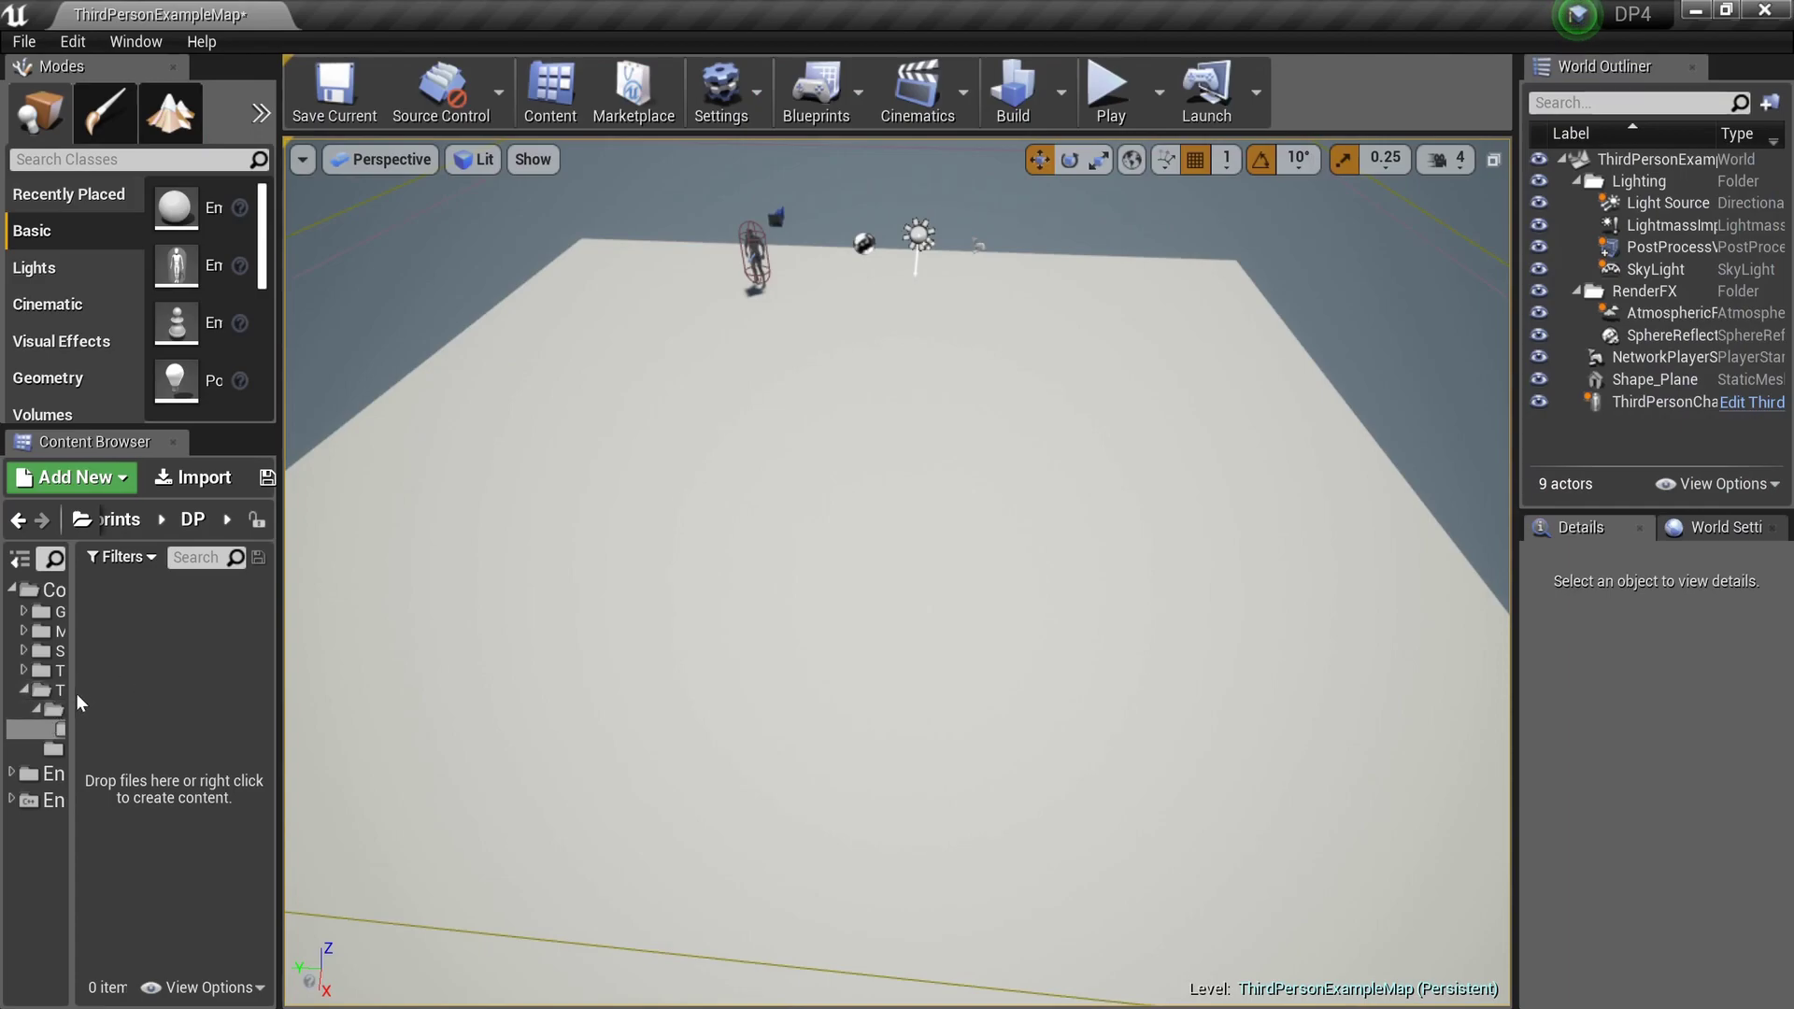
Step: Create a new material in the DP folder and name it C
mouse_move(70, 693)
mouse_down()
mouse_move(117, 695)
mouse_move(60, 687)
mouse_up()
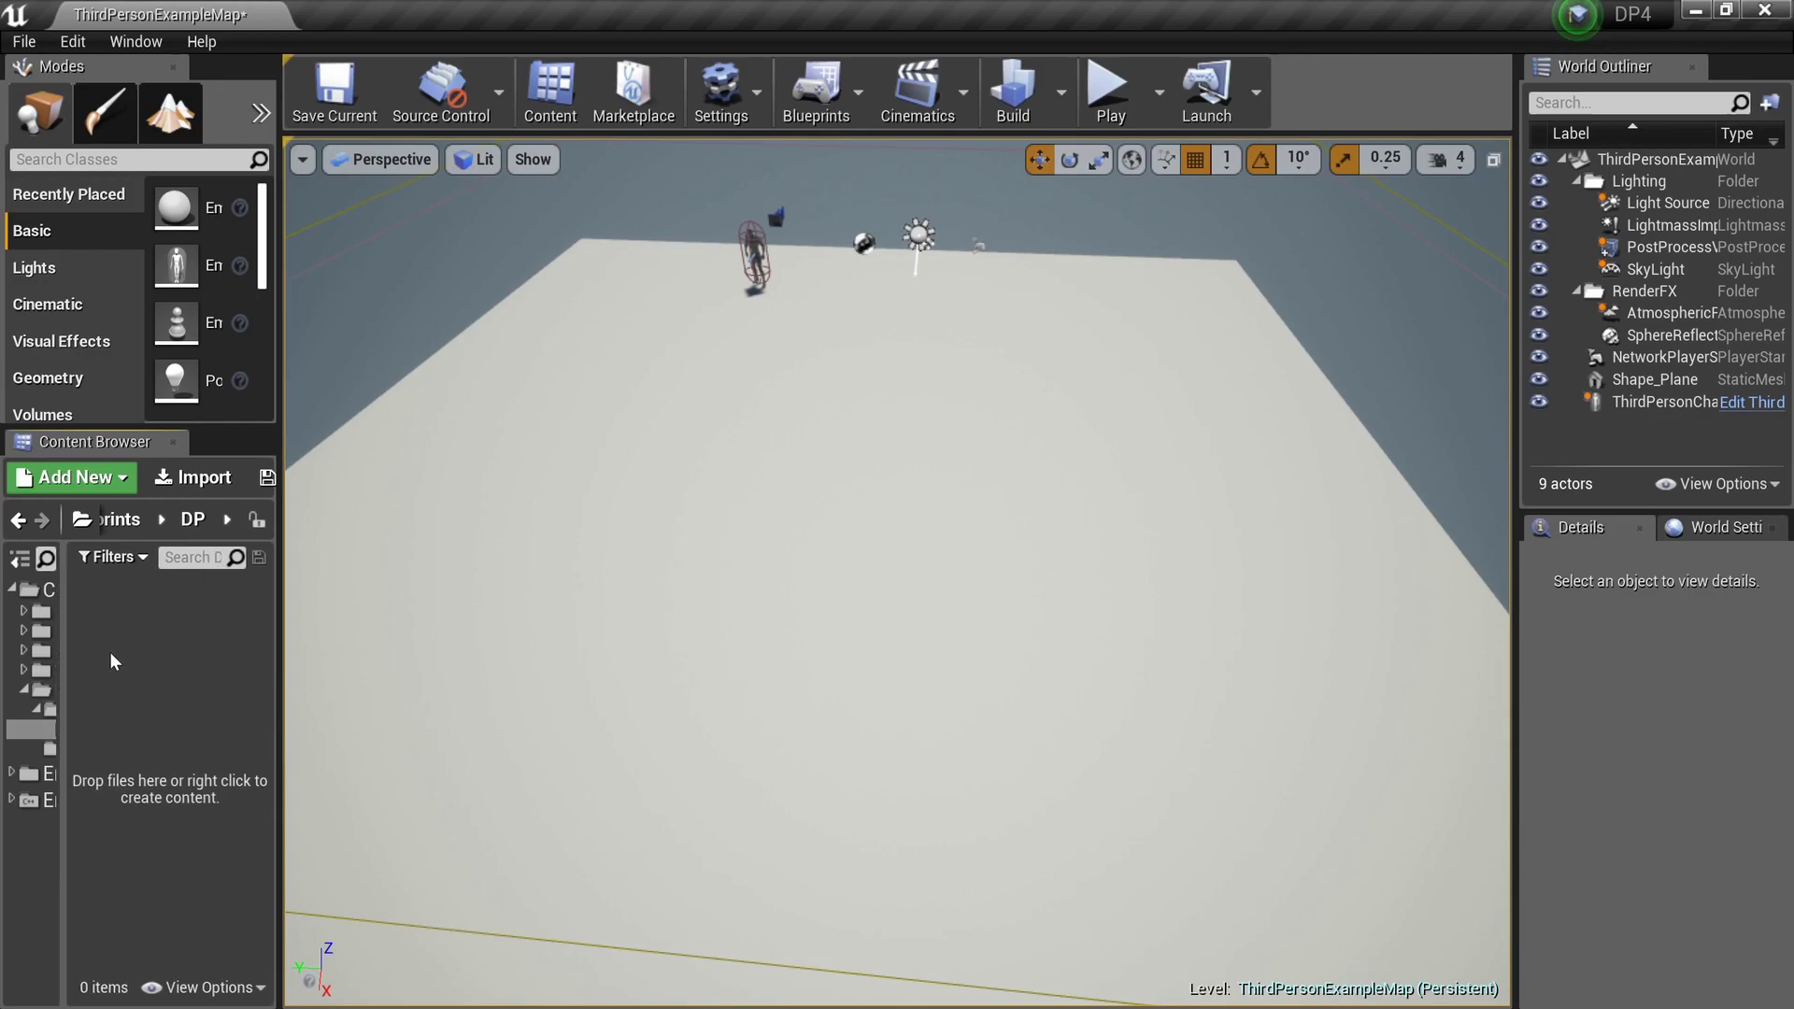
right_click(110, 653)
click(346, 436)
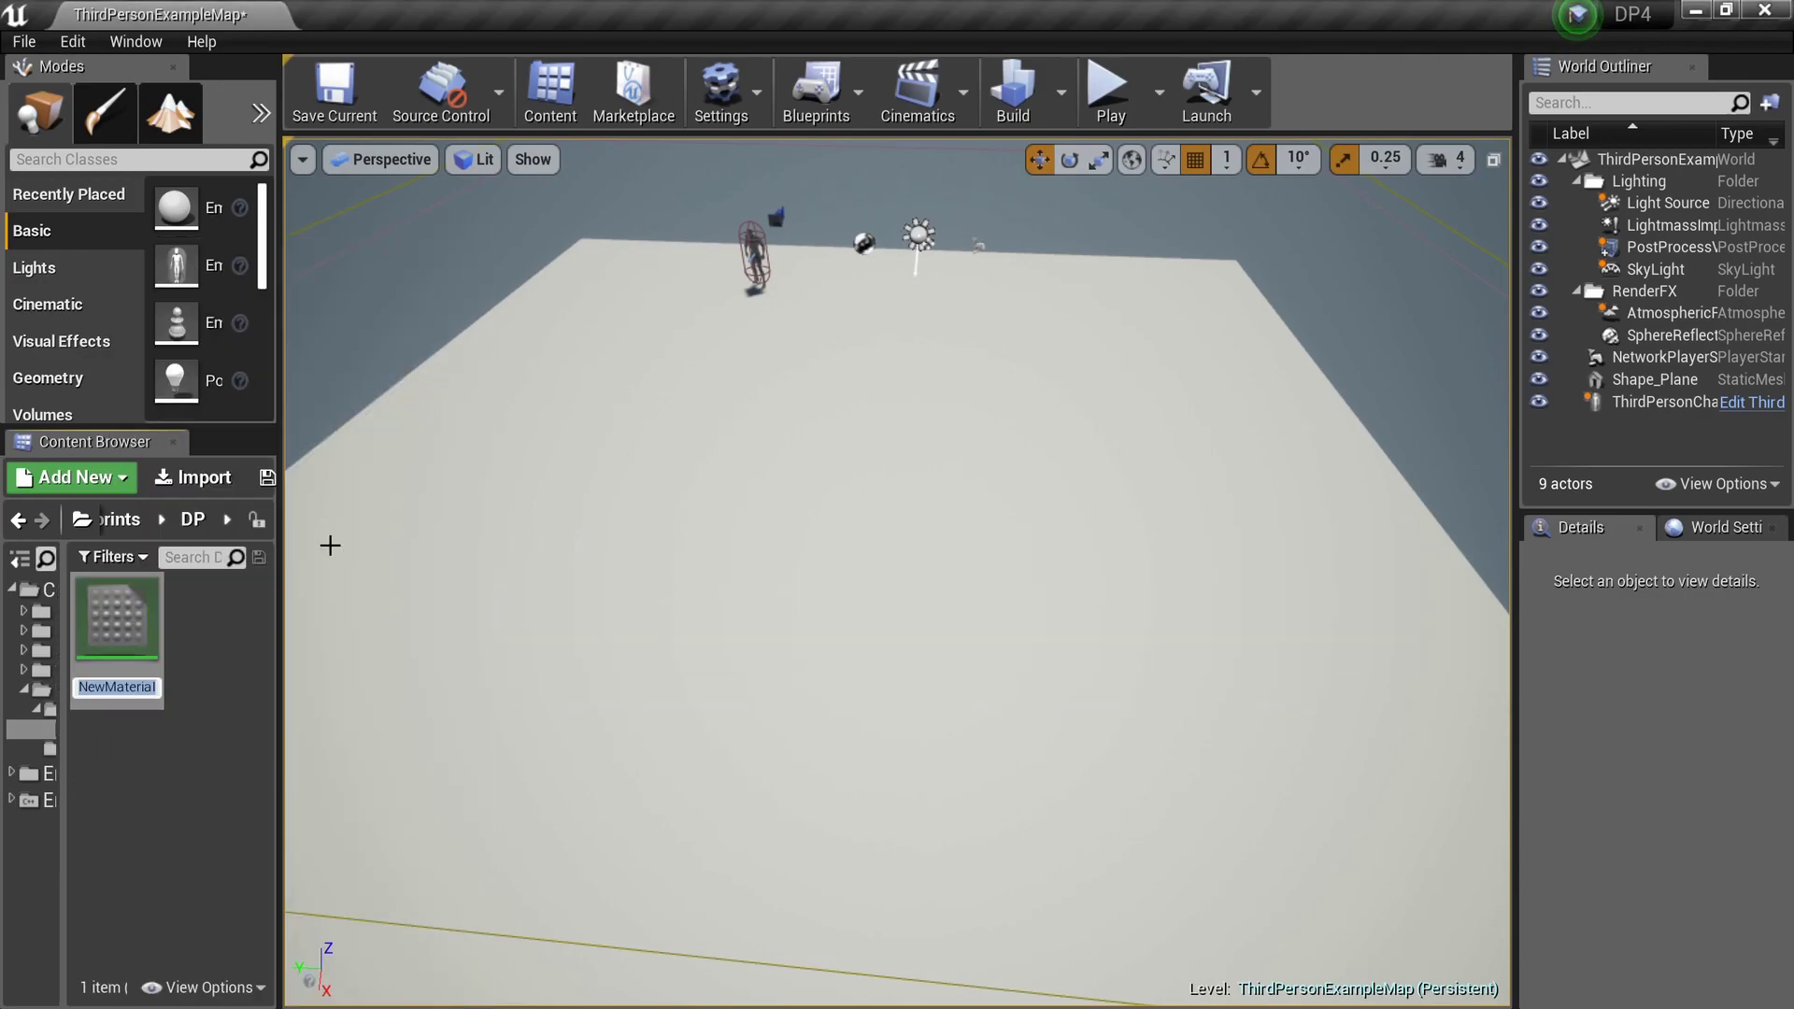
text(C)
key(Return)
Step: Apply material C to the large floor plane in the level
right_drag(1003, 437, 1271, 374)
right_drag(402, 486, 348, 445)
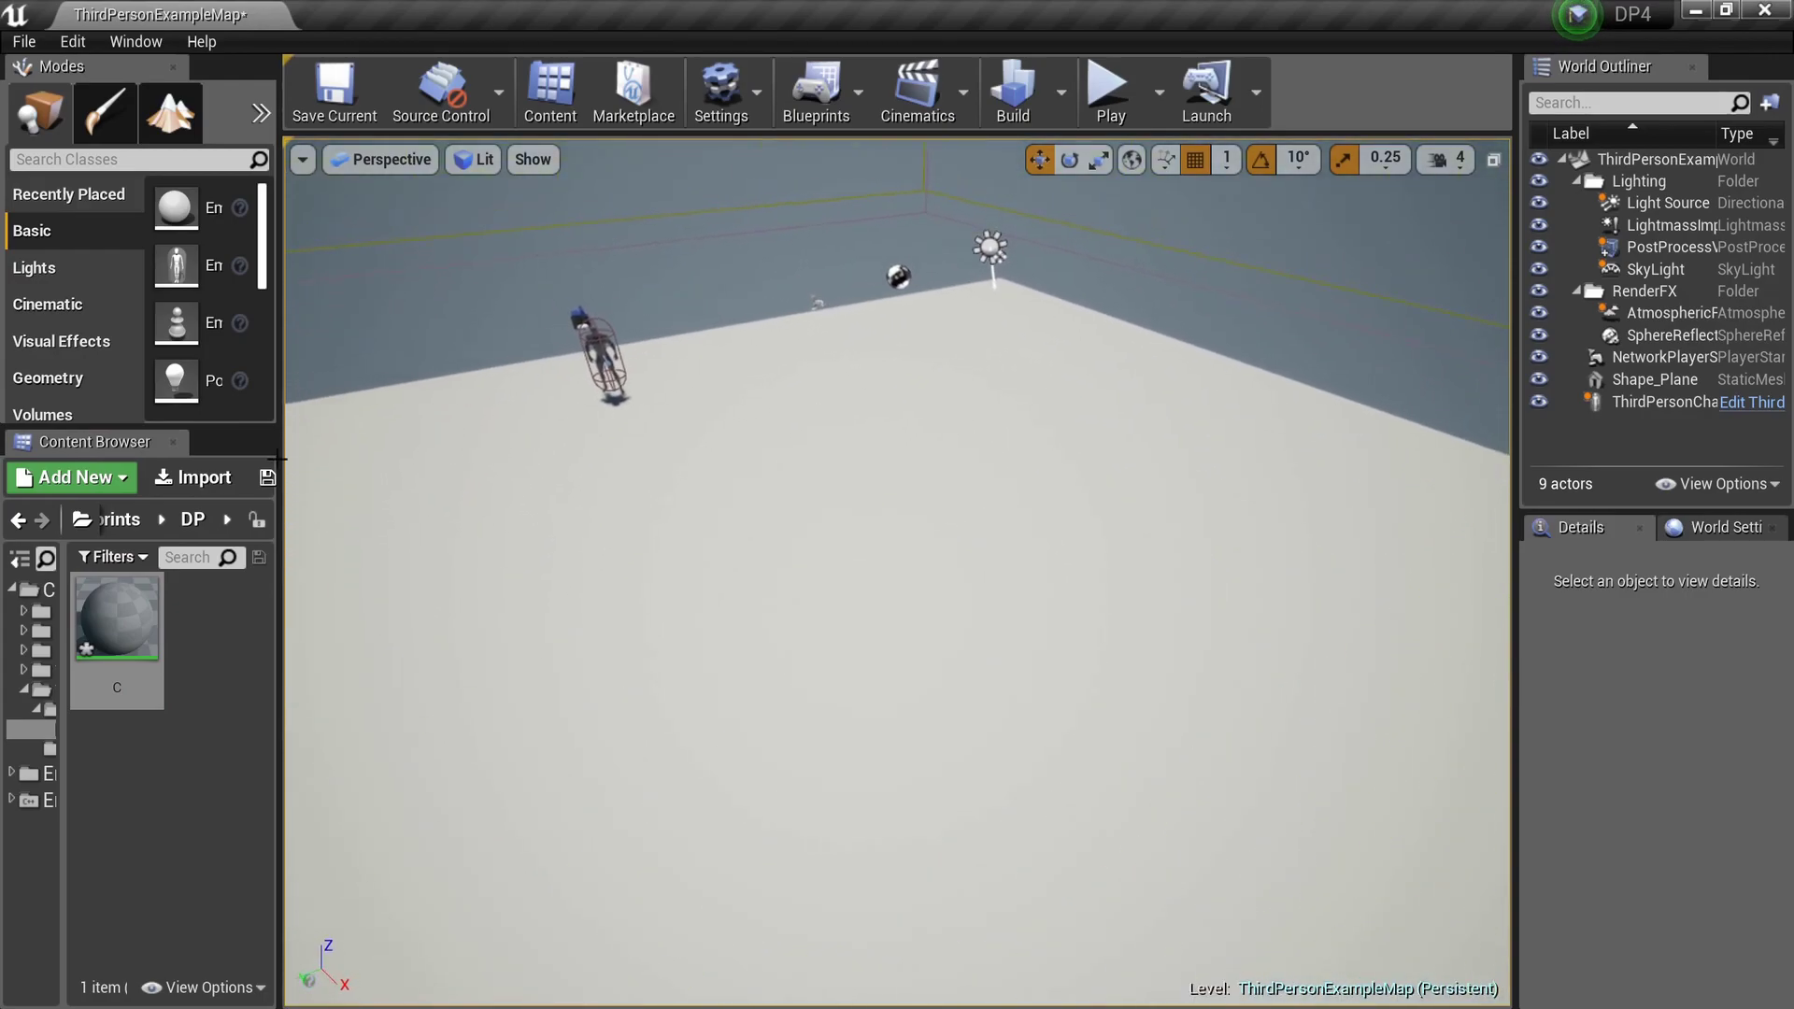
drag(103, 619, 1113, 648)
right_drag(1113, 649, 1187, 636)
right_drag(1028, 636, 1103, 691)
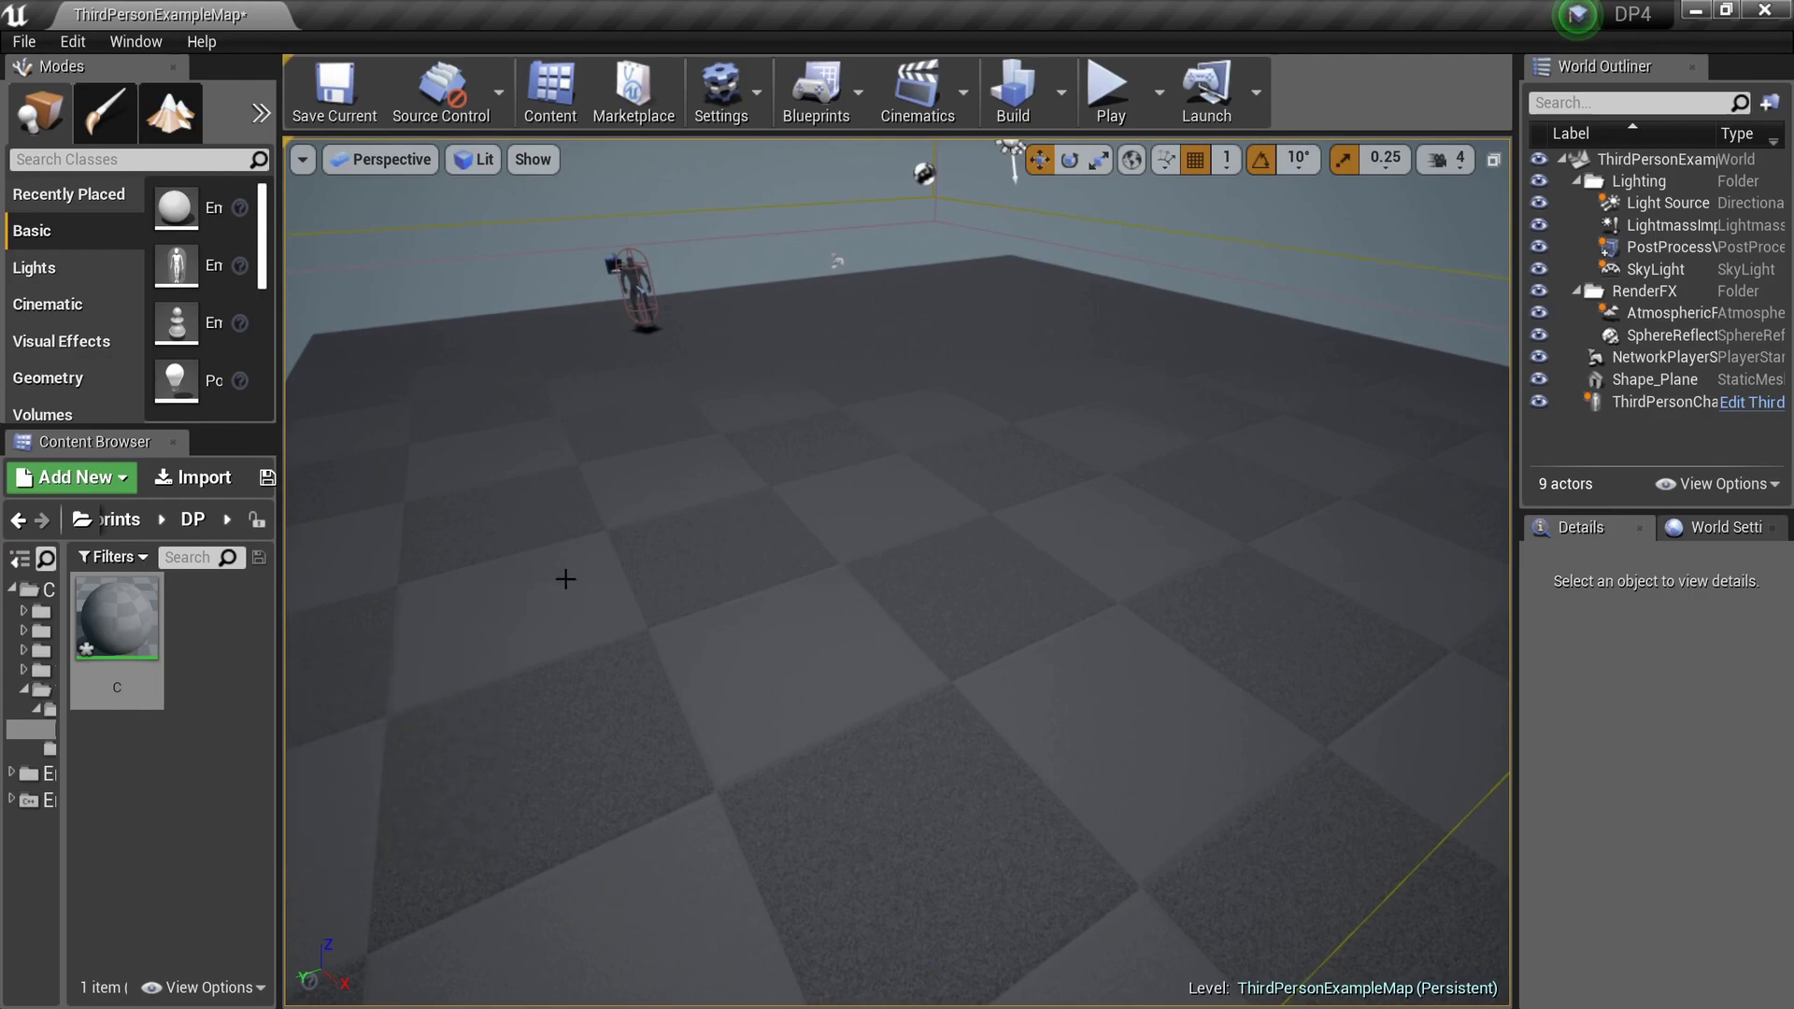
mouse_move(564, 573)
right_down()
mouse_move(565, 598)
mouse_move(711, 551)
mouse_move(654, 598)
mouse_move(645, 561)
mouse_move(556, 573)
right_up()
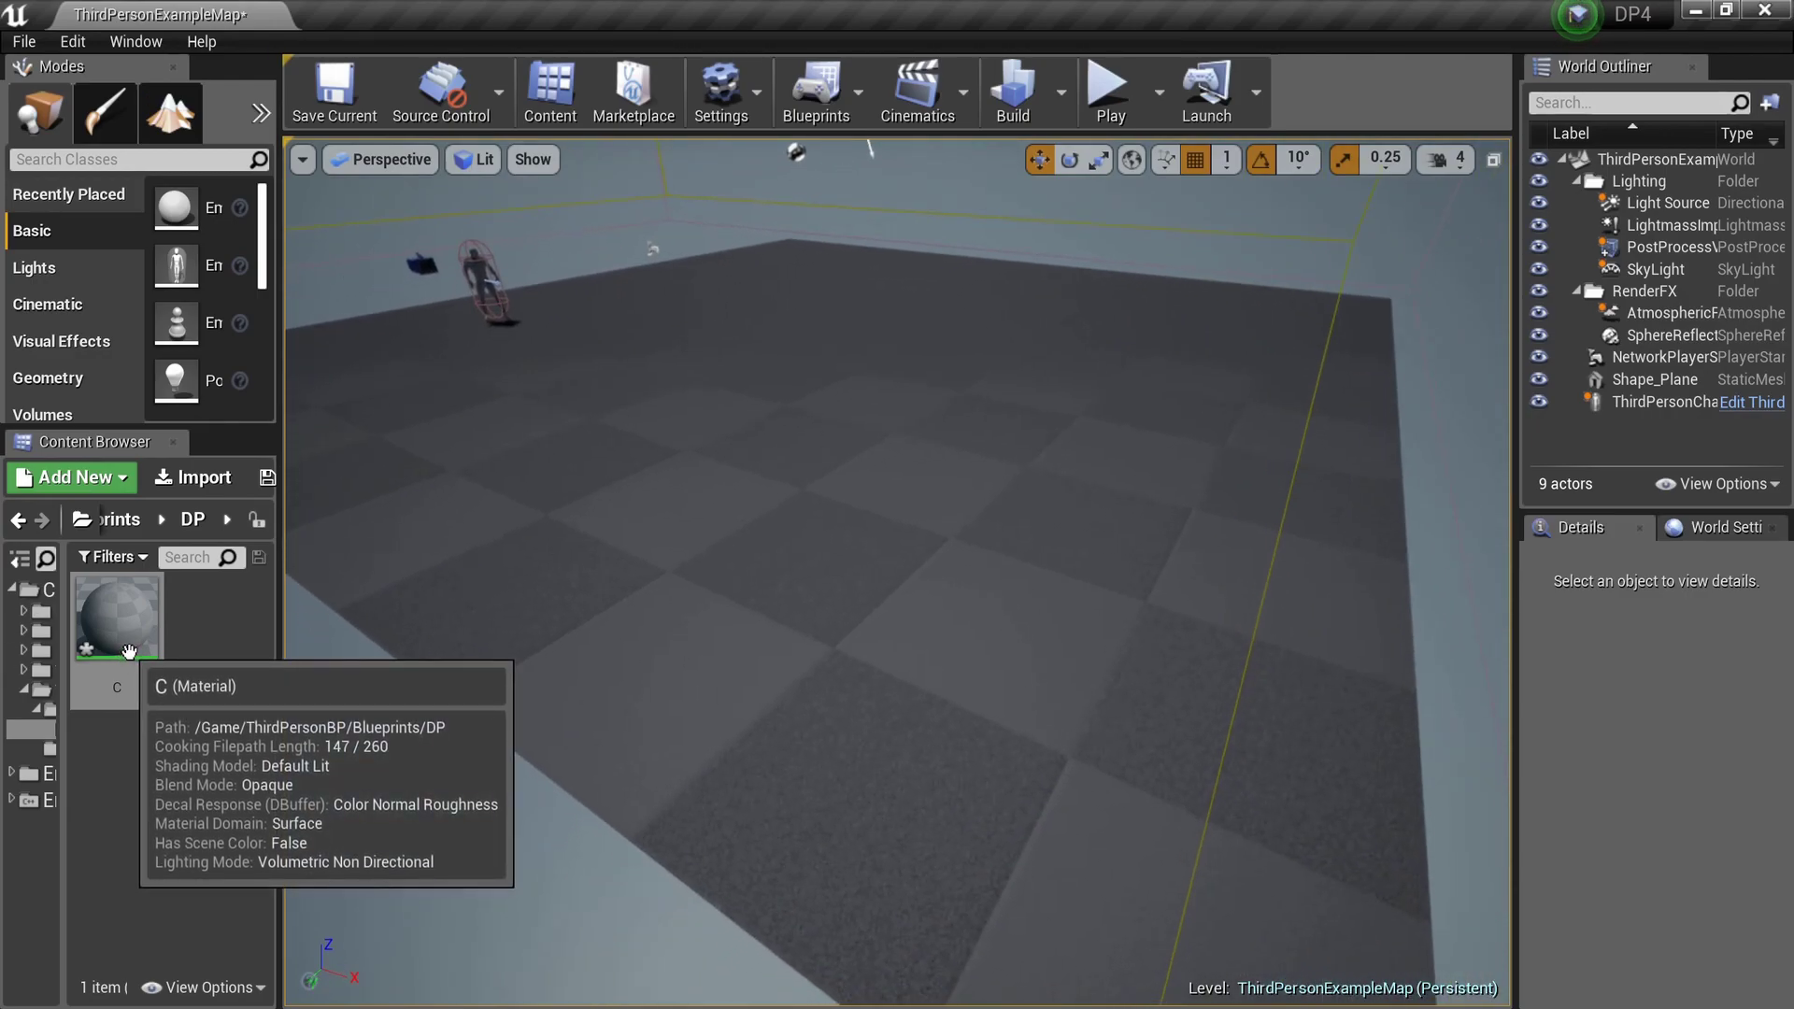
Step: Open material C for editing and bring up the node search in the empty graph area beside the material node
double_click(129, 651)
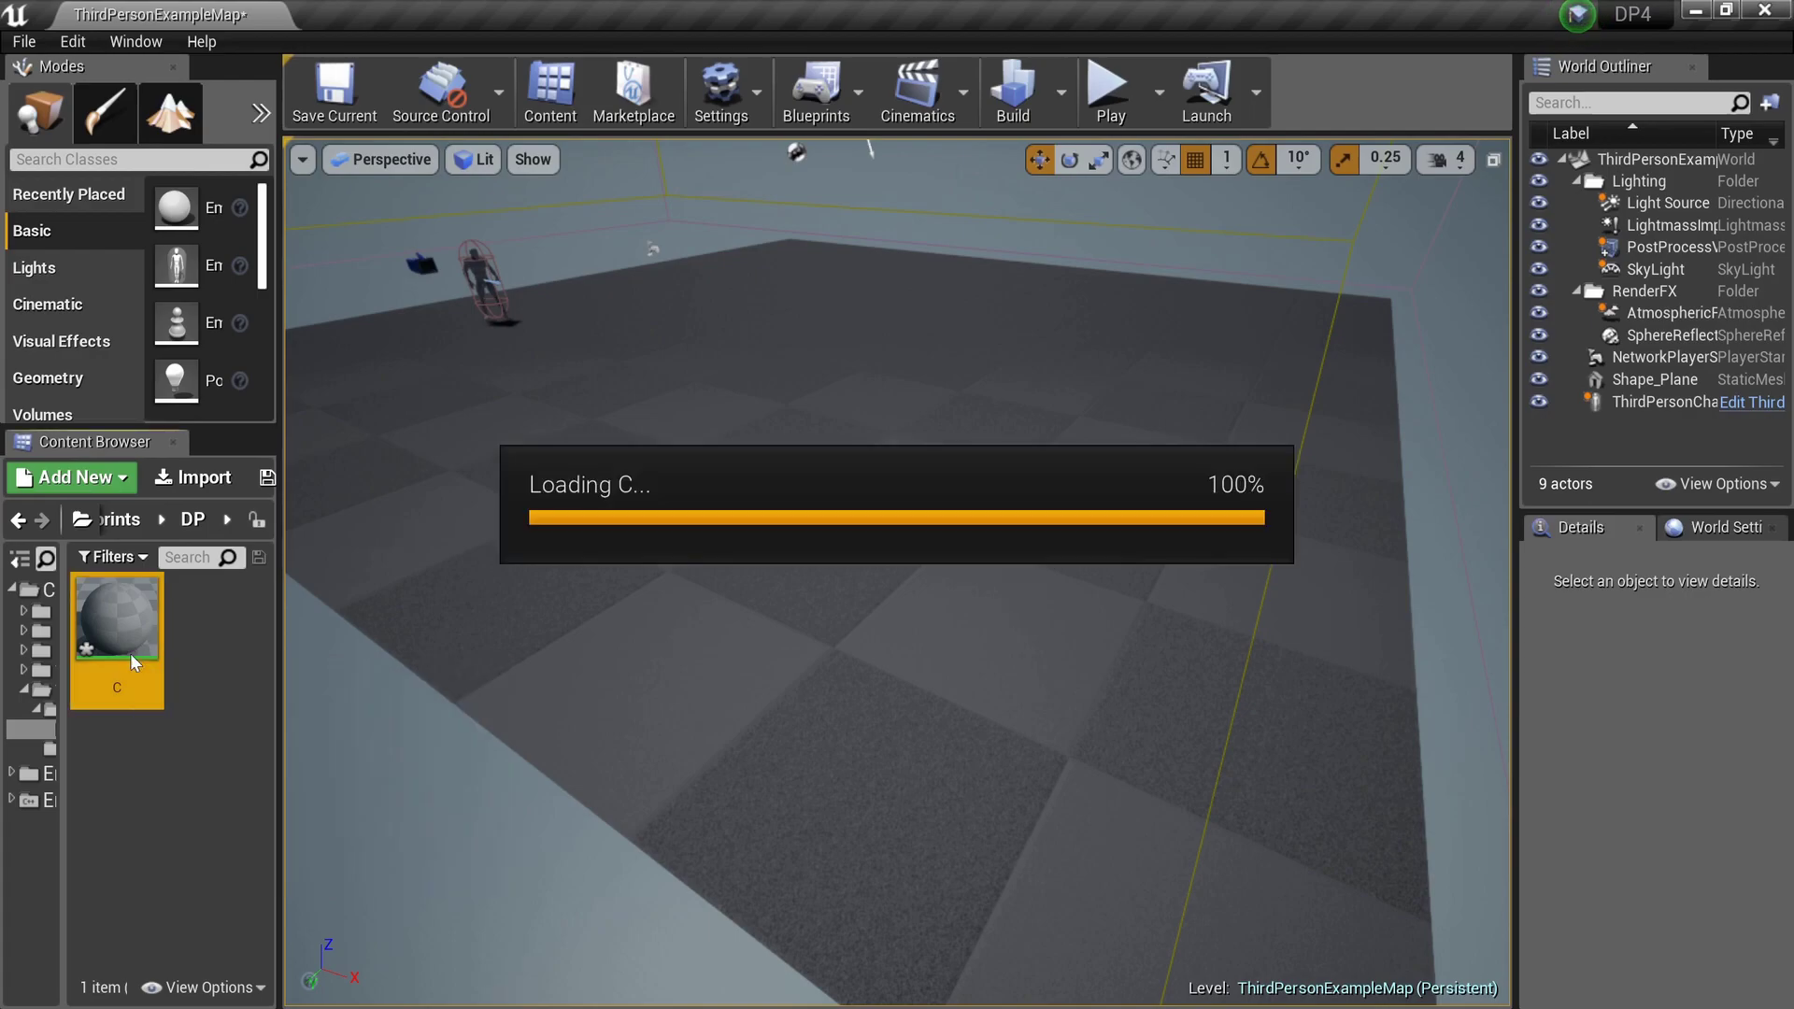
scroll(1129, 575, down, 2)
right_drag(1129, 576, 942, 579)
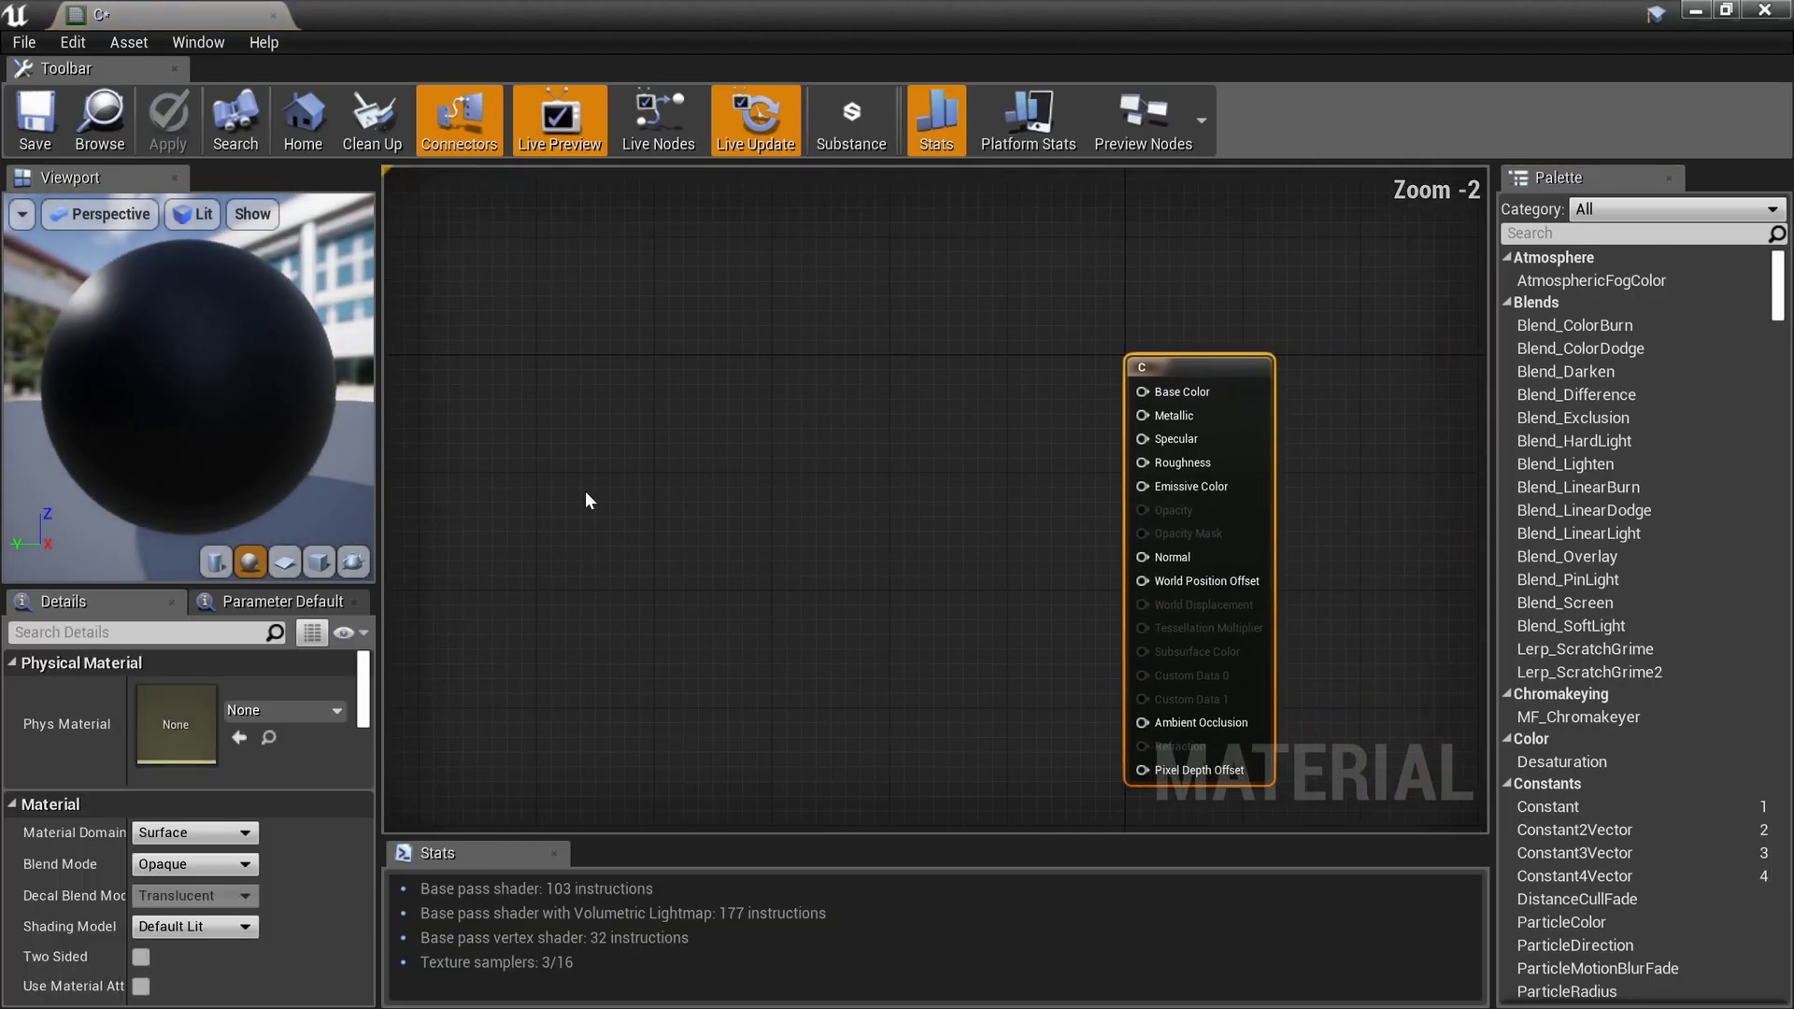
right_click(602, 486)
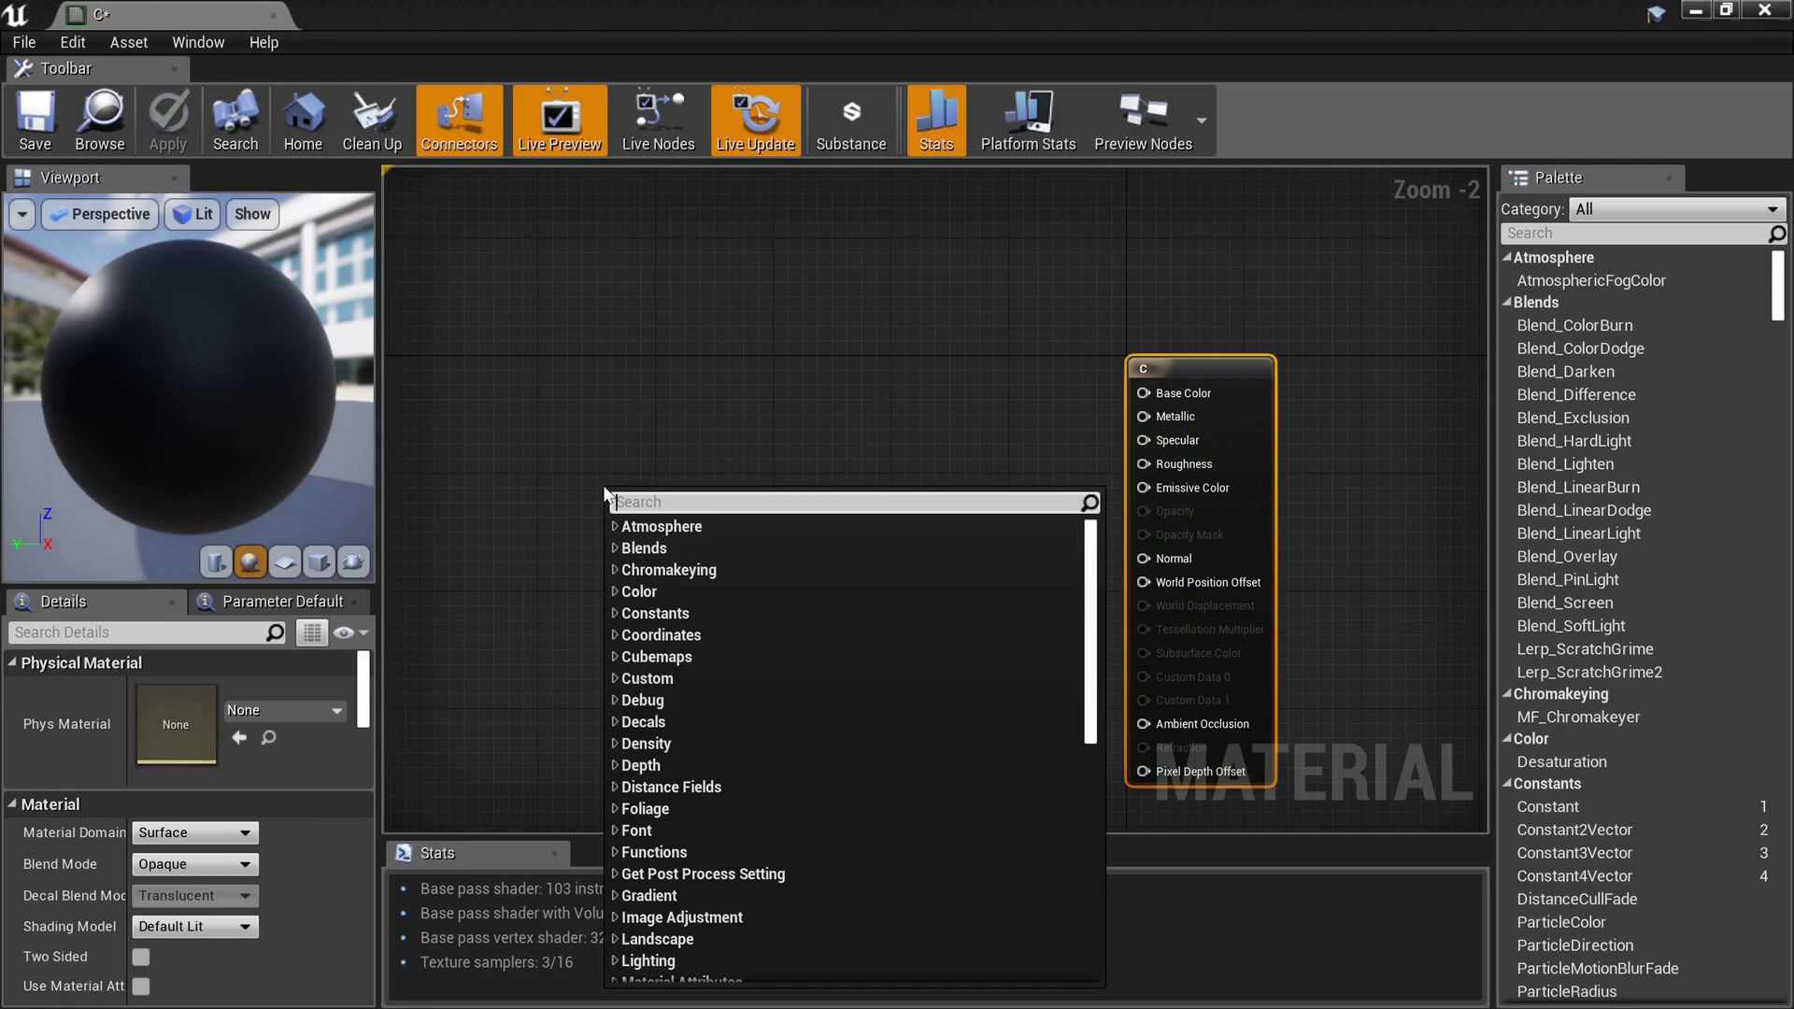
text(rexryrec)
key(BackSpace)
key(BackSpace)
key(BackSpace)
key(BackSpace)
key(BackSpace)
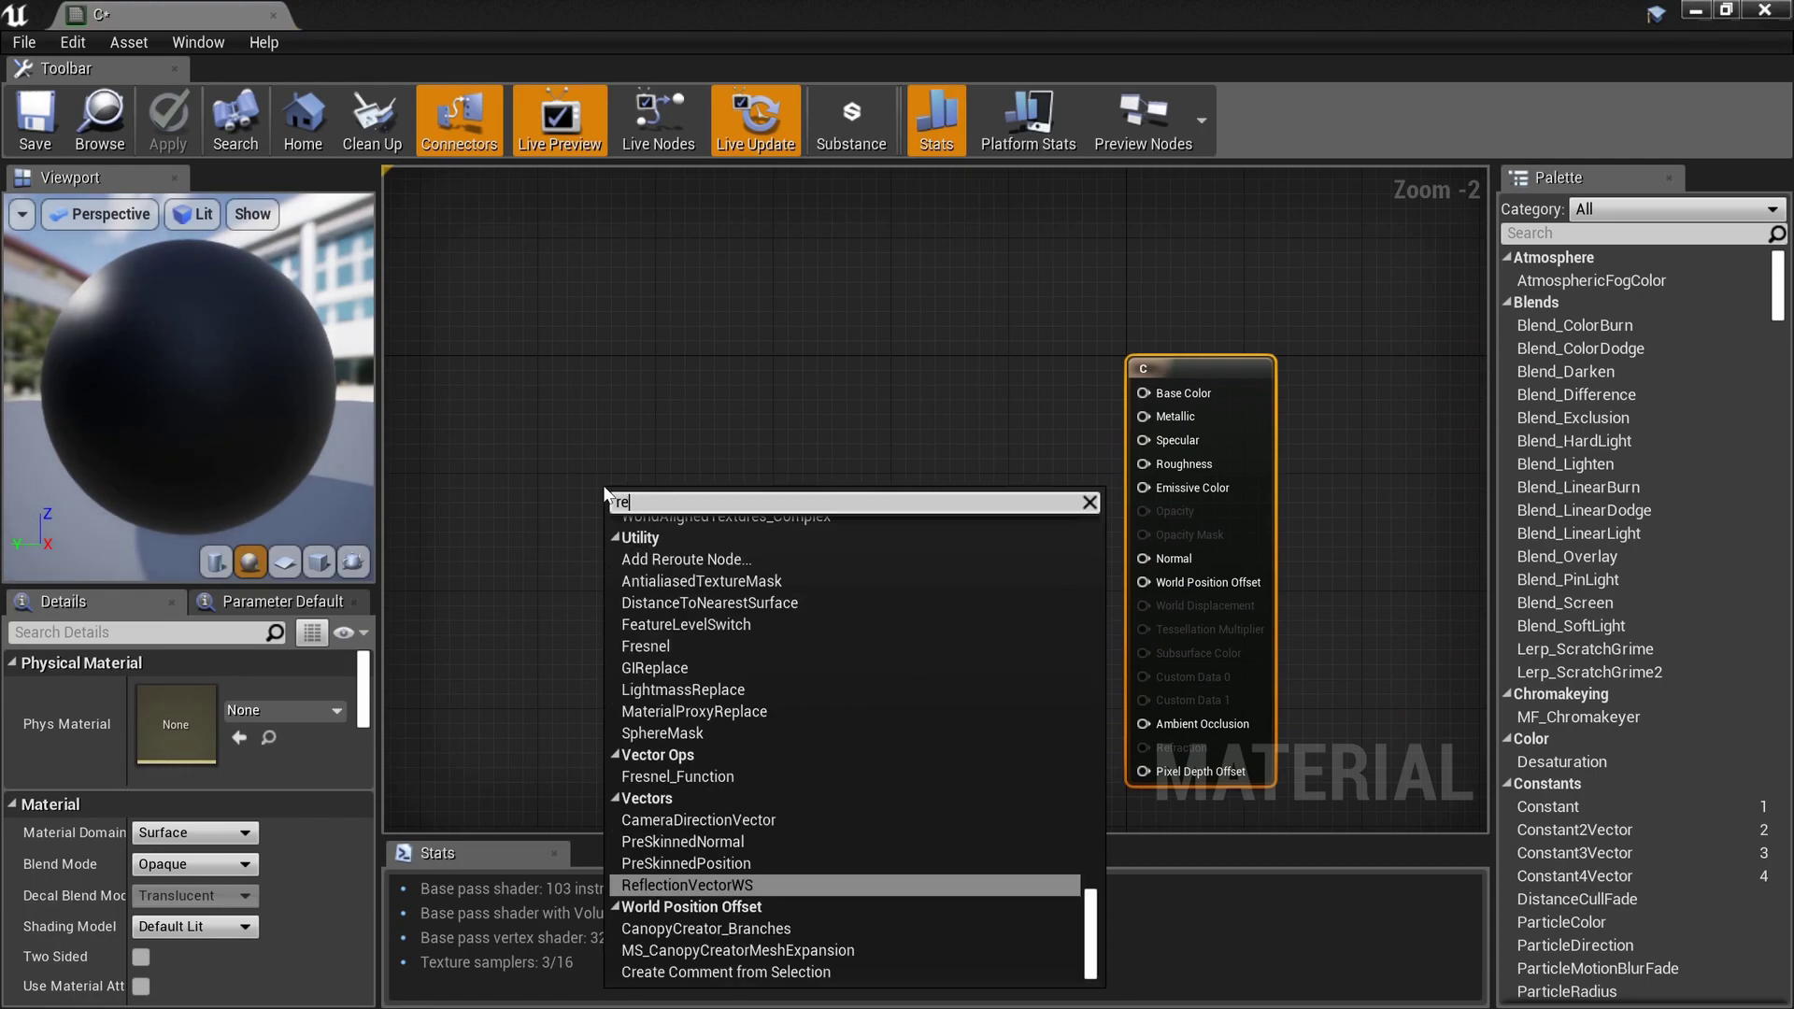
text(rexry)
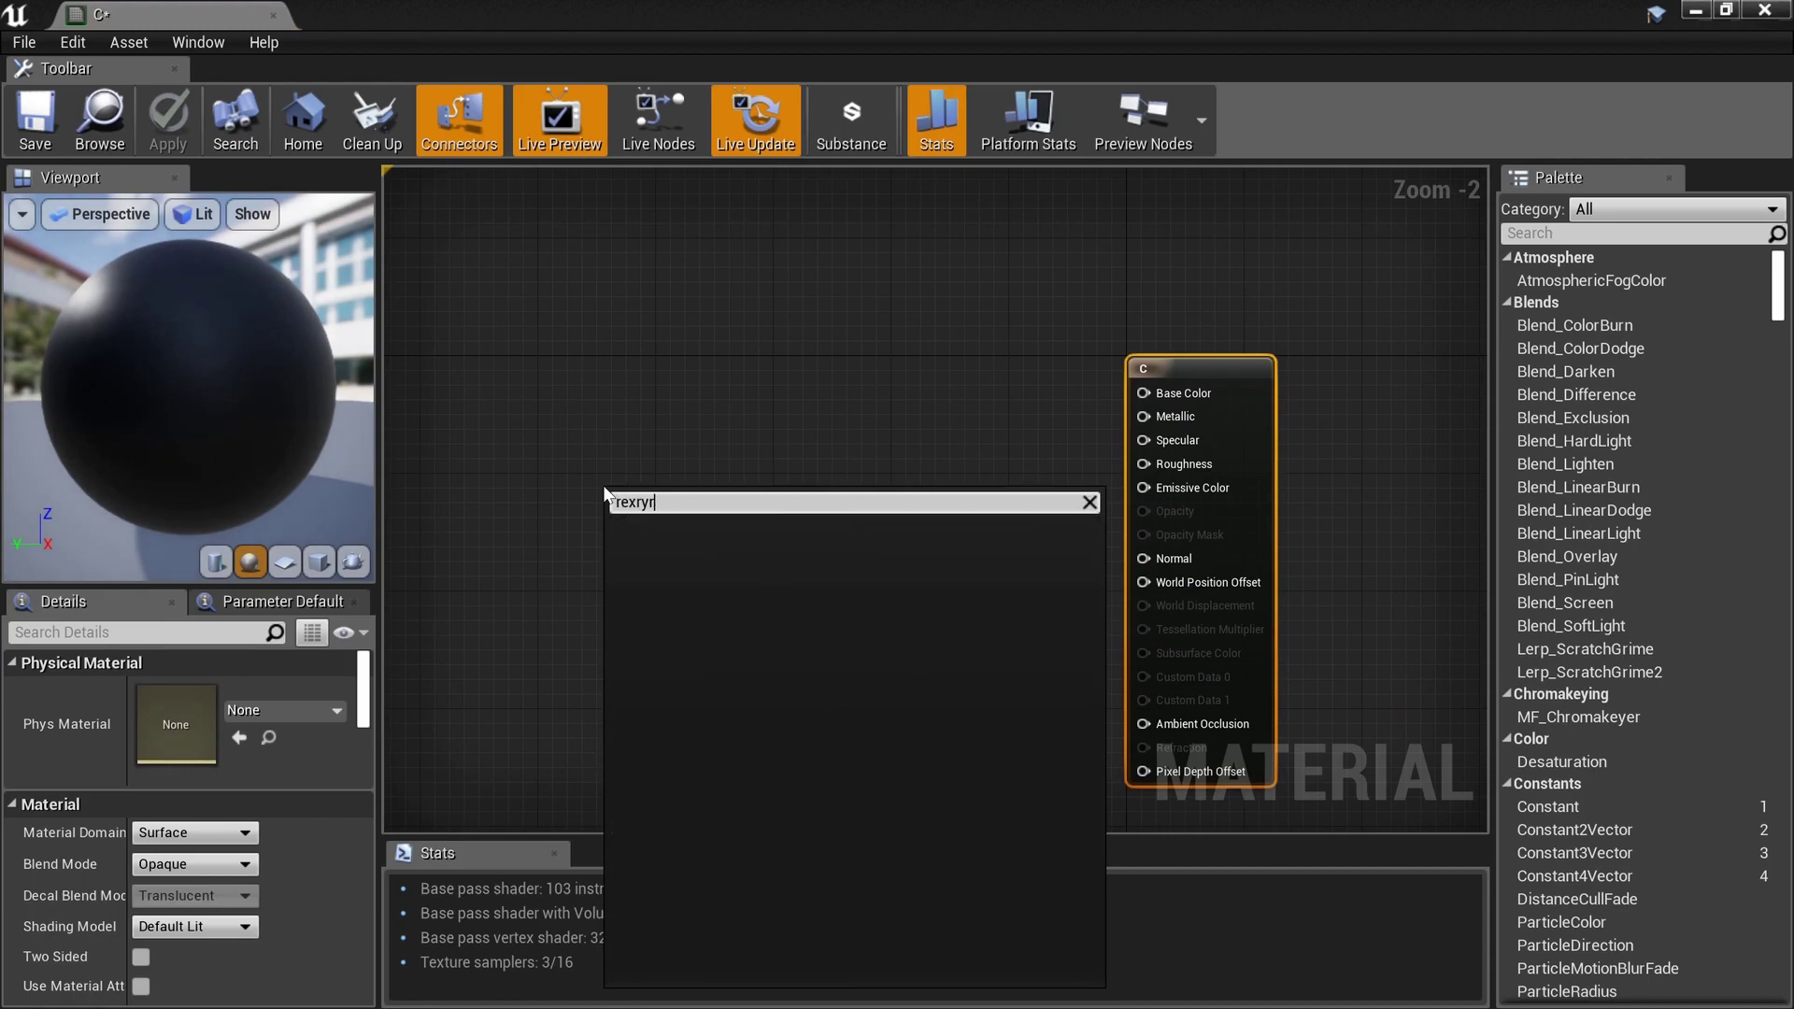
text(r)
key(BackSpace)
key(BackSpace)
key(BackSpace)
key(BackSpace)
key(BackSpace)
key(BackSpace)
Step: Add a TextureCoordinate node to the graph and move it further away from the material output node
text(texturec)
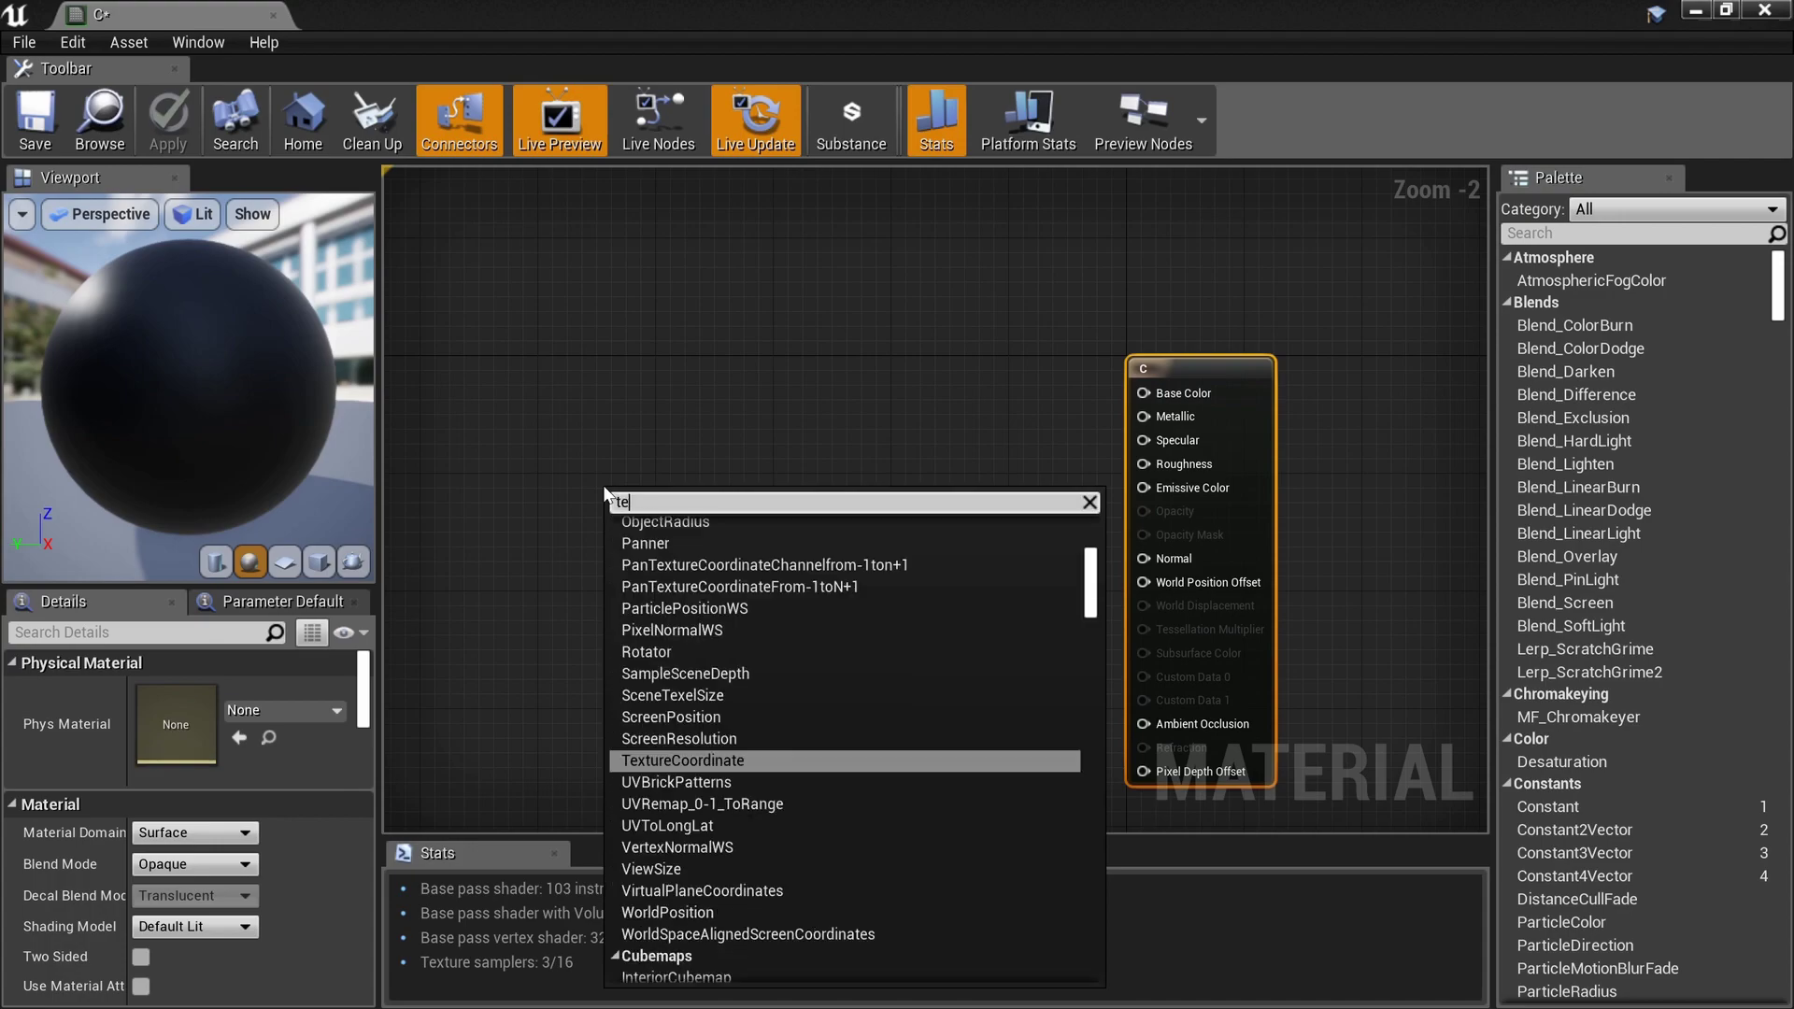
key(Return)
scroll(605, 488, up, 4)
drag(608, 480, 831, 421)
right_drag(750, 596, 967, 576)
scroll(967, 575, down, 4)
drag(940, 549, 773, 550)
Step: Expand the preview of the TexCoord node to examine its colour gradient
scroll(772, 548, up, 8)
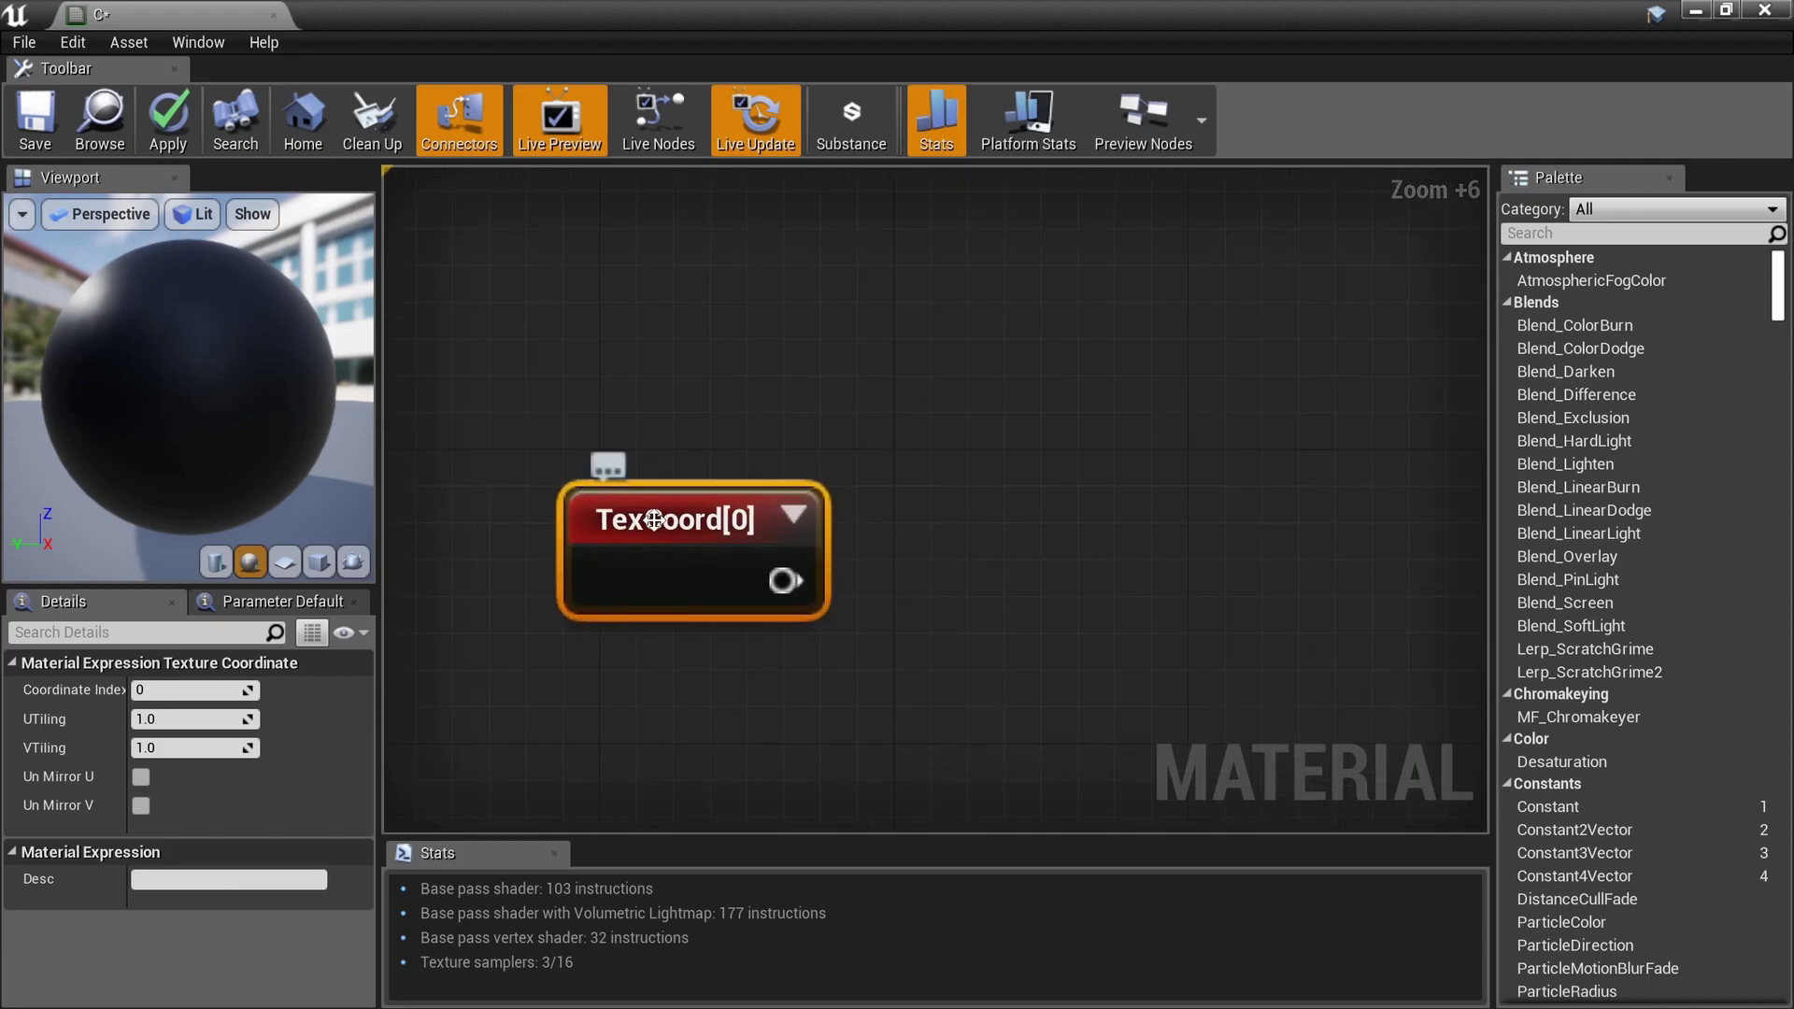
click(792, 515)
drag(776, 523, 688, 386)
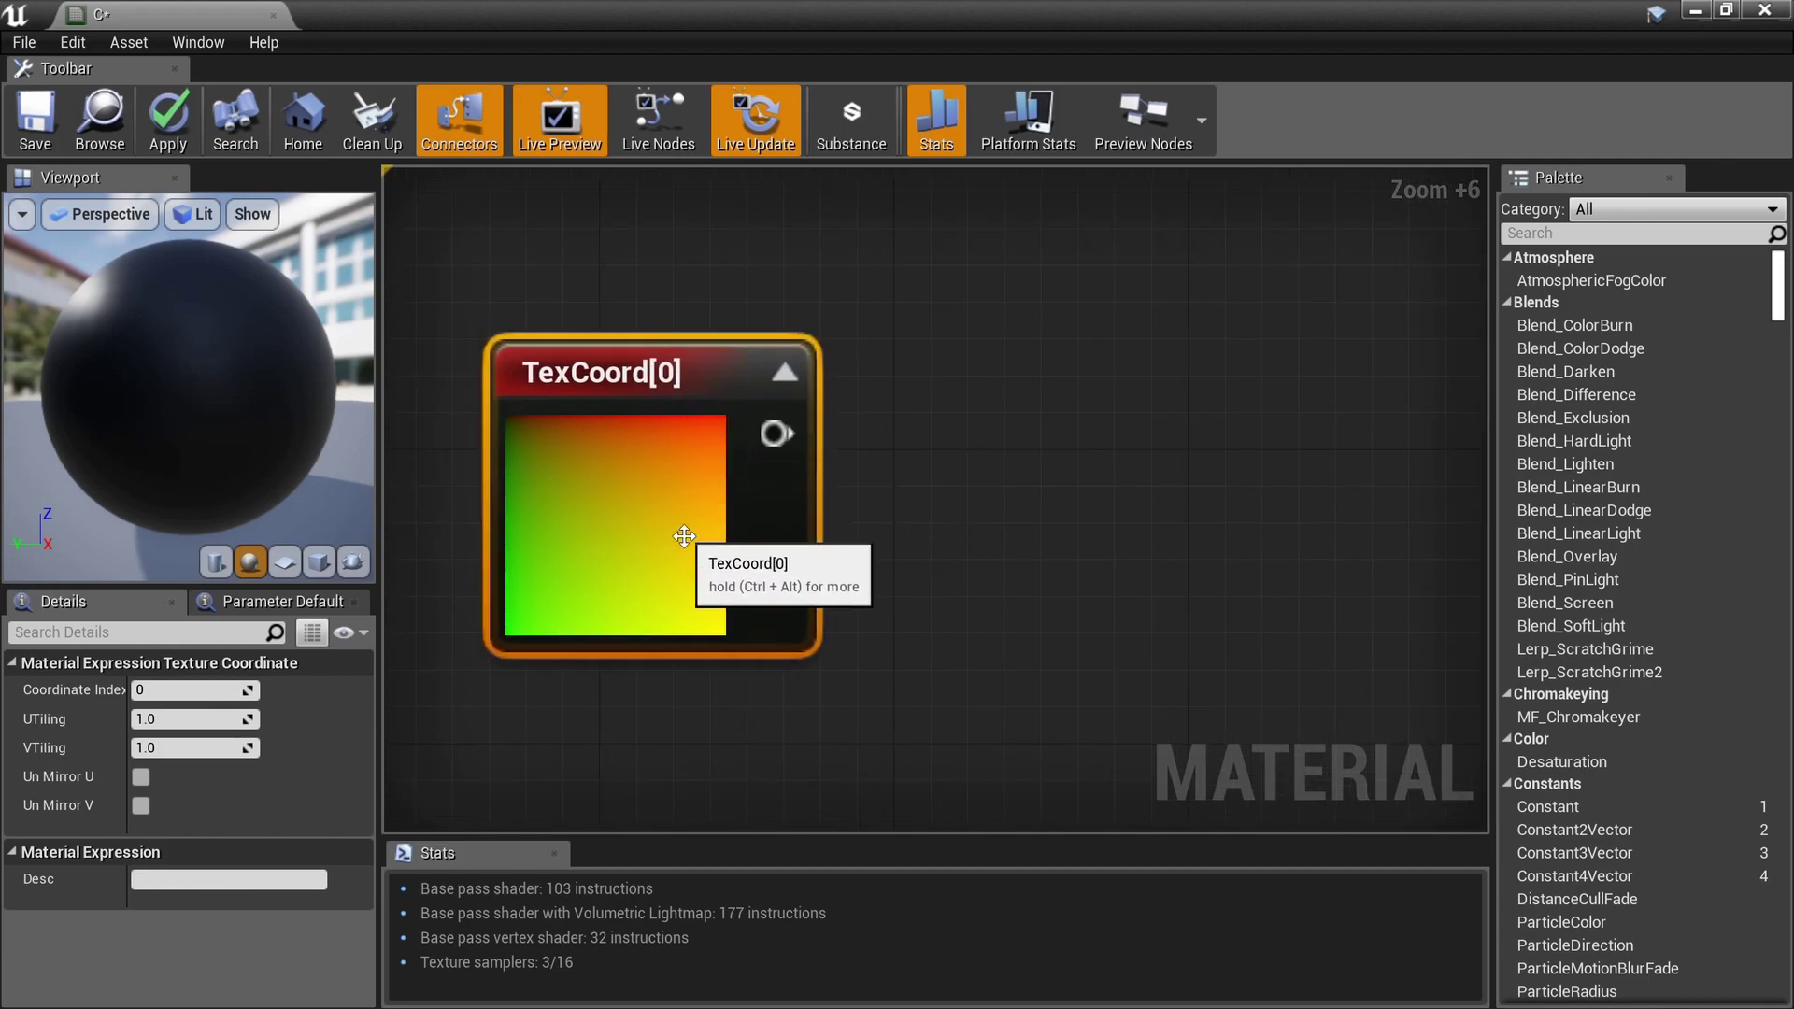
scroll(859, 505, down, 3)
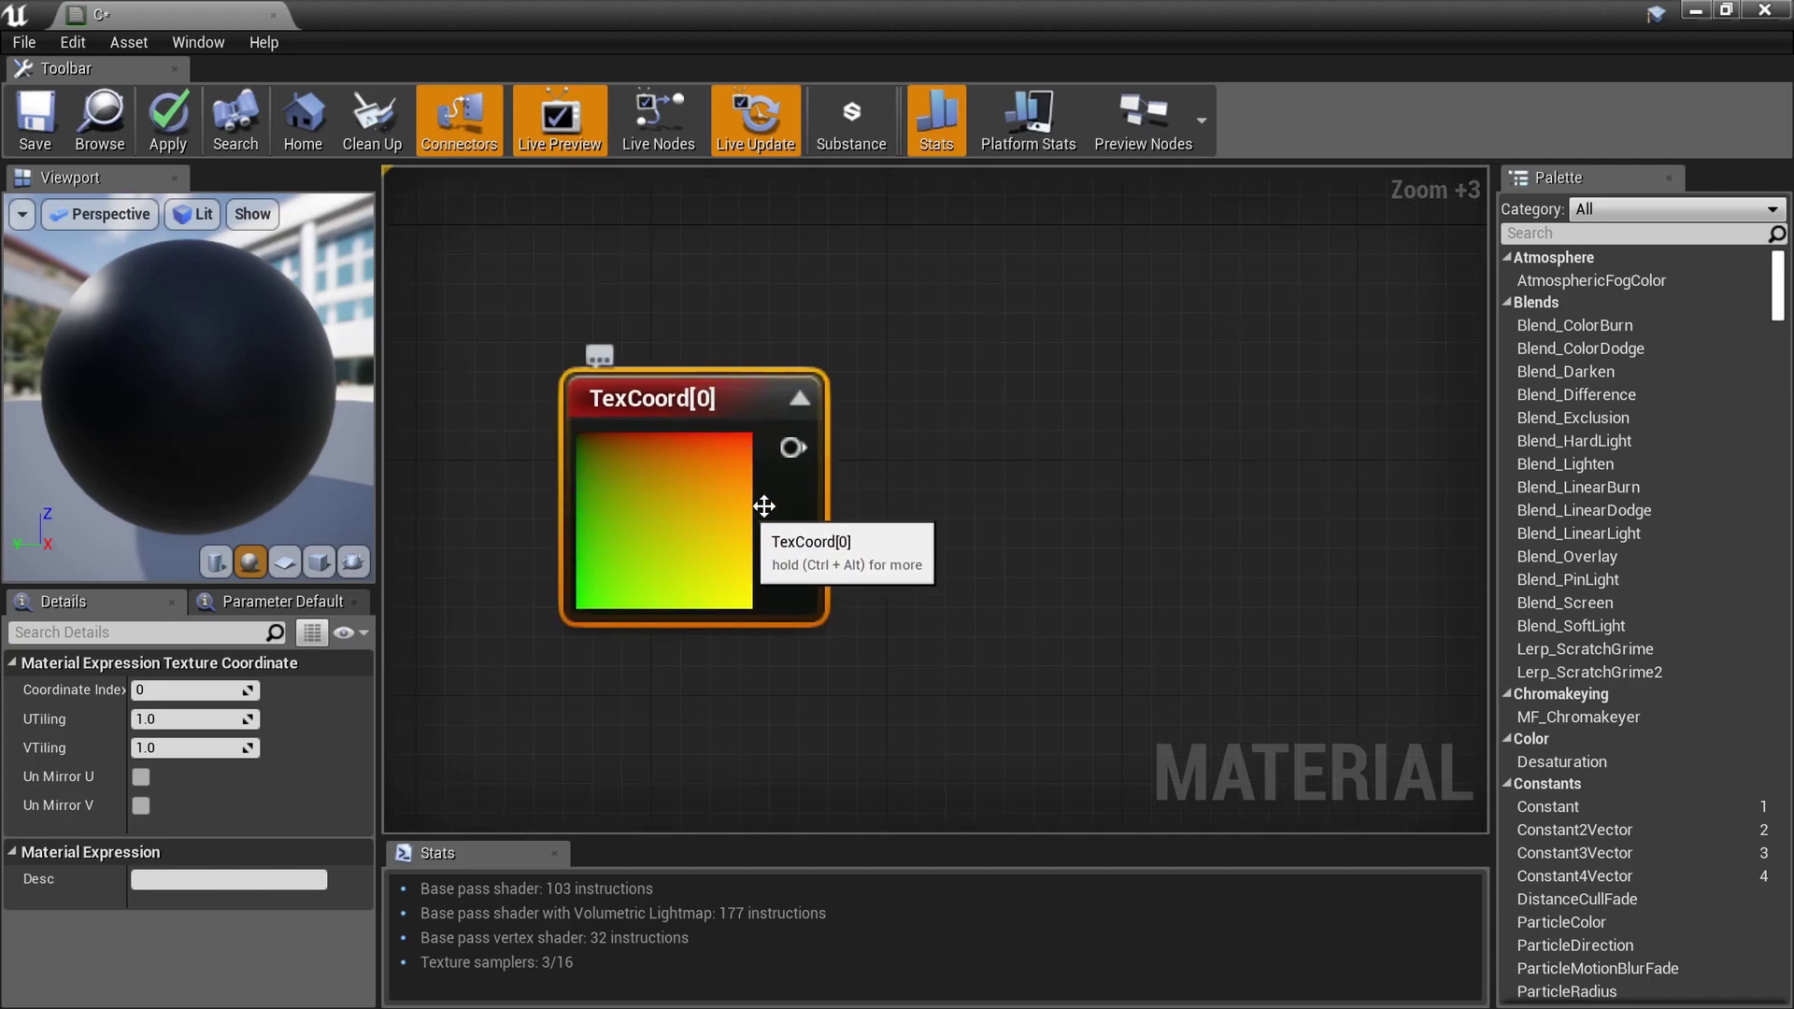
Step: Add a Multiply node beside TexCoord, removing any wrongly placed Normalize node, and connect TexCoord's output to Multiply's input A
click(1020, 448)
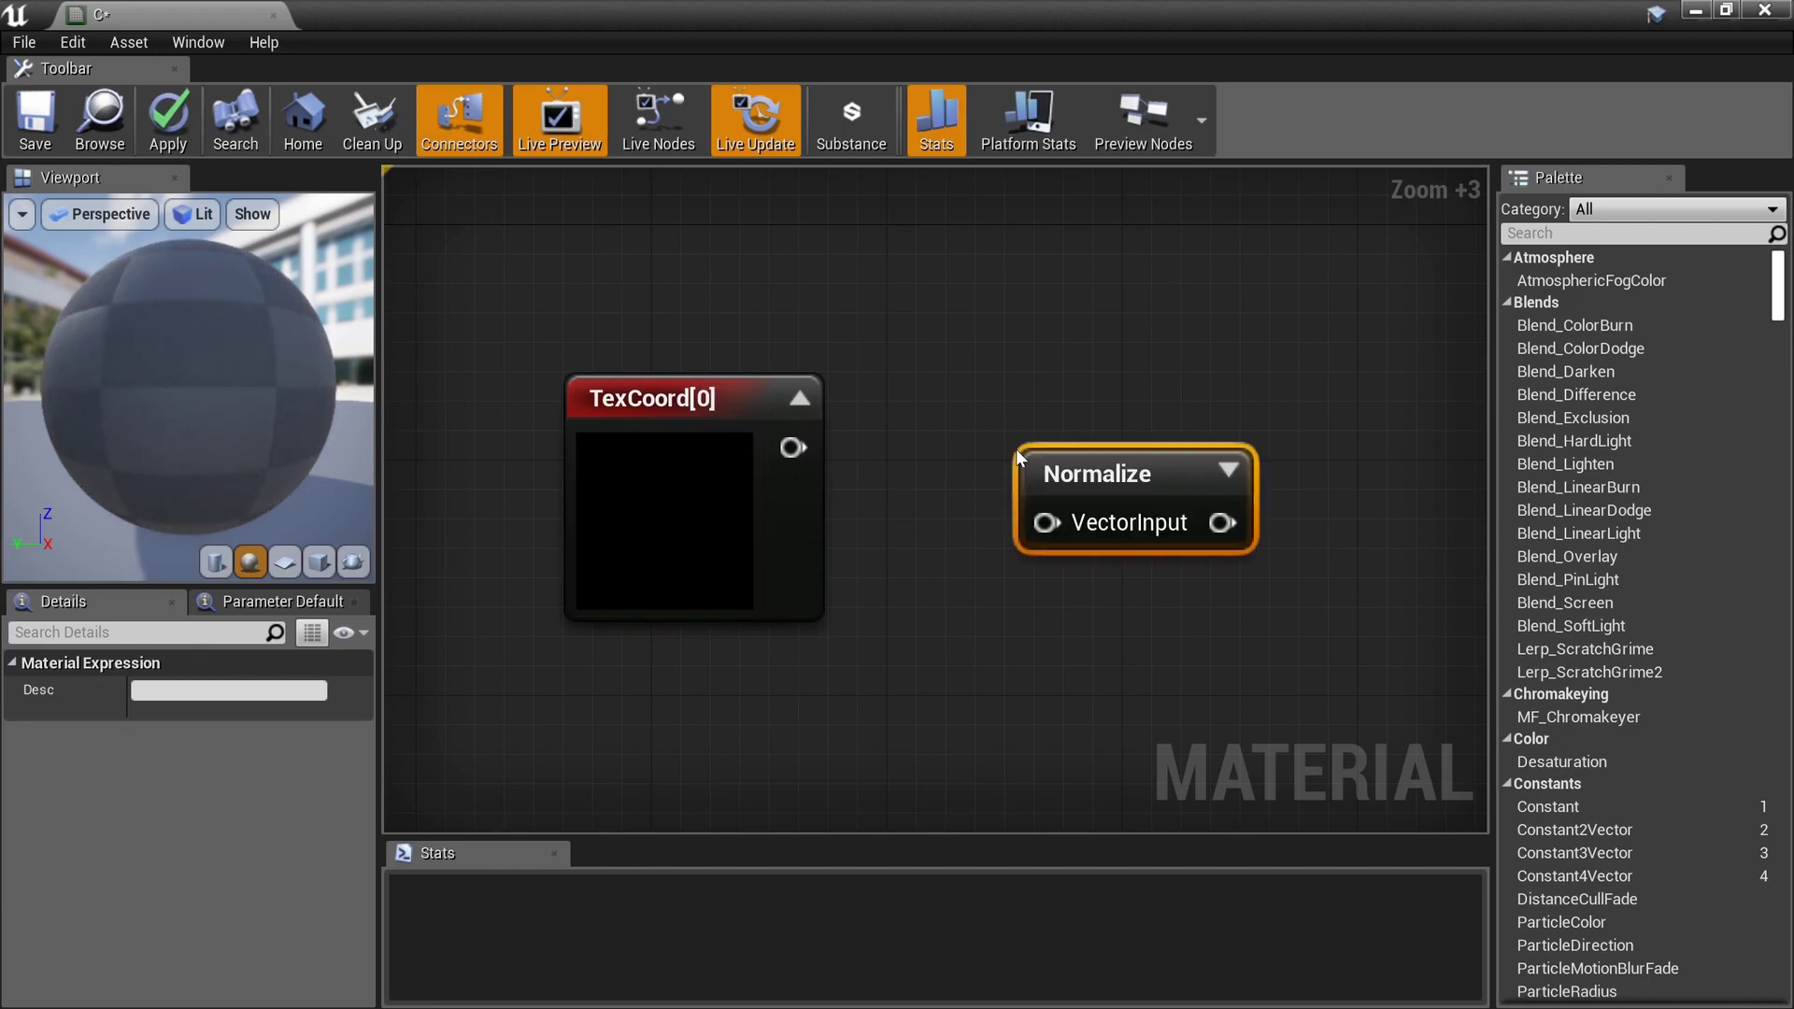
key(Delete)
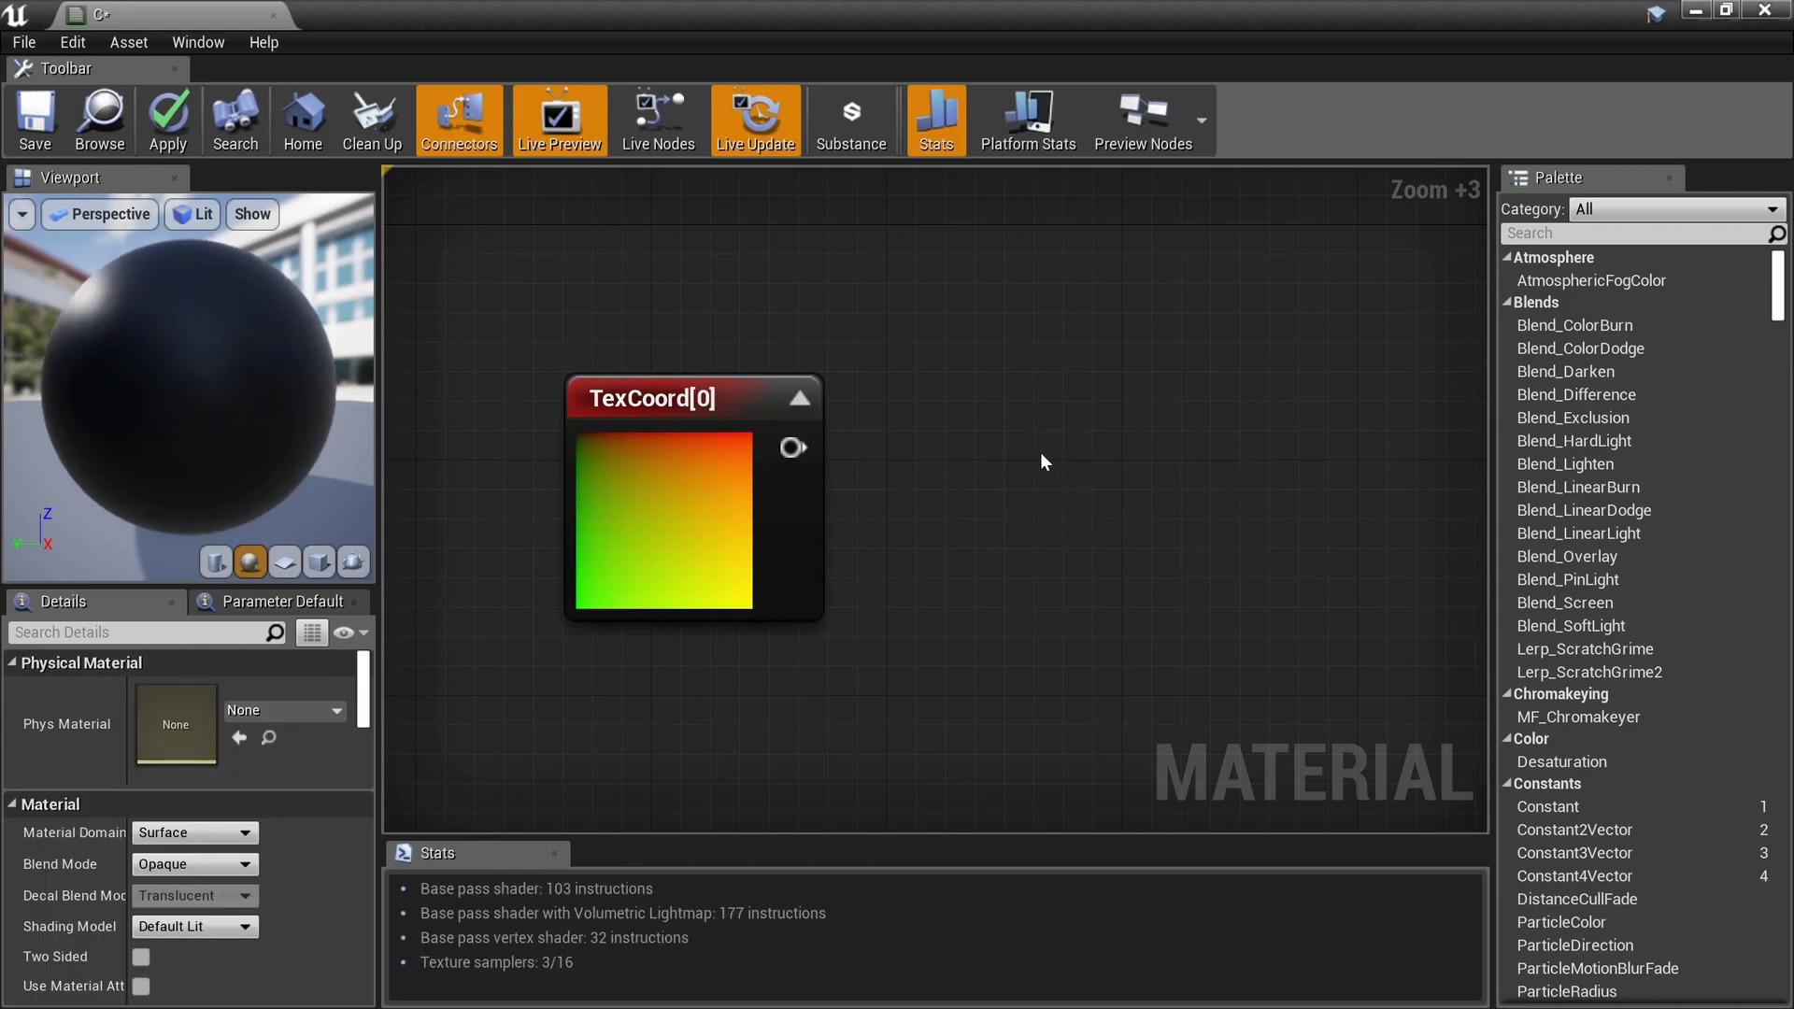
click(1042, 445)
drag(816, 464, 833, 469)
drag(1068, 514, 1086, 524)
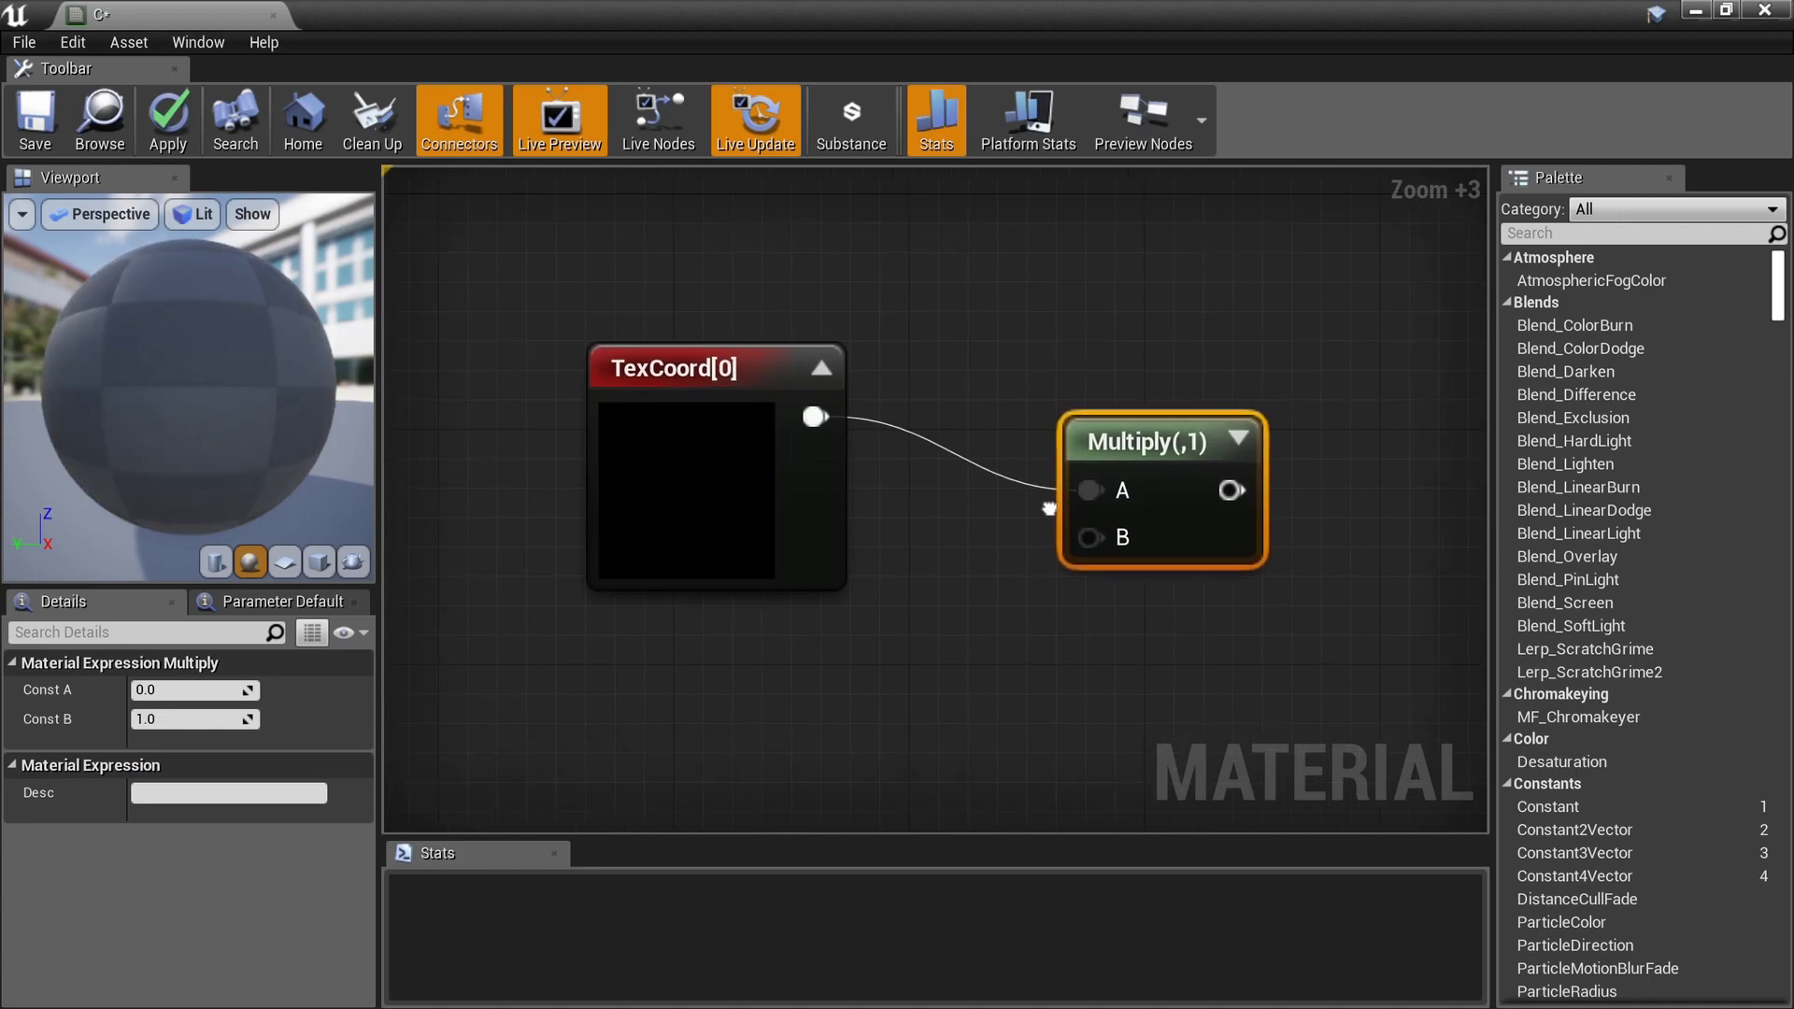
Step: Add a Constant node below TexCoord and connect it to input B of the Multiply node
key(1)
click(820, 665)
drag(876, 738, 1122, 529)
Step: Set the value of the Constant node feeding Multiply to 4
click(229, 690)
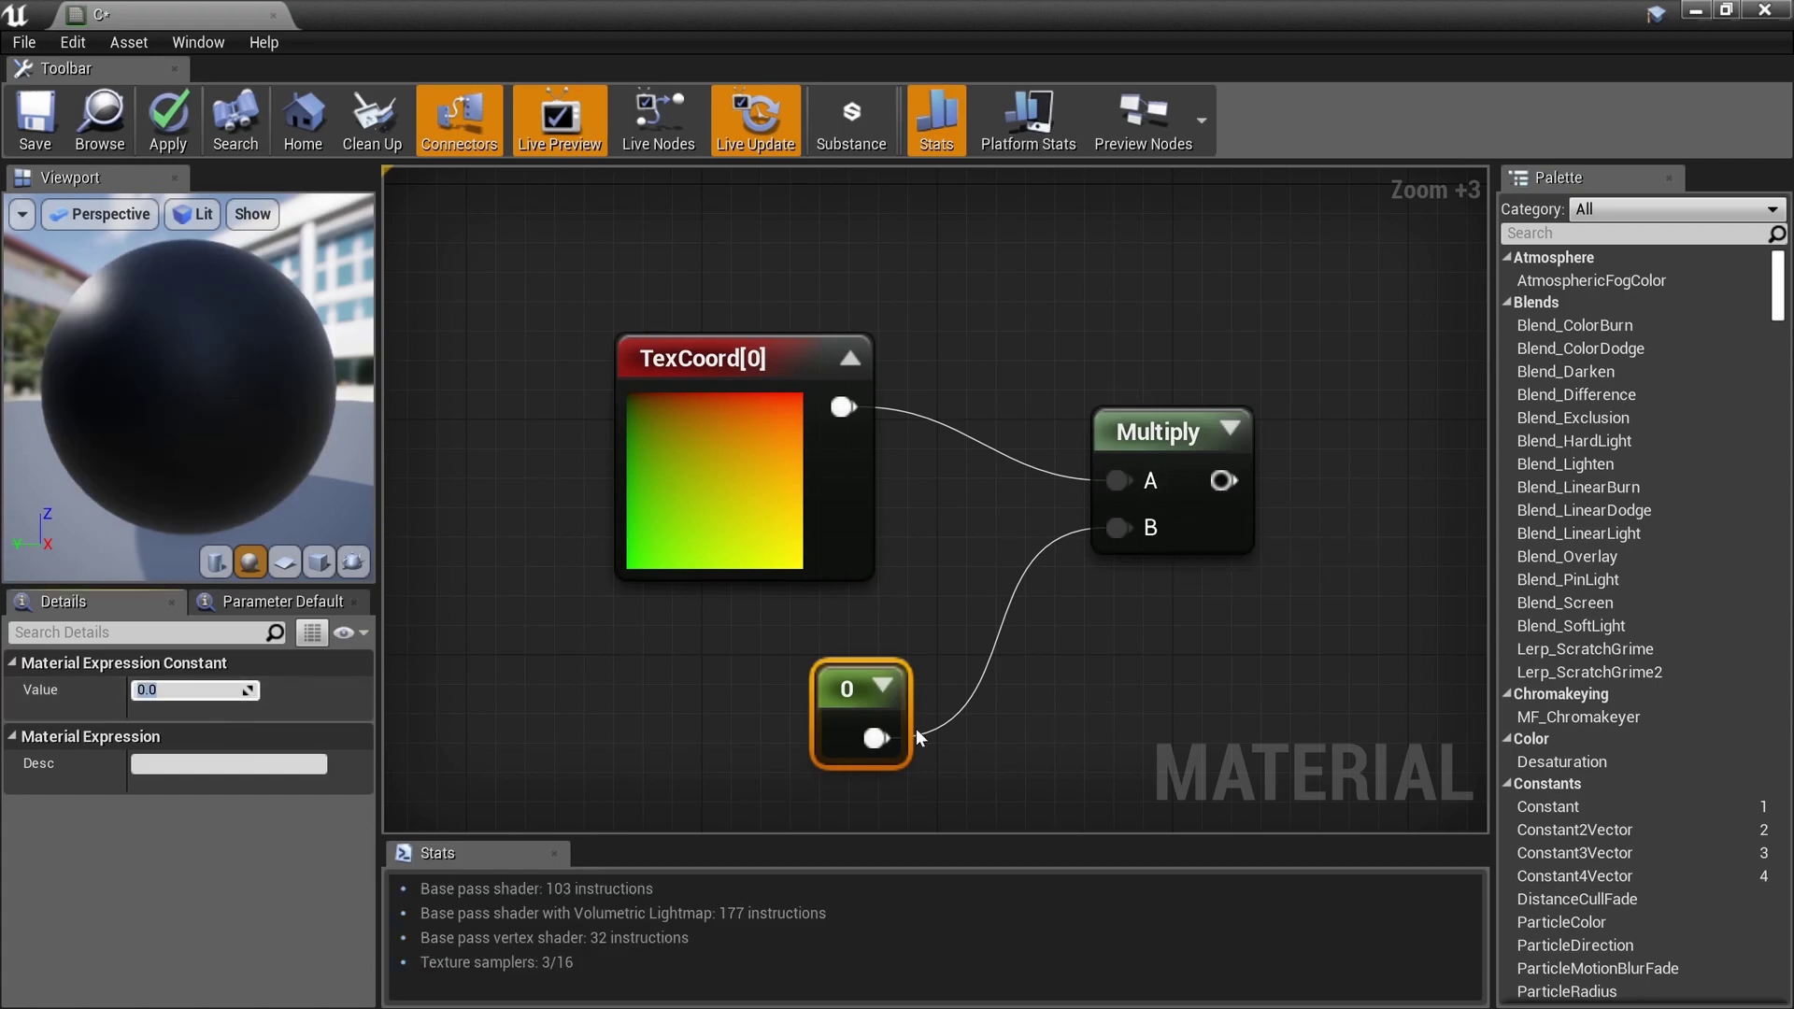
click(814, 722)
click(822, 711)
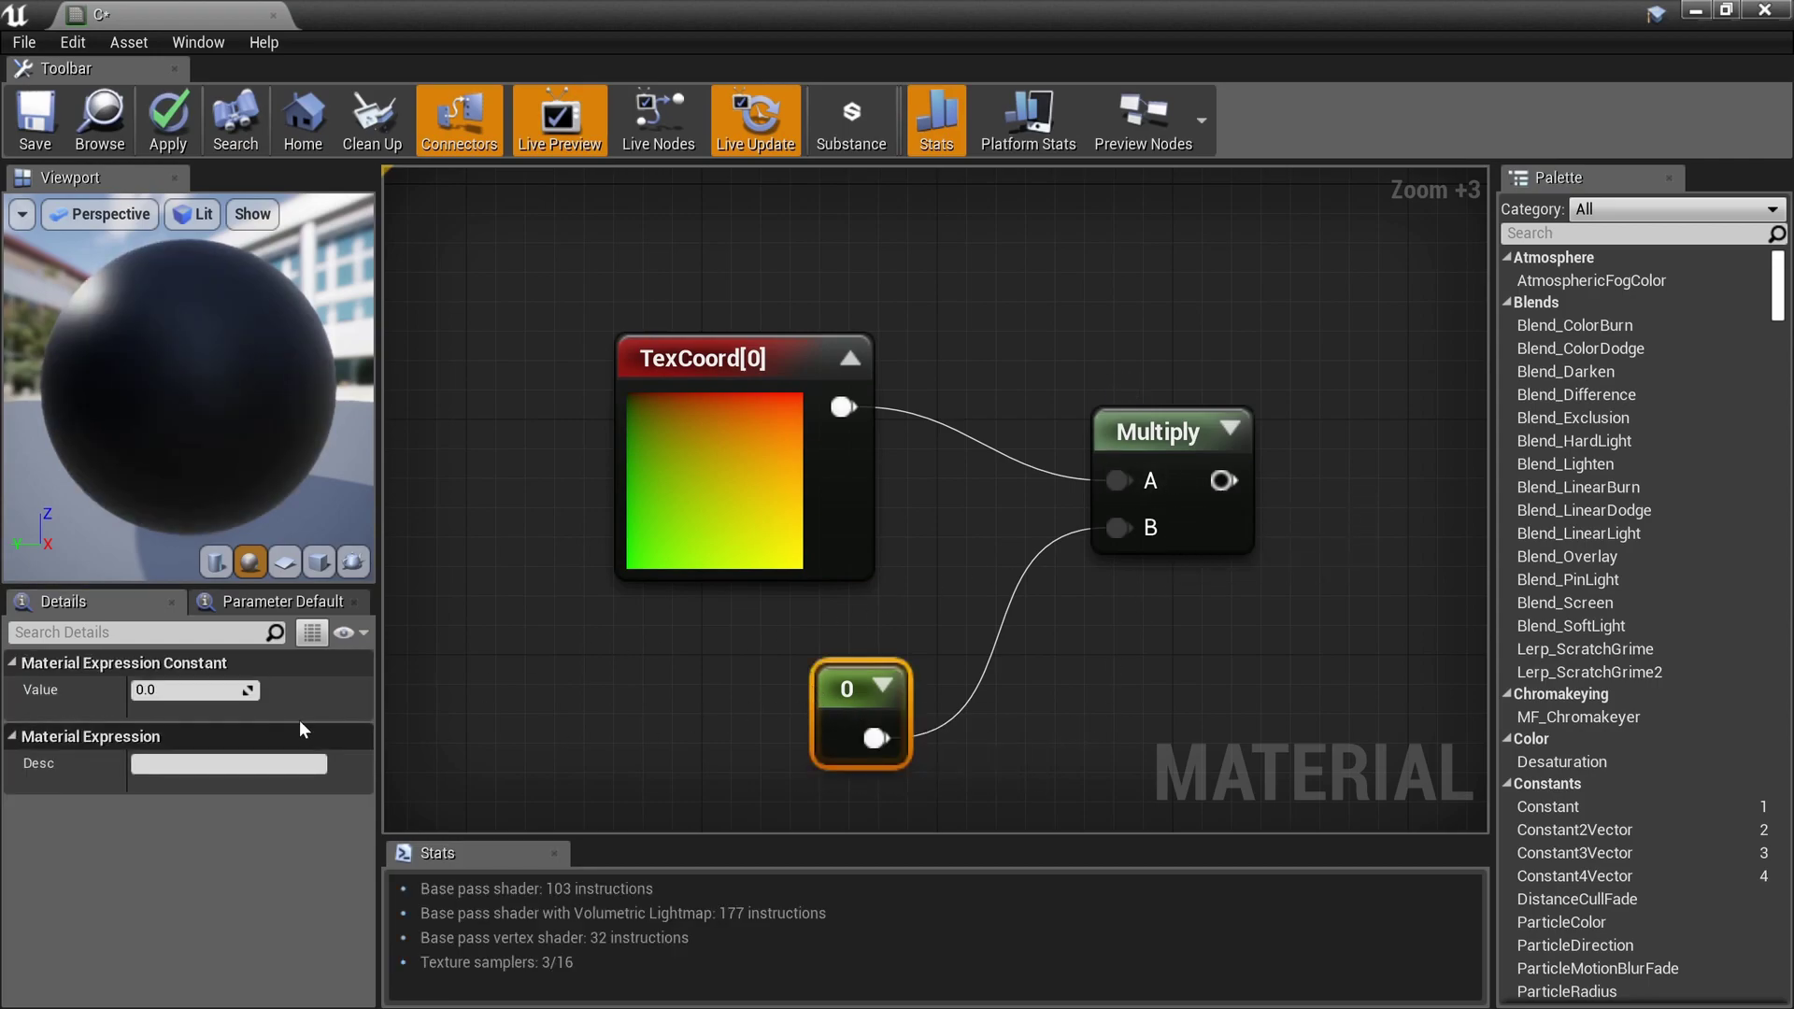
click(241, 697)
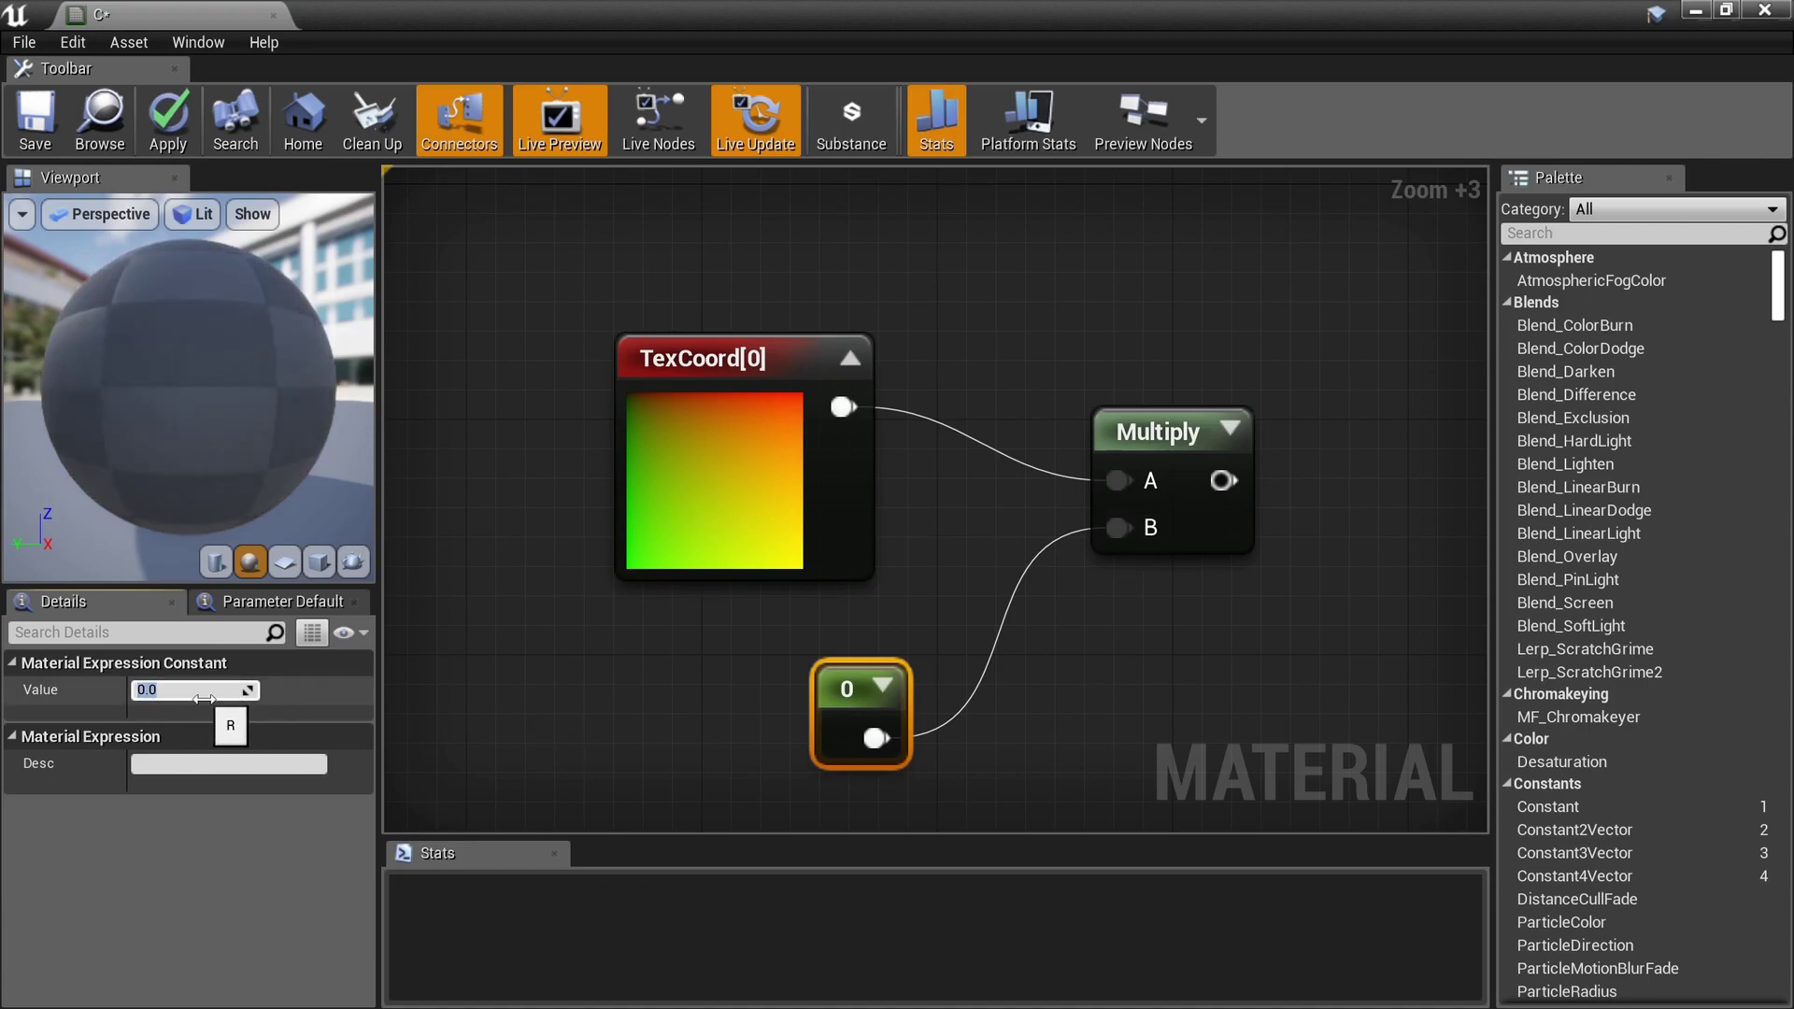
text(4)
key(Return)
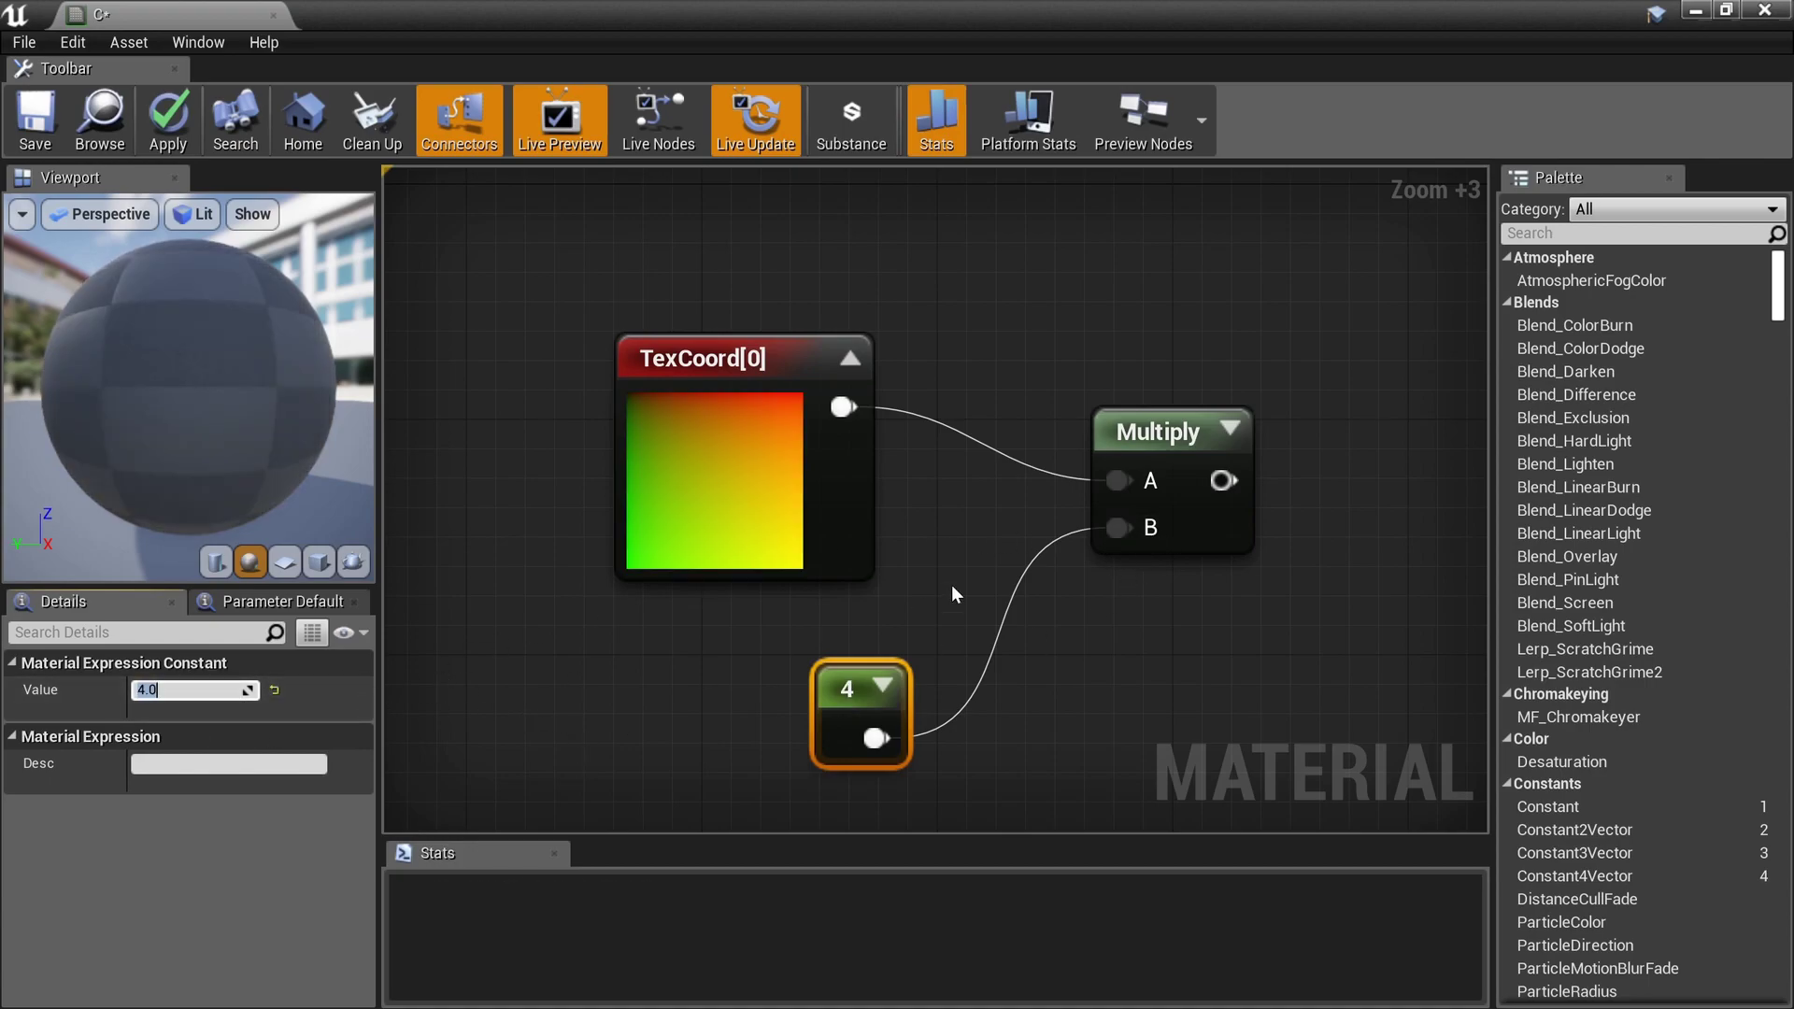
Step: Expand the Multiply node's preview and move the node level with TexCoord
click(1230, 428)
drag(1230, 439, 1205, 357)
drag(1194, 722, 793, 480)
right_drag(1215, 509, 1243, 460)
scroll(501, 344, up, 2)
right_drag(1040, 522, 783, 536)
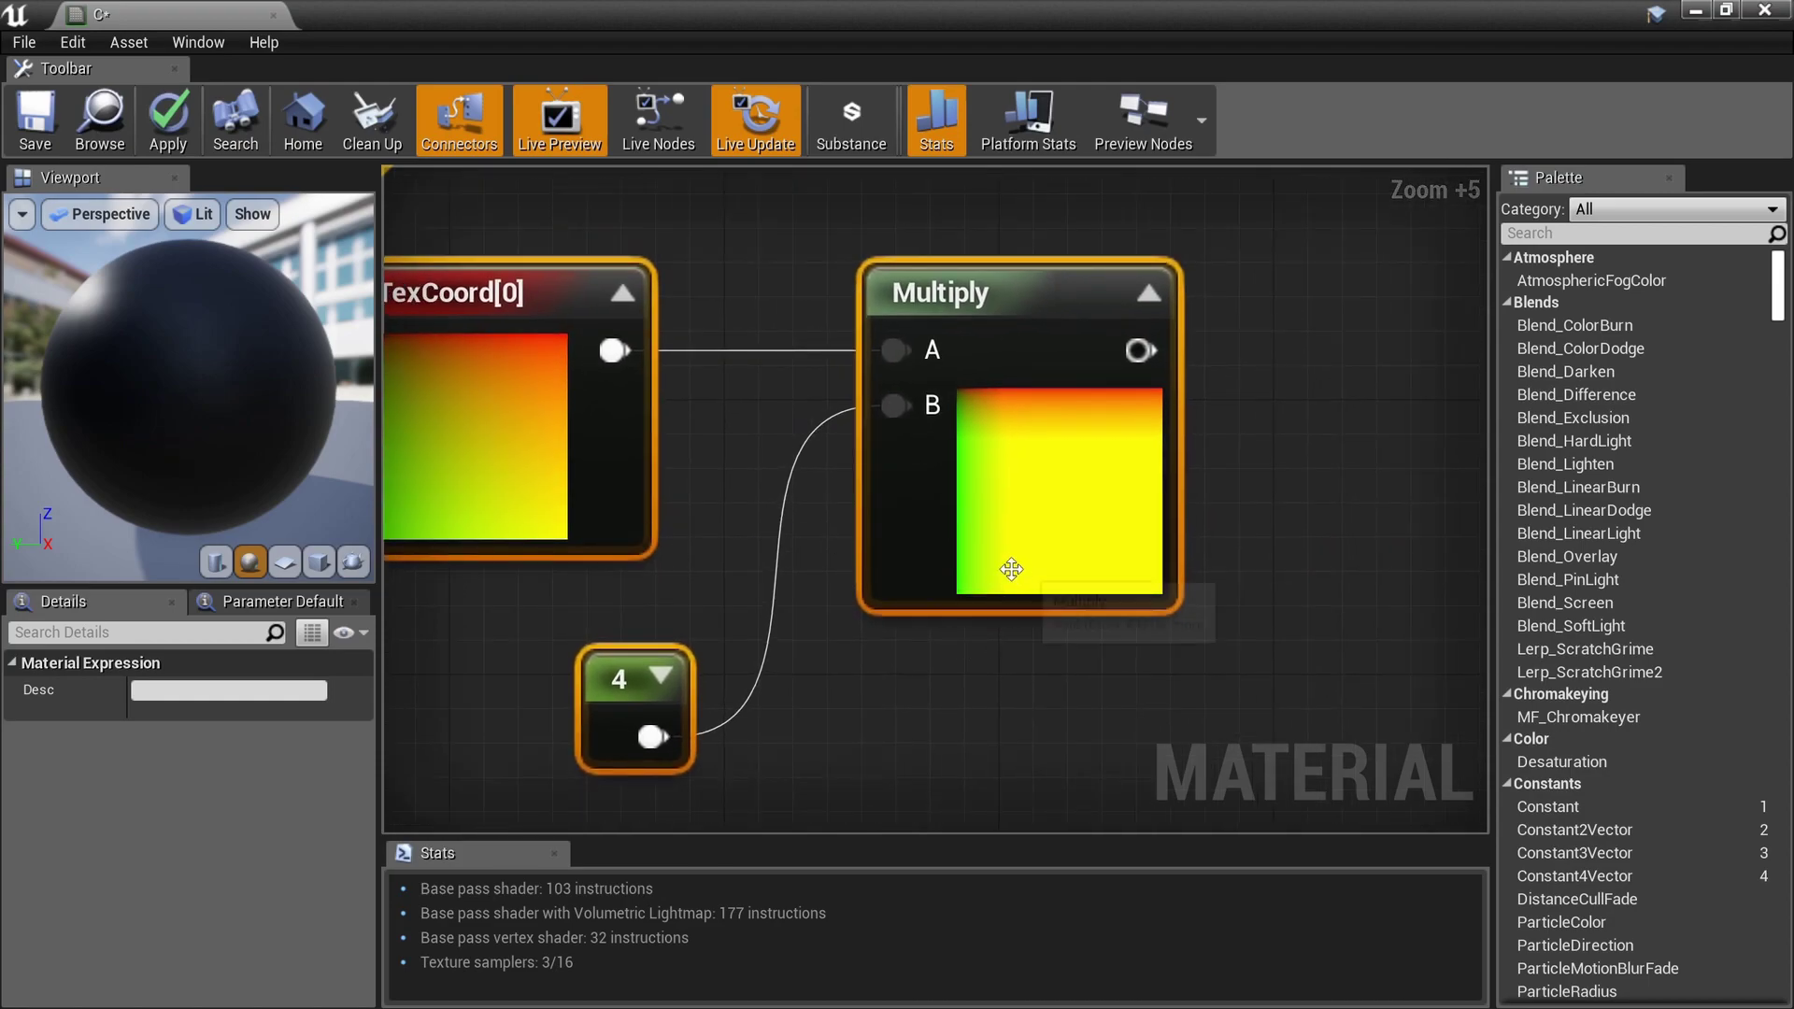
click(754, 433)
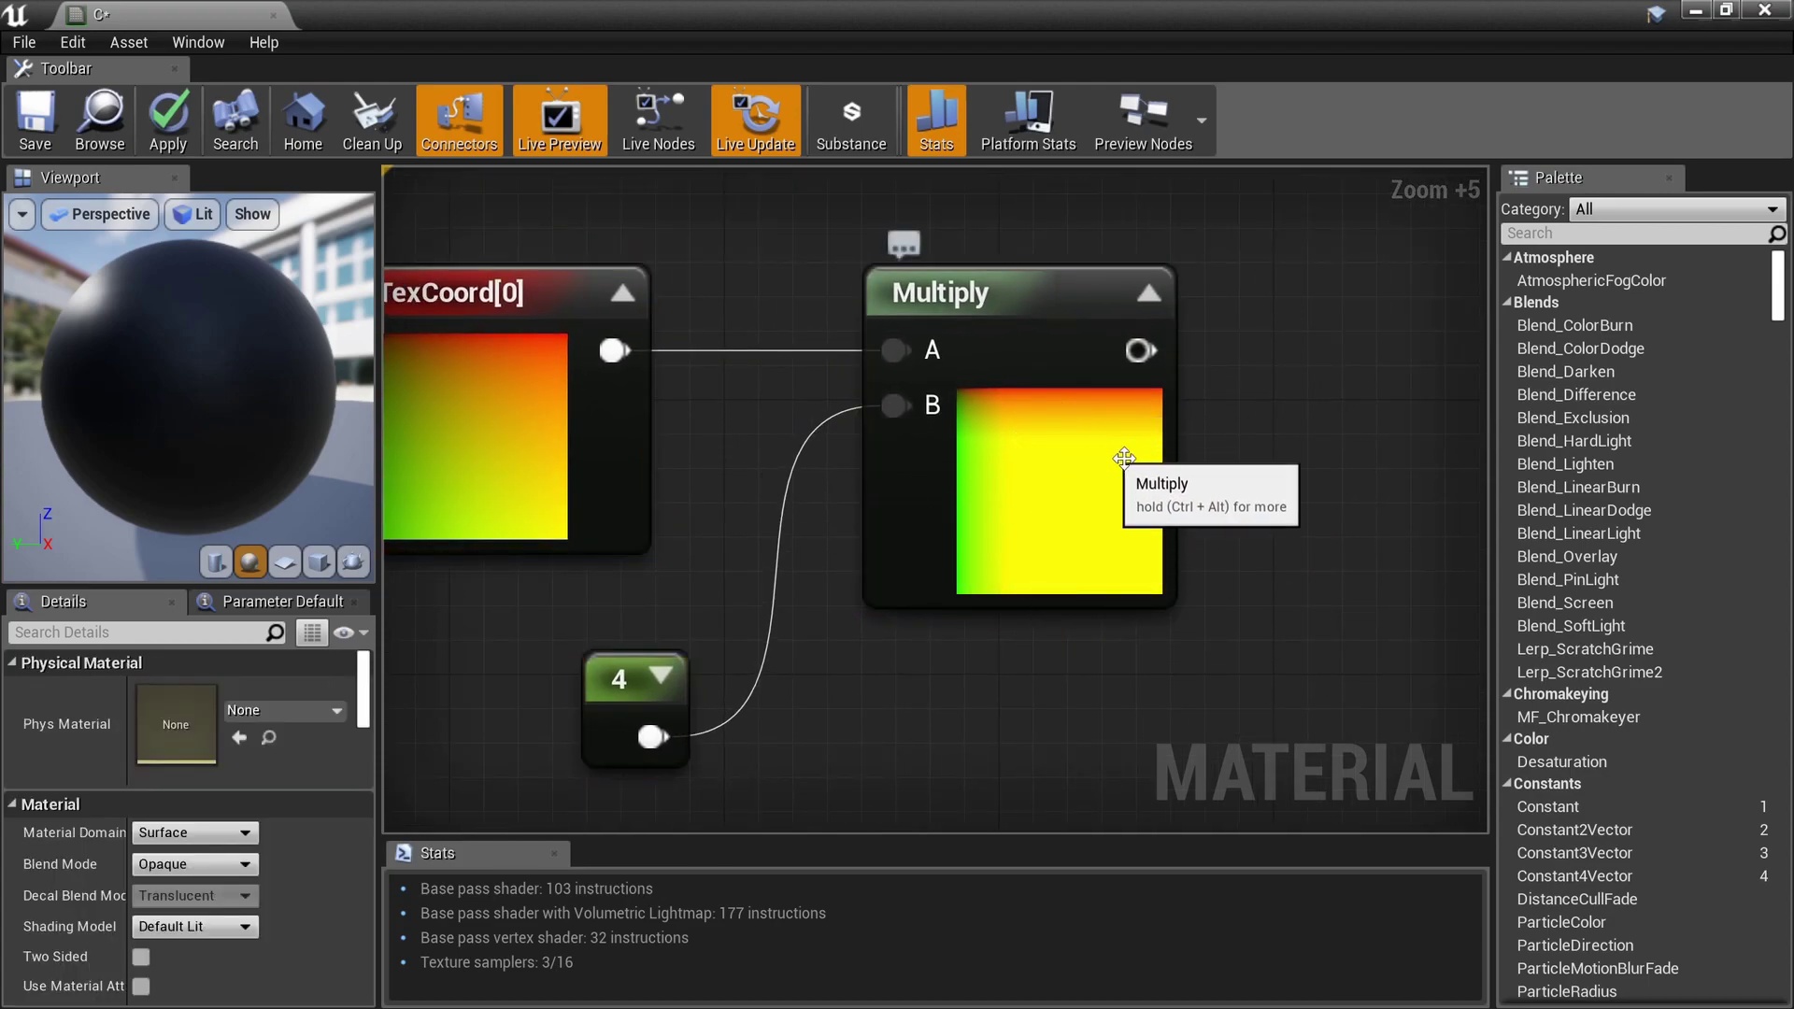
Step: Add a Floor node fed by the Multiply output and expand its preview
scroll(1224, 496, down, 4)
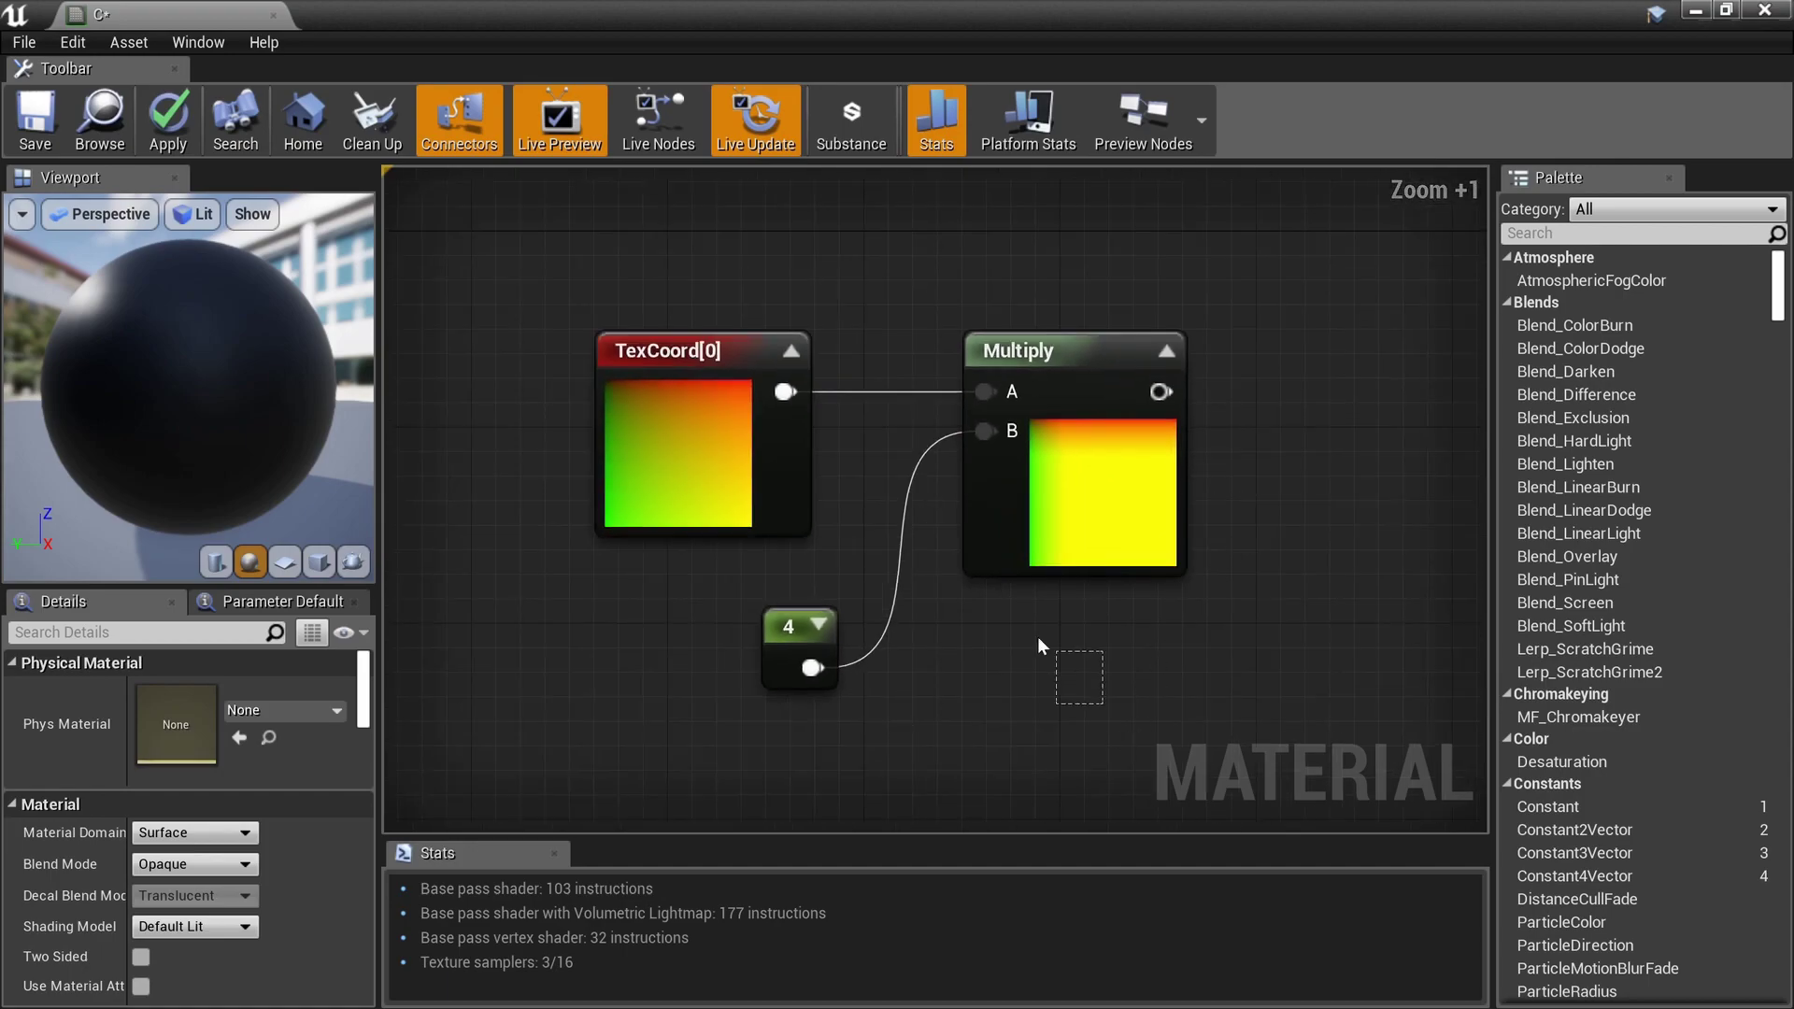
drag(1040, 640, 575, 313)
scroll(1052, 402, up, 2)
drag(1068, 377, 1191, 365)
text(floot)
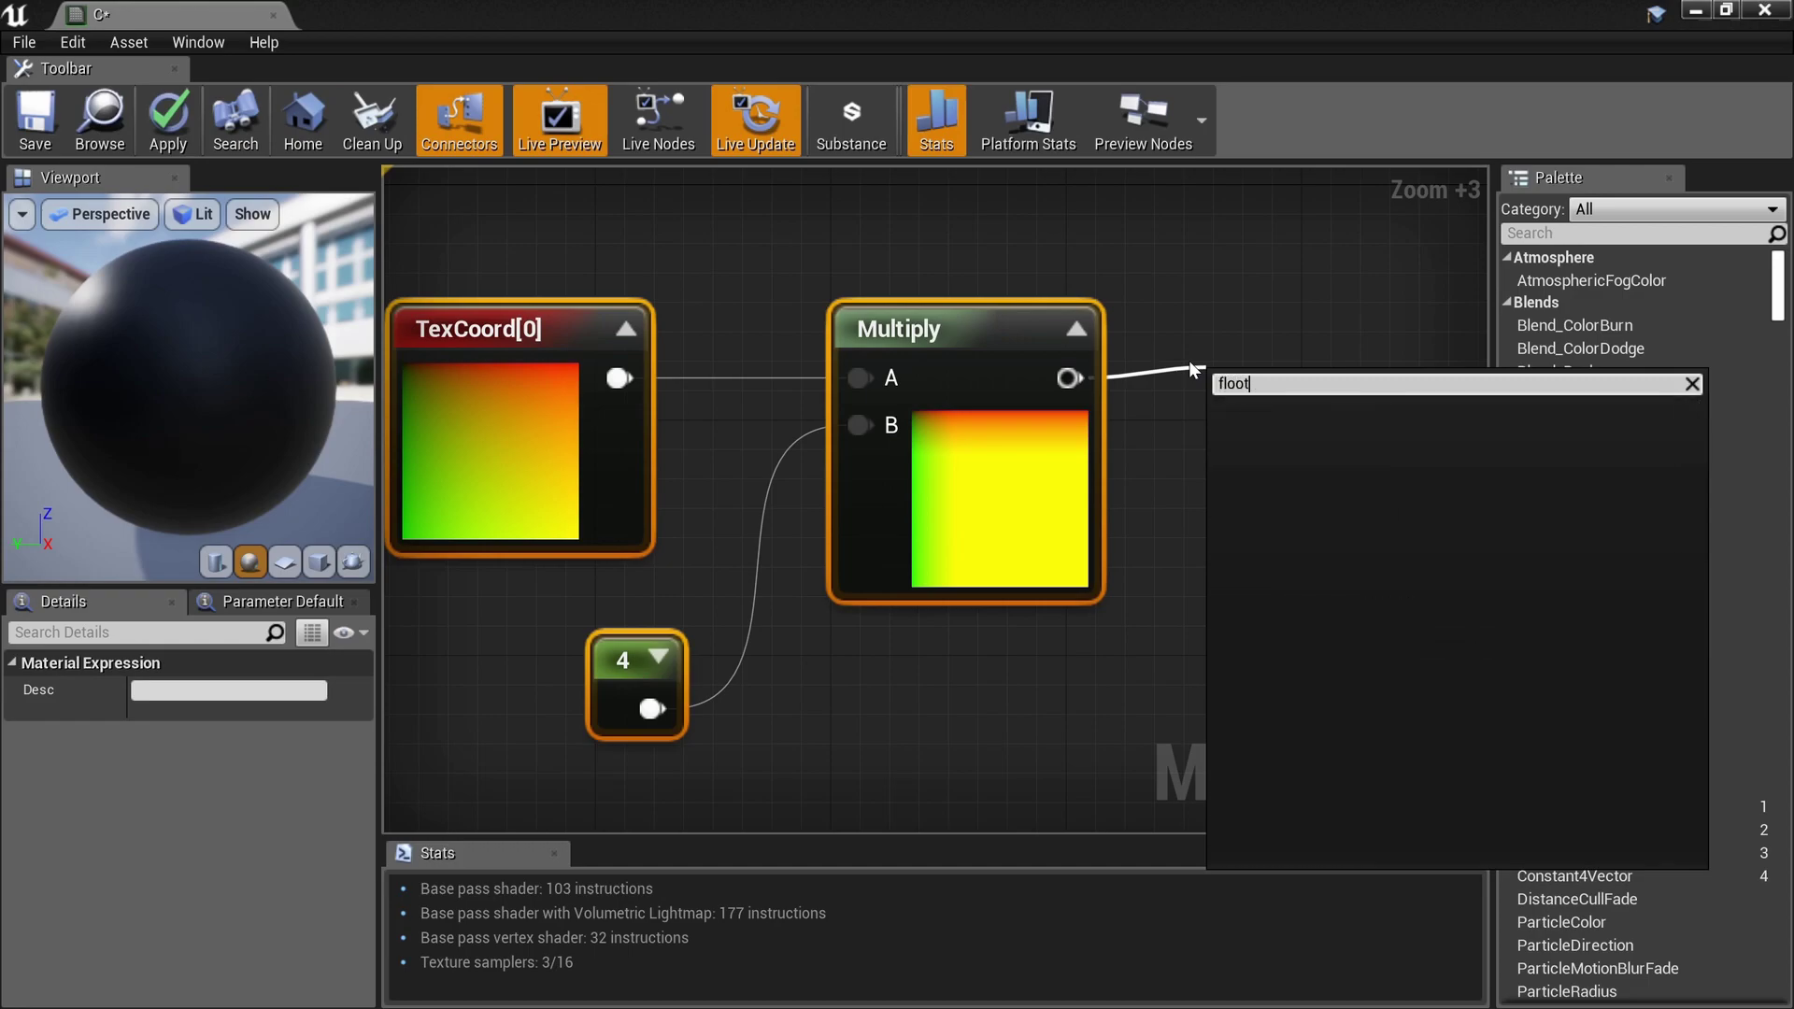
key(BackSpace)
text(r)
key(Return)
click(1317, 378)
right_drag(1294, 424, 1151, 392)
scroll(1202, 554, up, 4)
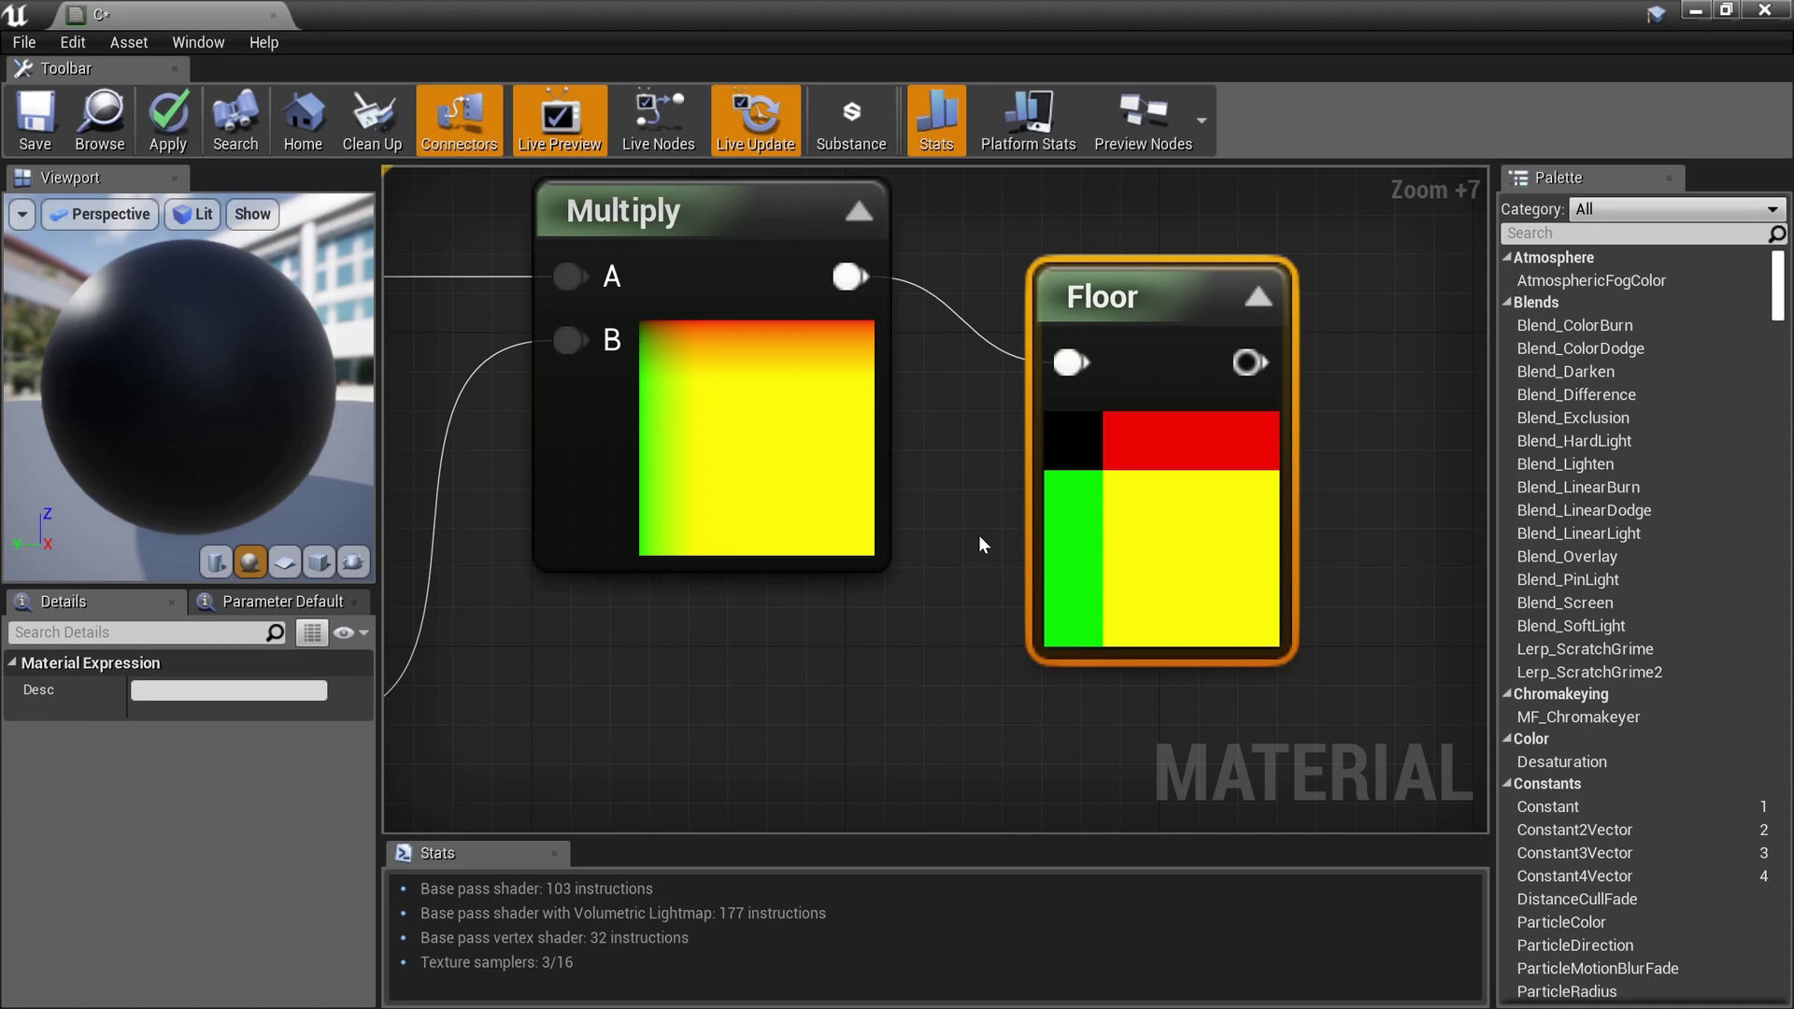
scroll(978, 538, down, 7)
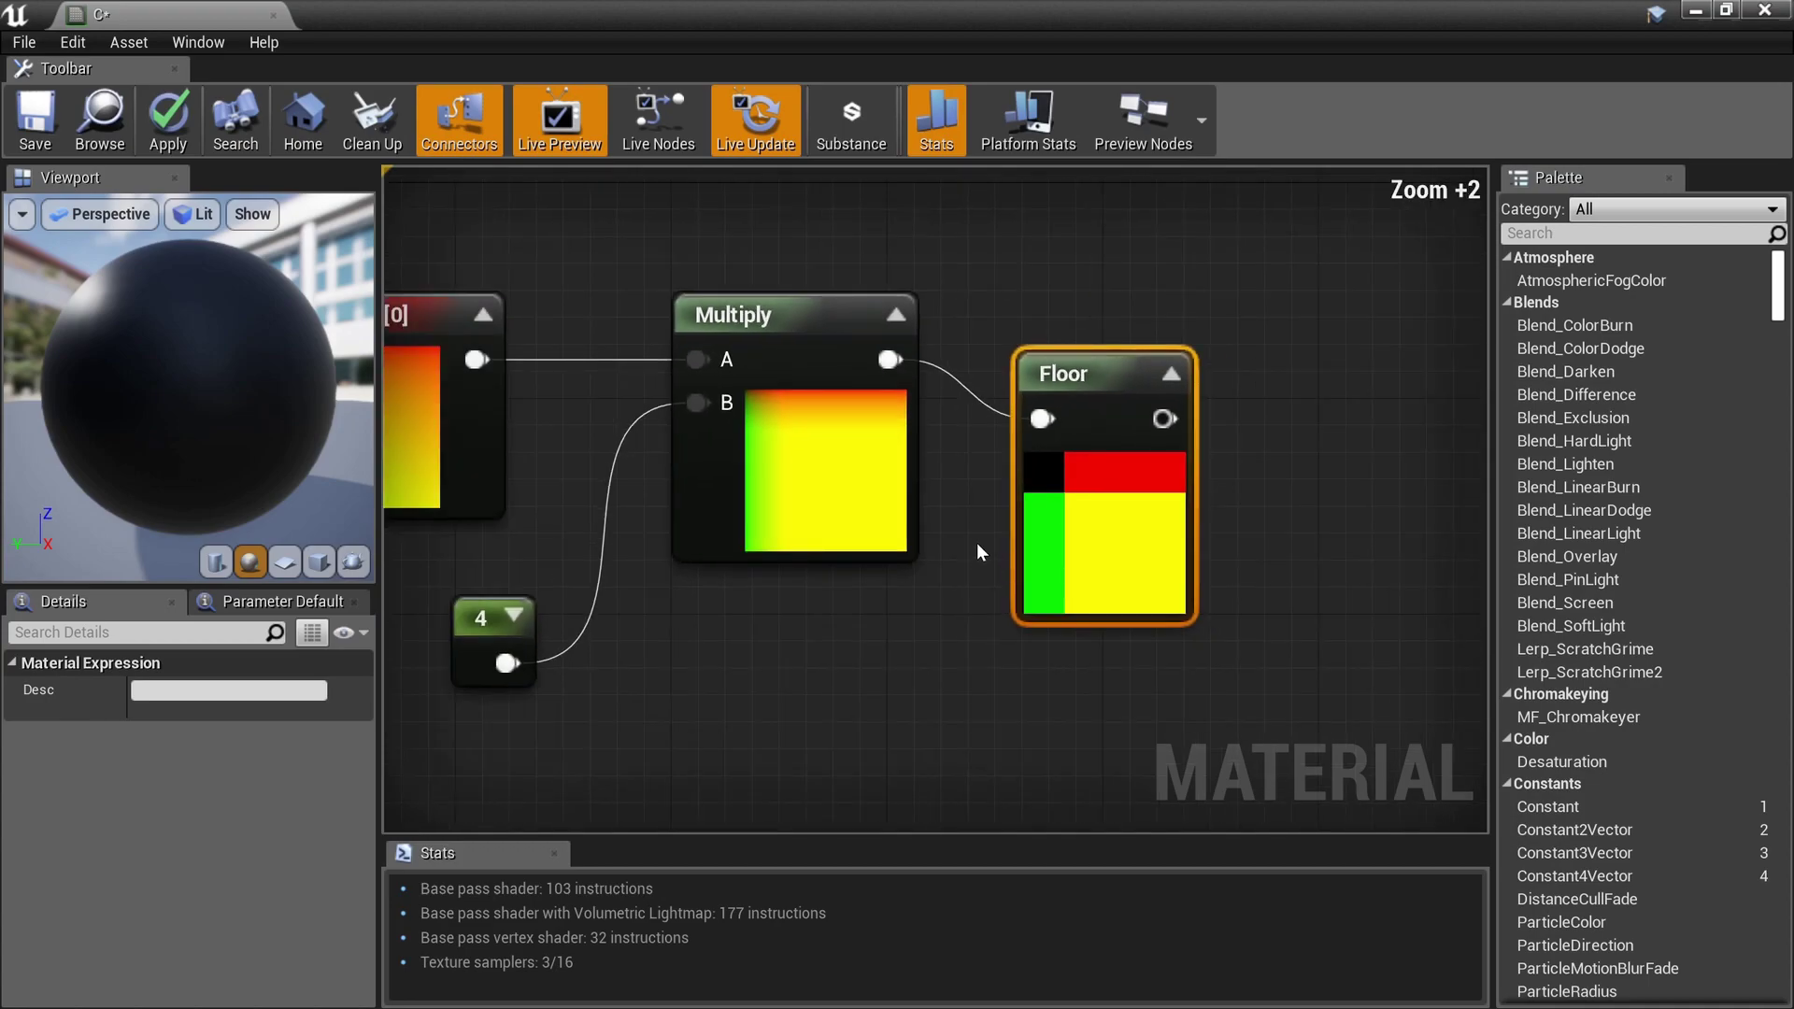
key(ctrl+a)
scroll(989, 465, up, 2)
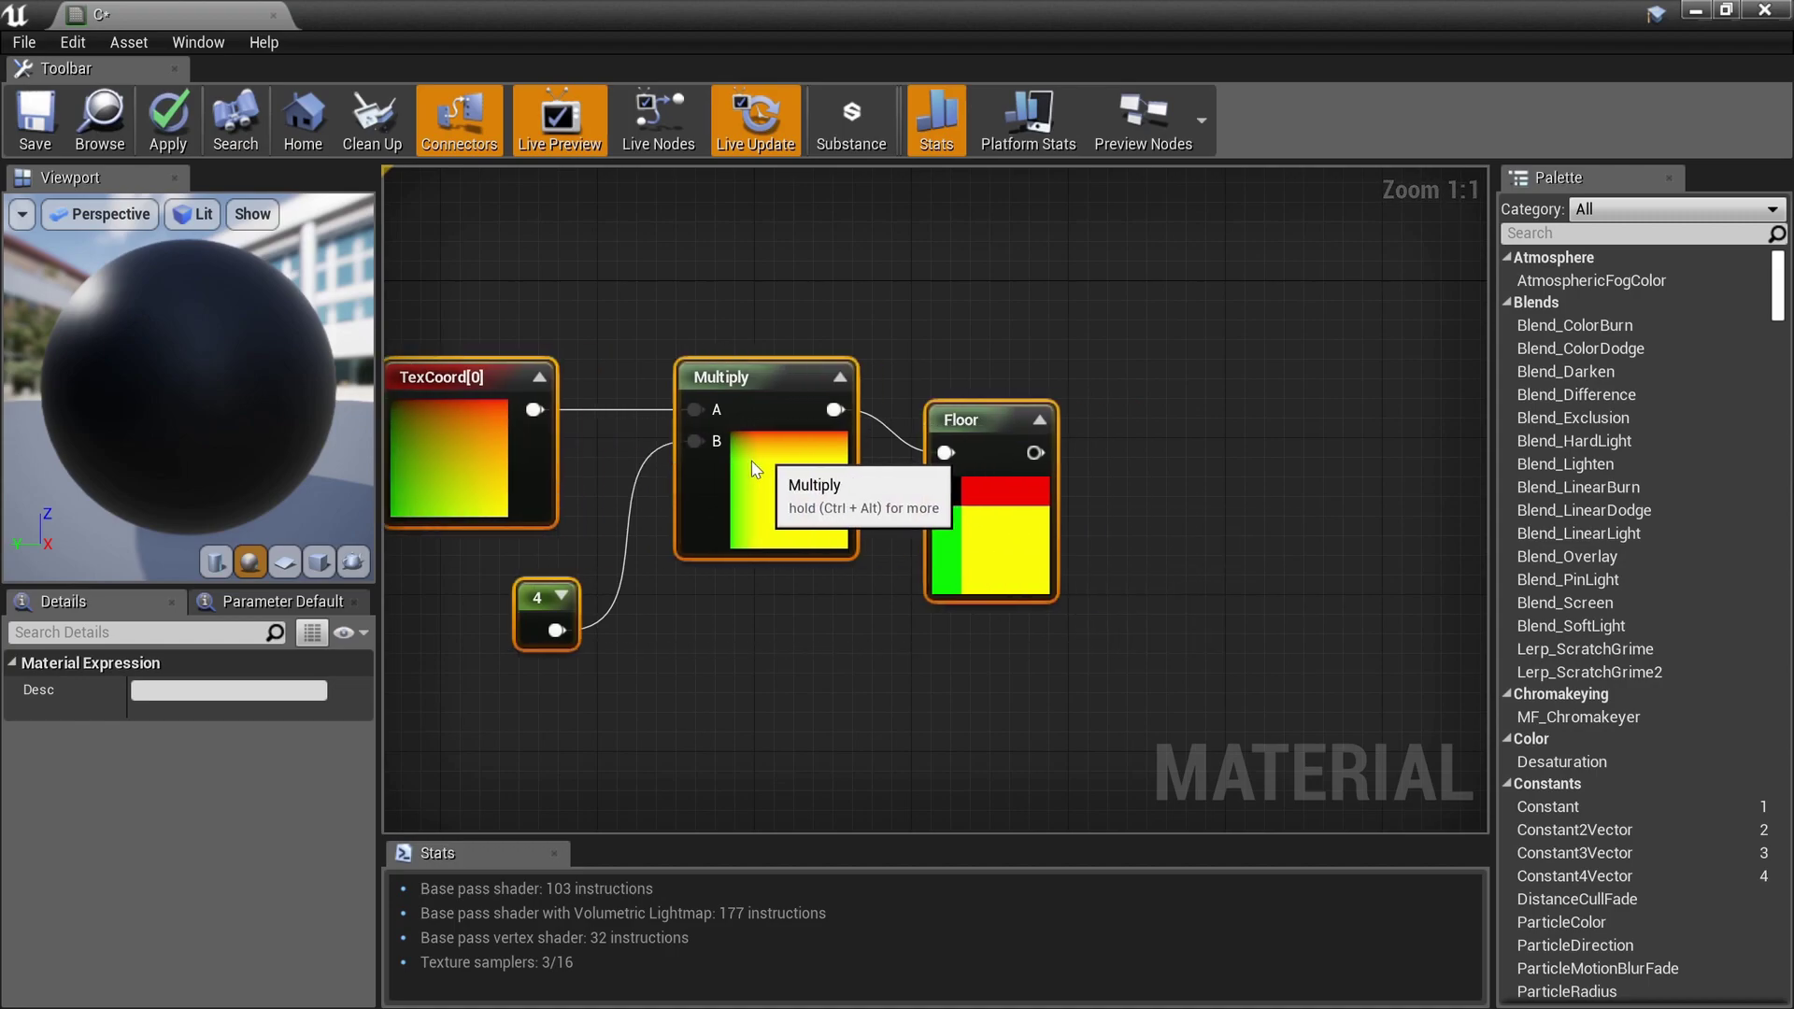
scroll(986, 464, up, 4)
scroll(748, 619, down, 2)
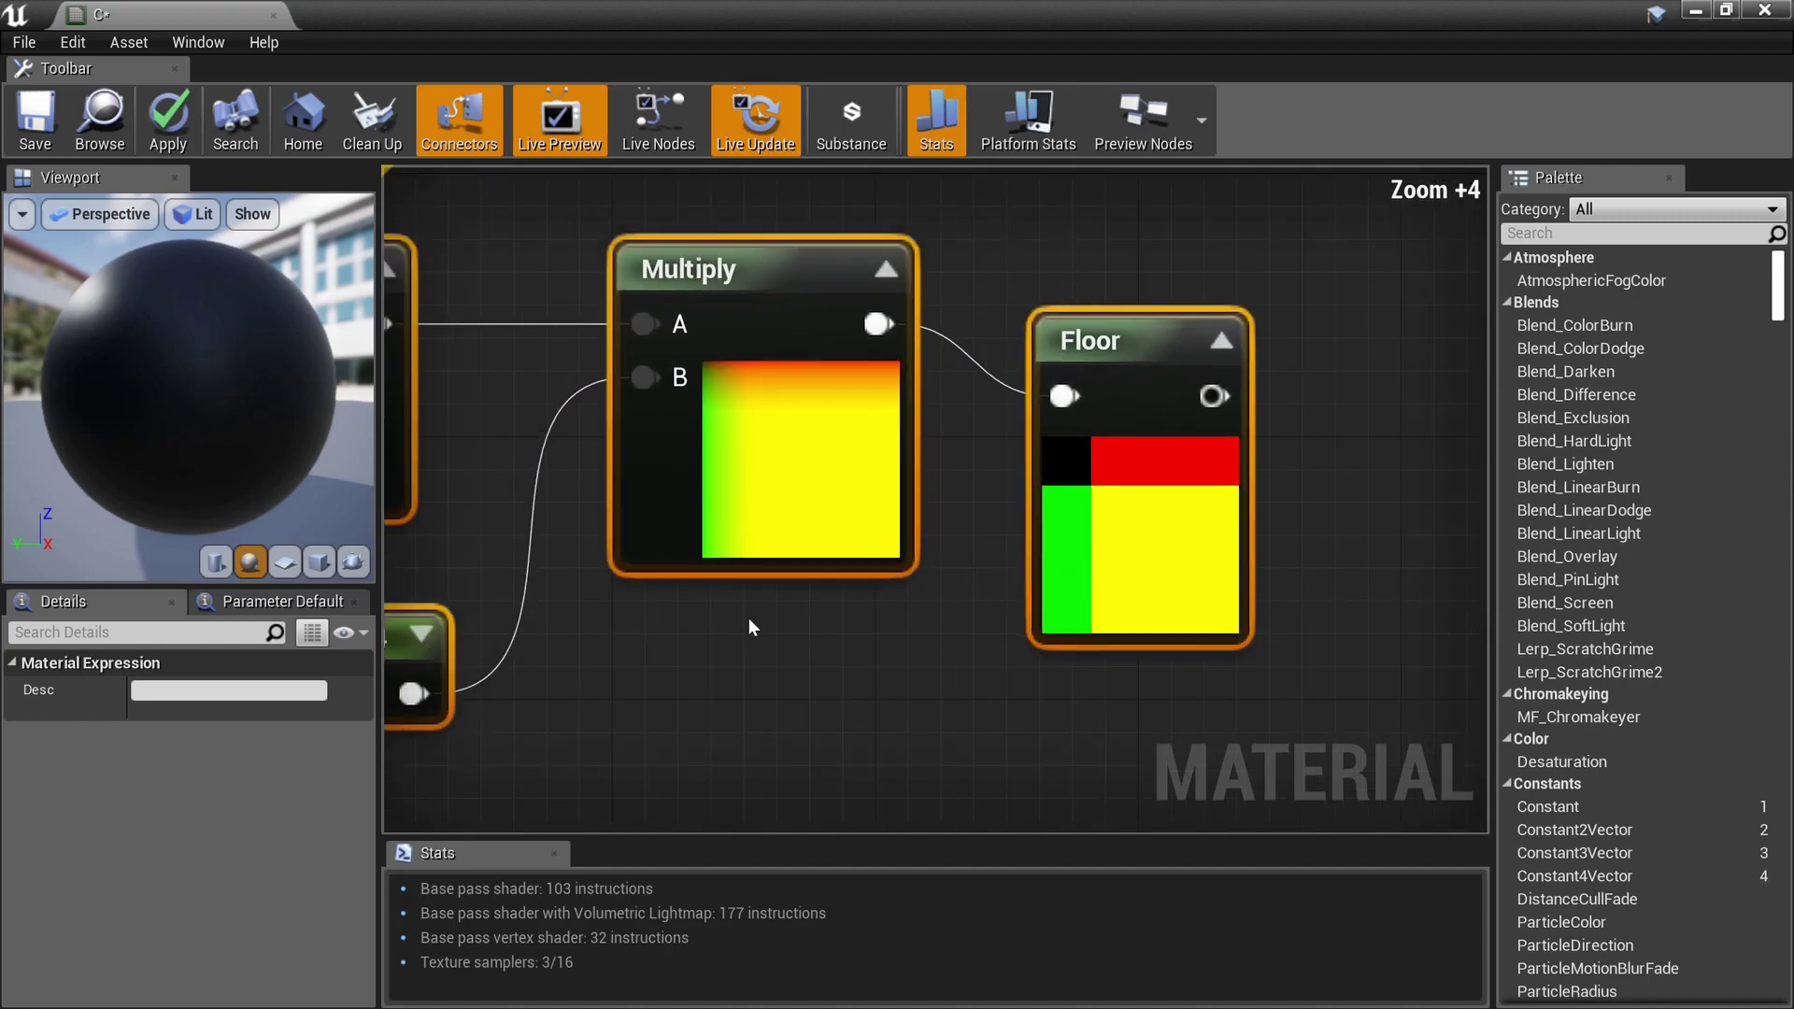
Step: Try the constant feeding Multiply at 2, 6, 12 and 2 to compare the Floor previews, and return it to 4
click(603, 646)
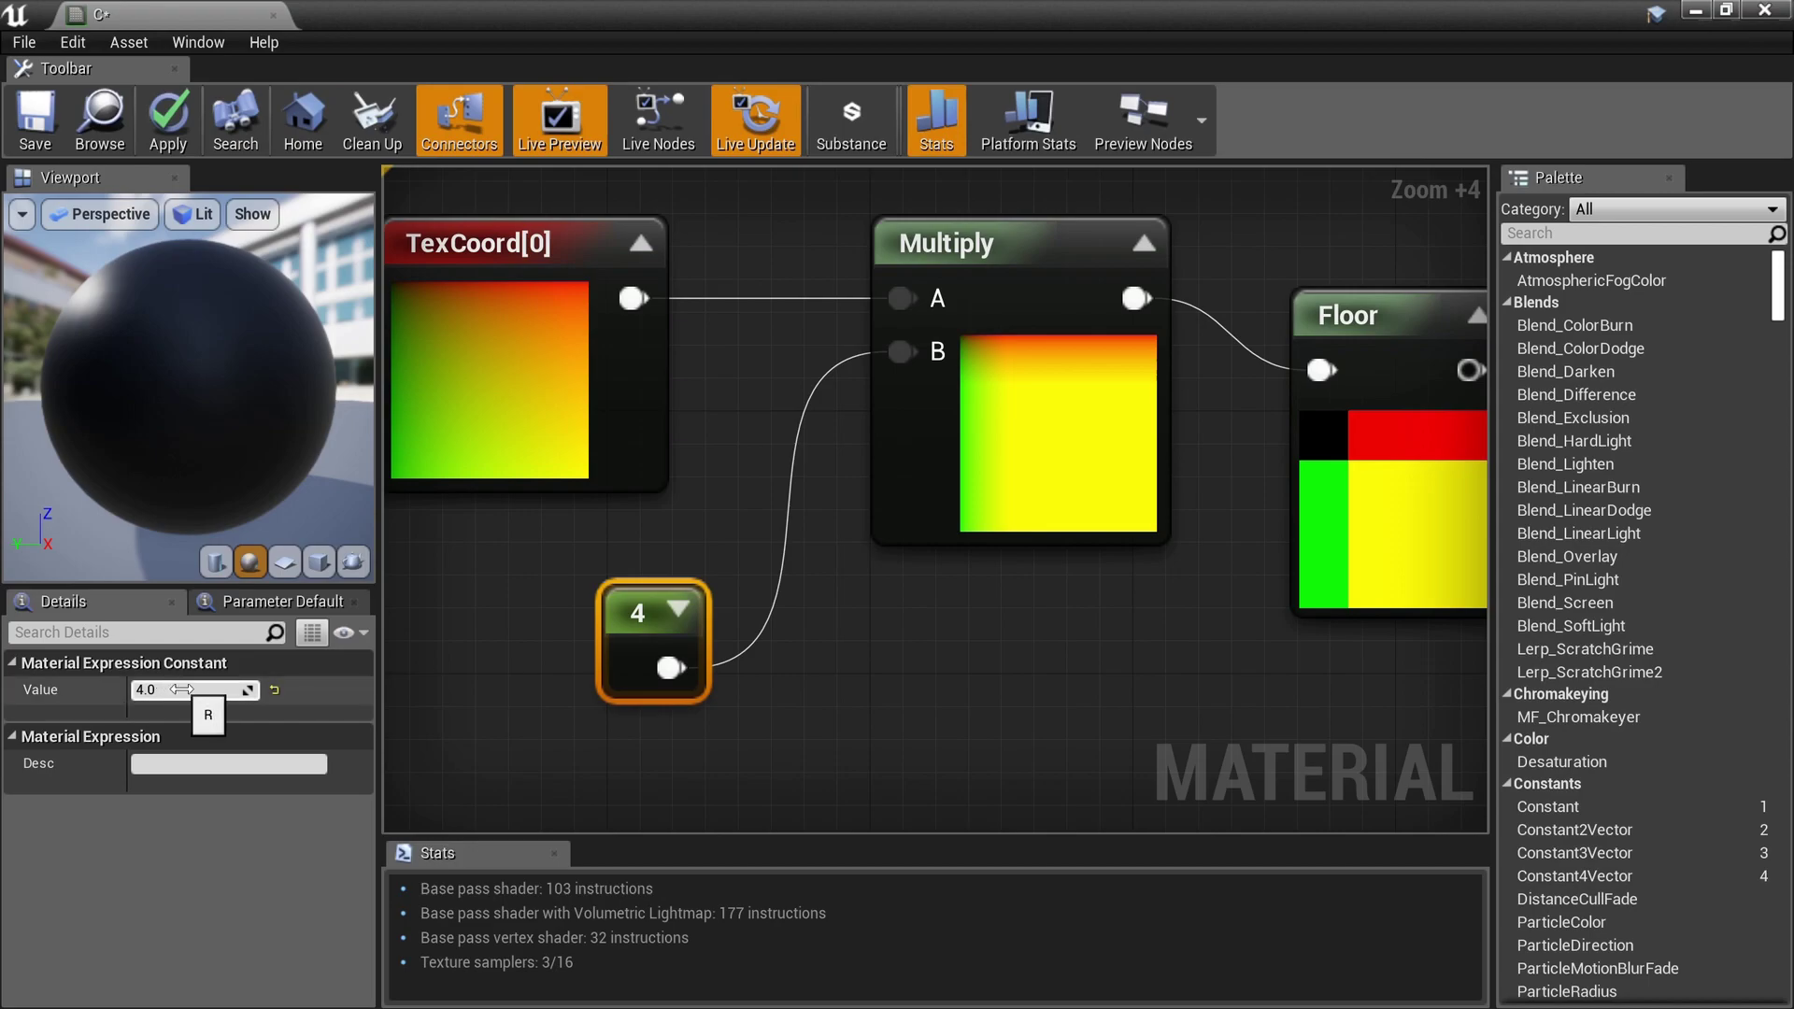
click(182, 690)
text(2)
key(Return)
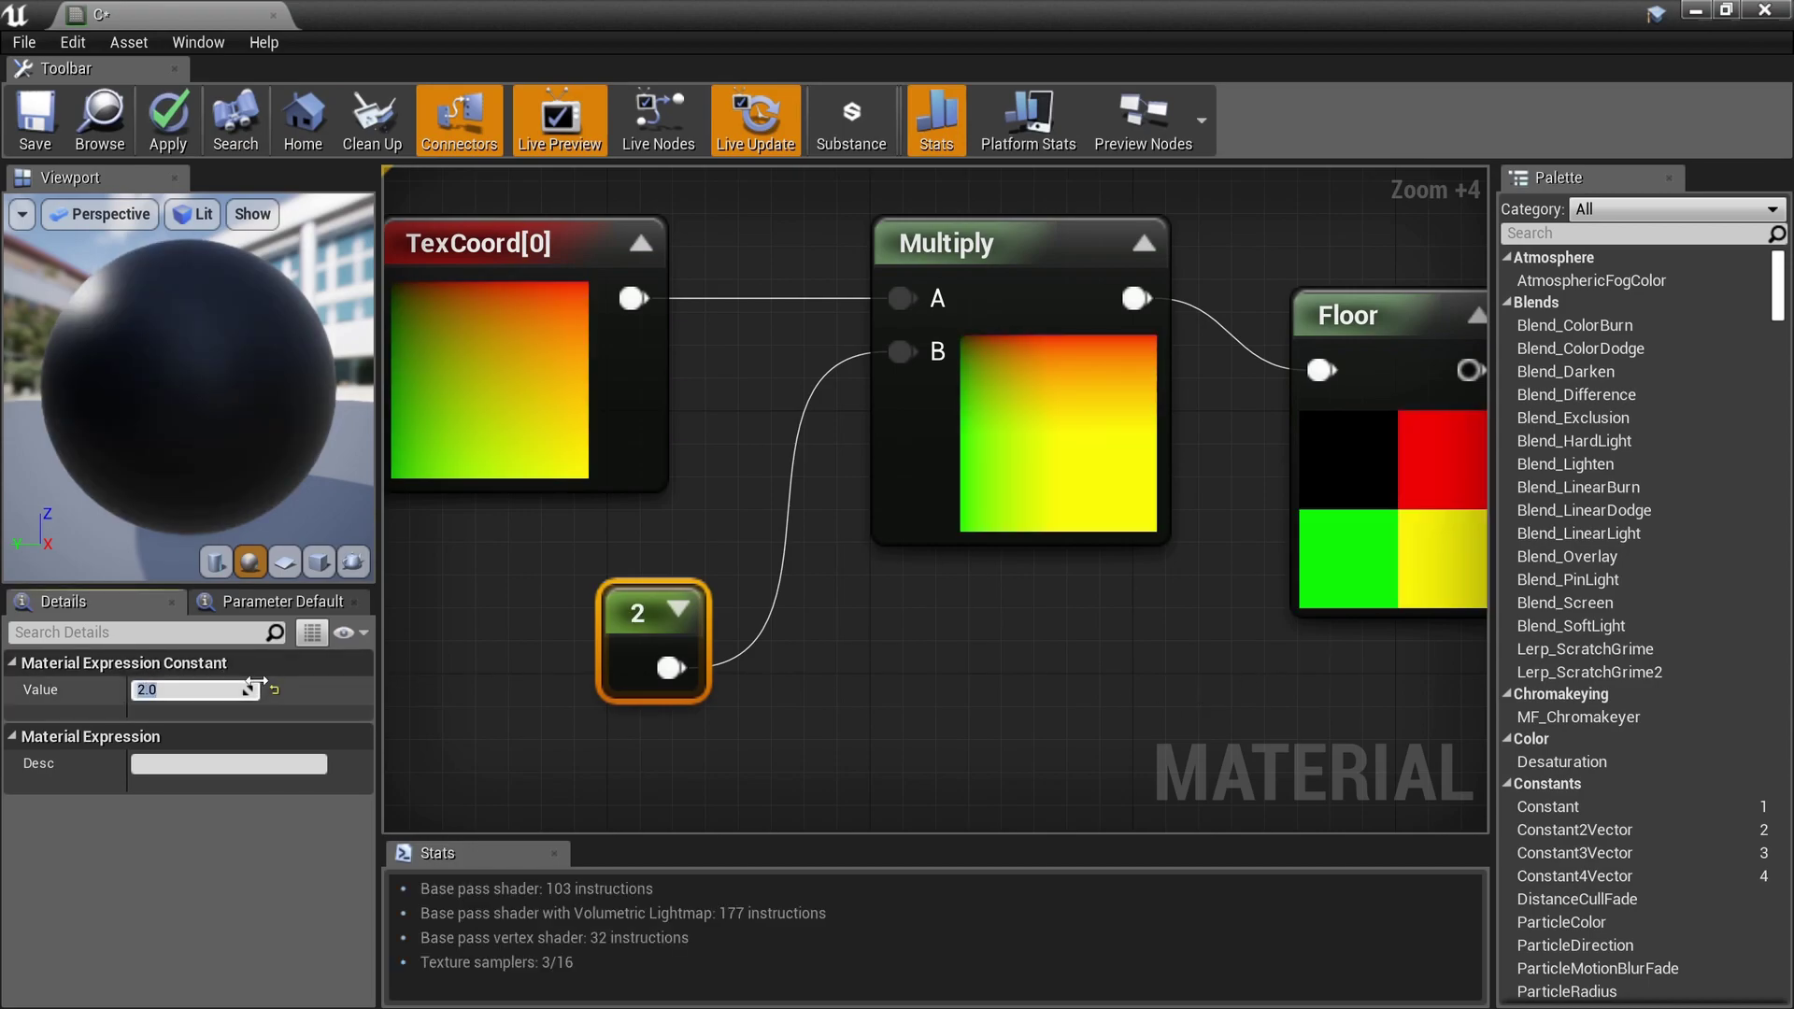
text(6)
key(Return)
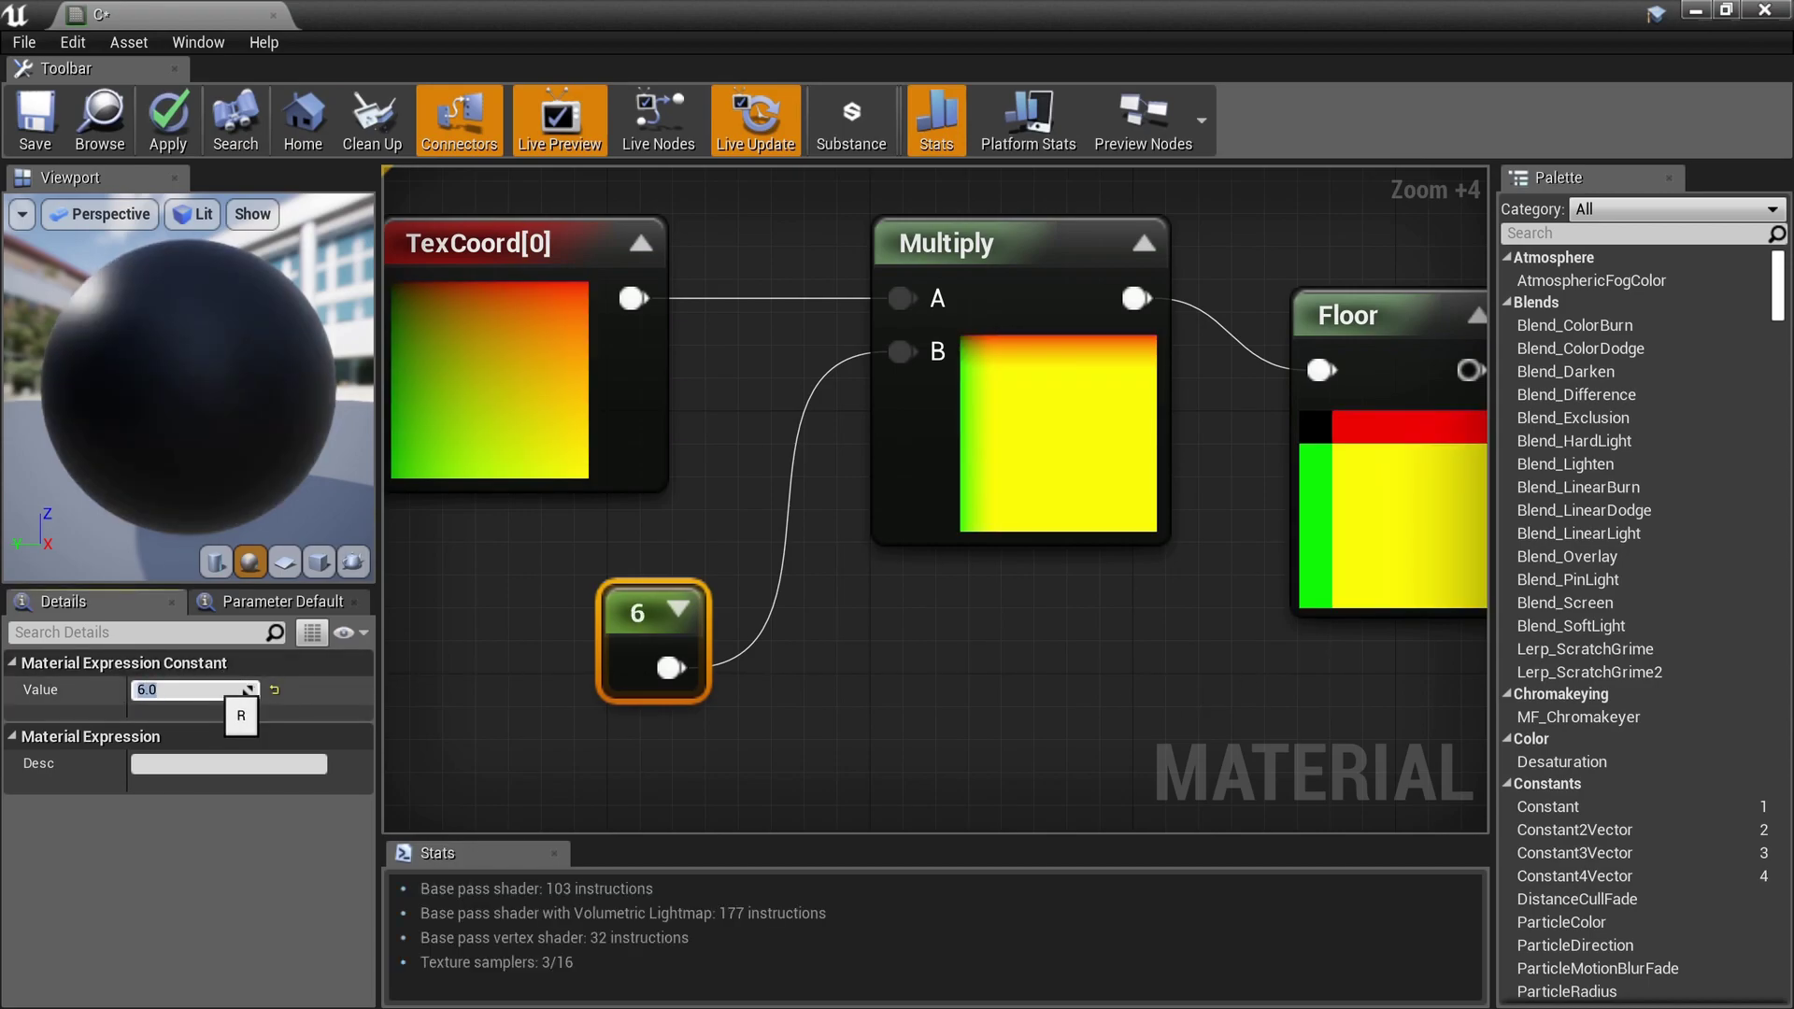
text(12)
key(Return)
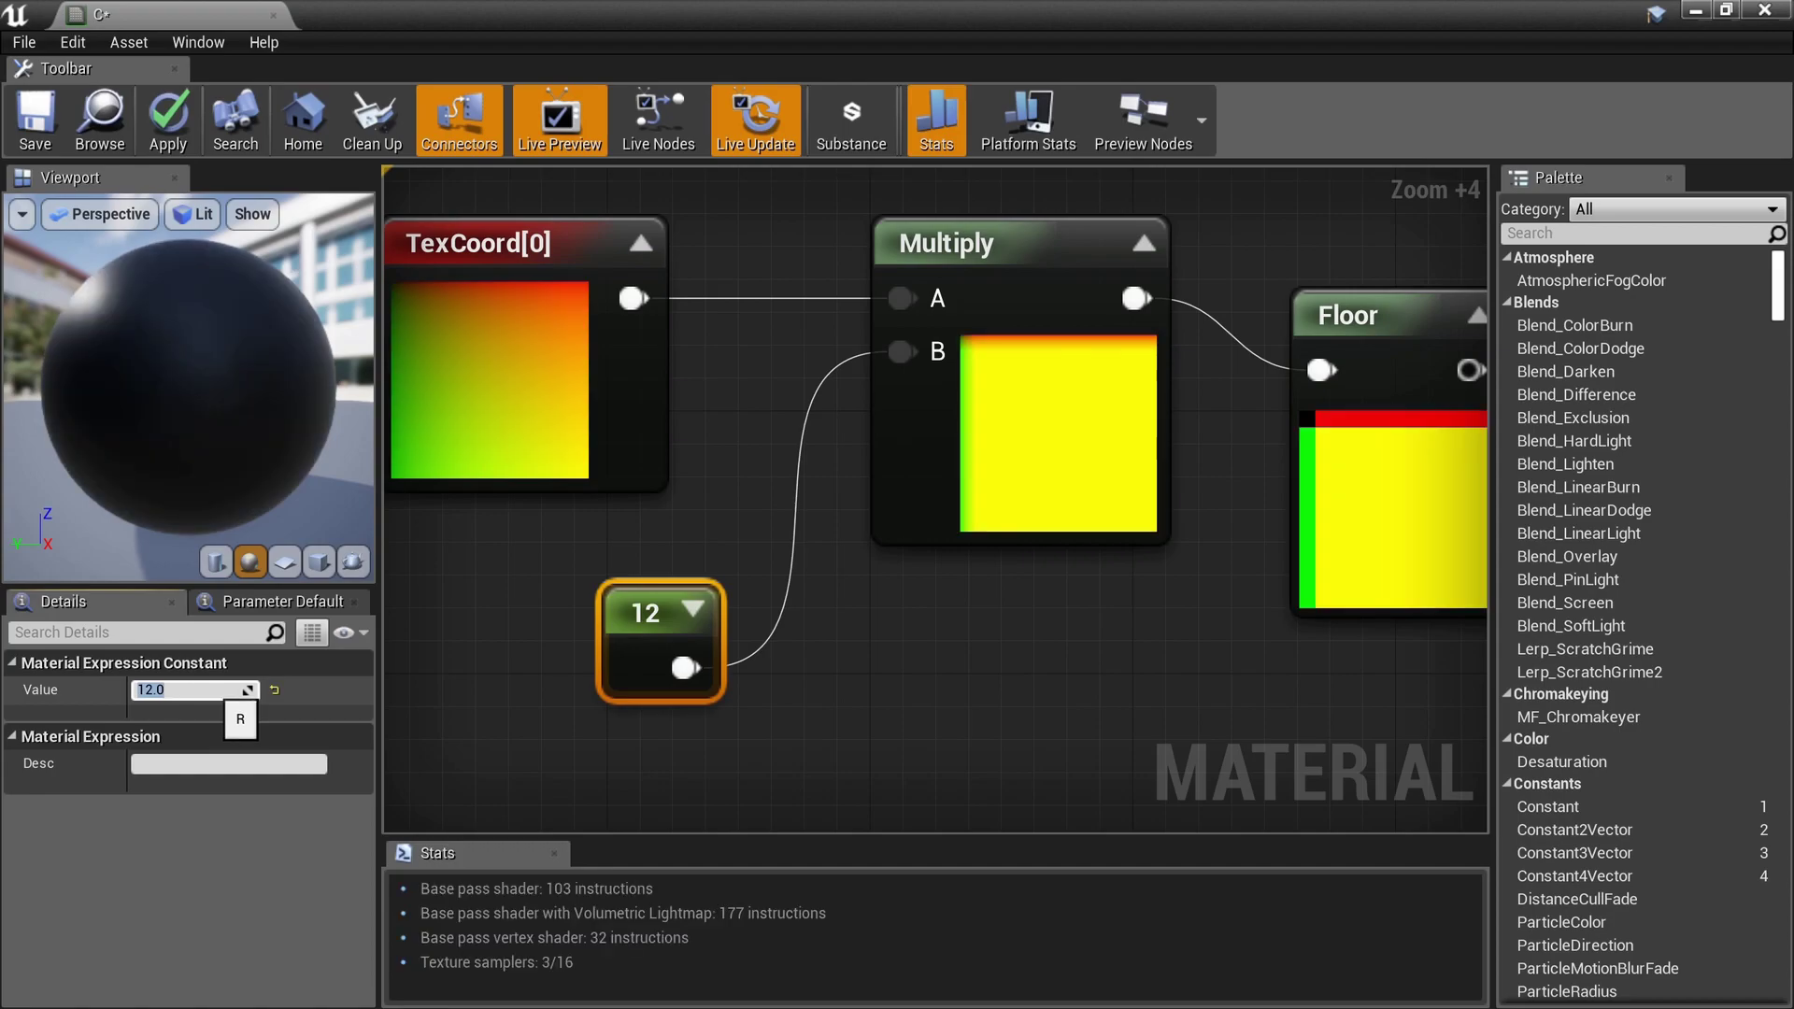
text(2)
key(Return)
text(4)
key(Return)
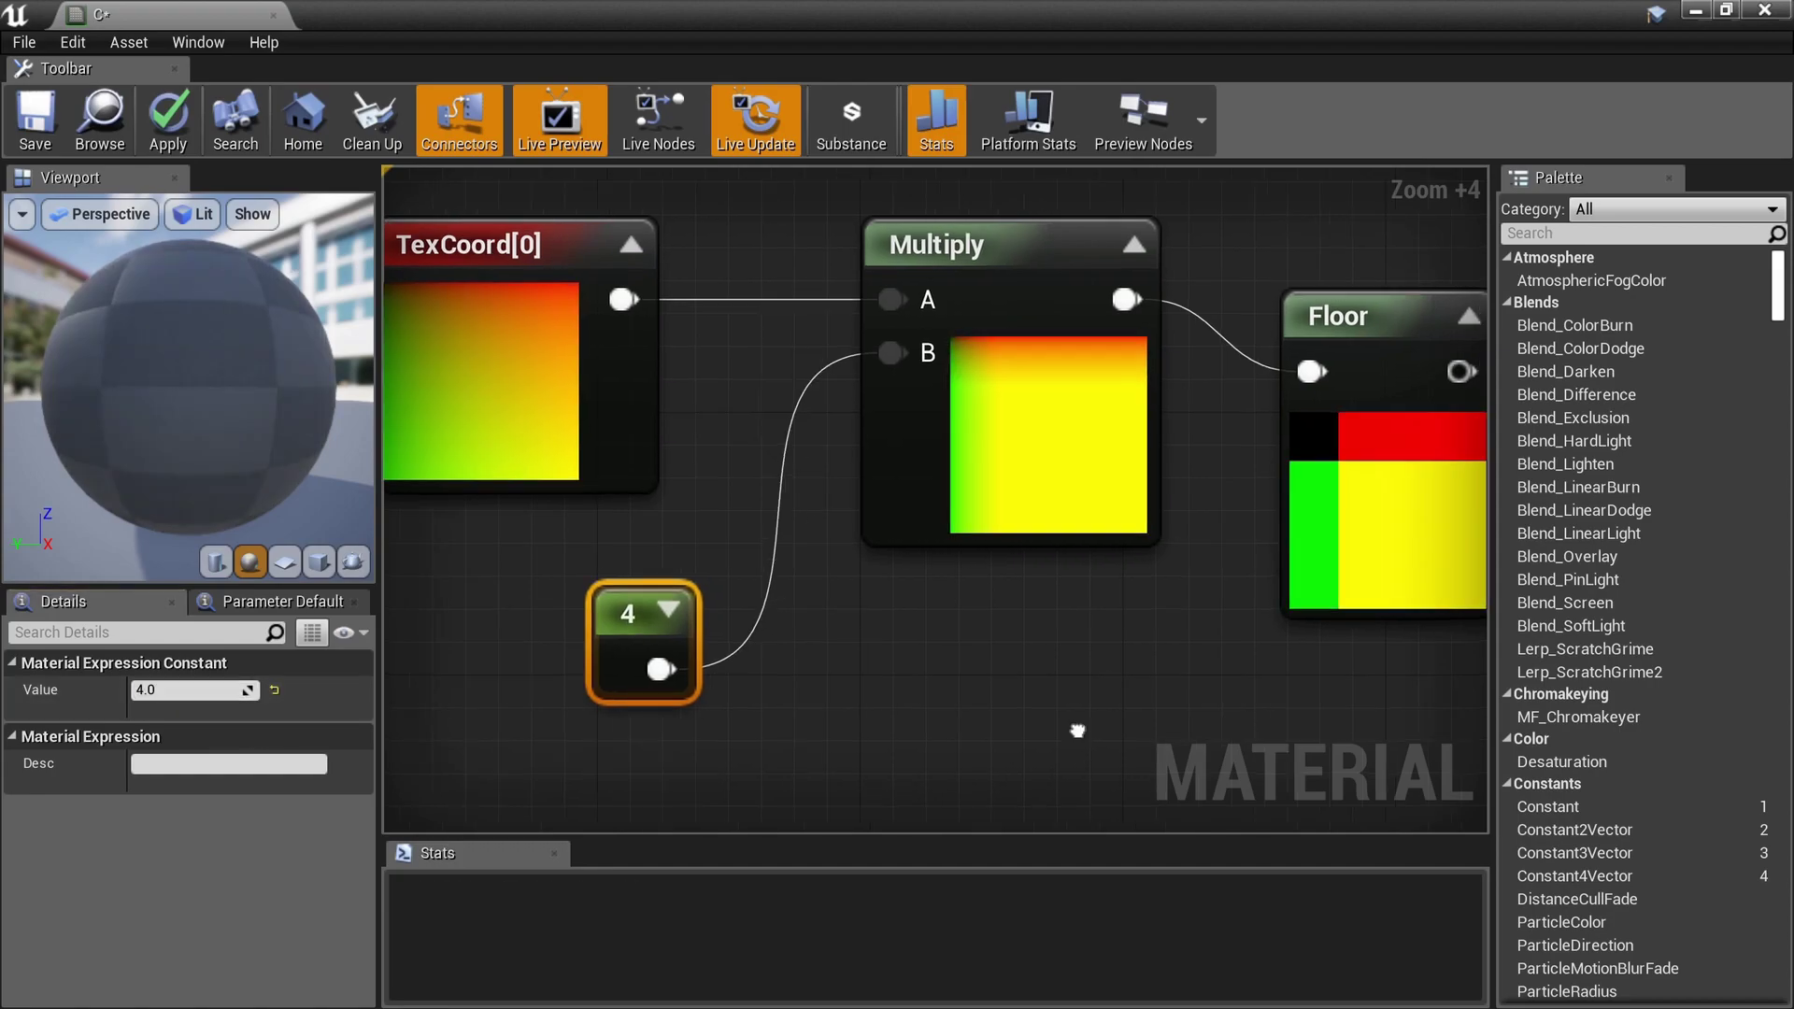
scroll(1074, 733, down, 2)
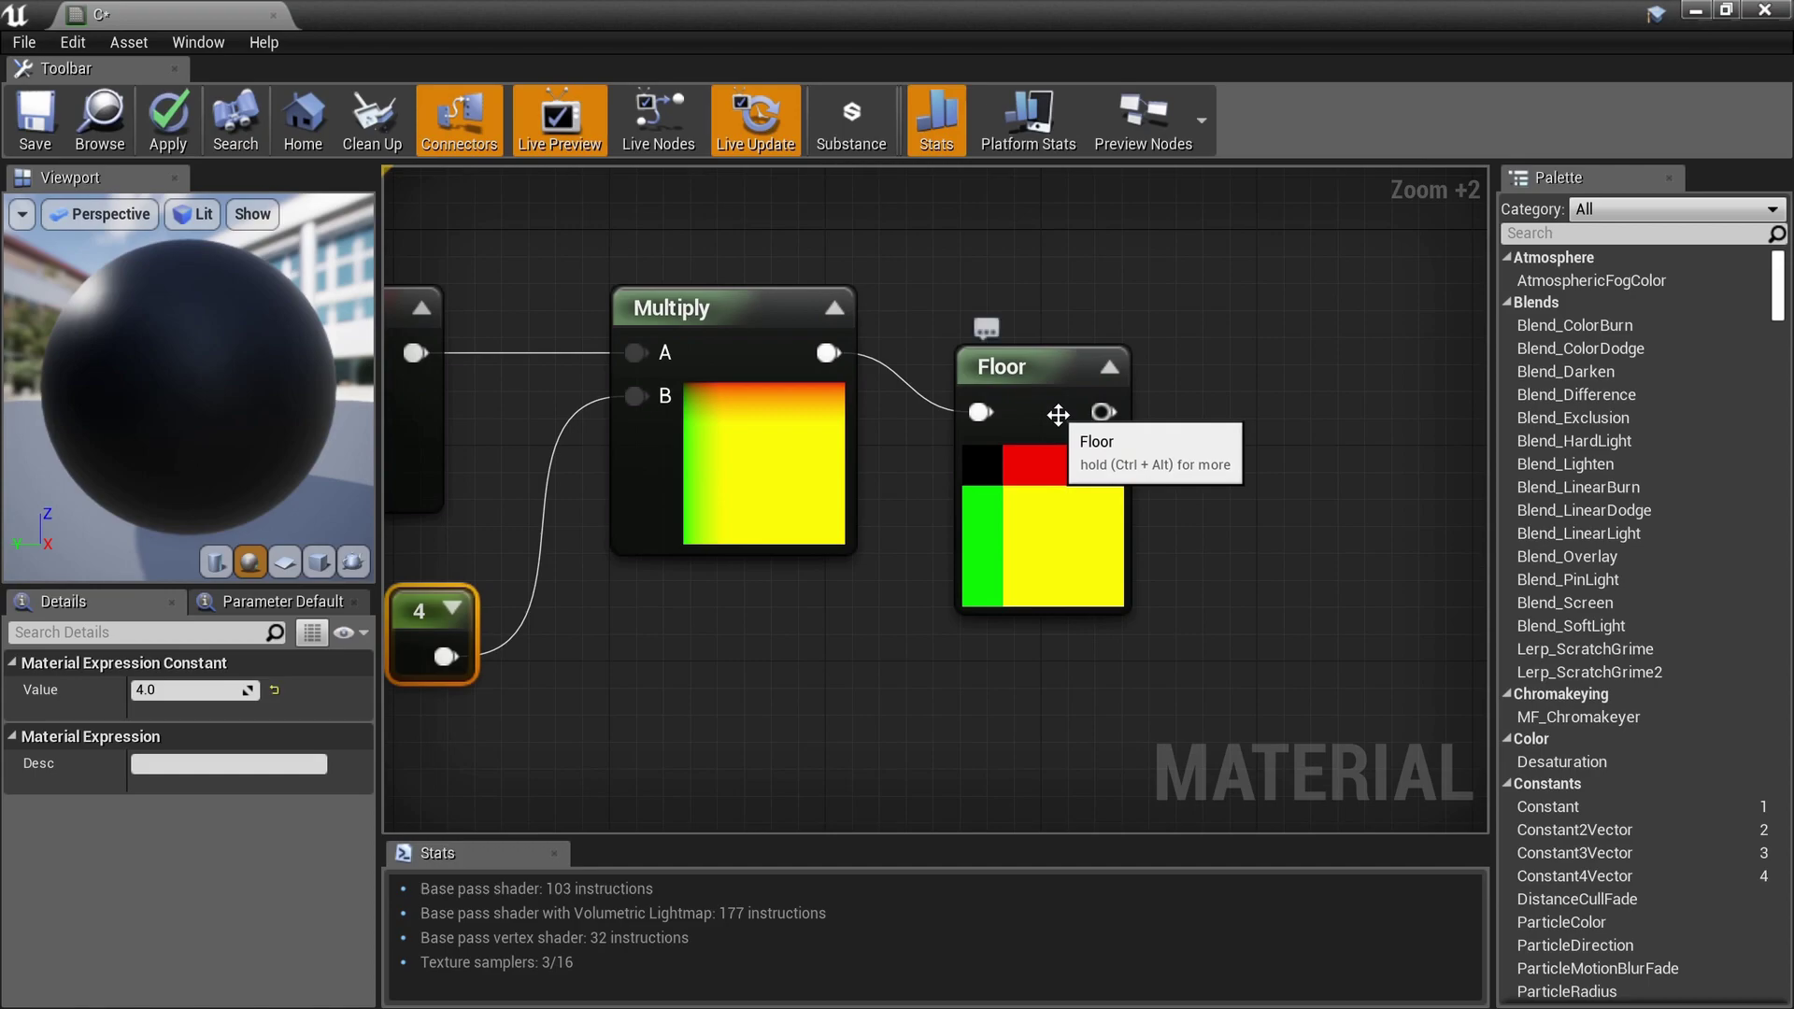
Step: Add a Divide node below Floor with Floor's output as its A input, and level Floor with Multiply
right_drag(1236, 393, 1222, 384)
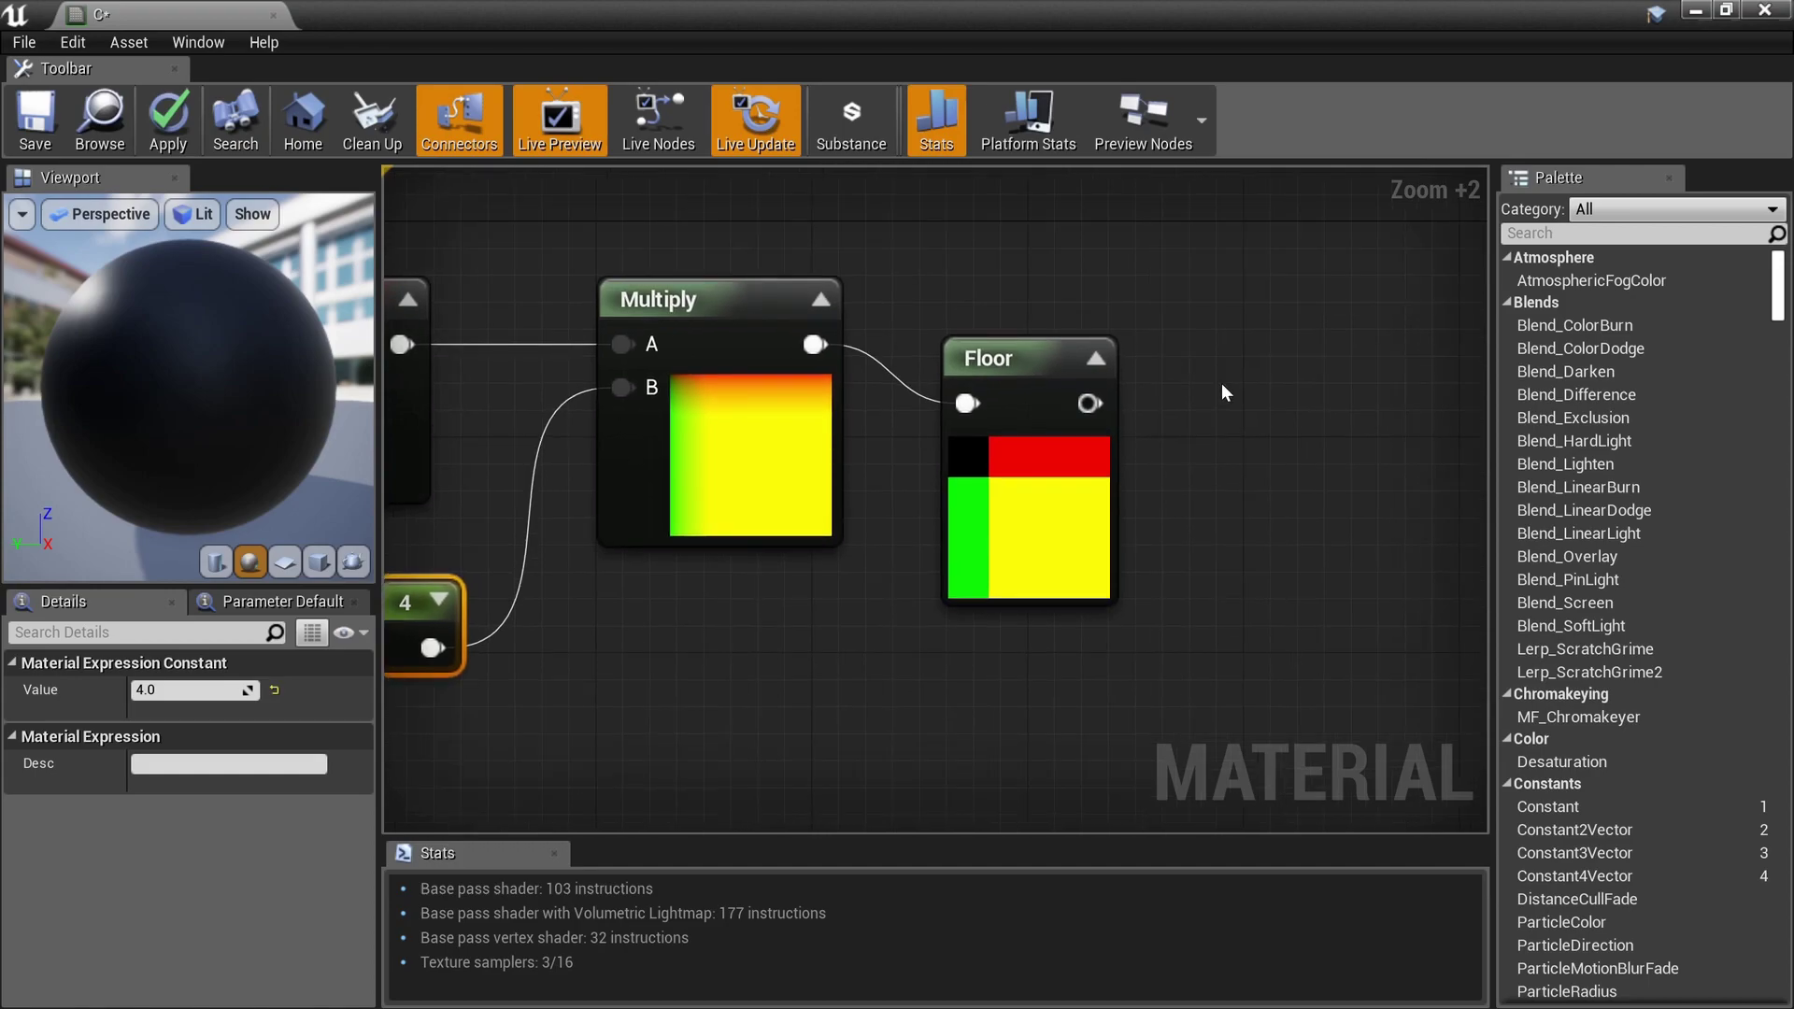
right_drag(1220, 383, 1217, 390)
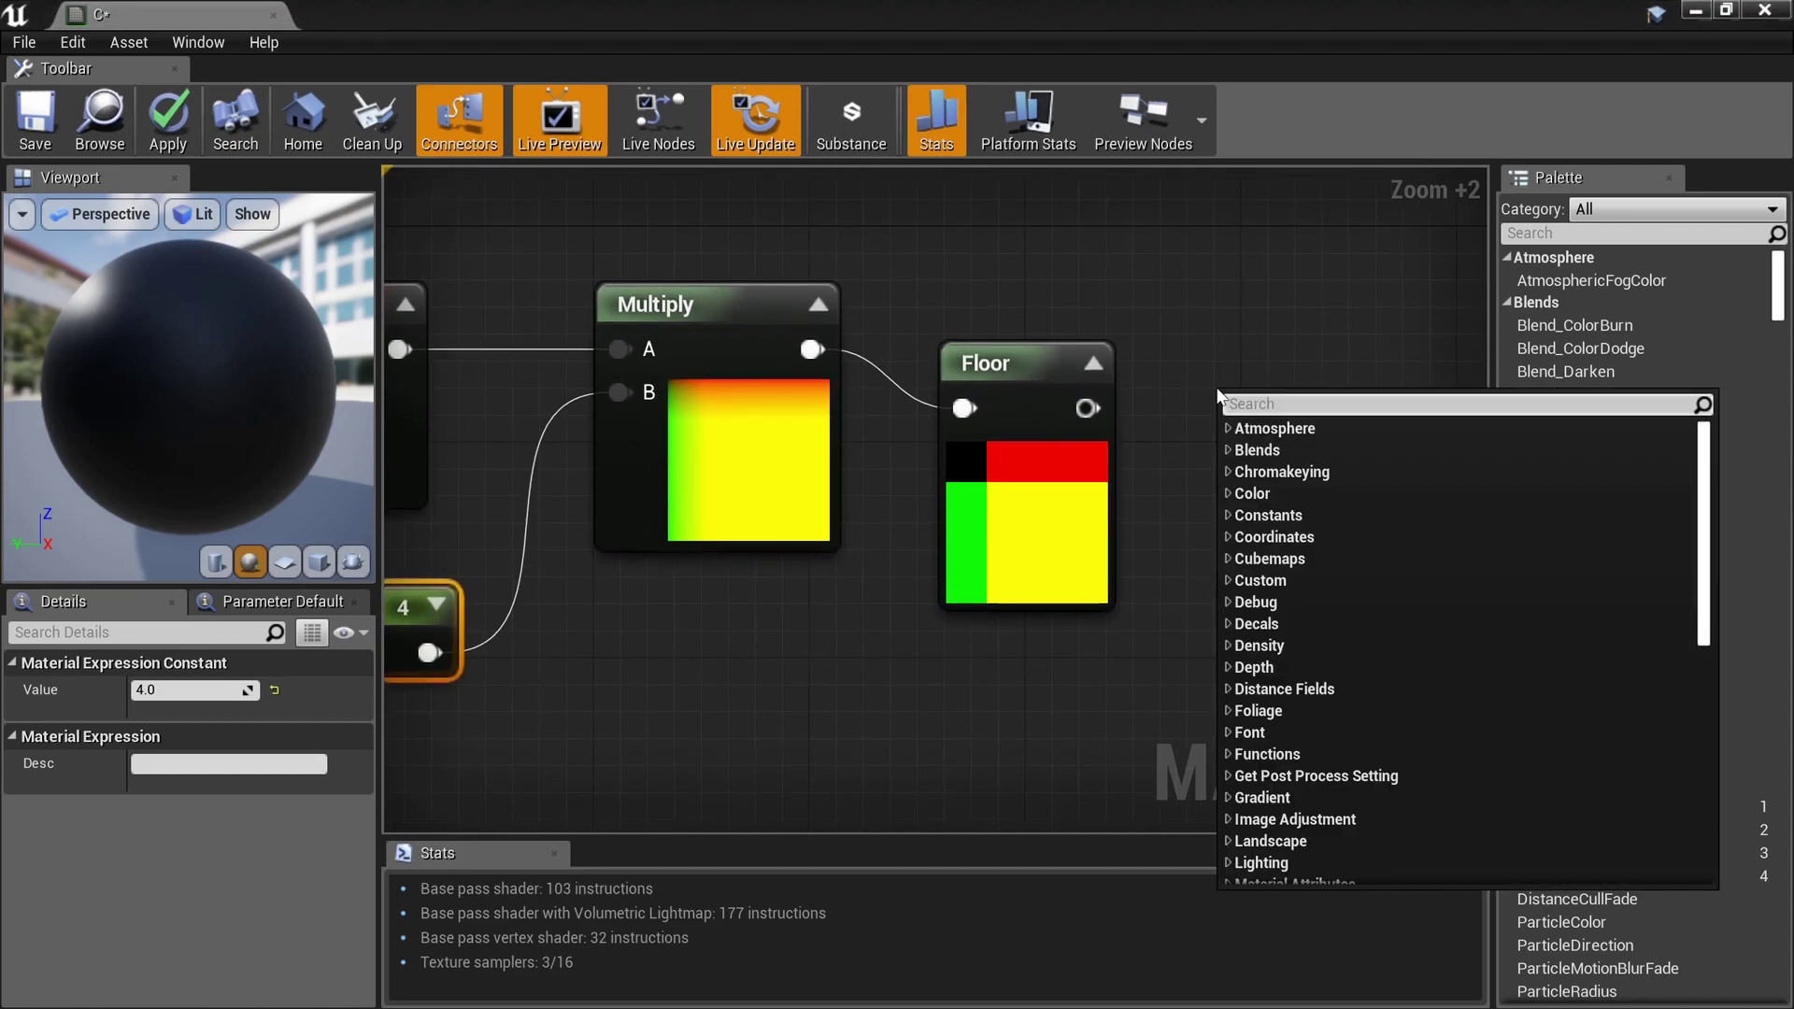
text(divi)
key(Return)
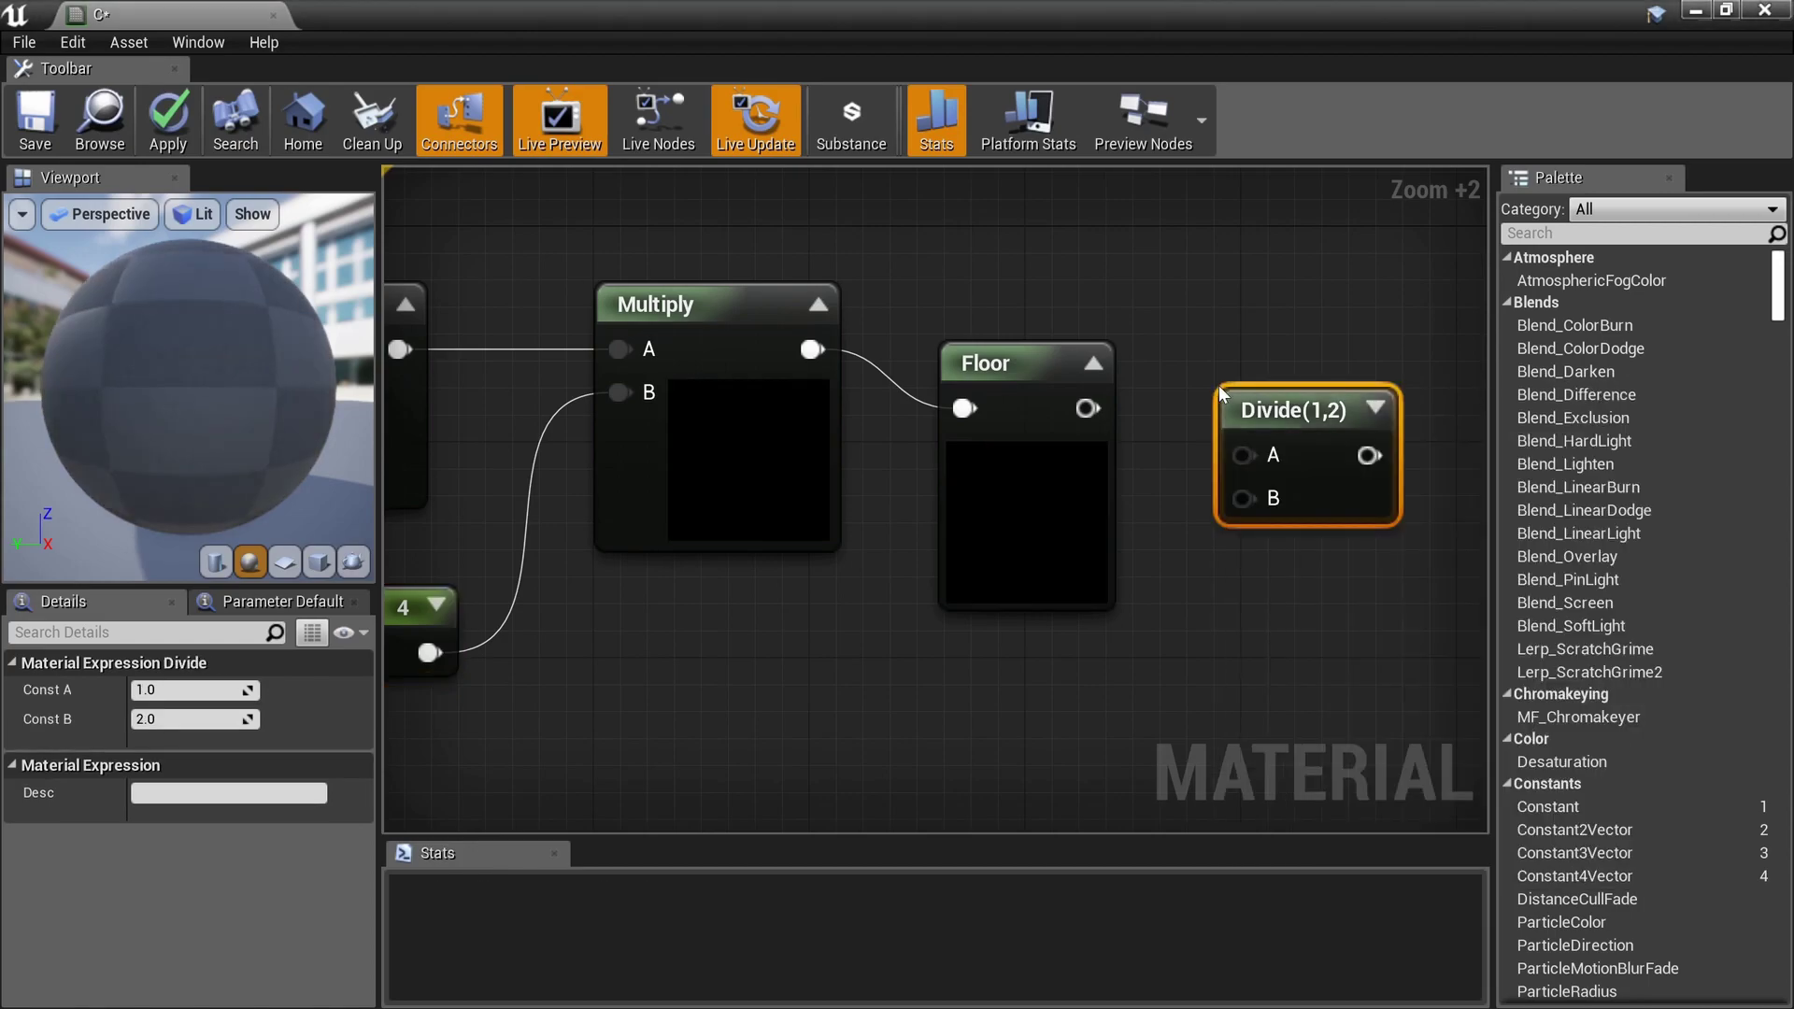
drag(1087, 408, 1252, 456)
drag(1034, 525, 1040, 466)
drag(1331, 422, 996, 660)
Step: Connect the constant 4 to the Divide node's B input and expand the Divide preview
right_drag(566, 658, 840, 612)
drag(700, 607, 1068, 685)
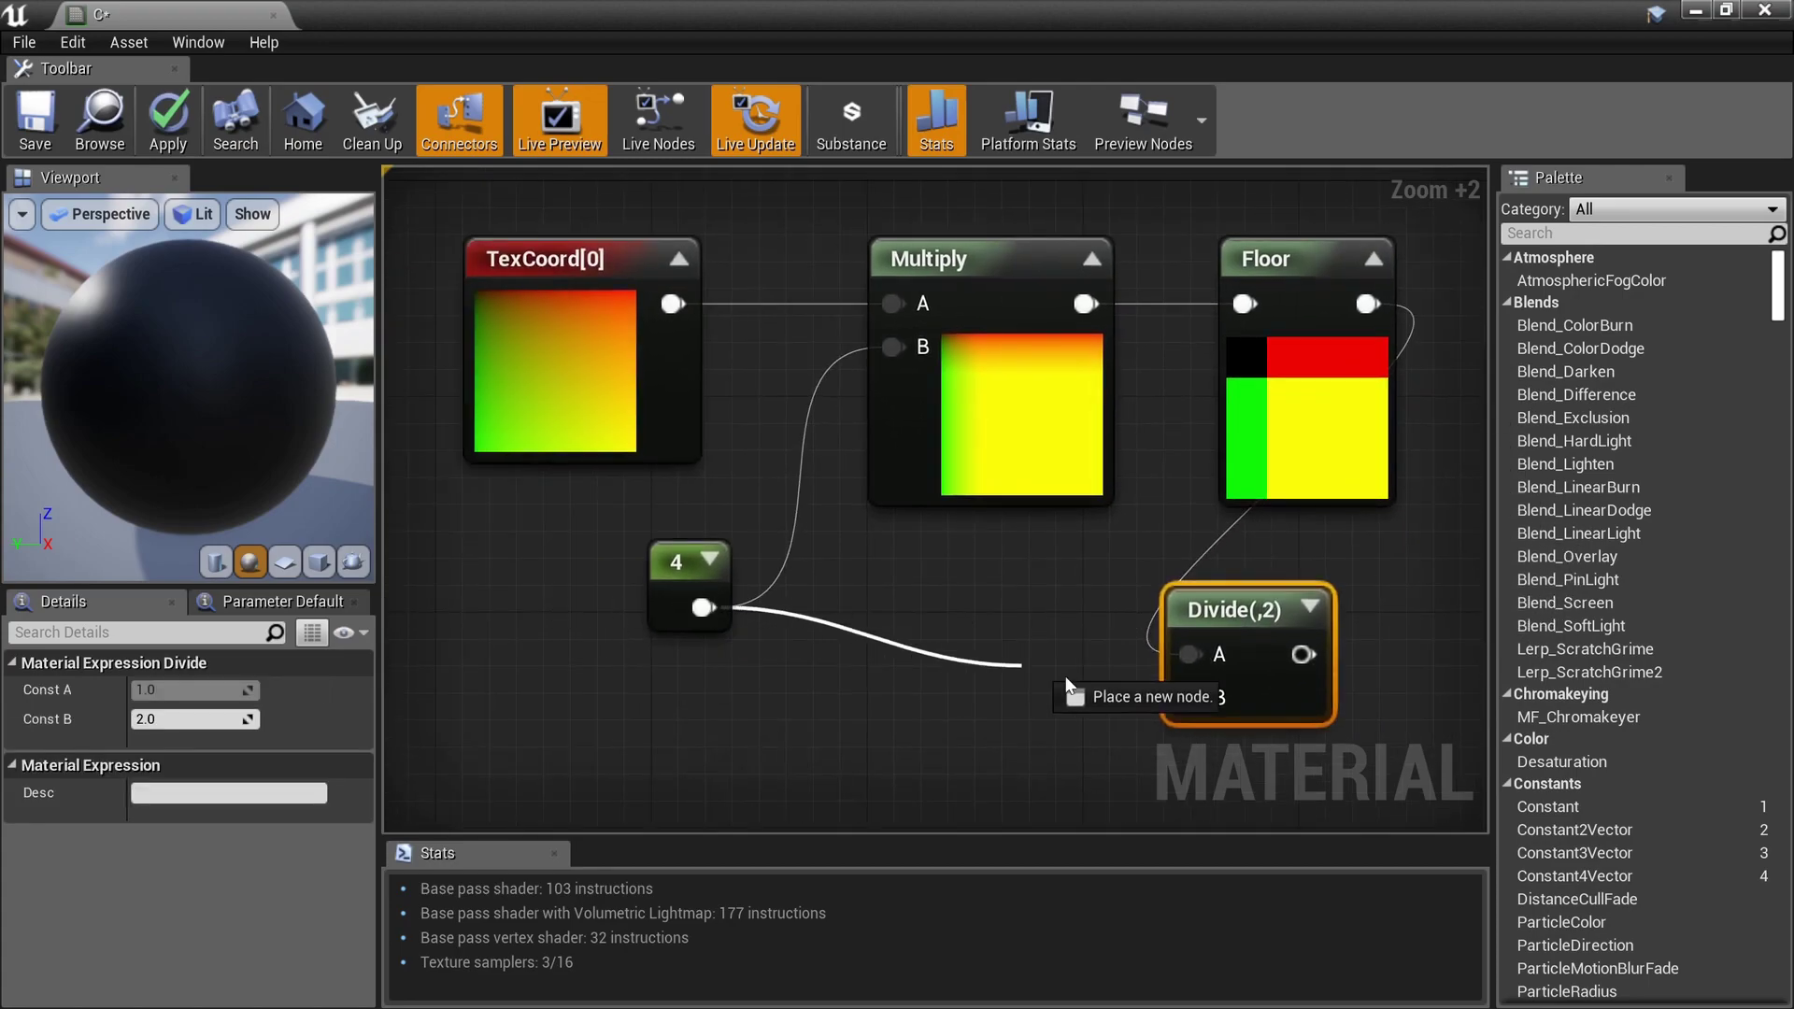
drag(1226, 703, 1225, 701)
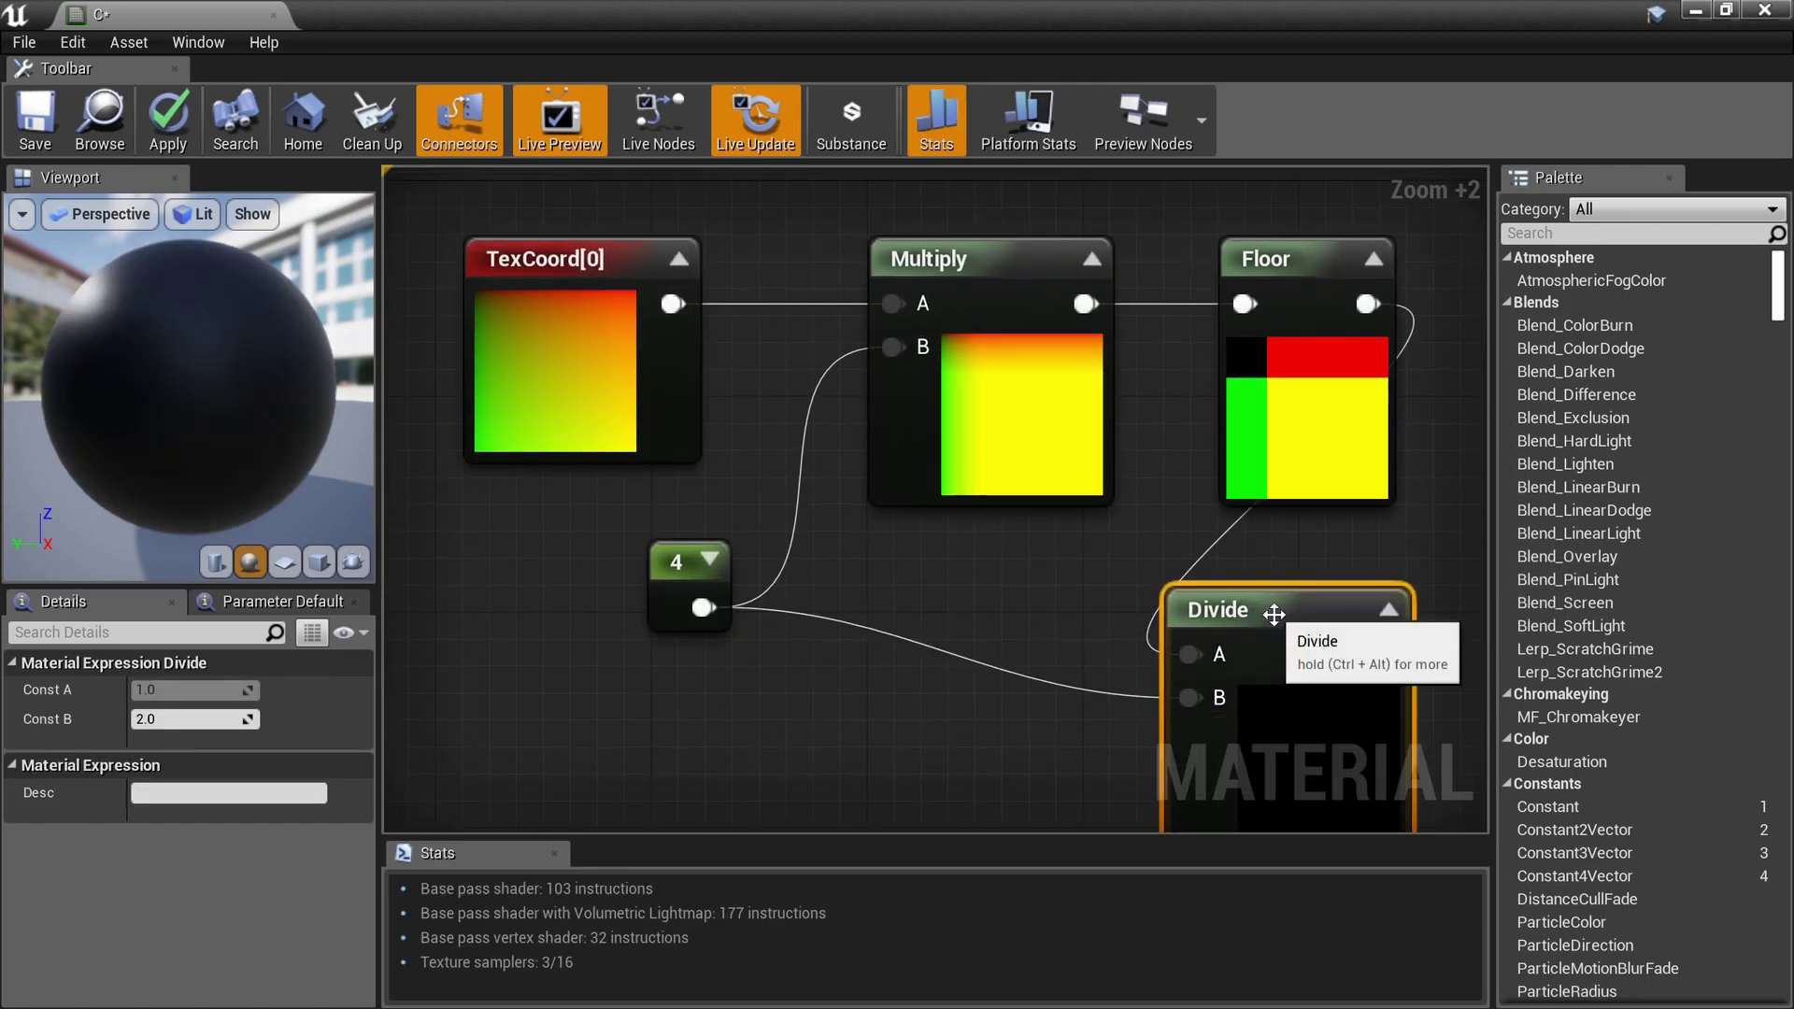
Step: Try the shared constant at 8, 2 and 25 to compare the Divide previews, and set it to 5
right_drag(1306, 624, 436, 478)
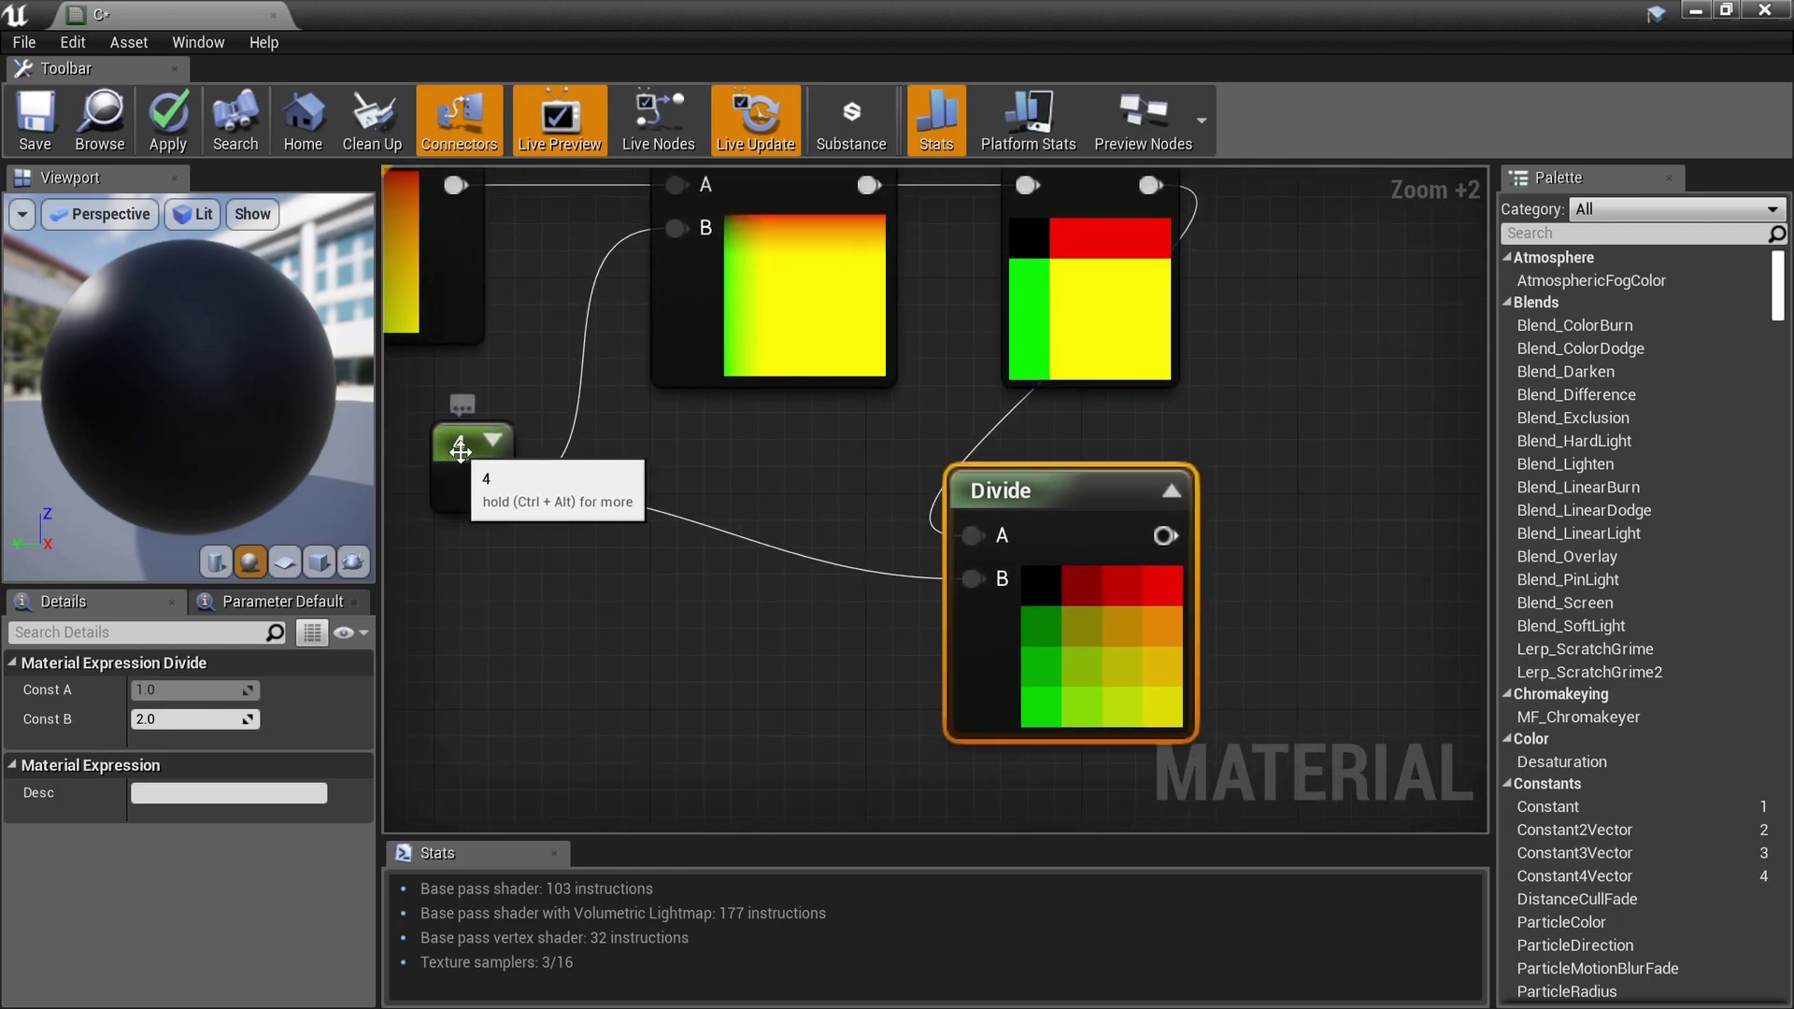
click(472, 476)
text(8)
key(Return)
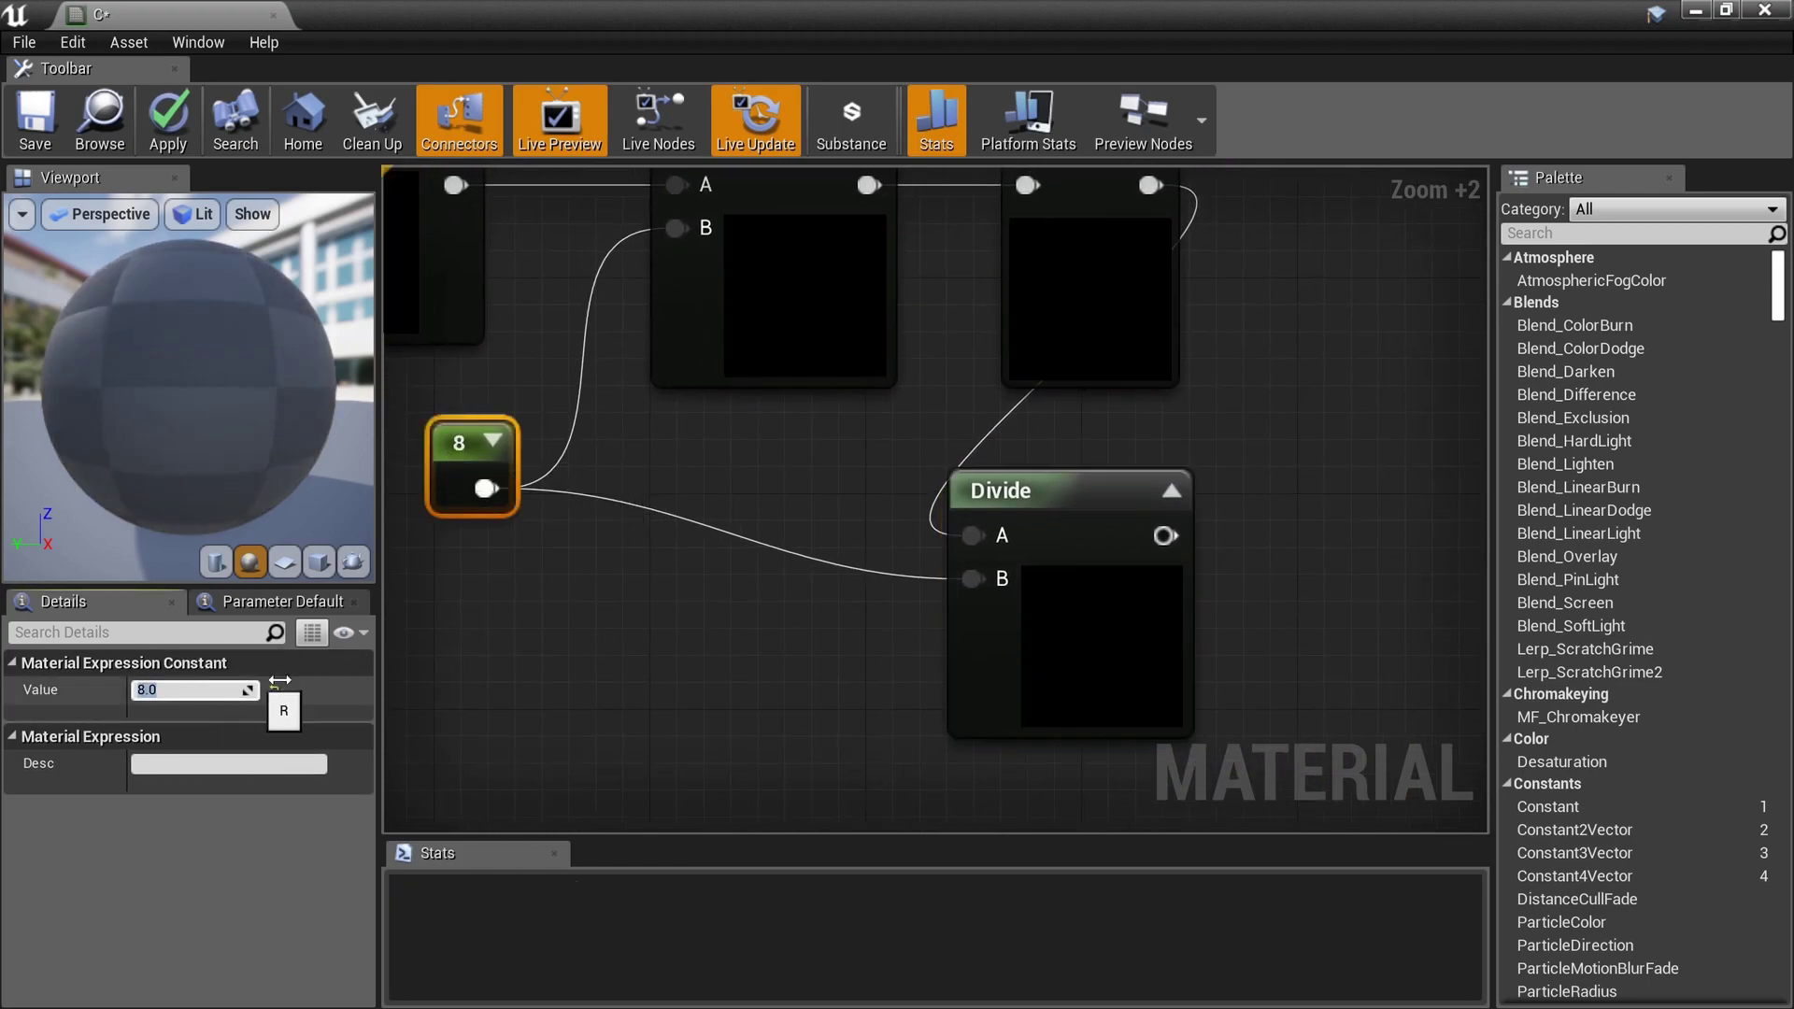
text(2)
key(Return)
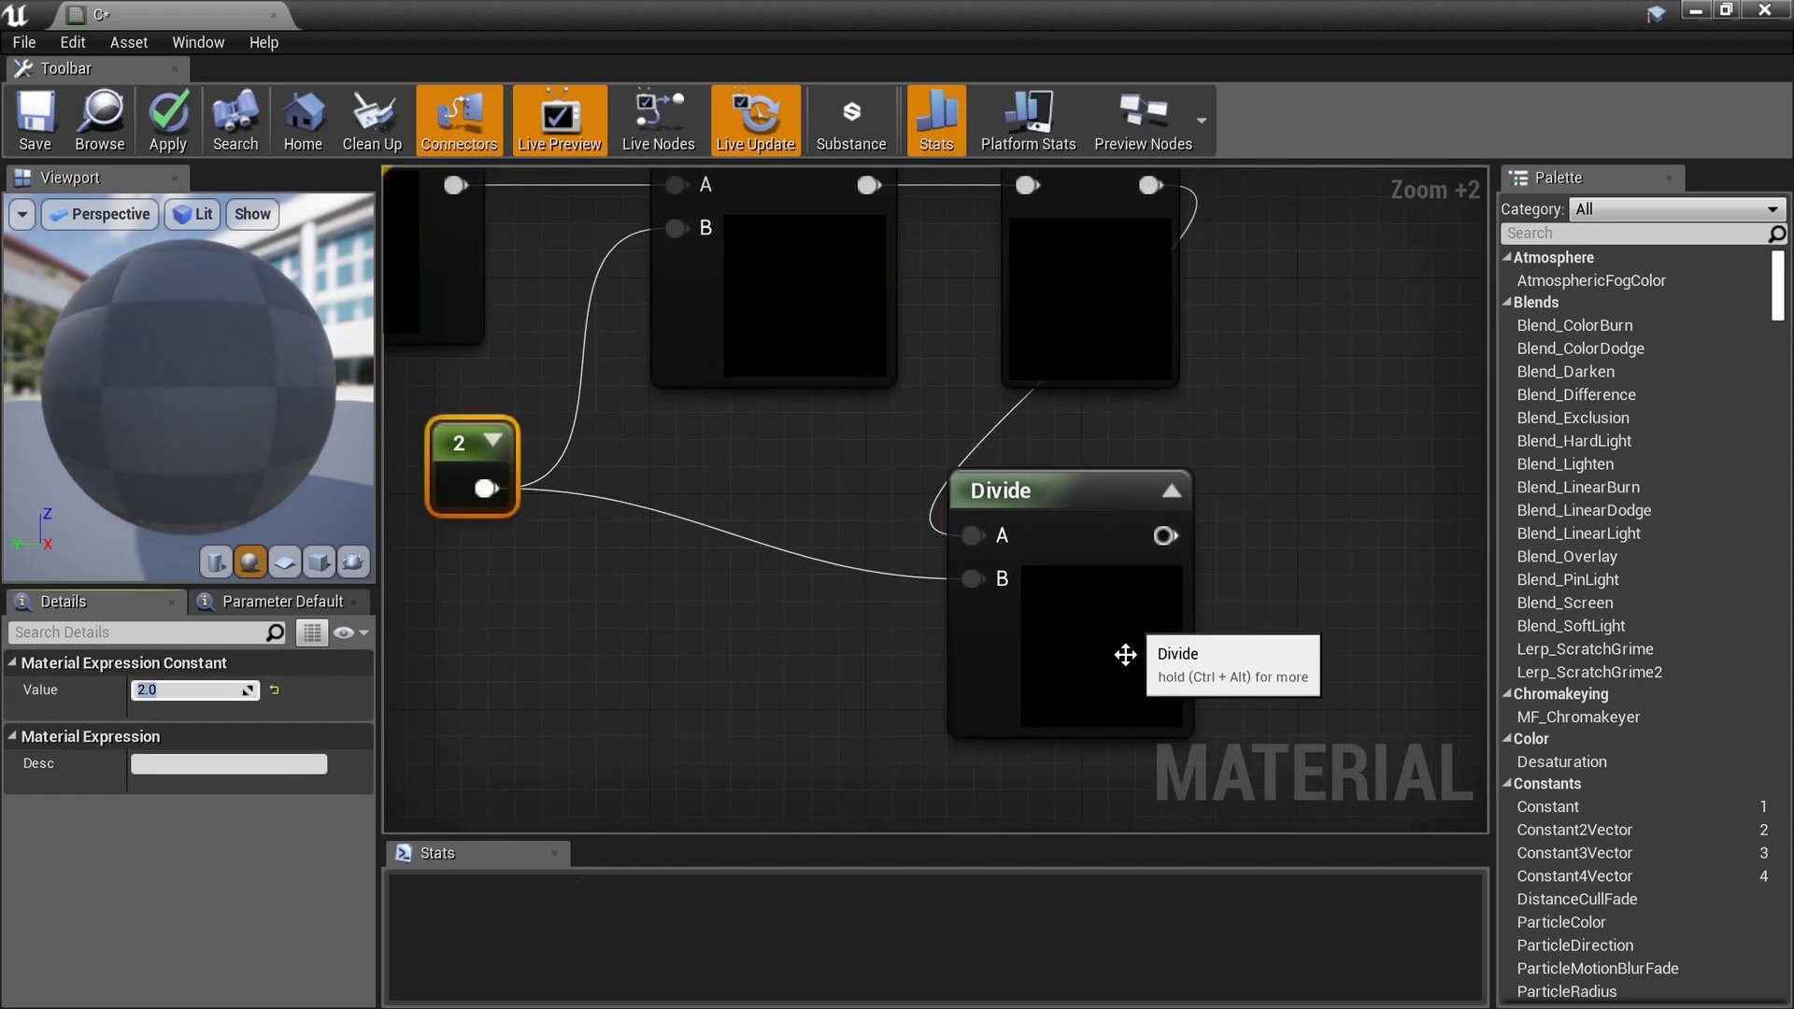
text(25)
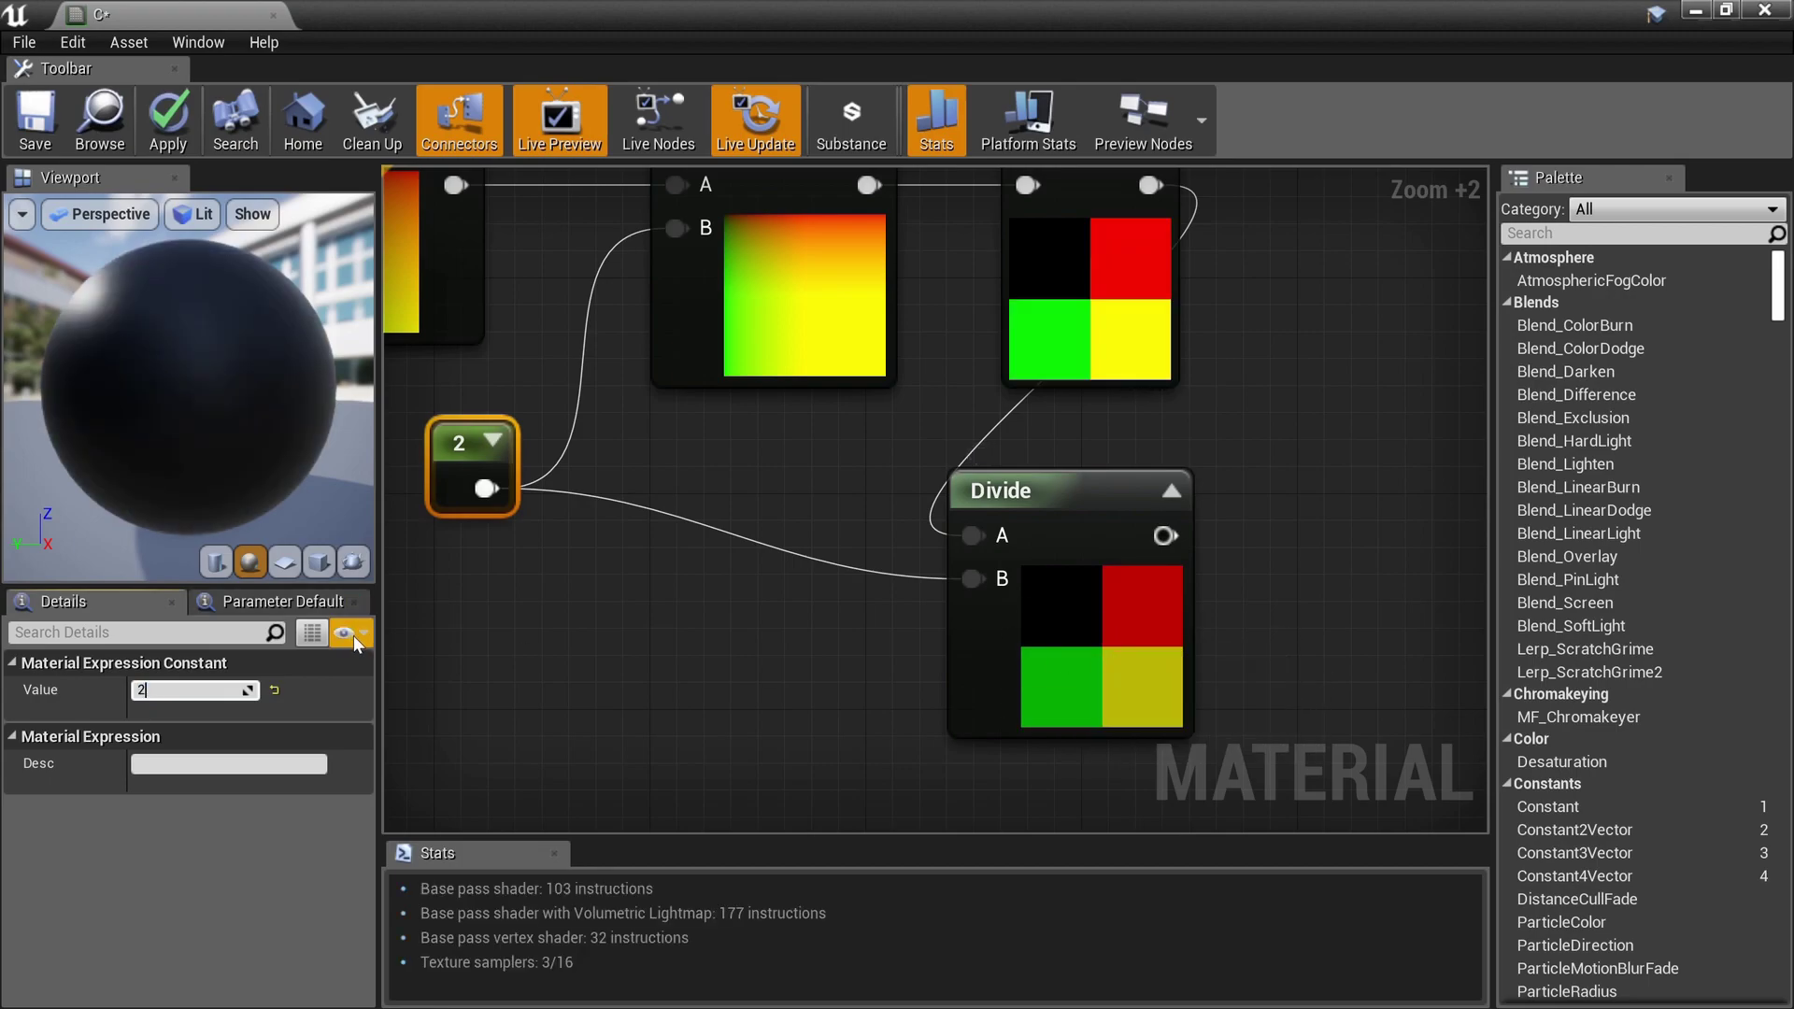
key(Return)
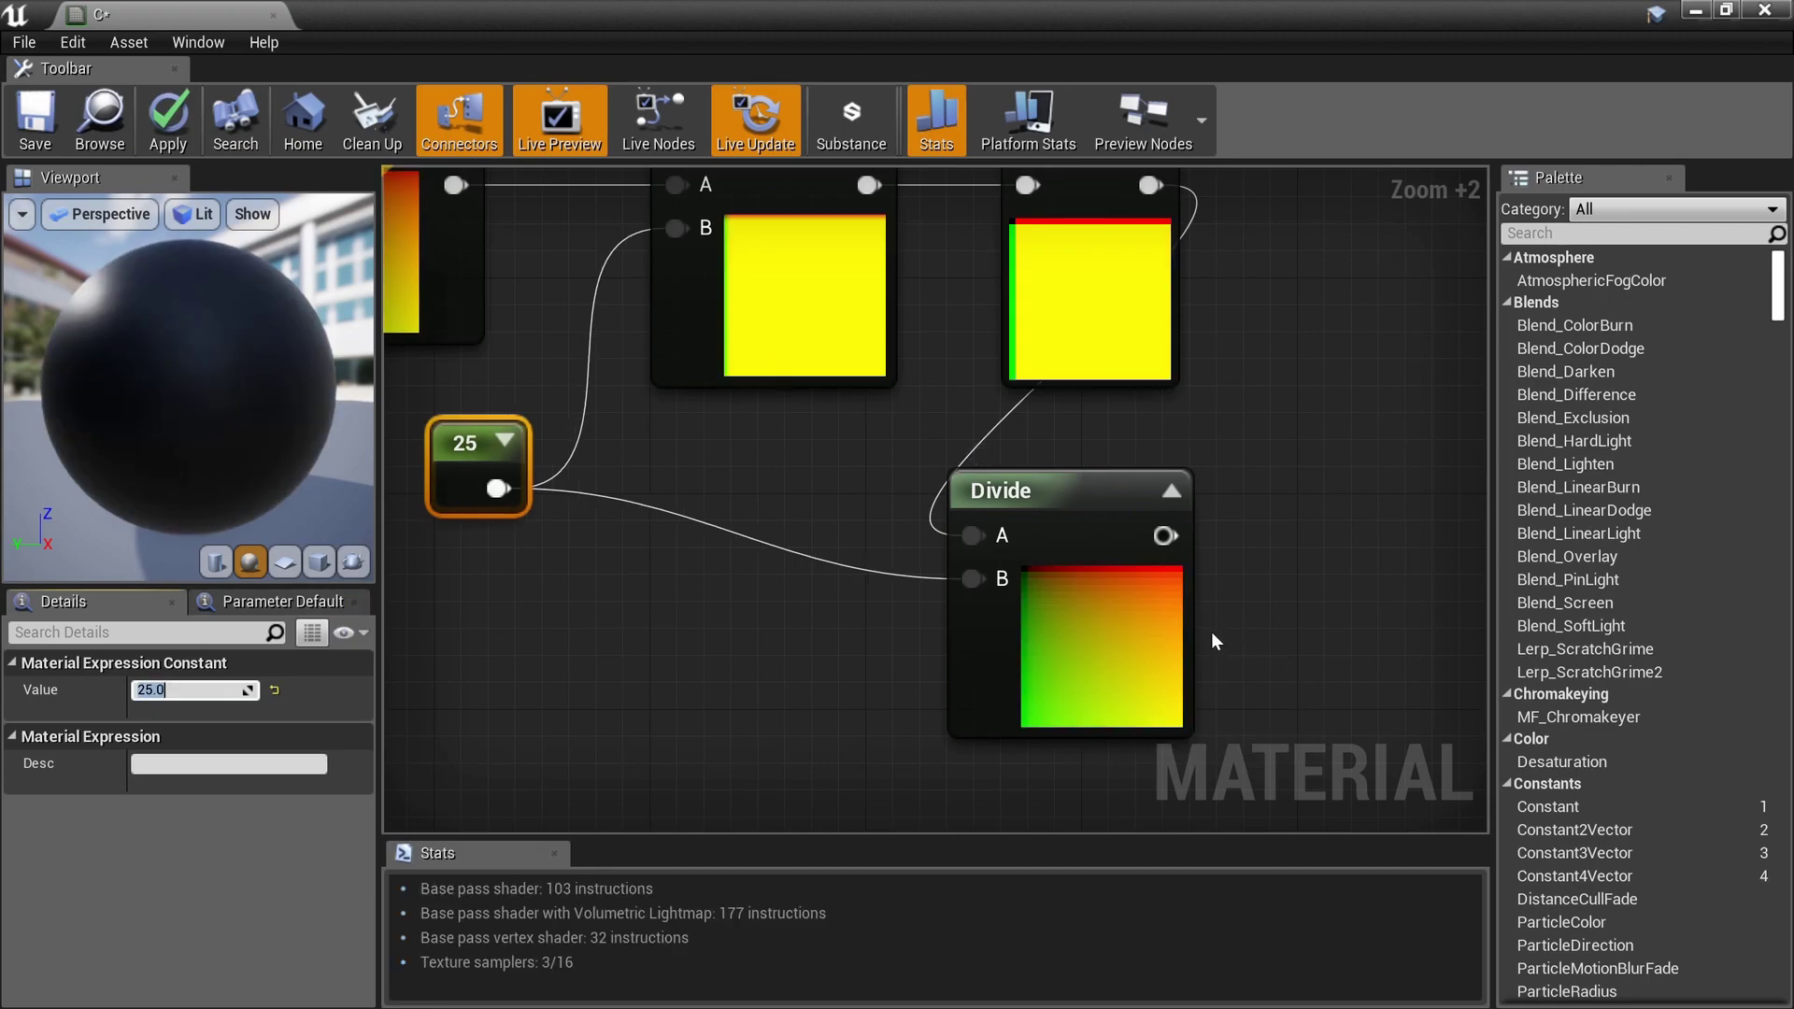
scroll(1213, 635, up, 5)
text(5)
key(Return)
scroll(878, 645, down, 6)
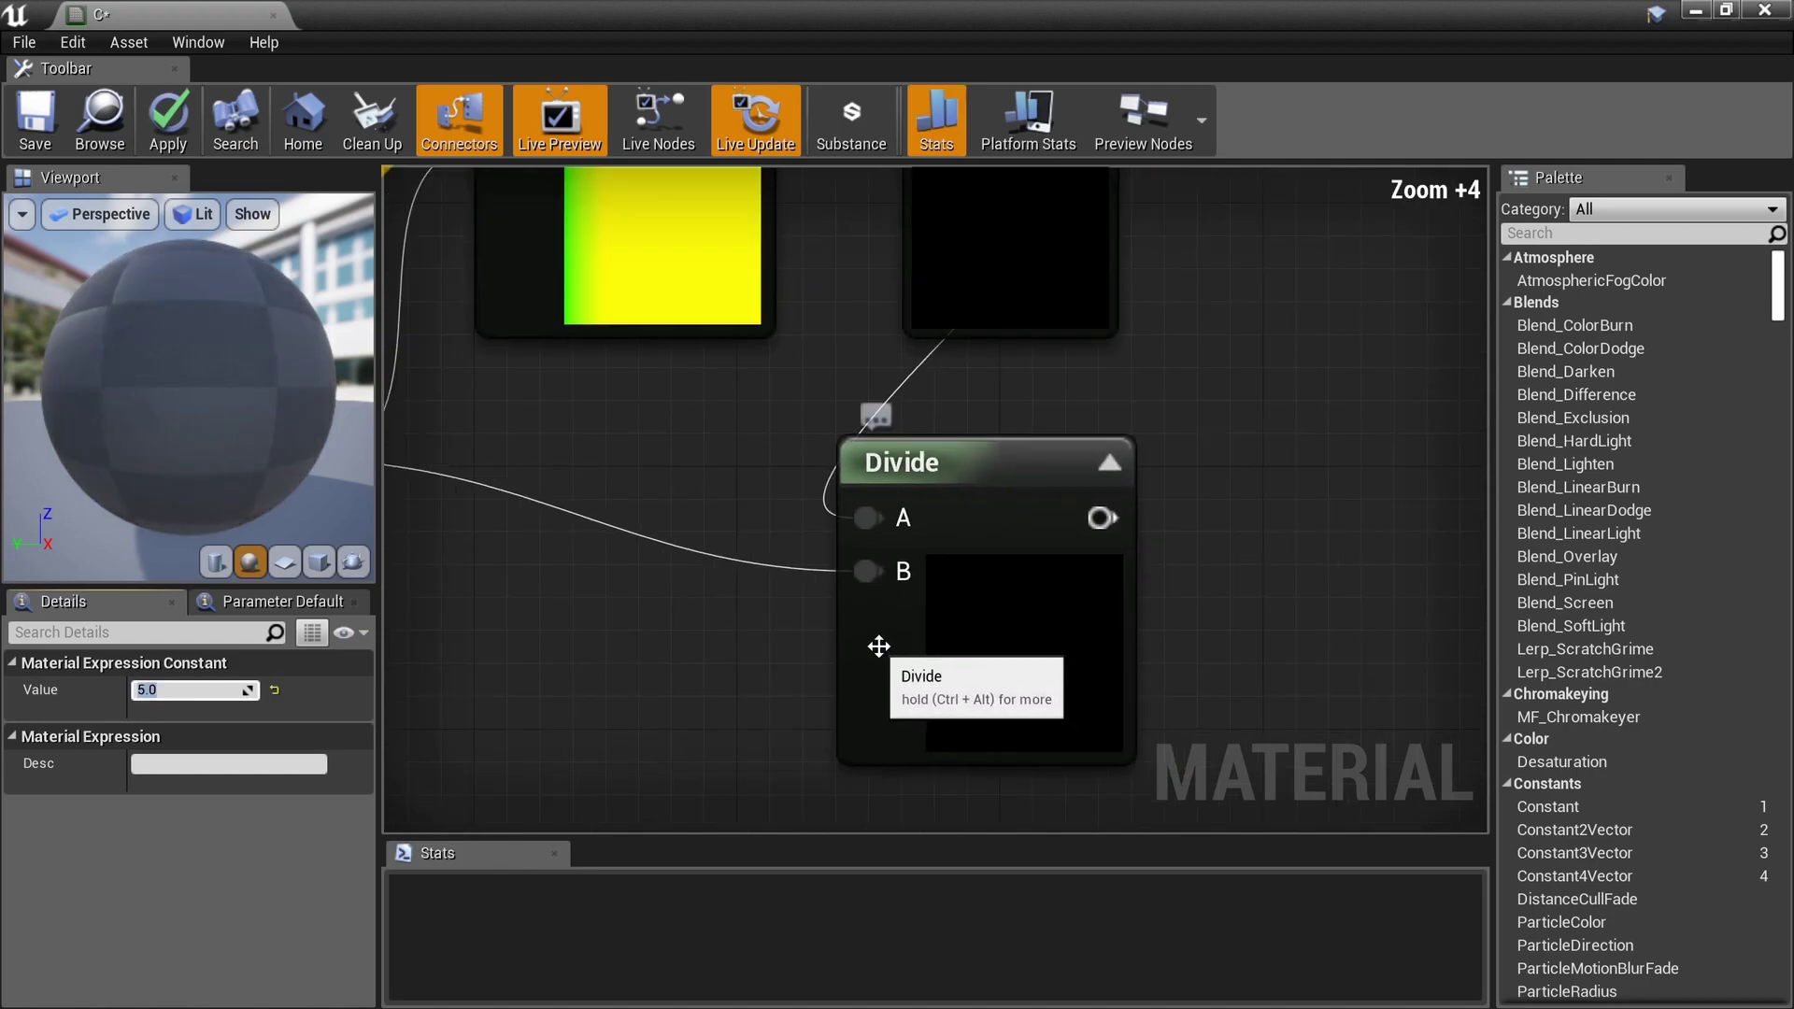
scroll(1028, 596, down, 2)
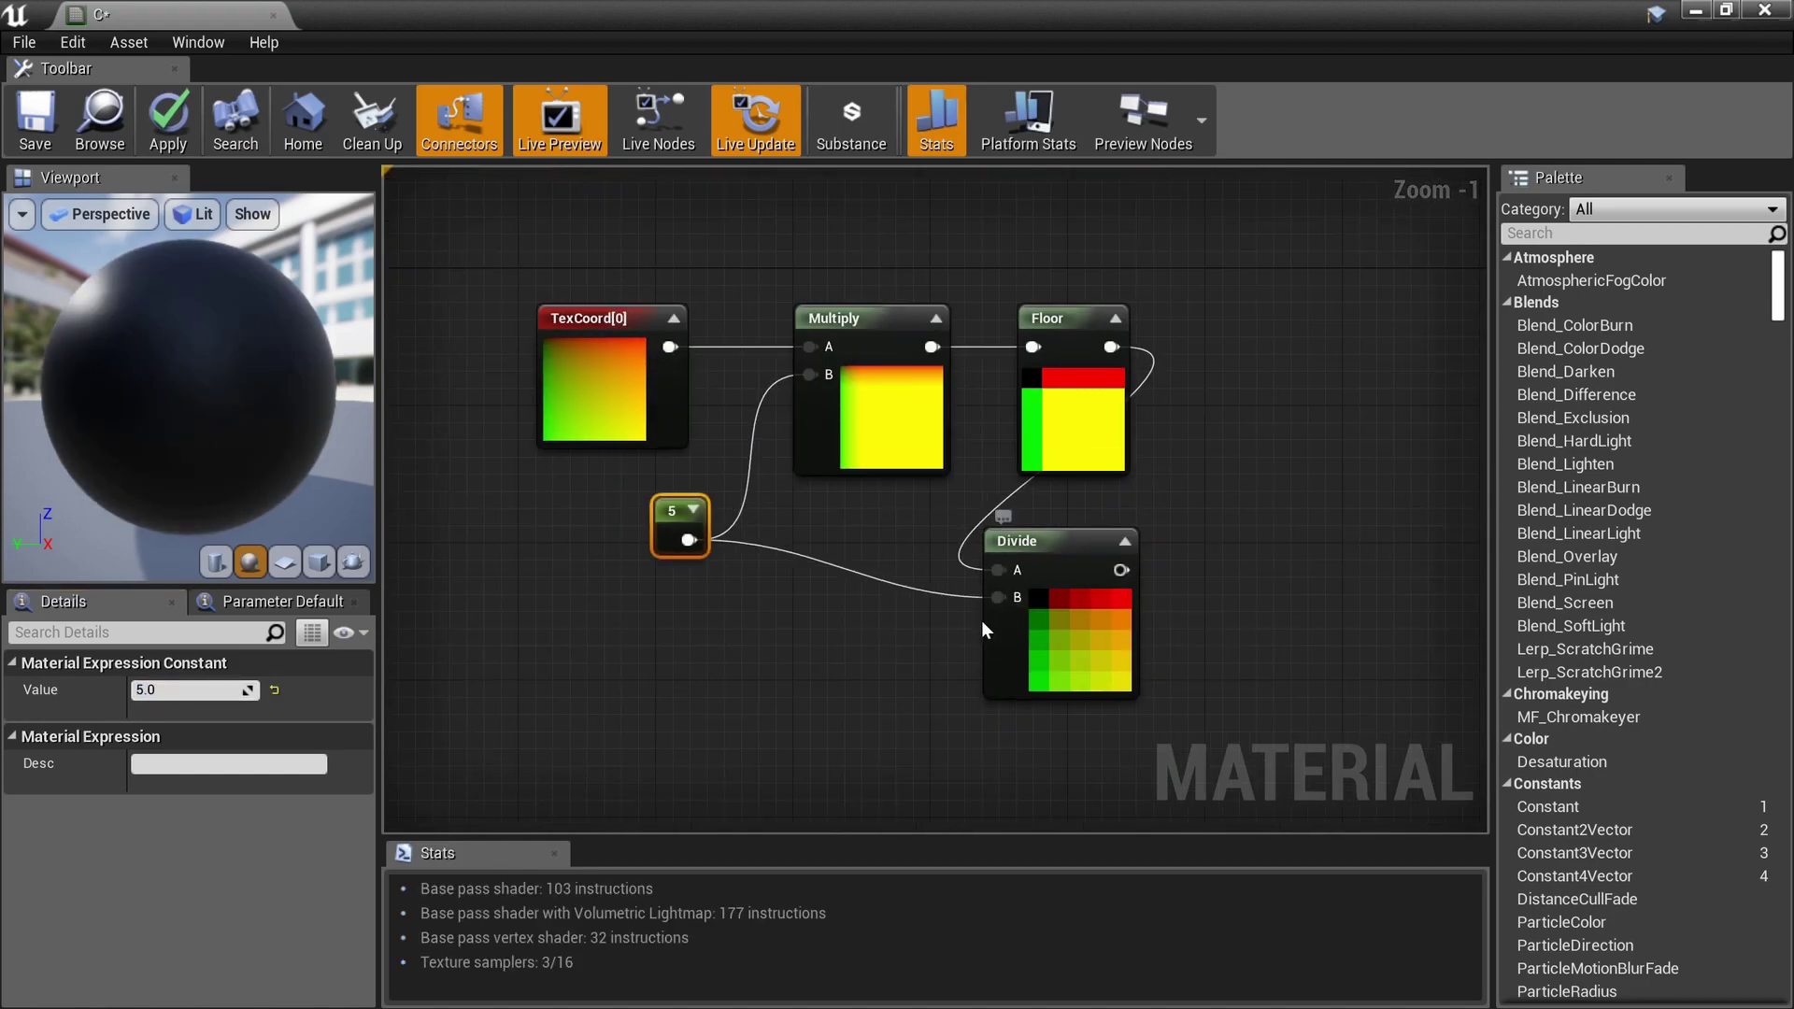
Step: Delete the Multiply, Floor, Divide and Constant nodes, keeping only TexCoord
right_drag(981, 621, 873, 588)
scroll(934, 575, up, 3)
scroll(1176, 598, down, 3)
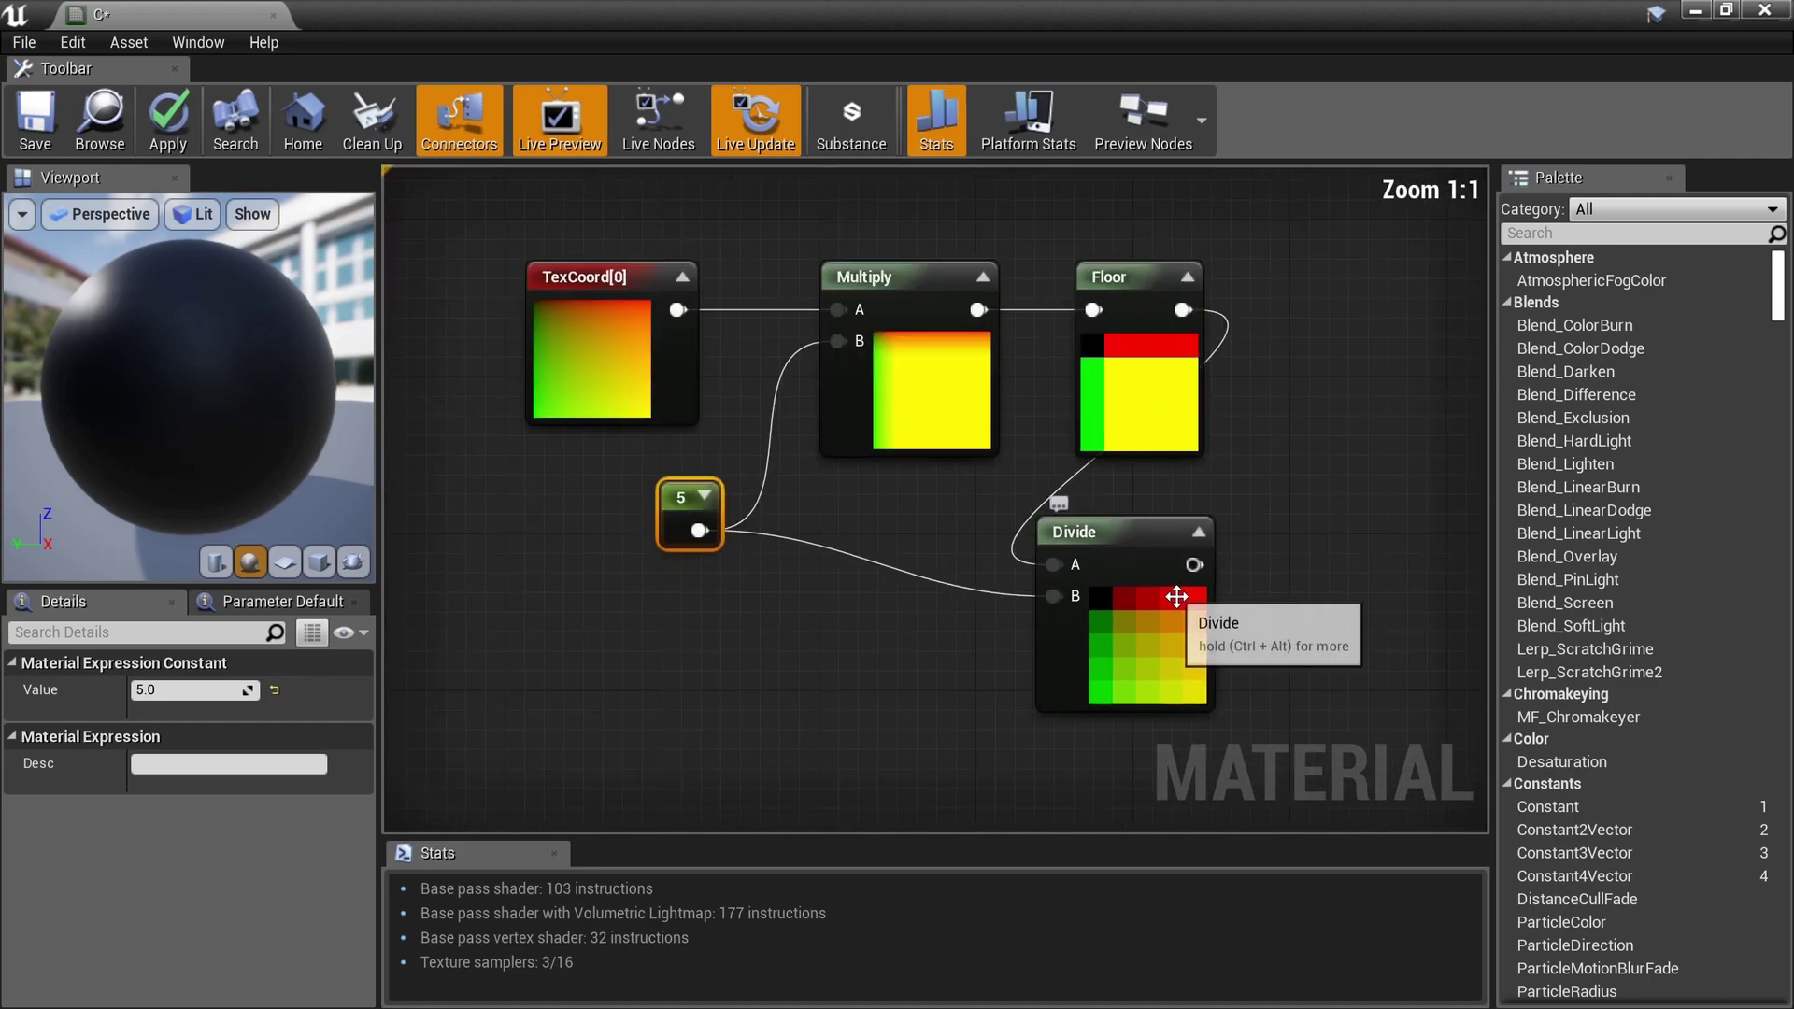
right_drag(1174, 593, 1070, 561)
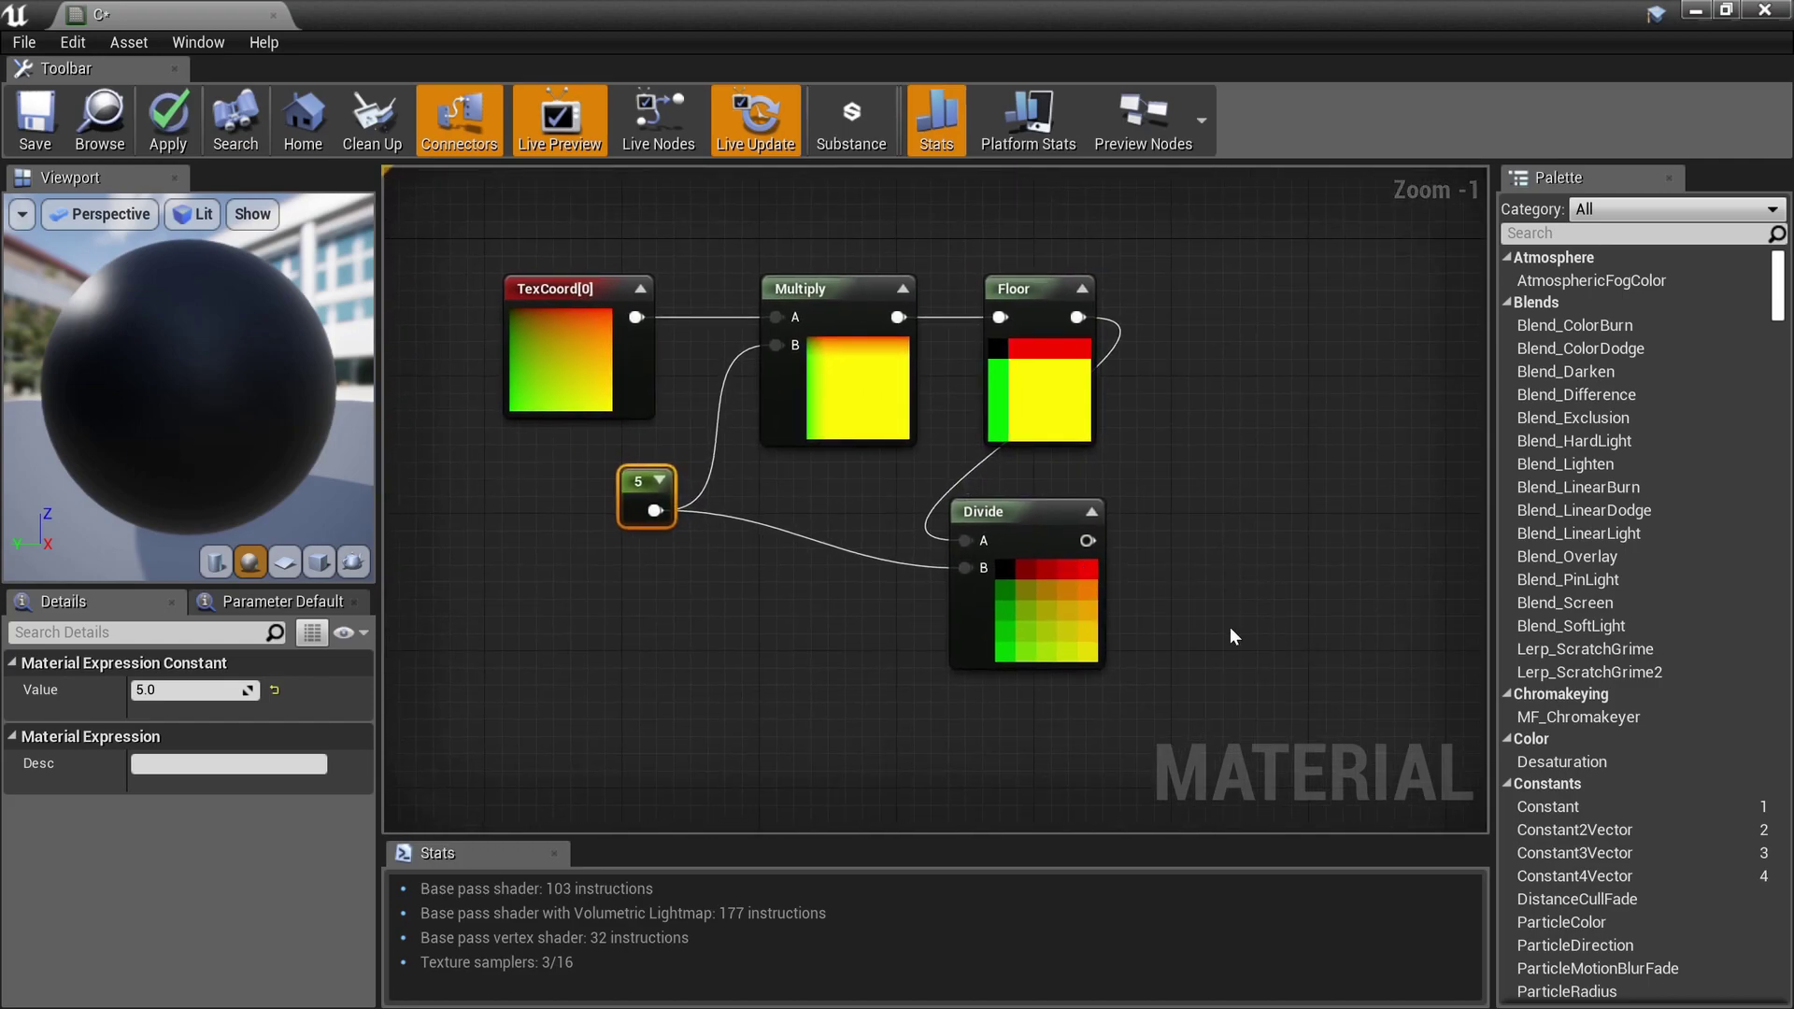
drag(1198, 619, 936, 447)
drag(679, 401, 681, 402)
key(Delete)
click(658, 491)
key(Delete)
Step: Add a Sine node fed by the TexCoord output, expand its preview and level it with TexCoord
scroll(865, 521, down, 5)
scroll(1013, 501, up, 6)
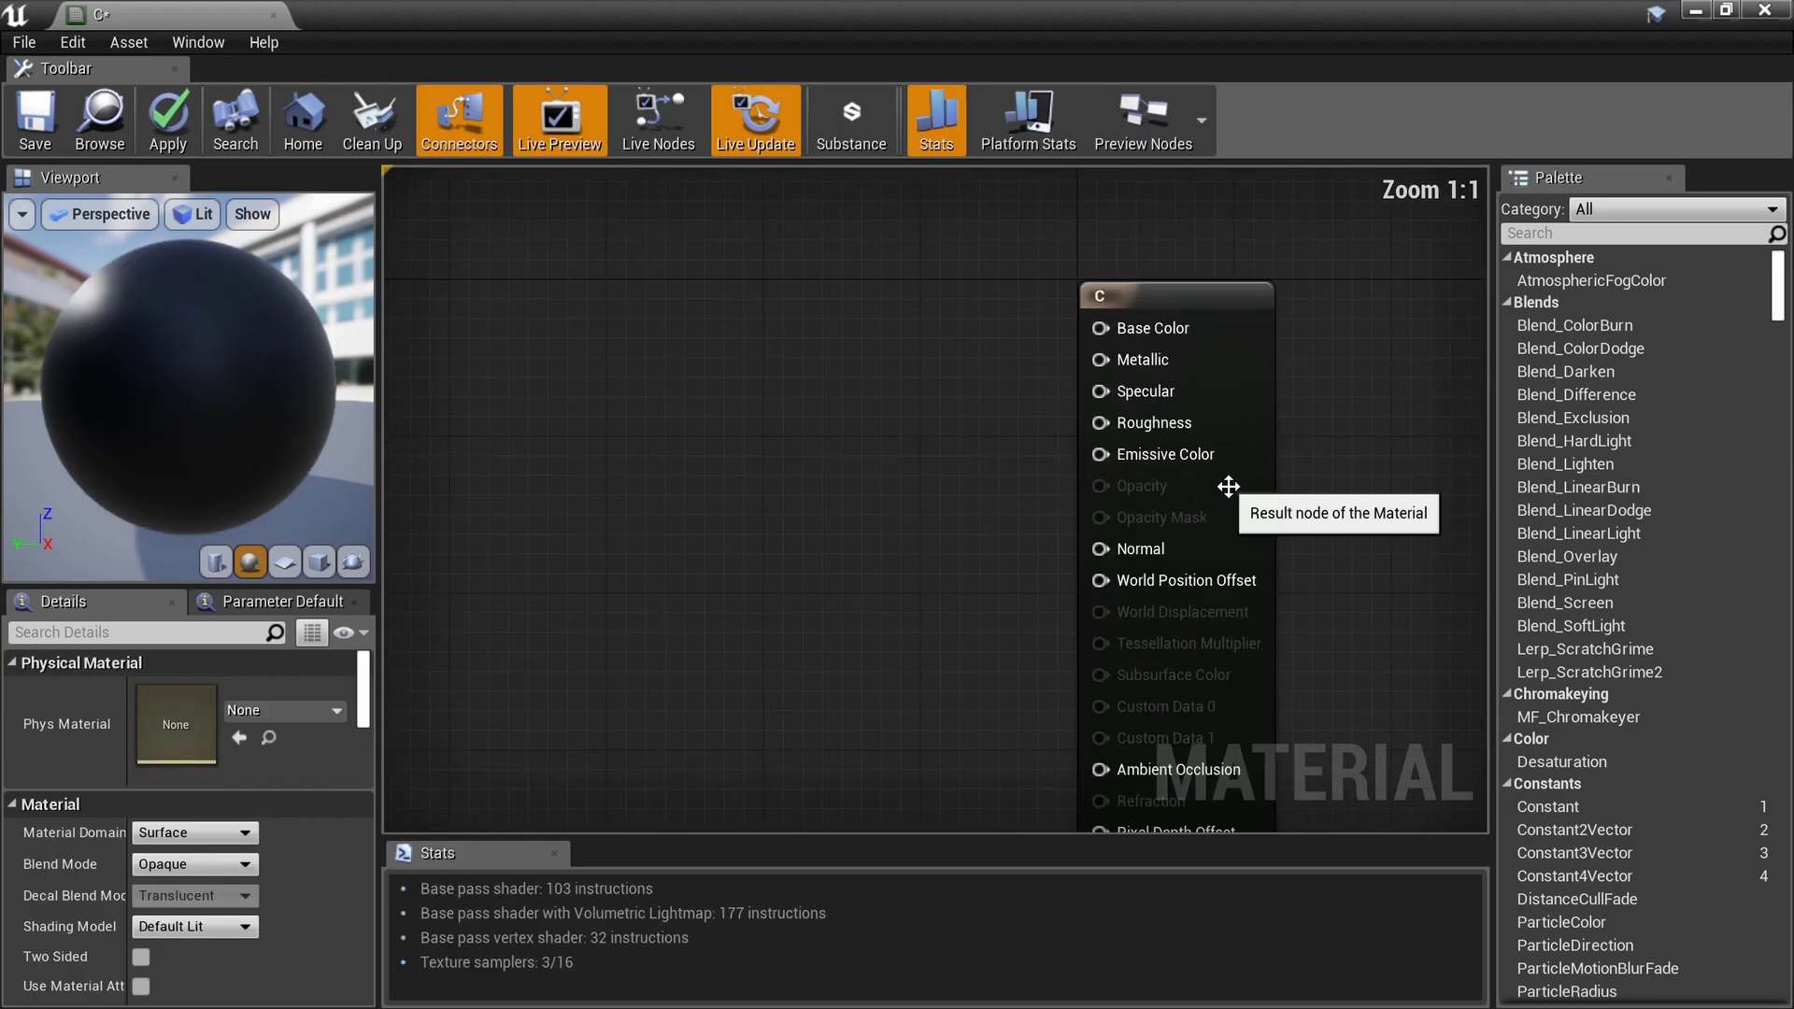
drag(1229, 486, 978, 501)
right_drag(766, 482, 1011, 494)
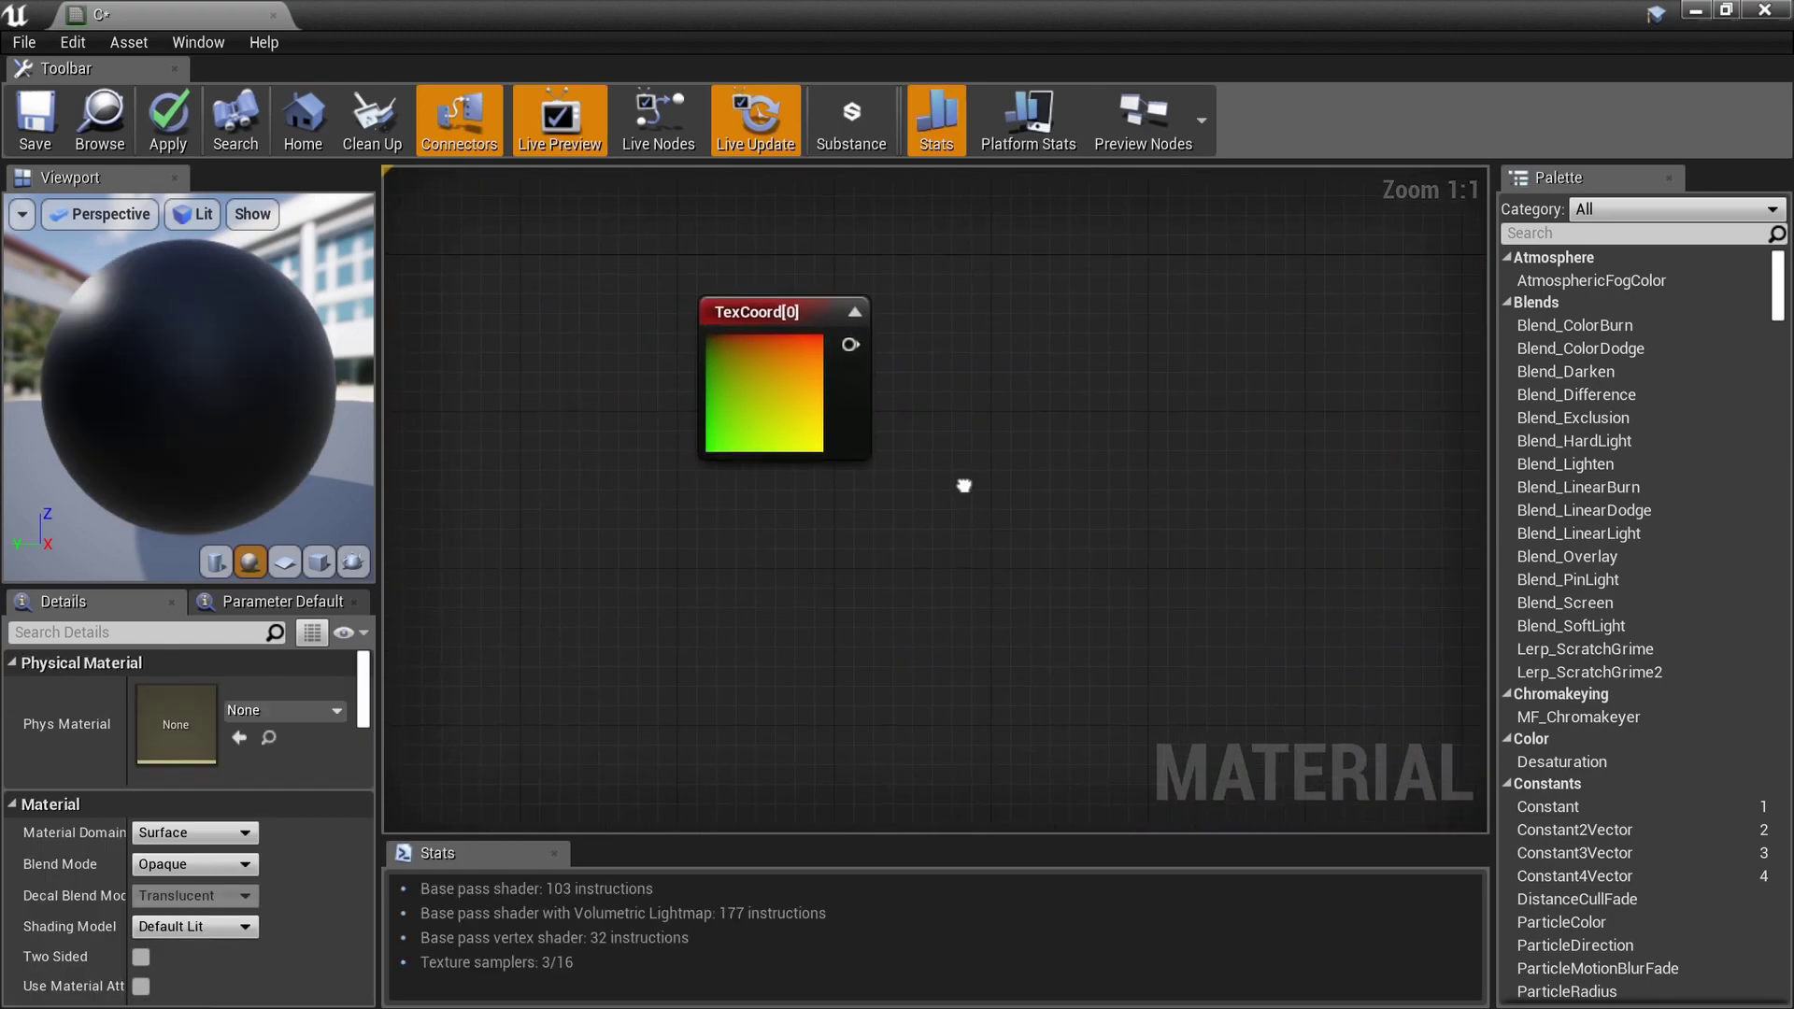
scroll(970, 415, up, 3)
right_drag(970, 415, 895, 487)
drag(783, 392, 941, 382)
click(867, 424)
text(sube)
key(BackSpace)
key(BackSpace)
key(BackSpace)
key(BackSpace)
text(sin)
key(Return)
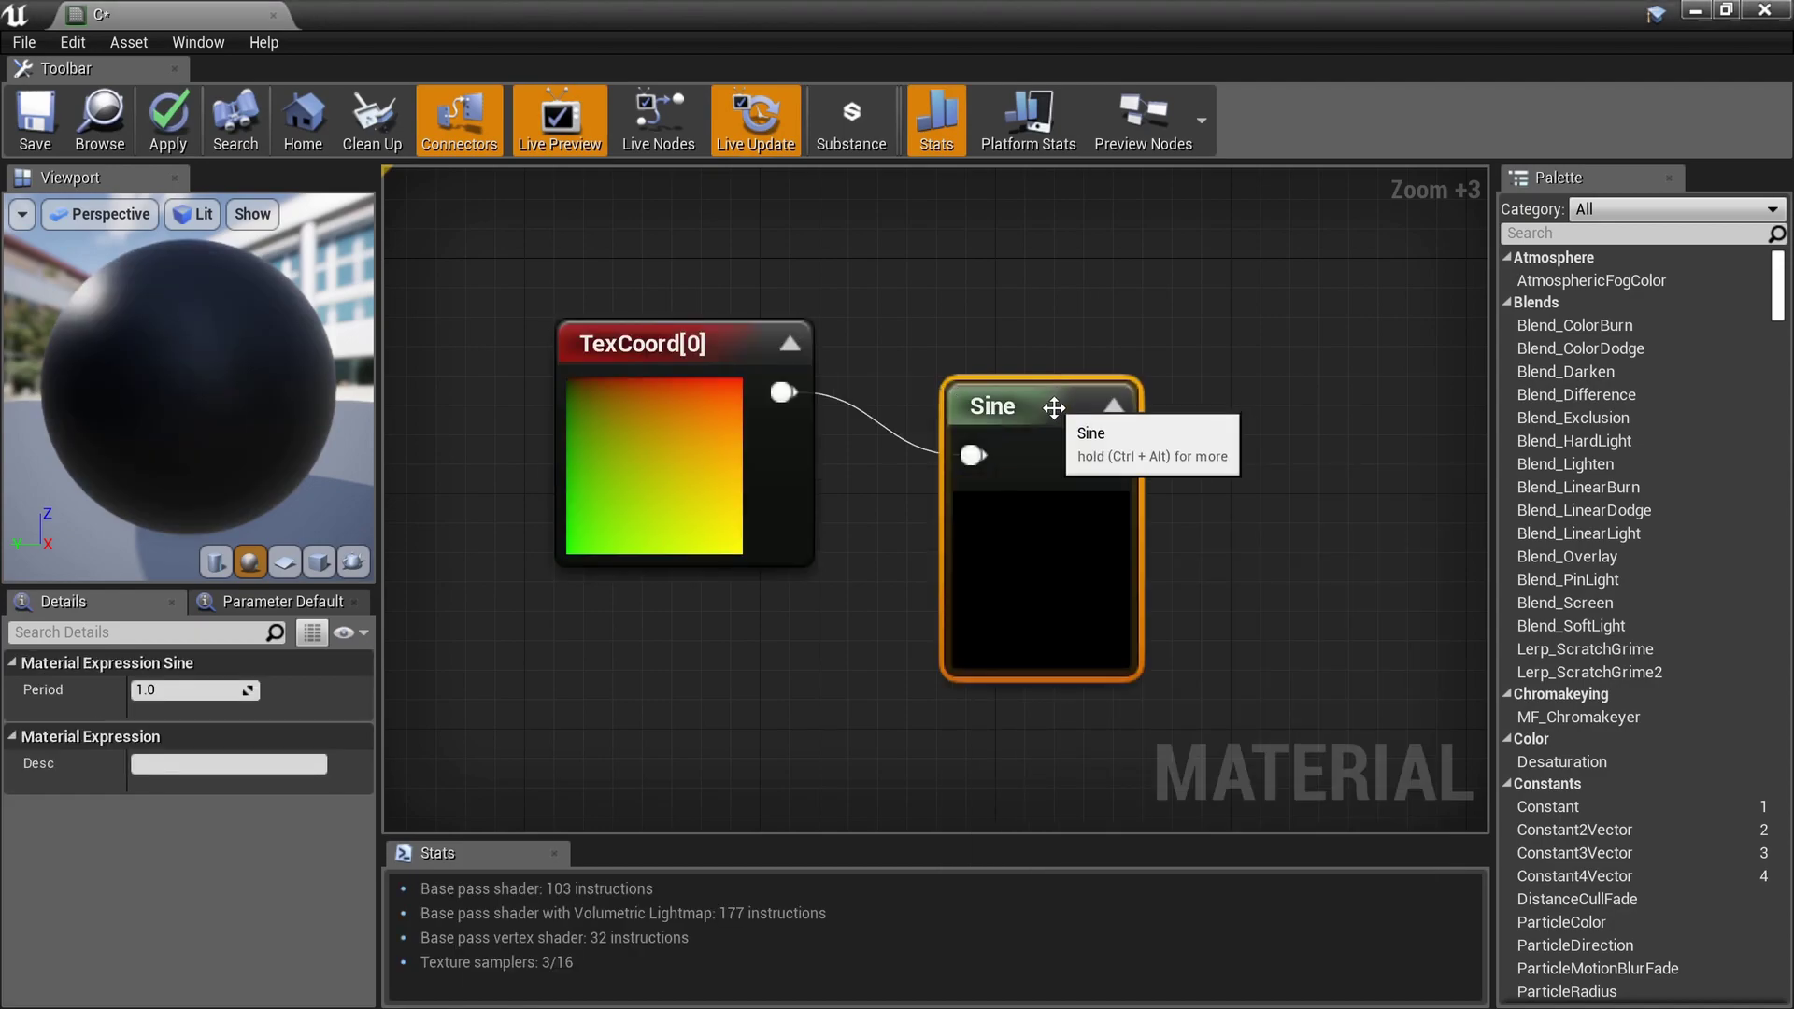
drag(1056, 401, 1049, 346)
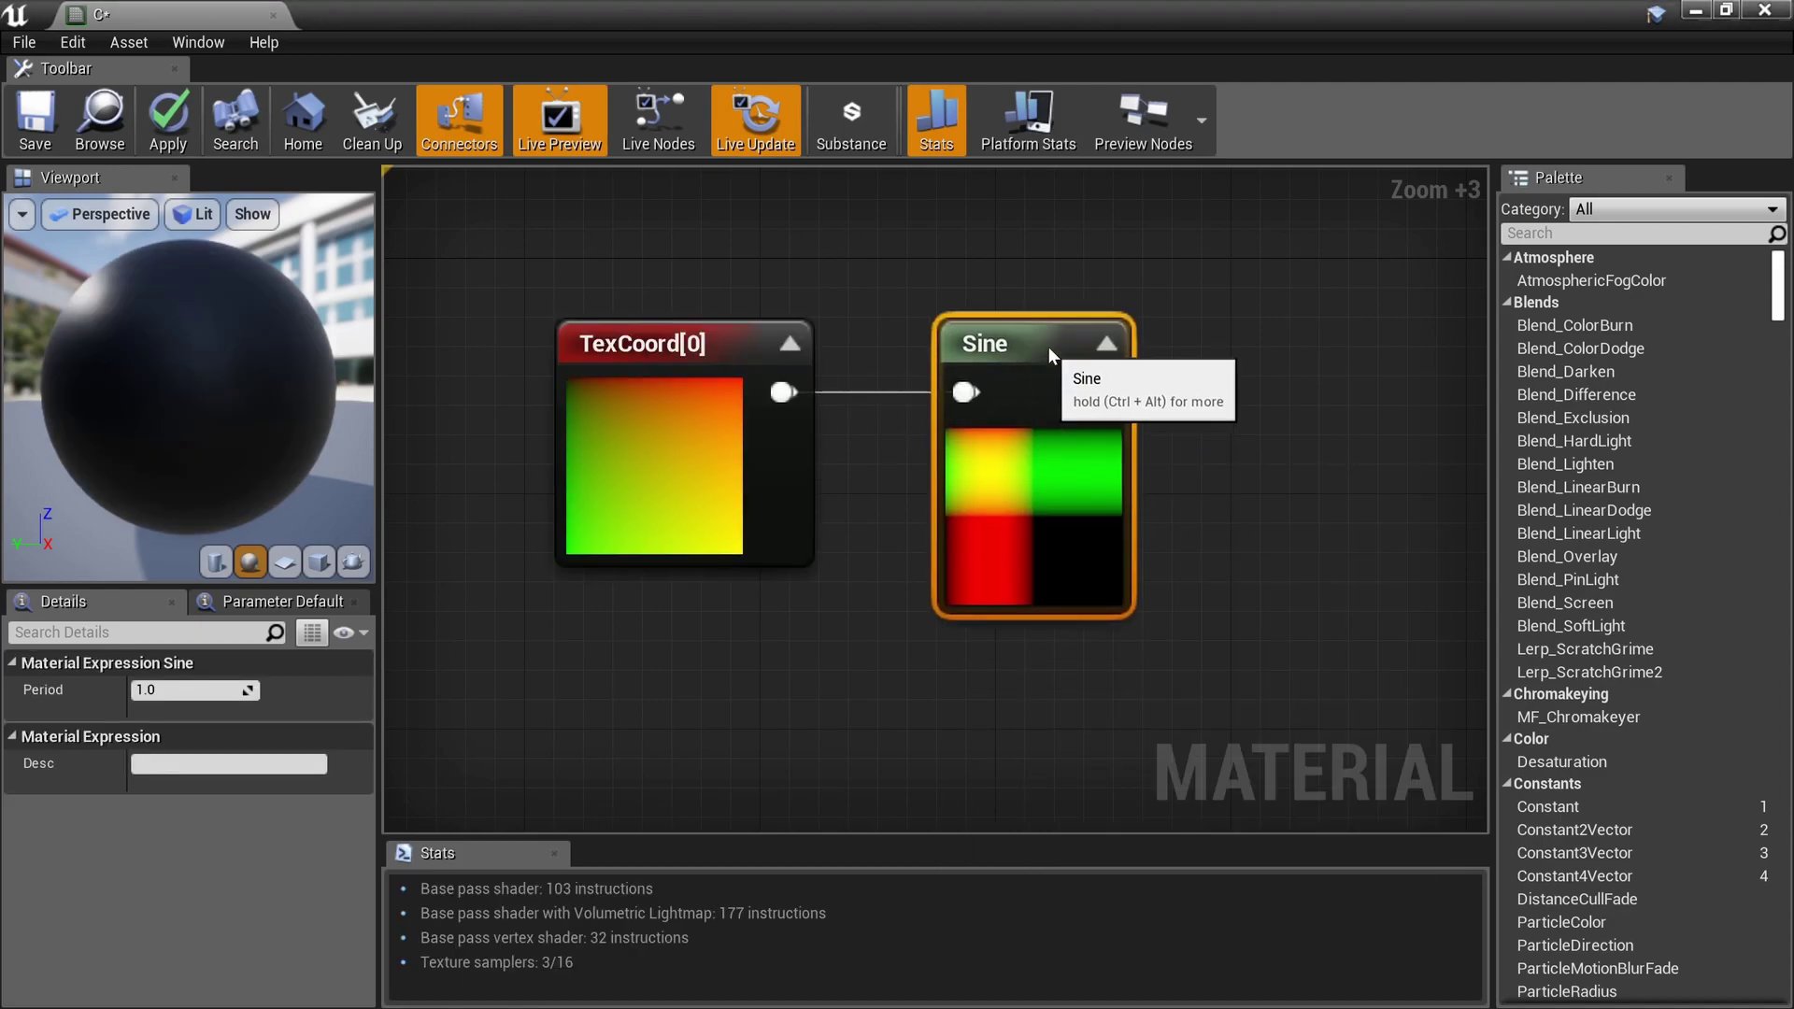
Step: Shift the TexCoord and Sine nodes together to free space beyond Sine's output
drag(1187, 555, 749, 512)
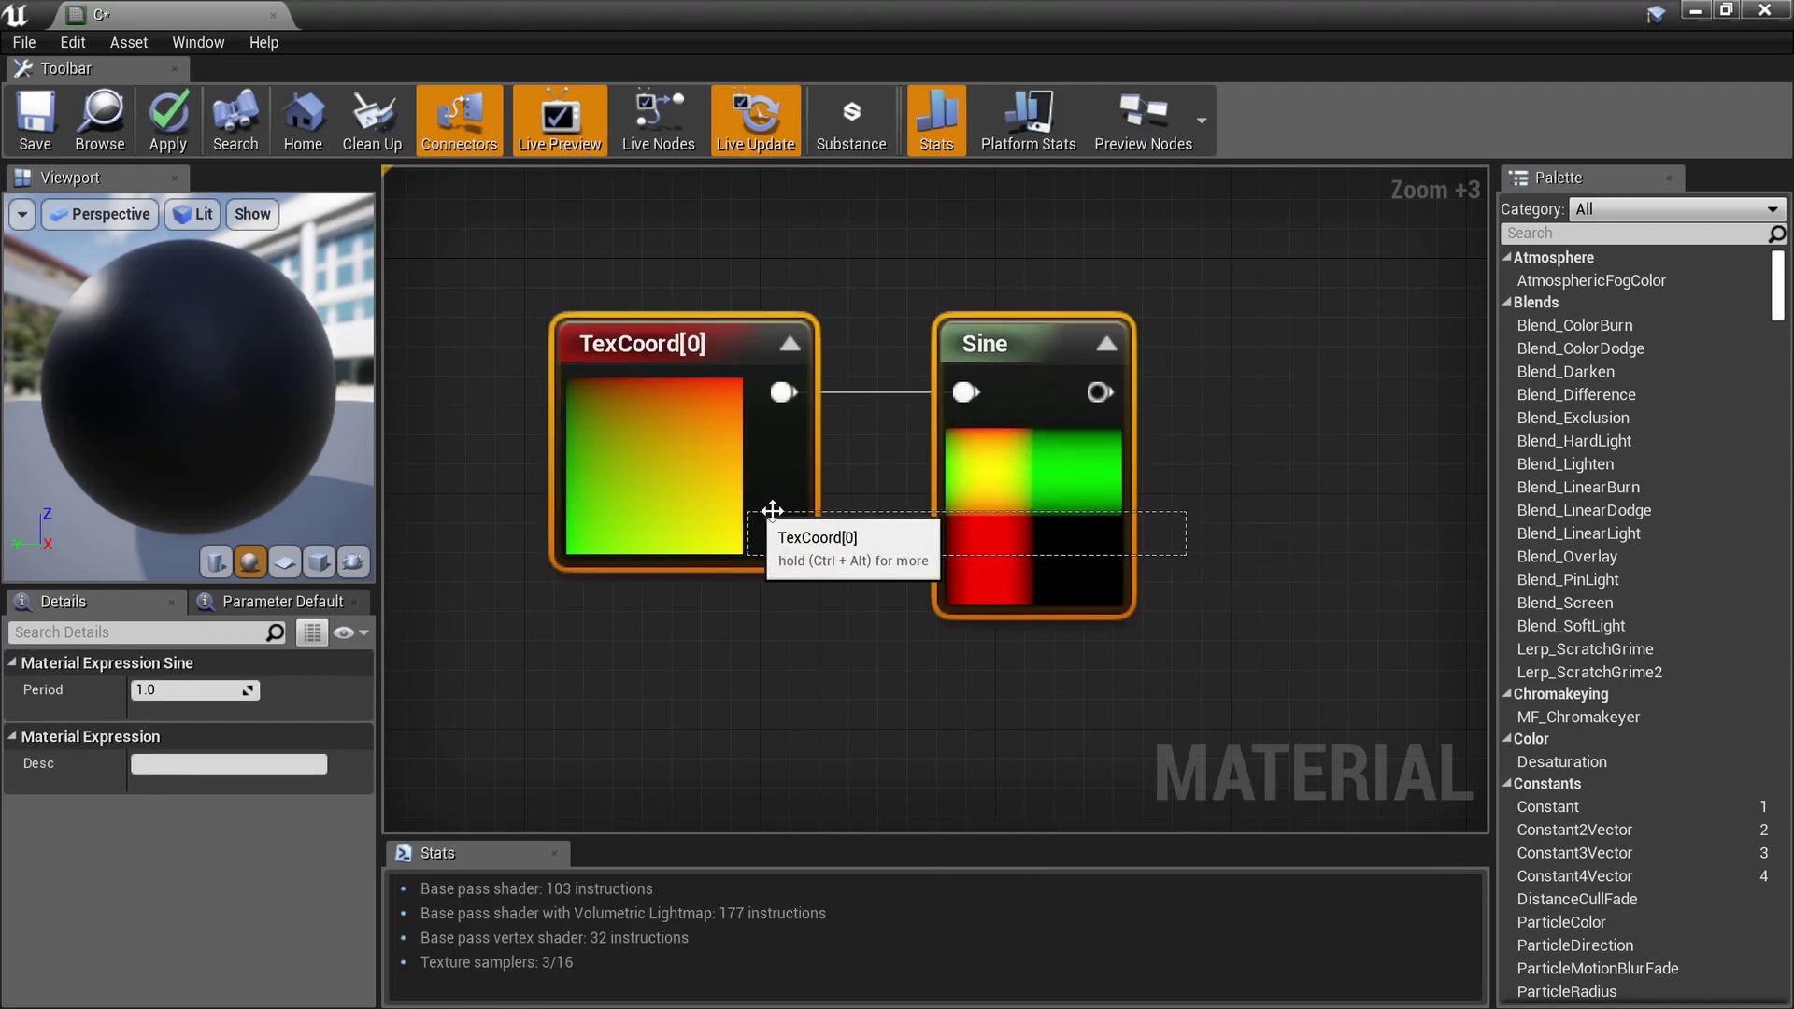
drag(985, 504, 896, 501)
drag(938, 684, 645, 547)
drag(941, 495, 794, 497)
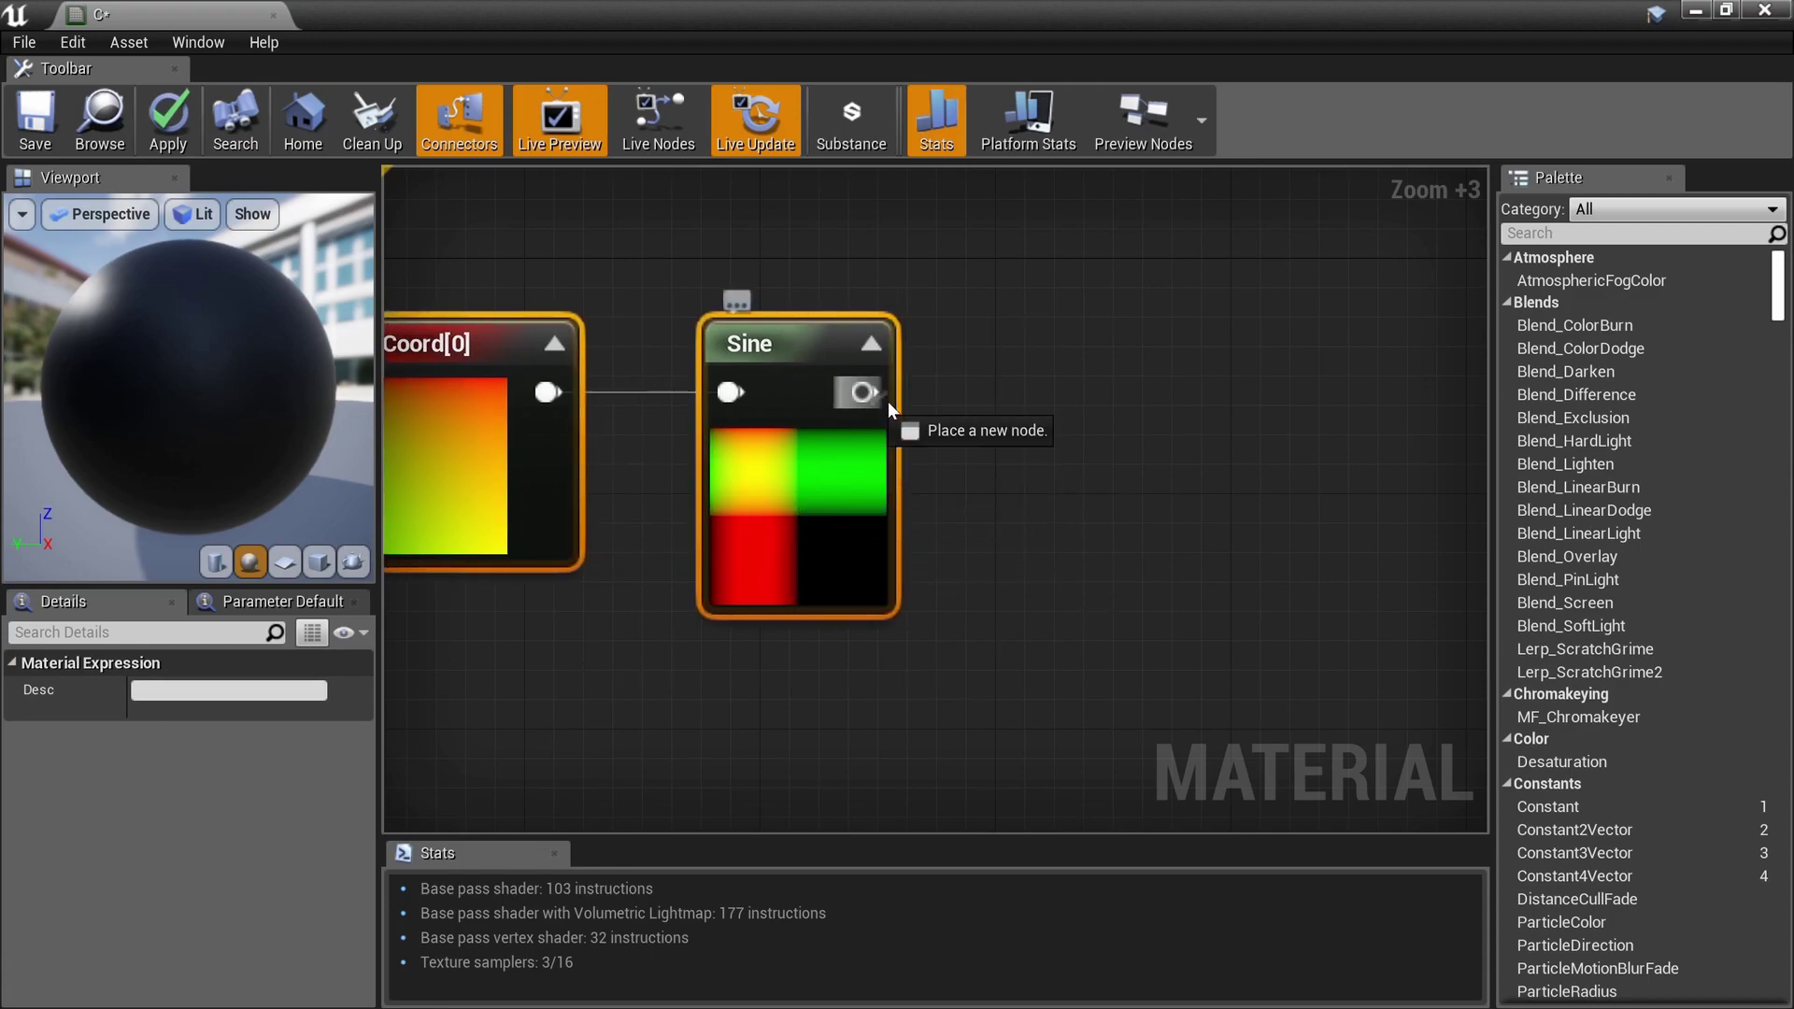
Step: Add a Component Mask node fed by the Sine output, place it slightly higher than Sine and expand its preview
drag(876, 404, 977, 392)
text(naois)
key(BackSpace)
key(BackSpace)
key(BackSpace)
key(BackSpace)
key(BackSpace)
text(mask)
key(Return)
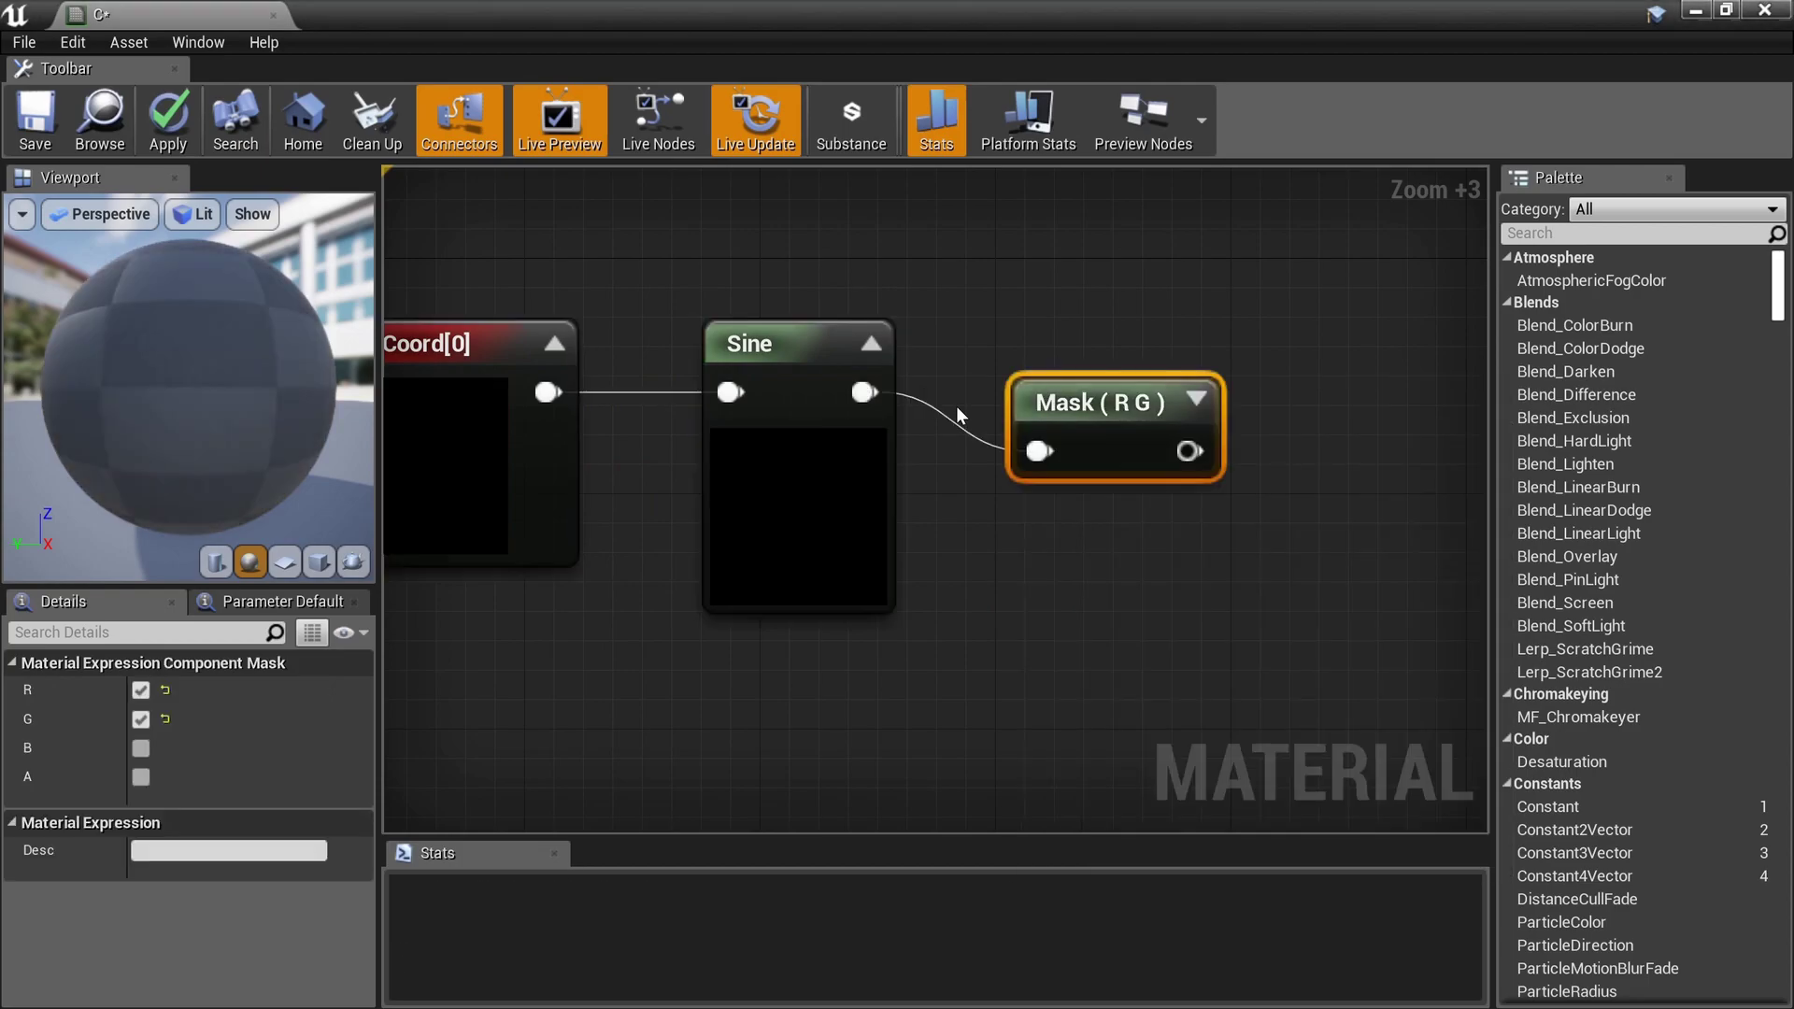
drag(1131, 440, 1207, 301)
click(1243, 286)
Step: Place a copy of the Mask node below the first one and feed it from the Sine output
click(1060, 627)
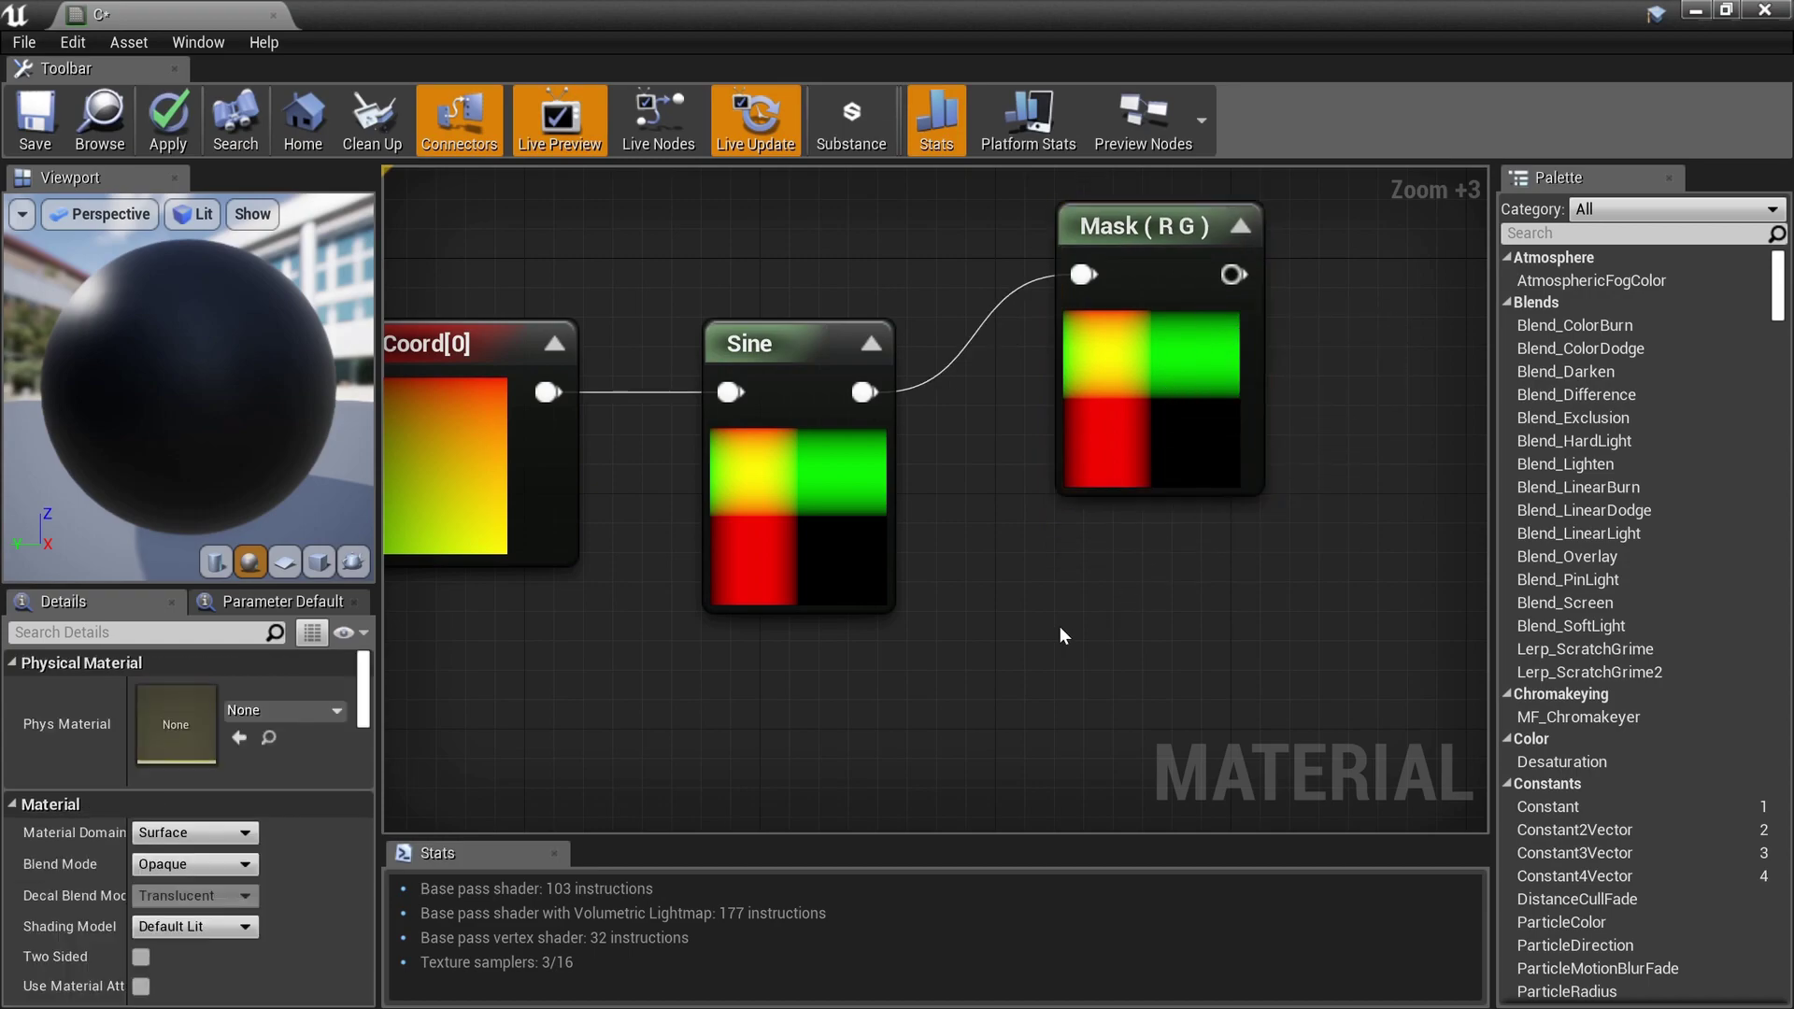
key(ctrl+v)
drag(1174, 634, 1145, 576)
drag(865, 393, 1084, 627)
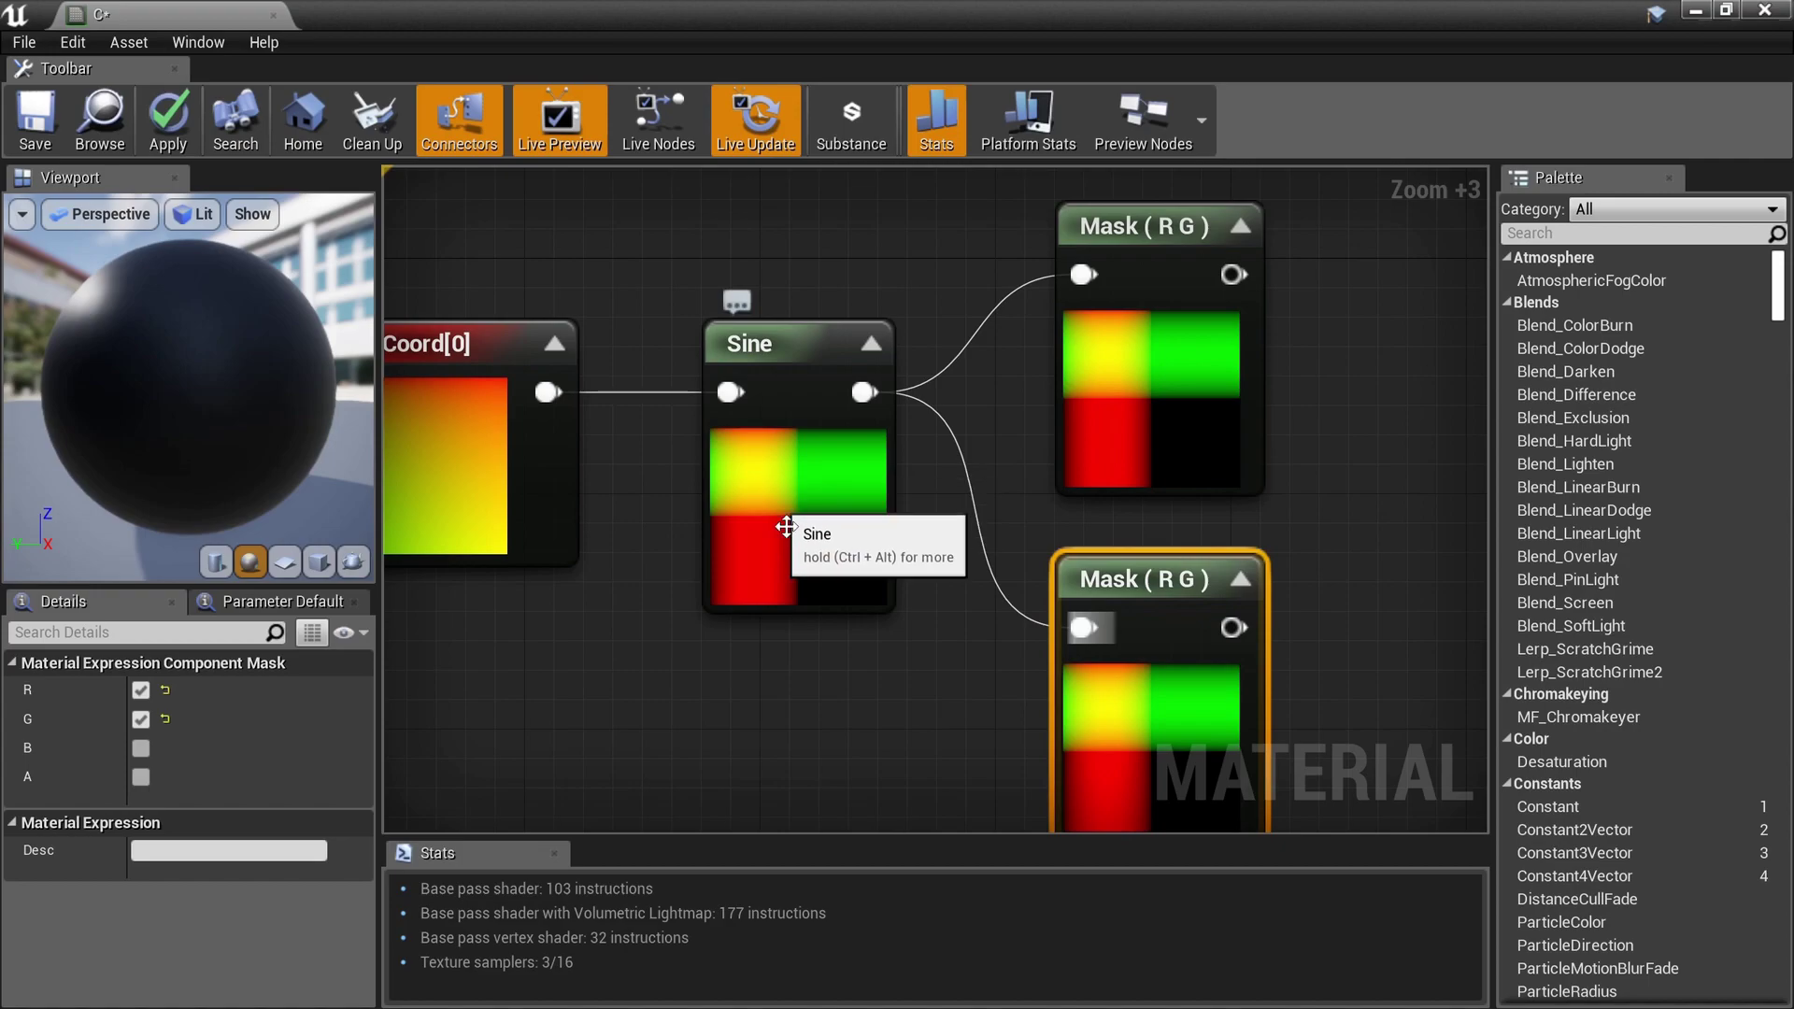
Step: Limit the upper Mask node to channel R and the lower Mask node to channel G
click(1154, 341)
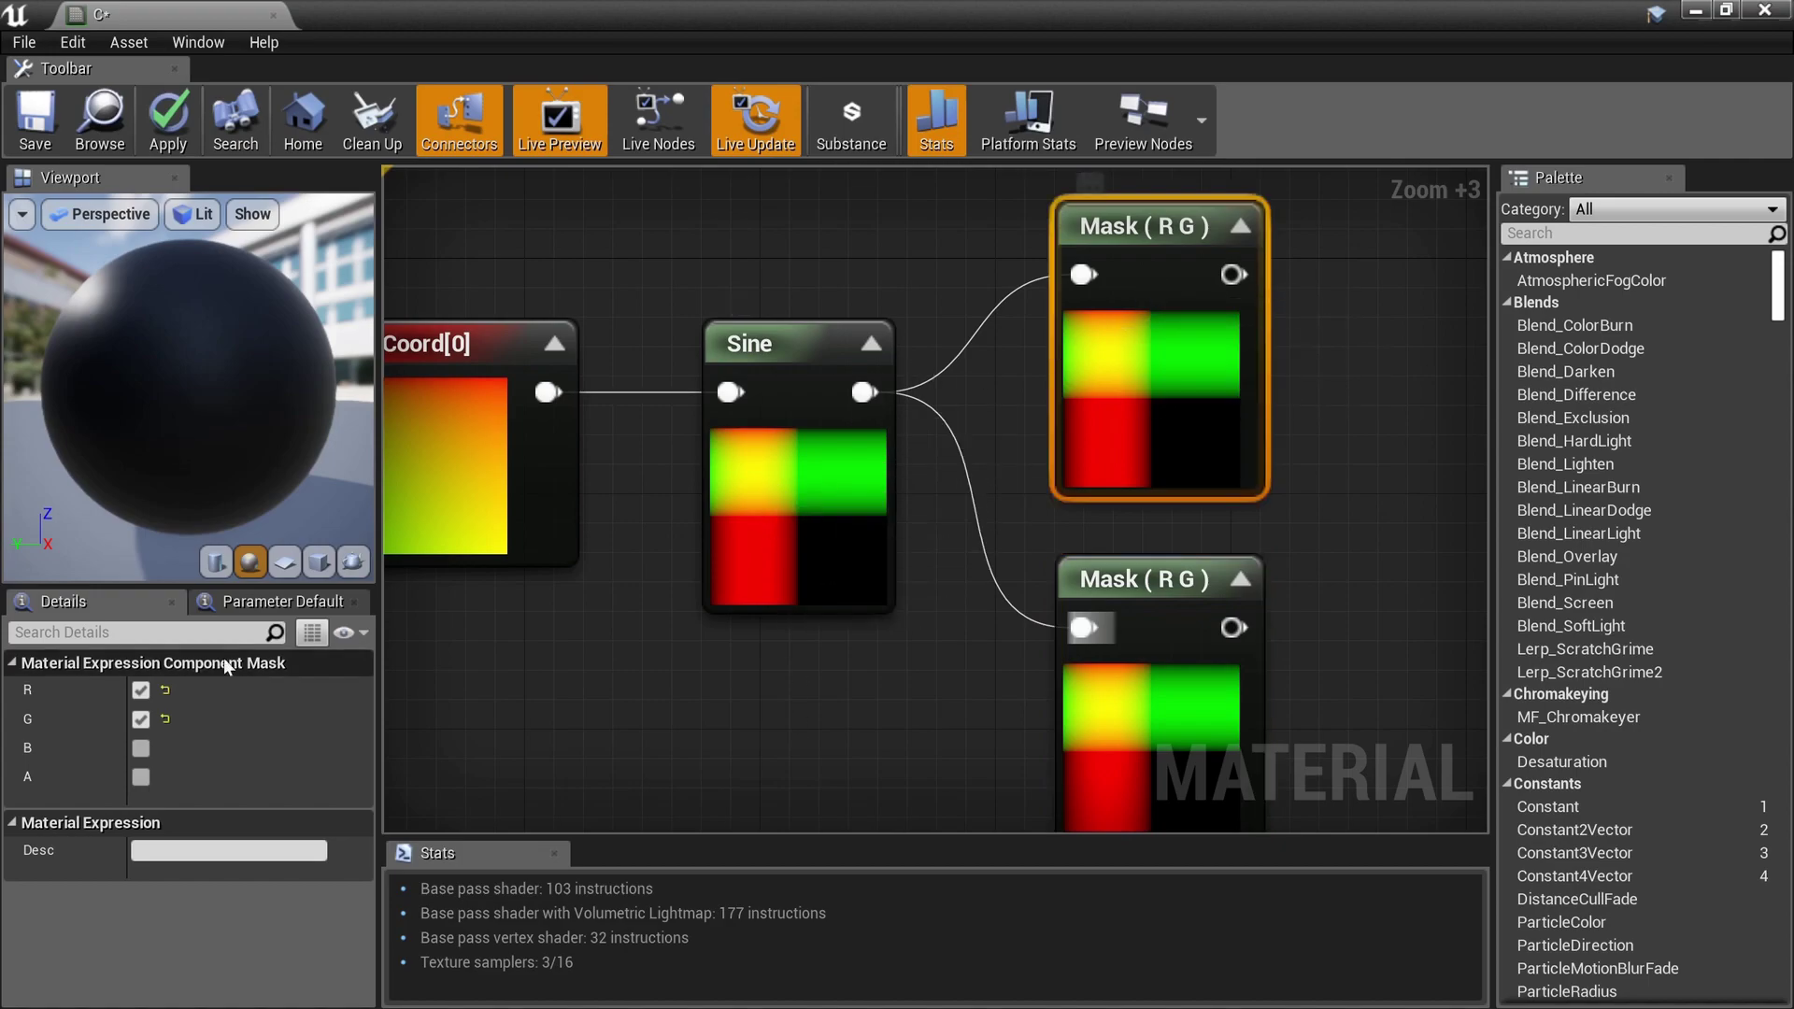
click(142, 721)
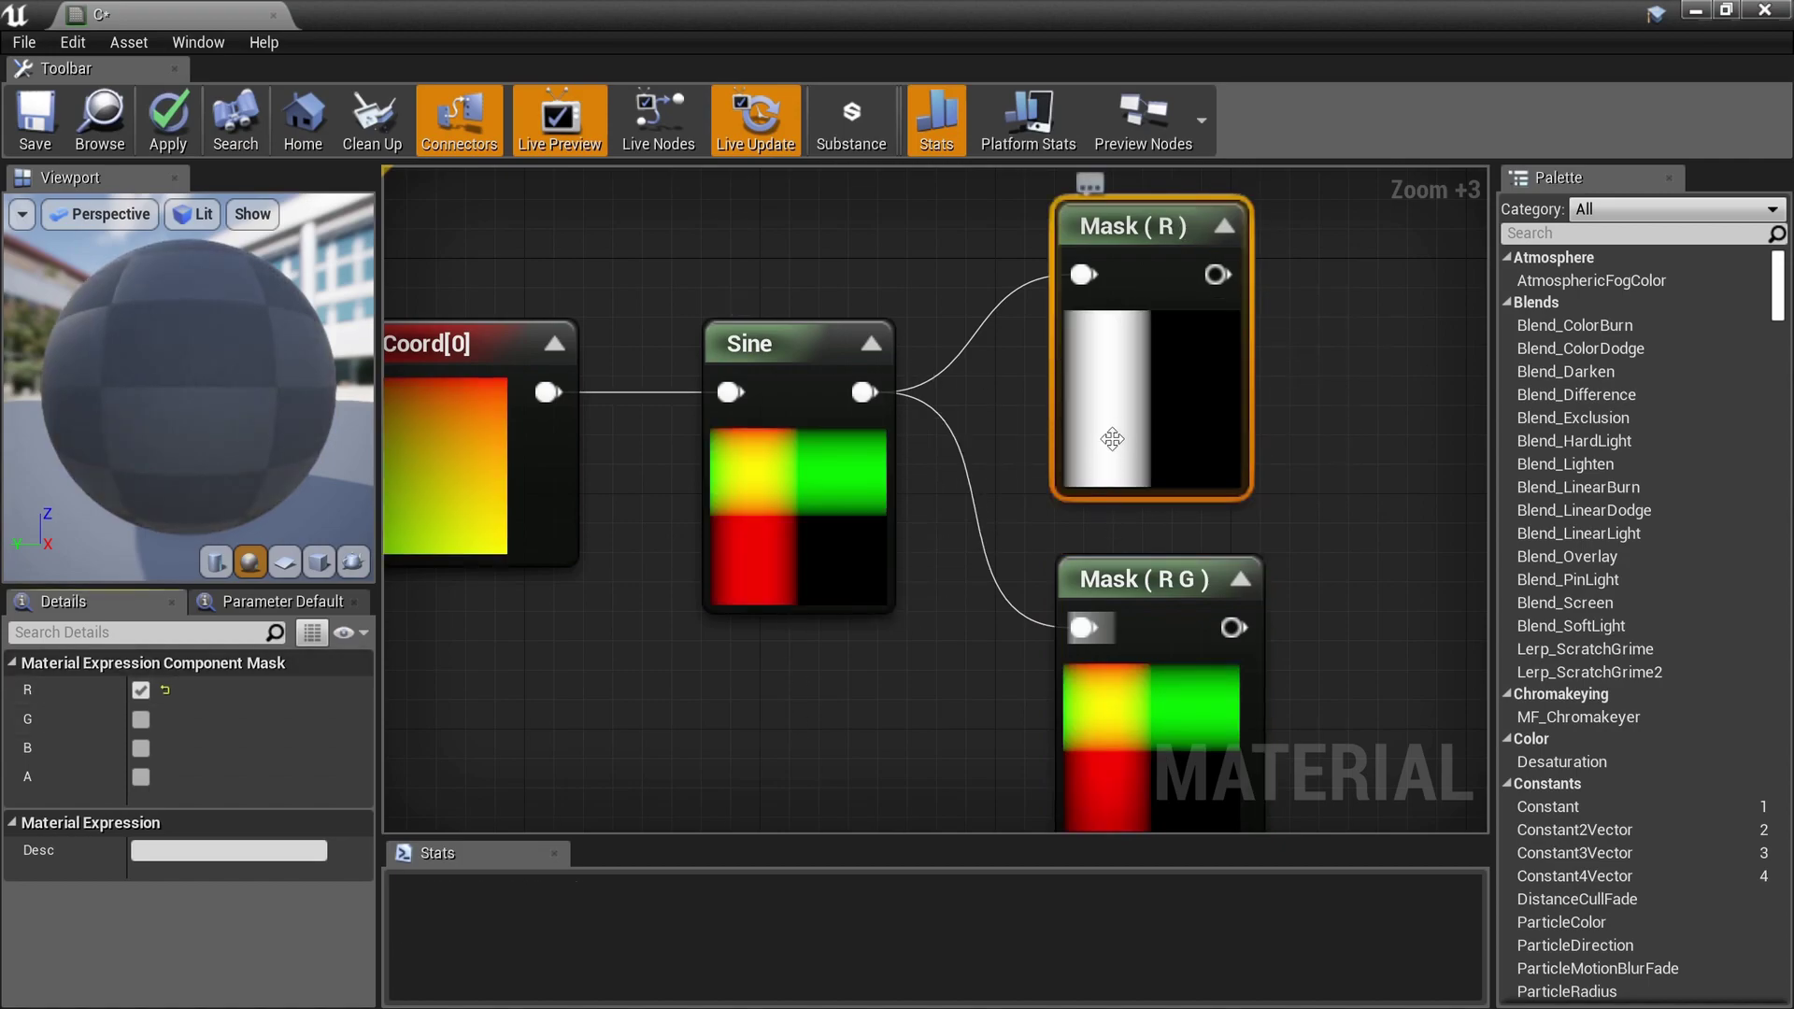
right_drag(1273, 636, 1253, 558)
click(1168, 608)
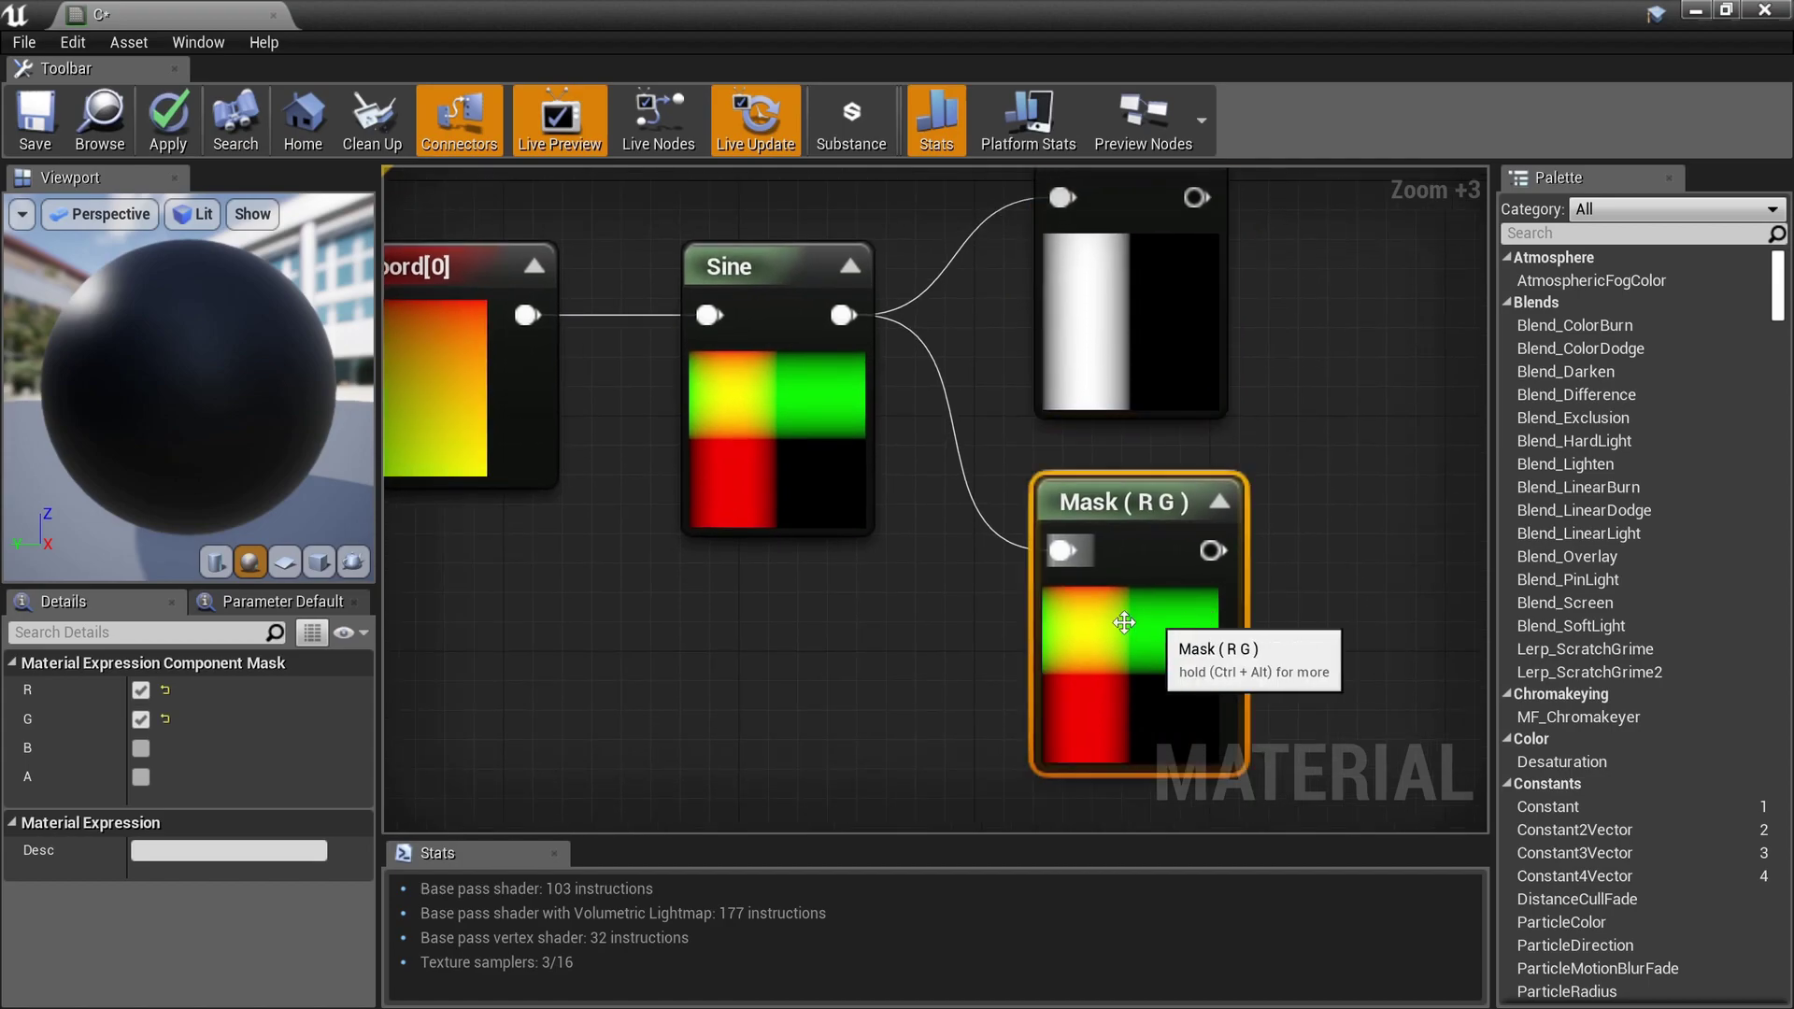
click(141, 690)
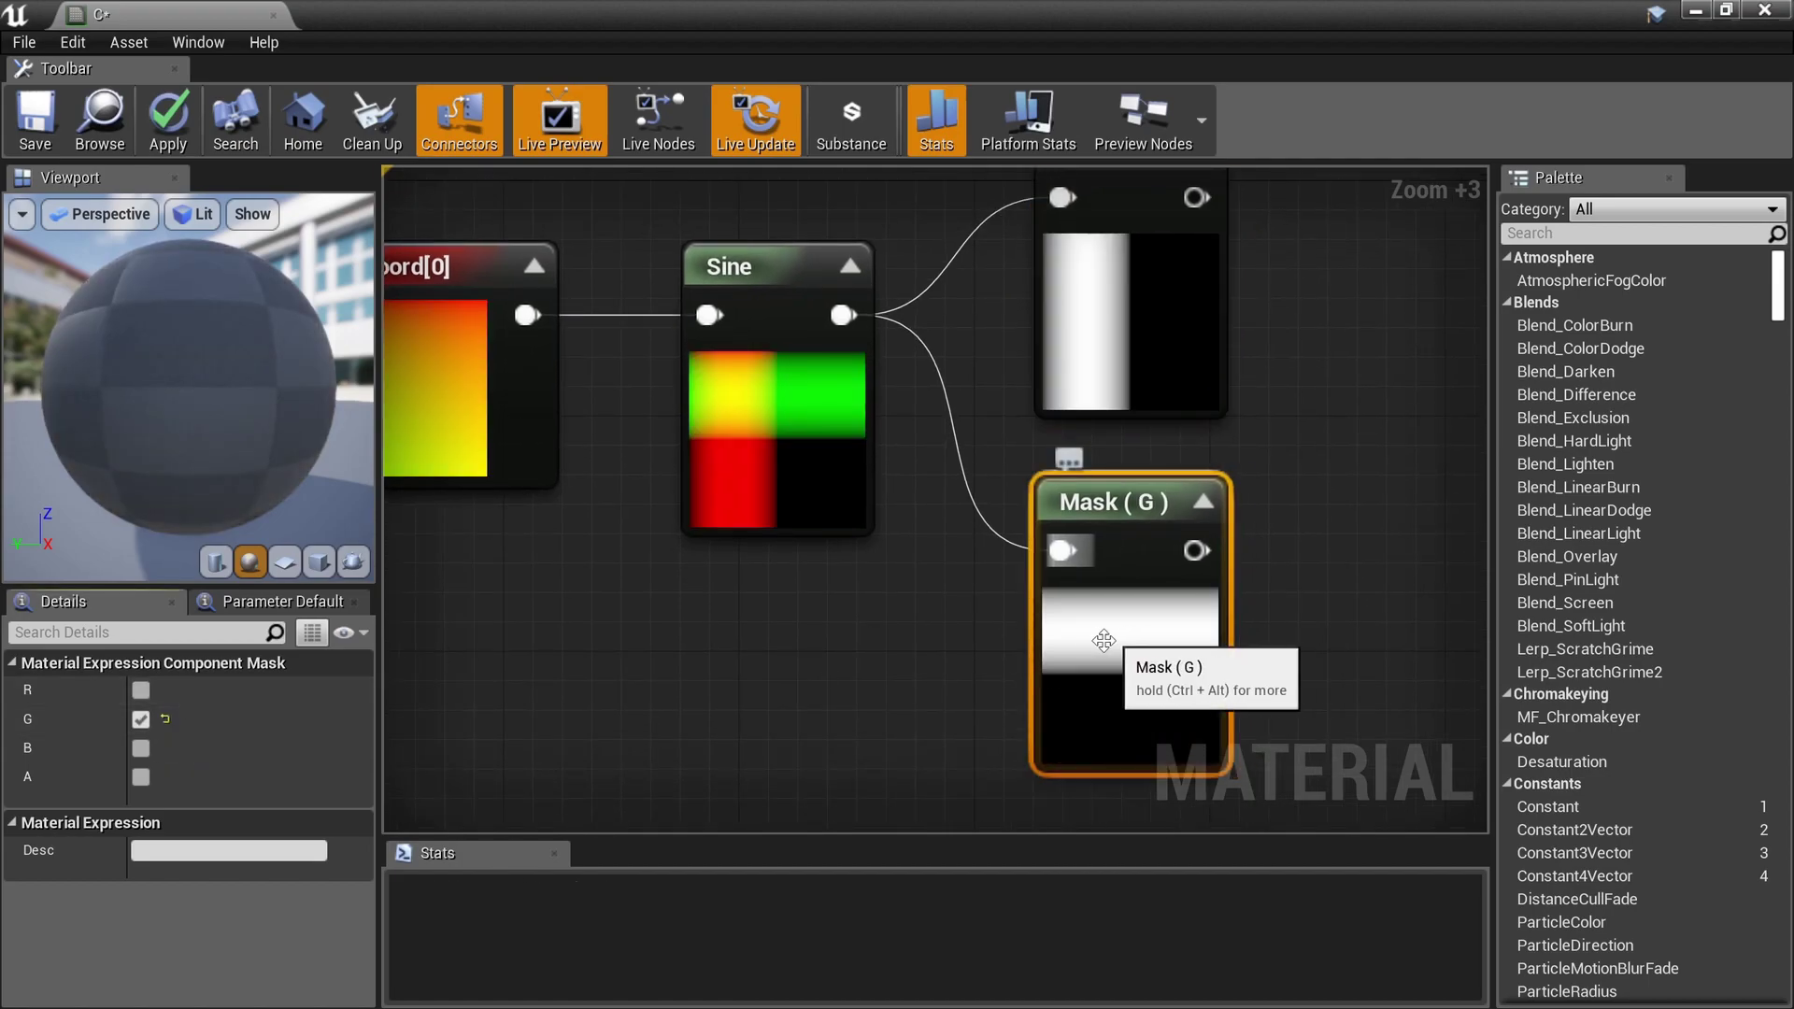
Step: Shift the TexCoord, Sine and both Mask nodes as a group to free space beyond the masks
scroll(1256, 632, down, 3)
drag(1301, 663, 733, 420)
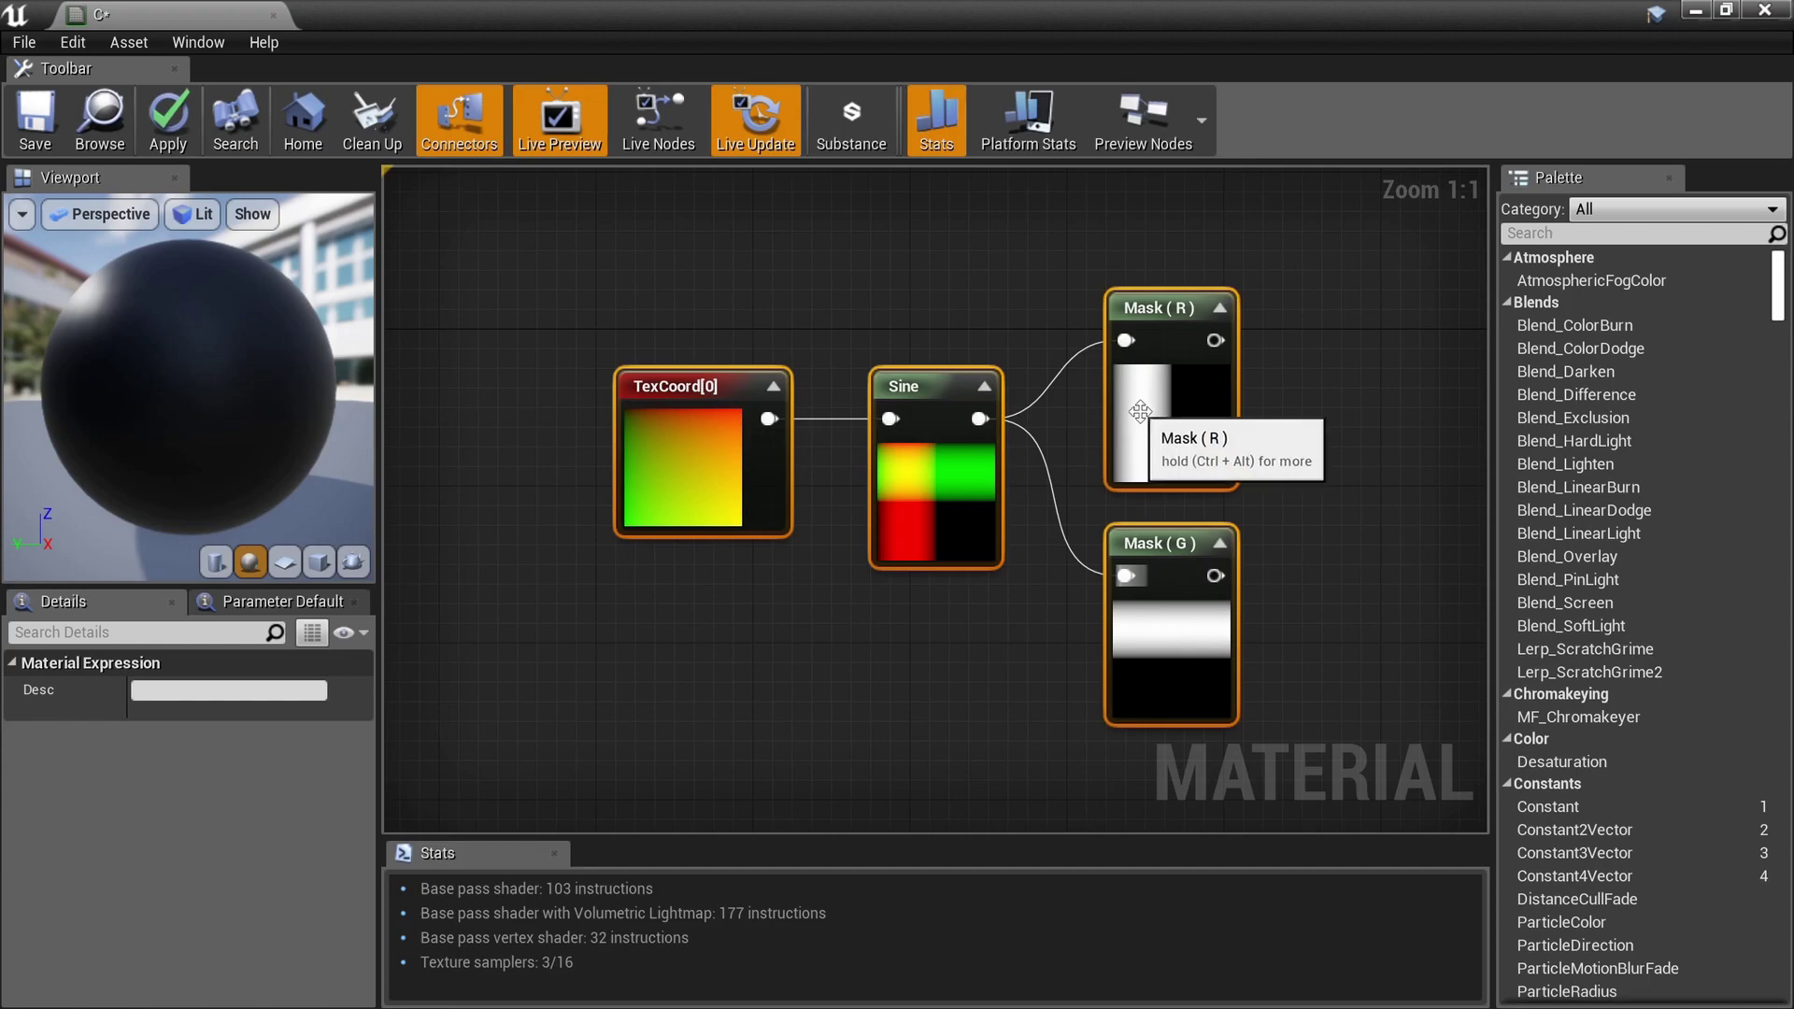
drag(1150, 429, 939, 426)
Step: Add a Dot node with Mask R as input A and Mask G as input B, and expand its preview
scroll(939, 426, up, 4)
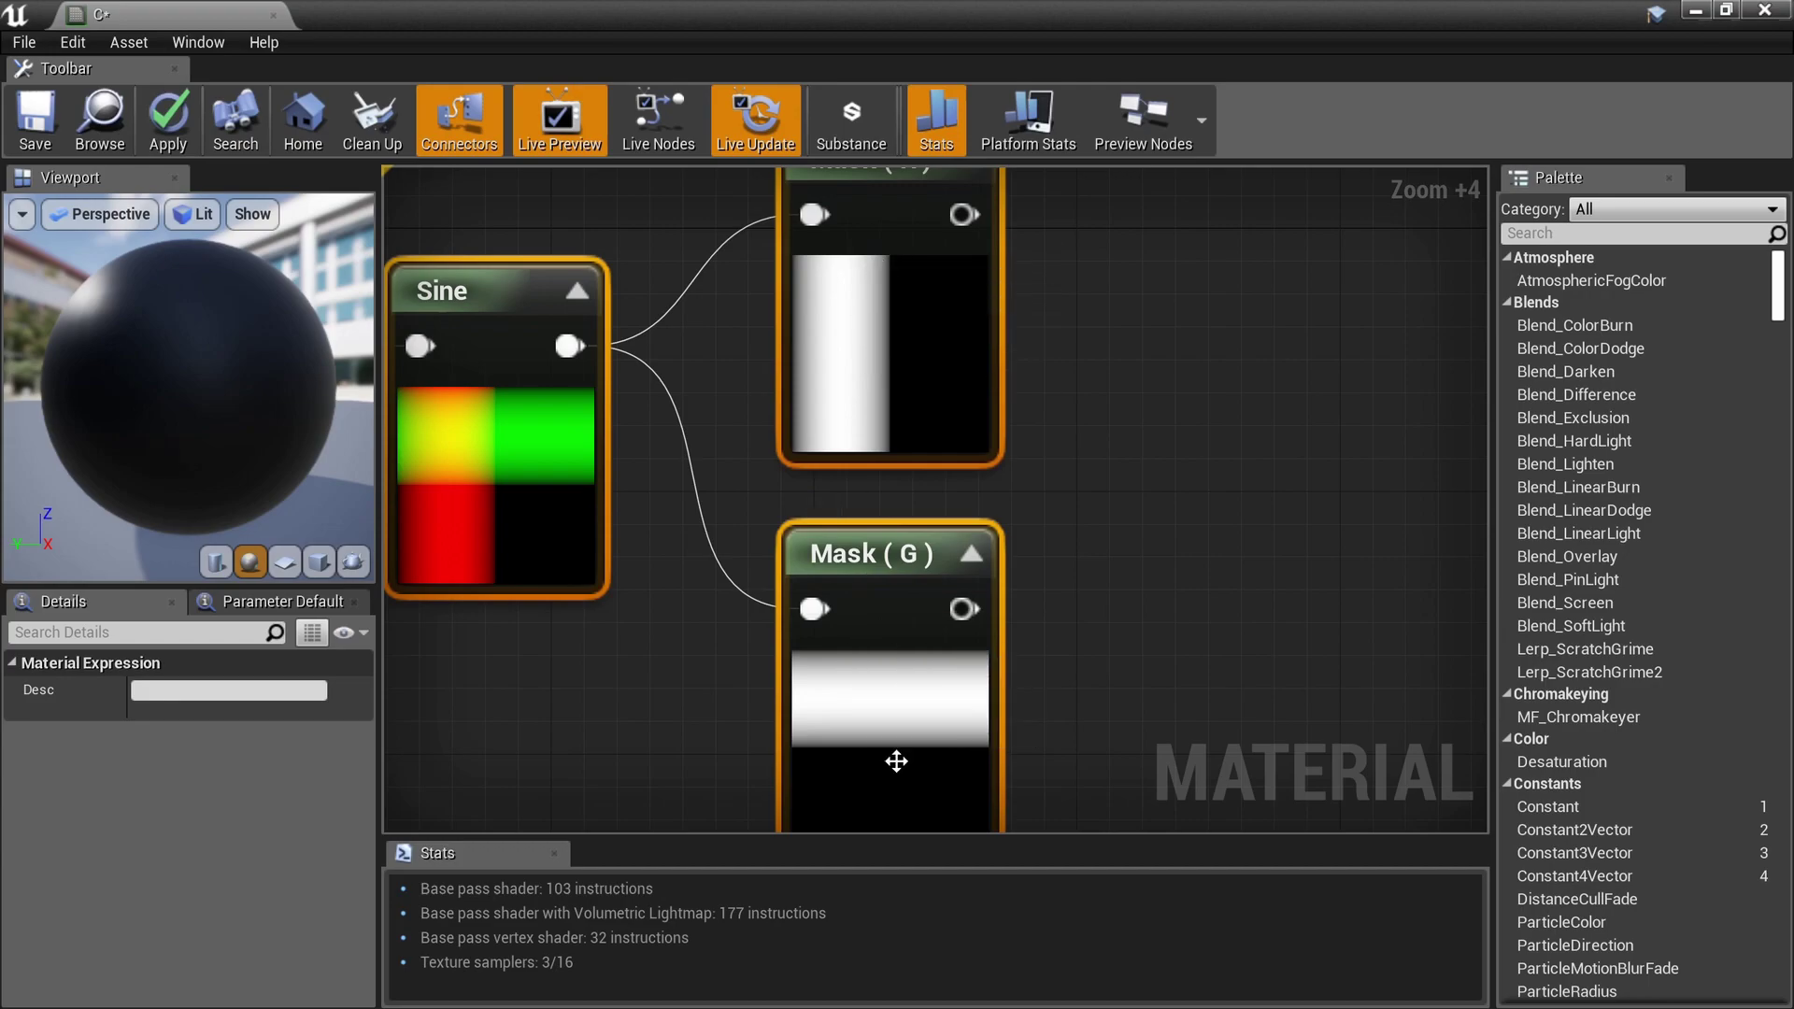
drag(982, 215, 1124, 293)
text(dot)
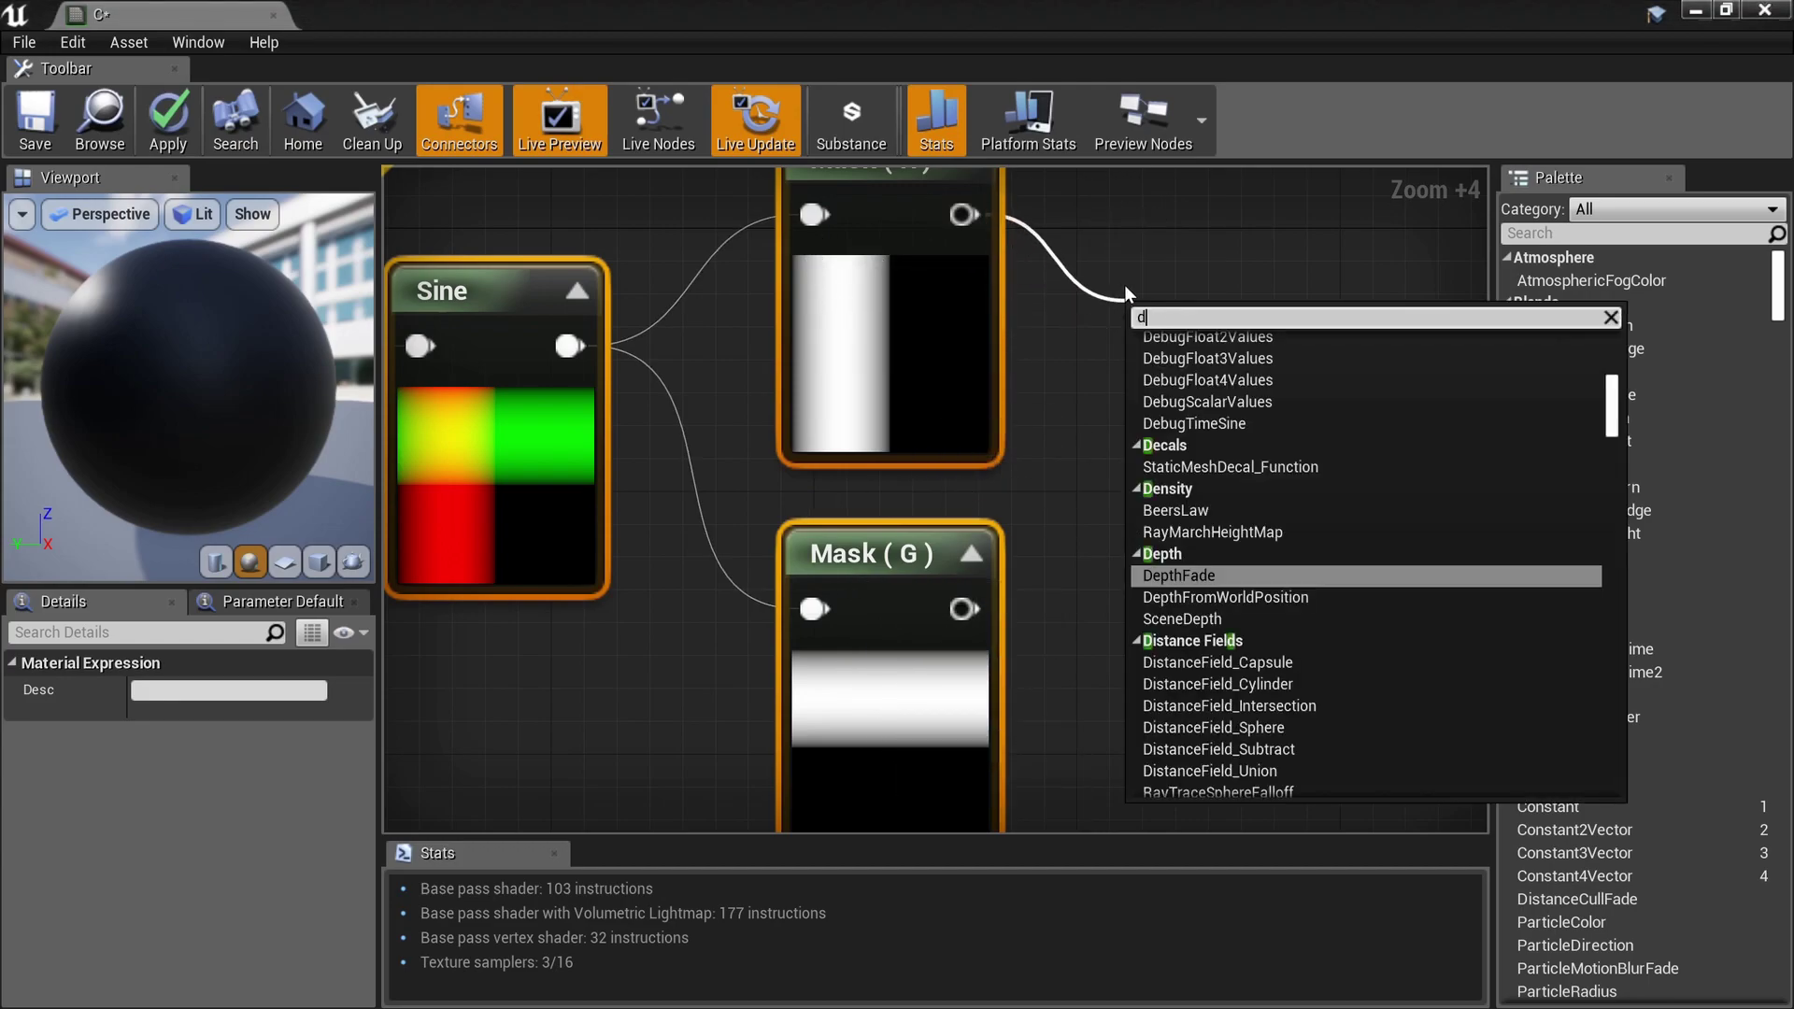
key(Return)
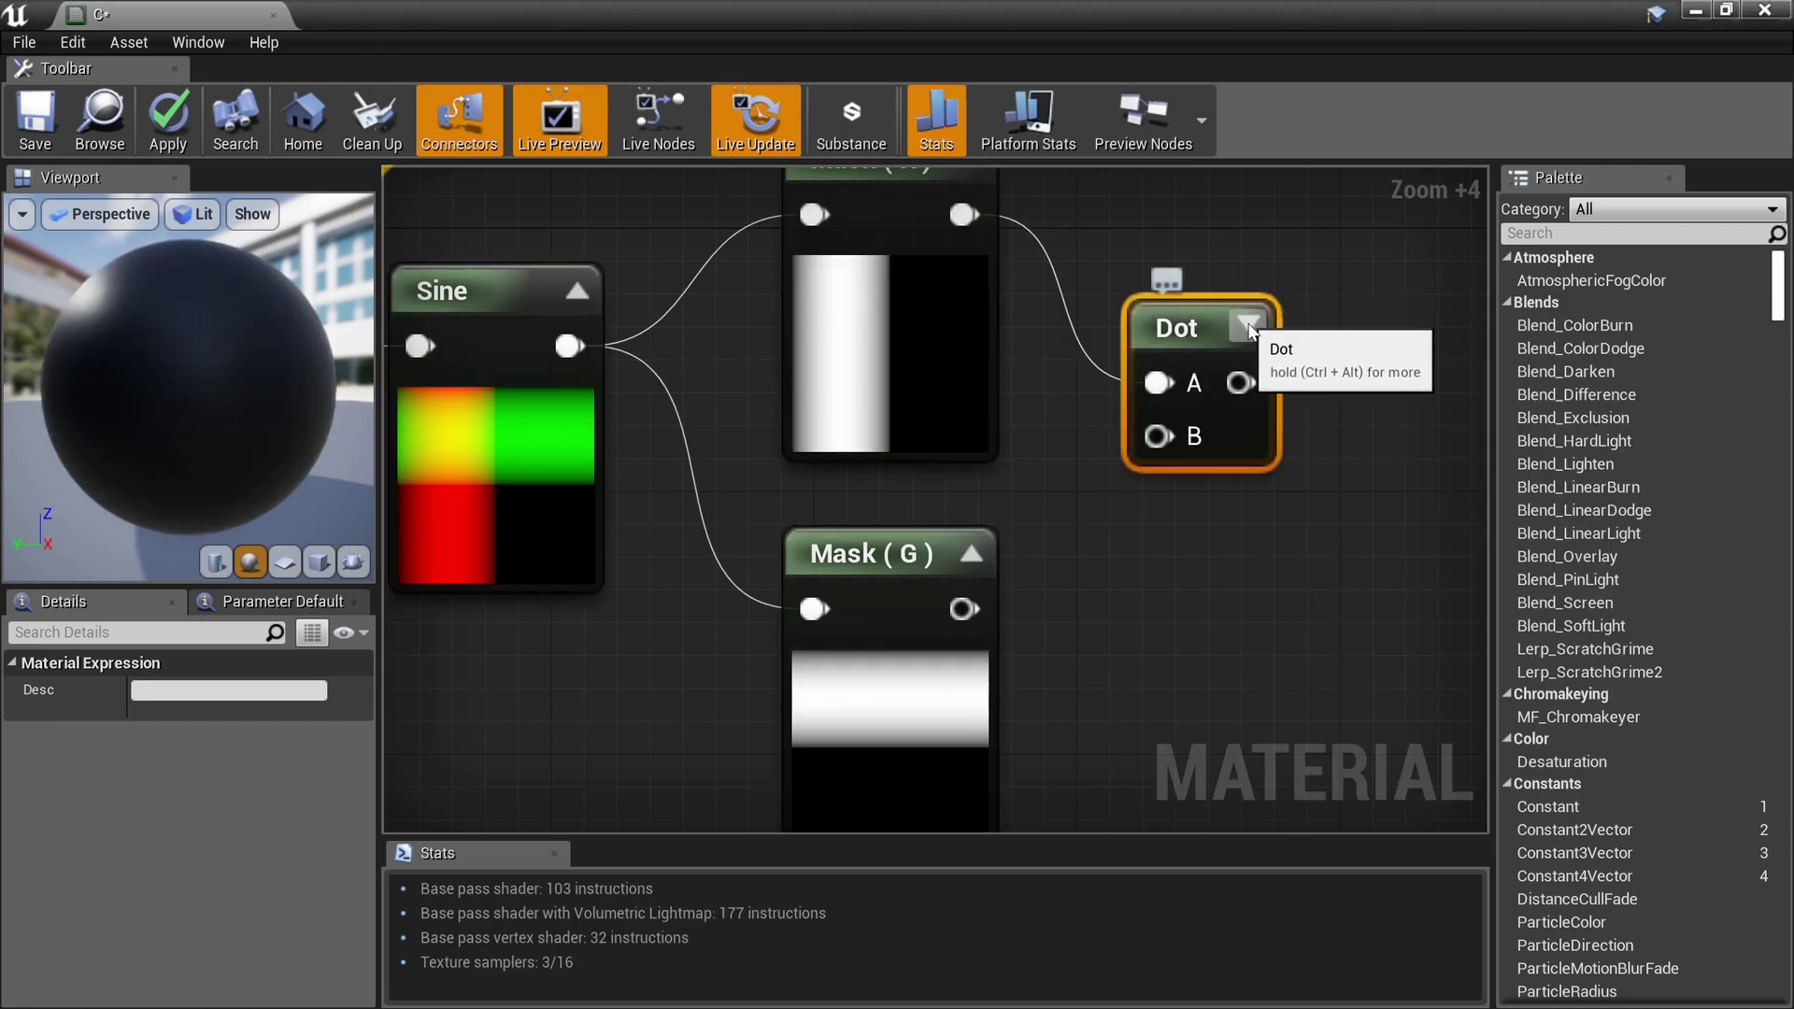
click(1243, 327)
drag(964, 608, 1028, 594)
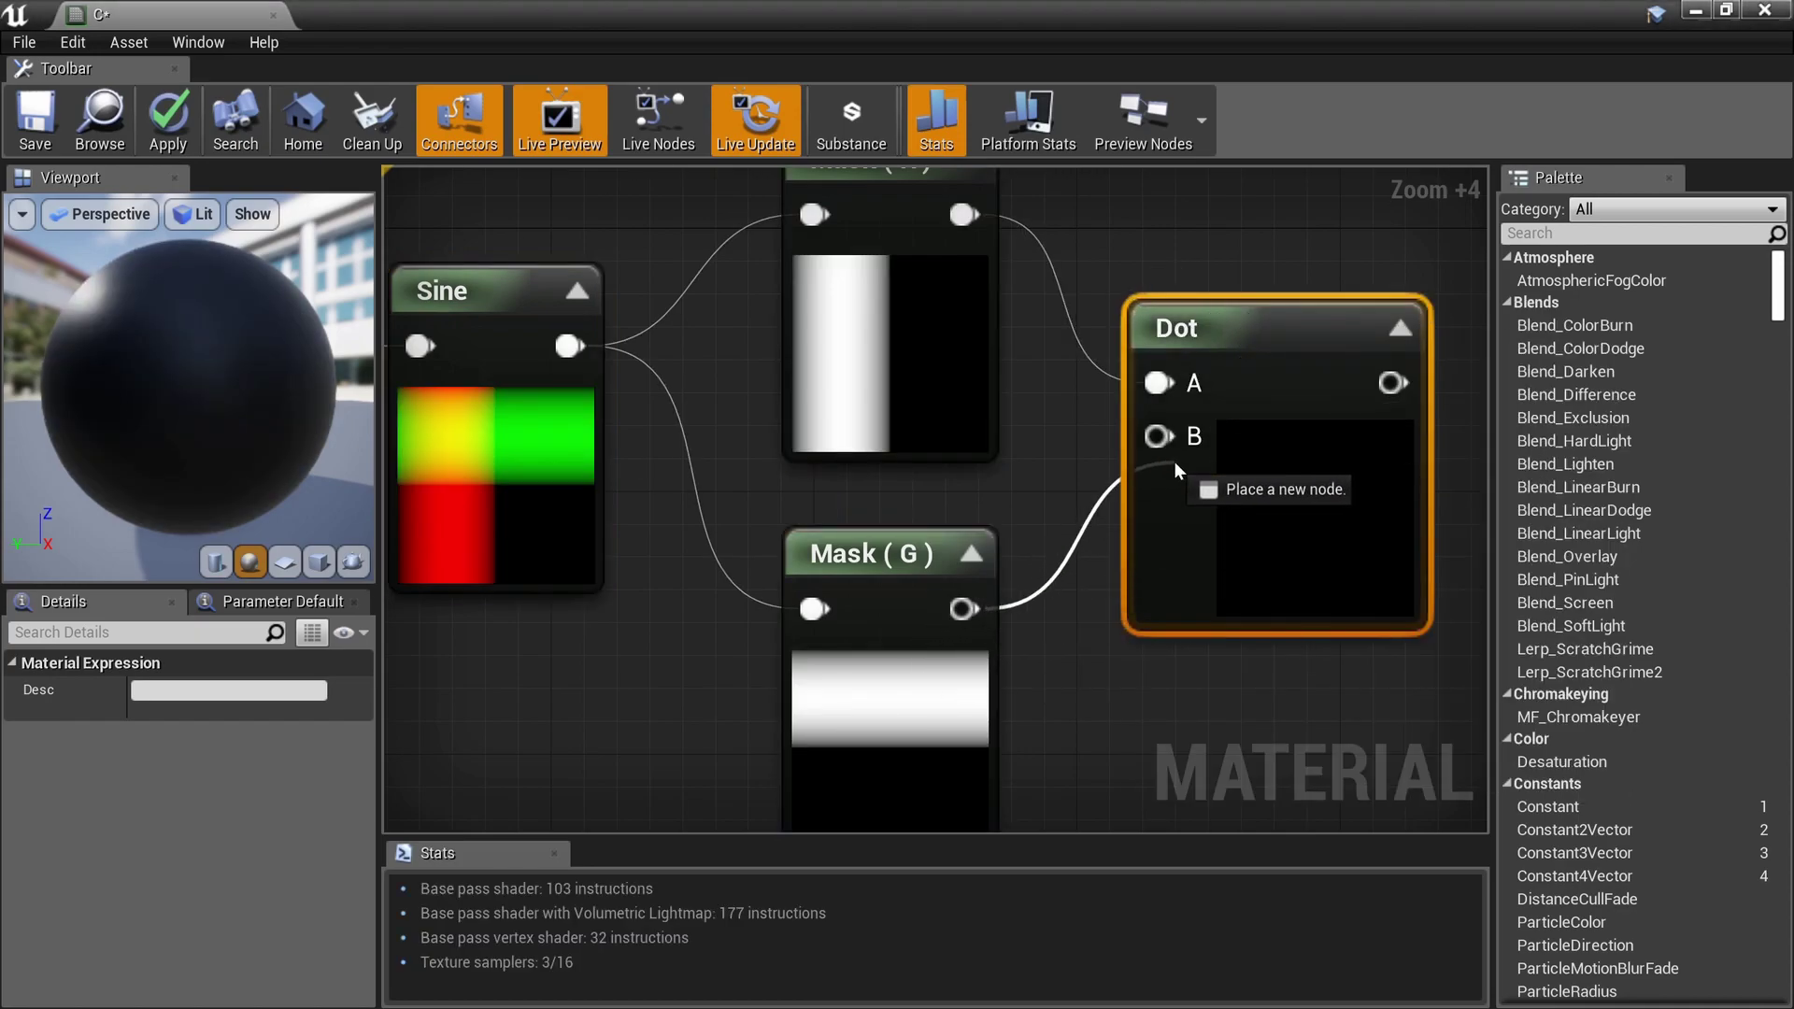
drag(1174, 462, 1160, 436)
scroll(1284, 641, down, 2)
scroll(1284, 639, down, 2)
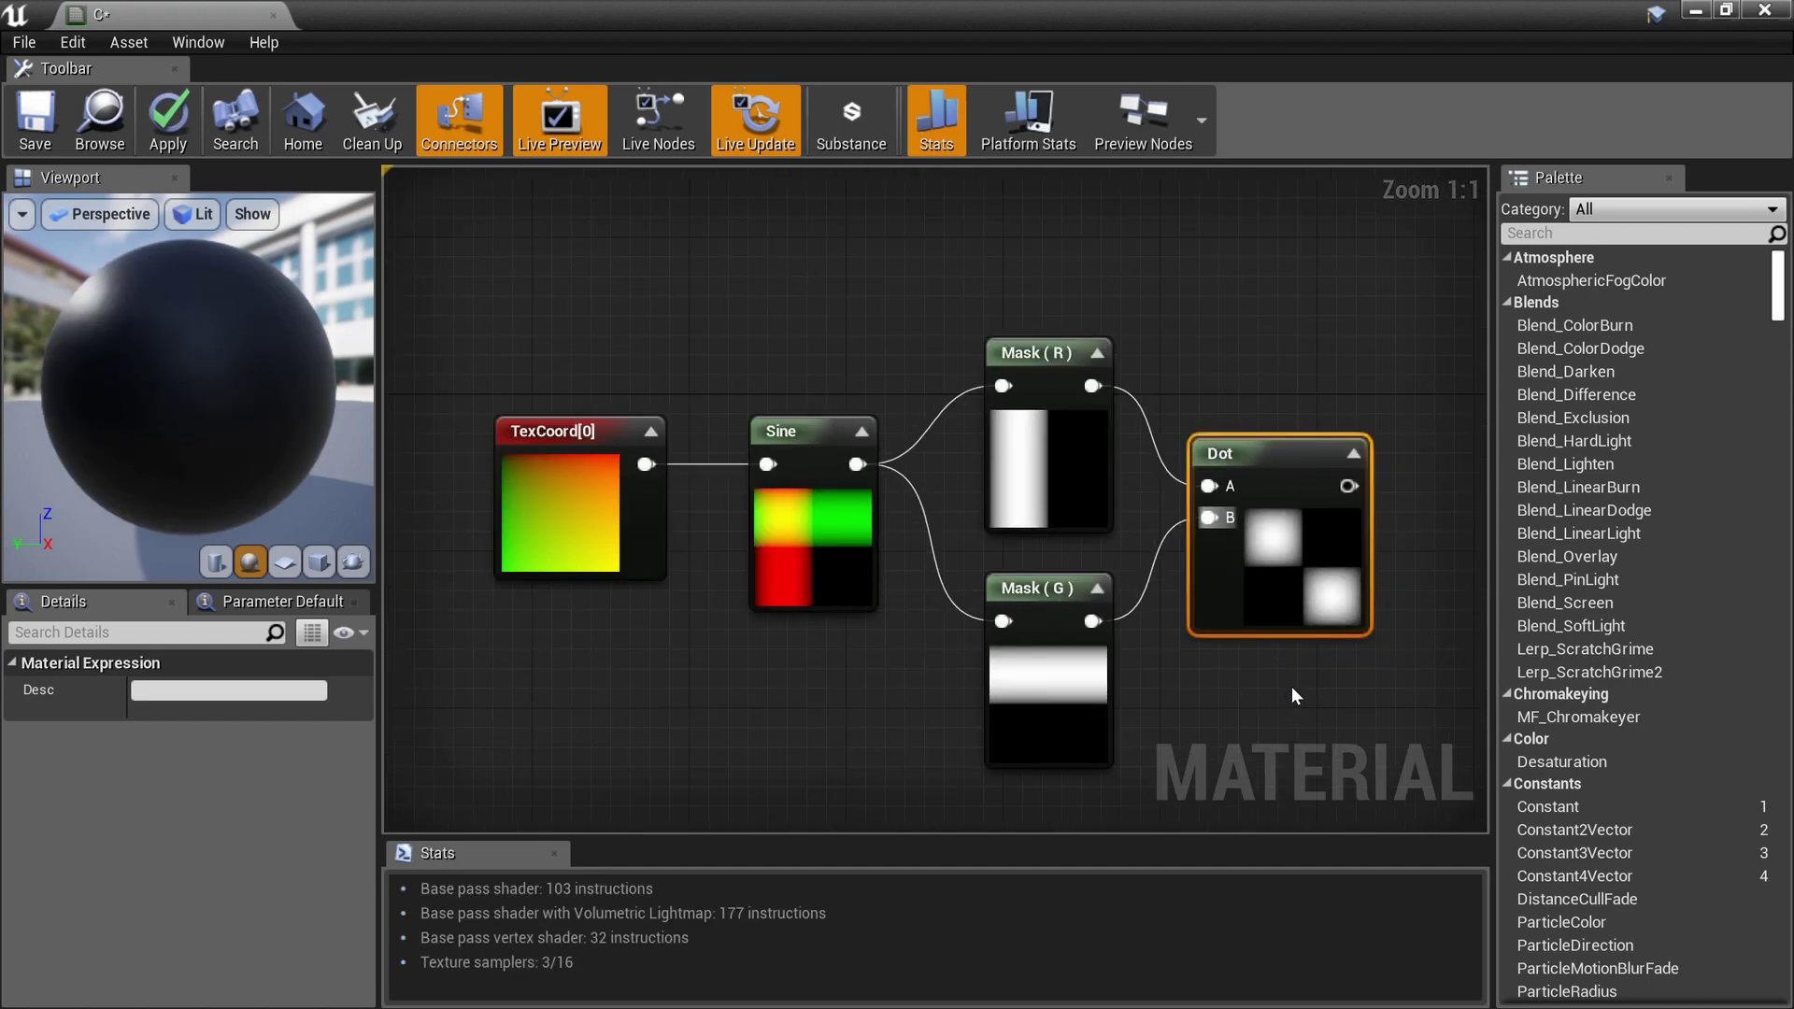
Step: Select the Sine node and examine its Period along with the mask and Dot previews
click(808, 561)
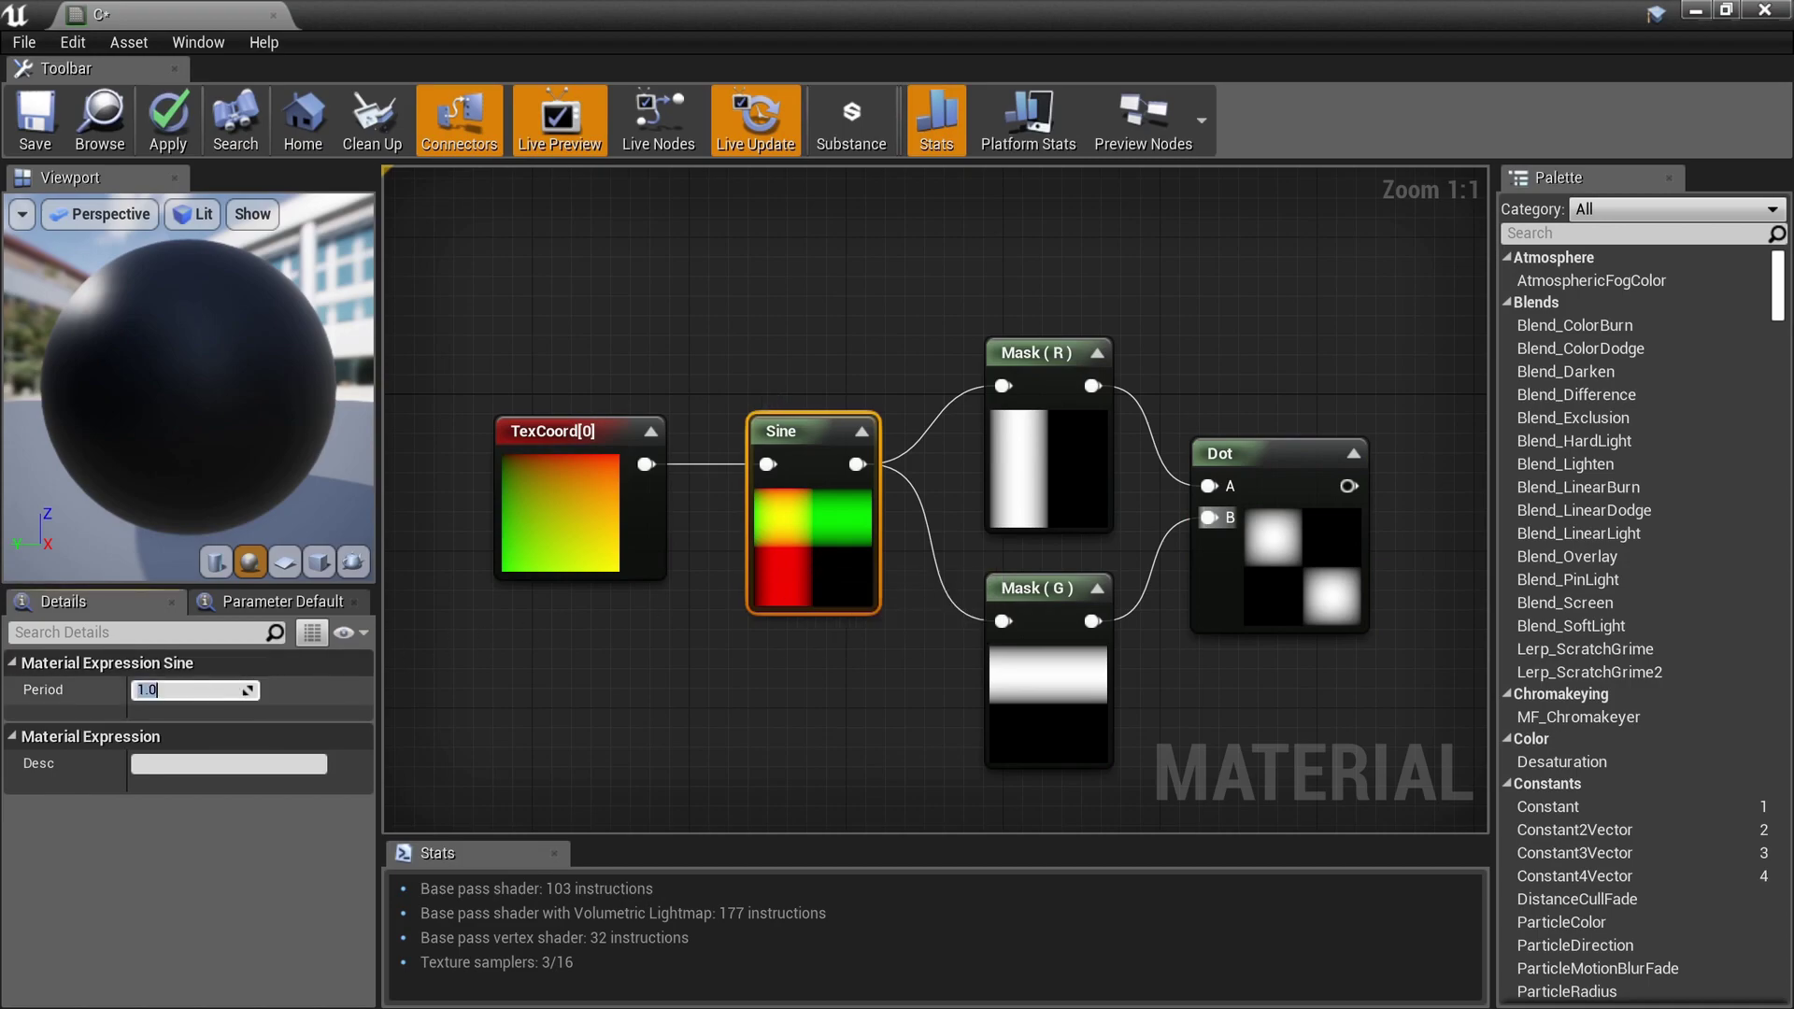
click(803, 648)
click(809, 564)
right_drag(1180, 664, 1075, 649)
ctrl+scroll(1225, 626, up, 6)
scroll(1070, 497, down, 5)
right_drag(1038, 560, 1236, 566)
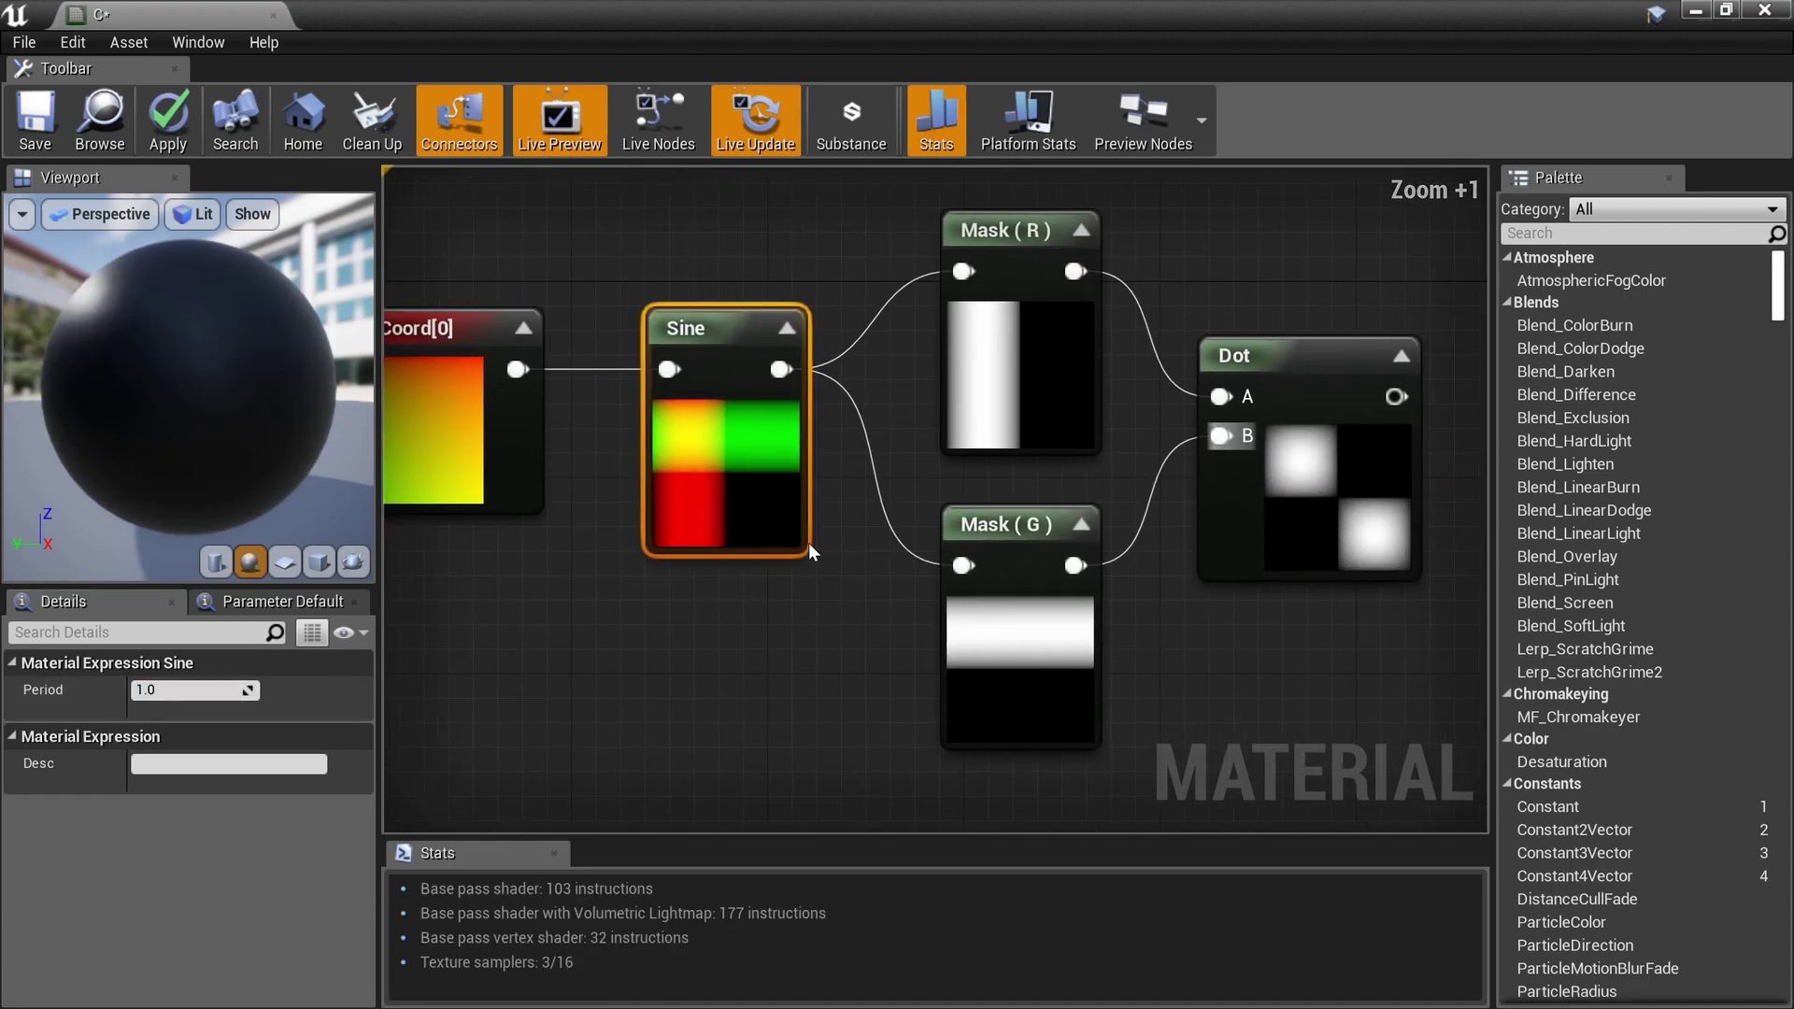
Step: Set the Sine node's Period to 0.5 and look over the mask and Dot previews
text(0.5)
key(Return)
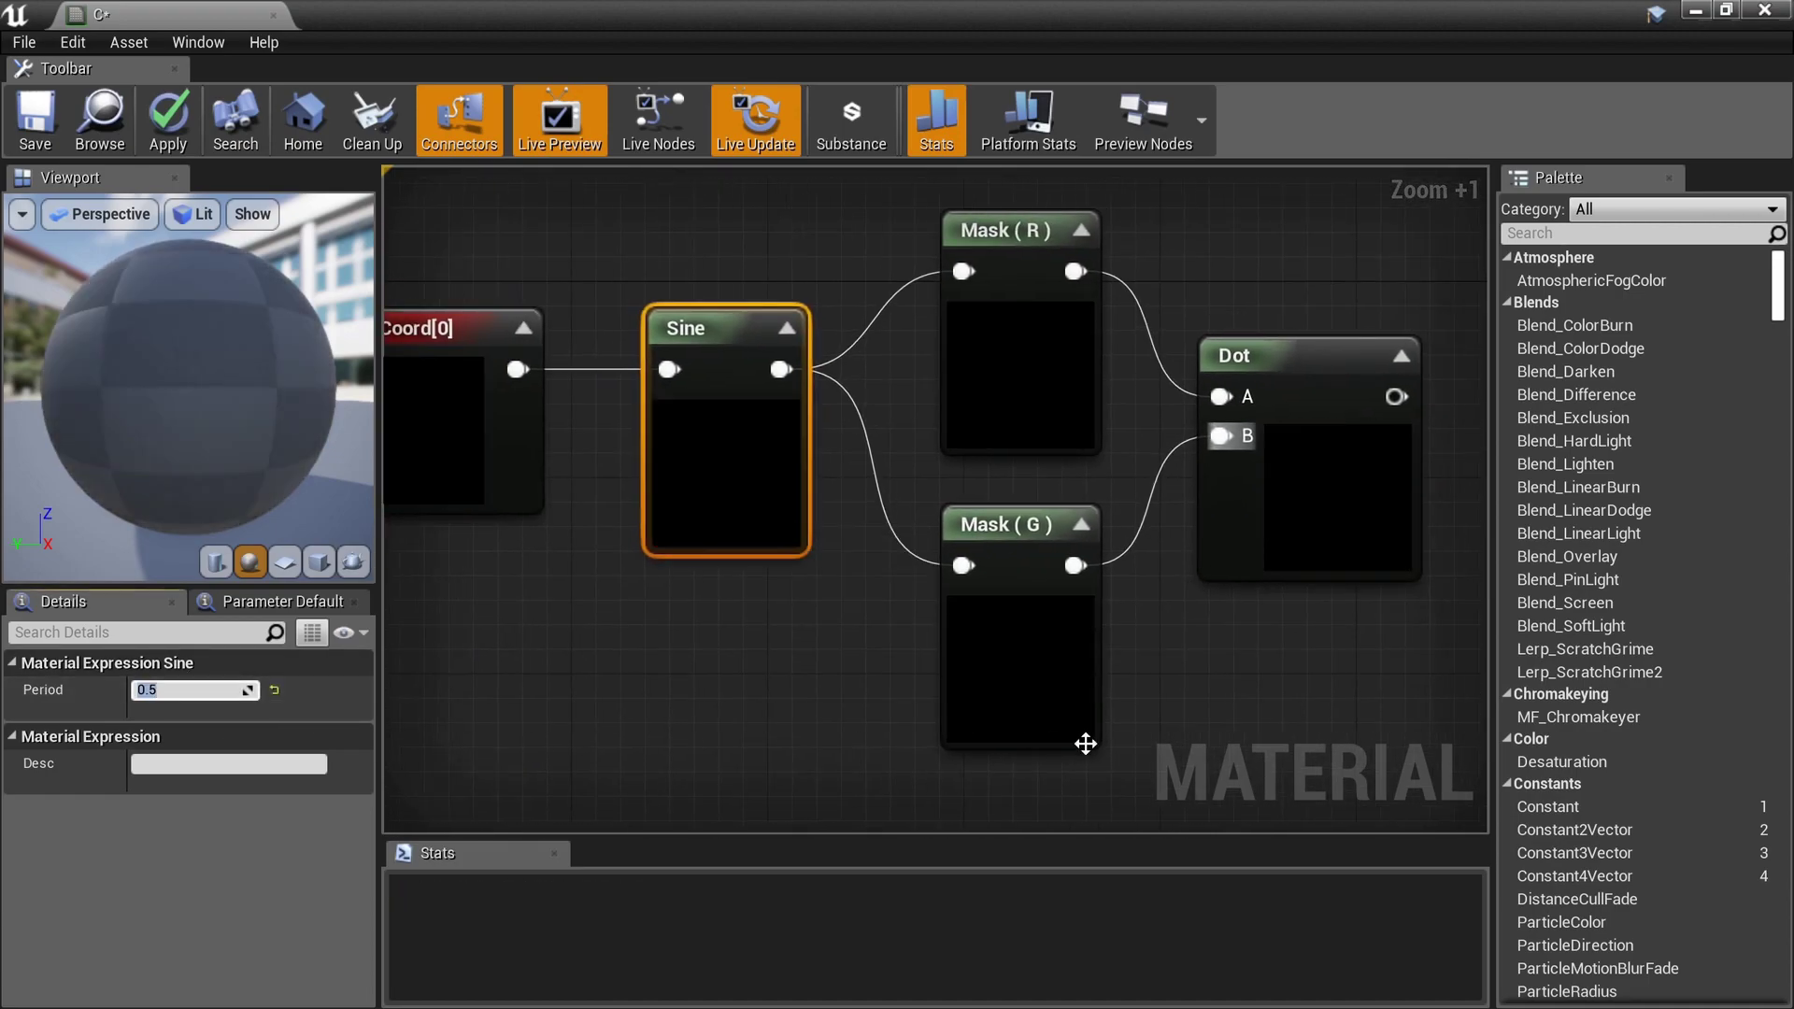
right_drag(1382, 721, 1249, 706)
right_drag(657, 603, 790, 607)
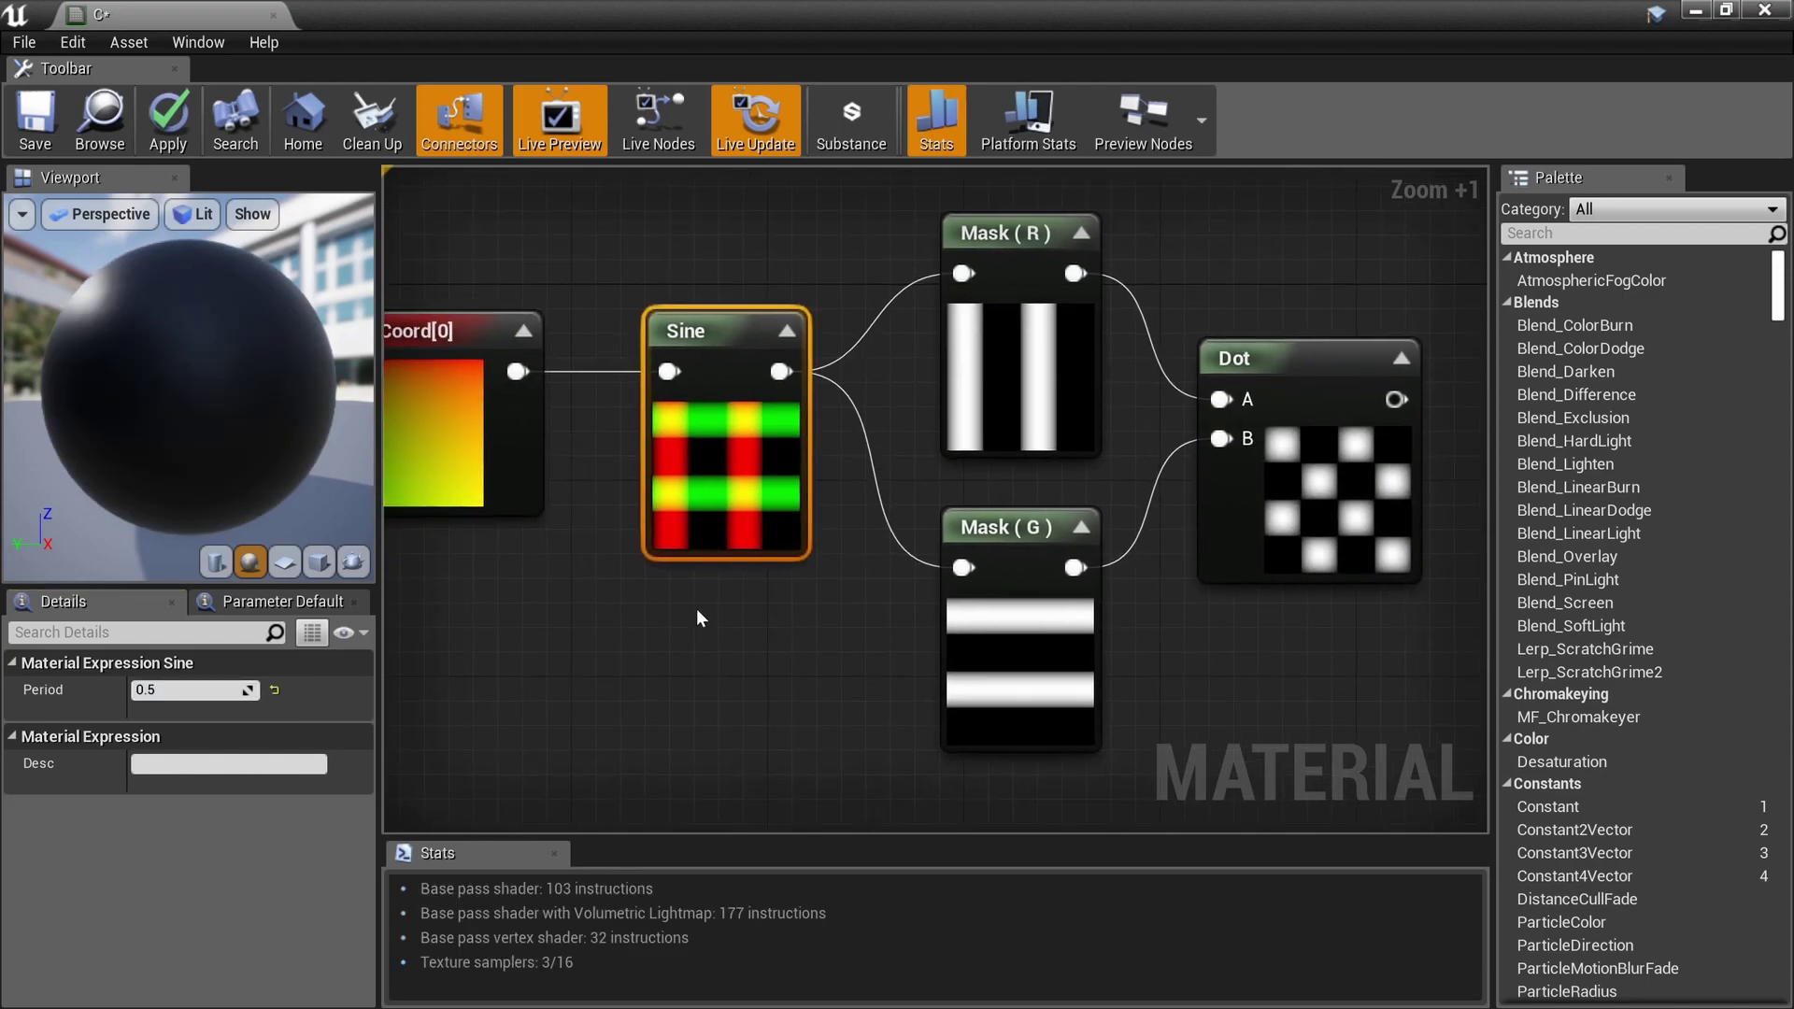
Step: Set the Sine node's Period to 2 and inspect the Sine, mask and Dot previews up close
text(2)
key(Return)
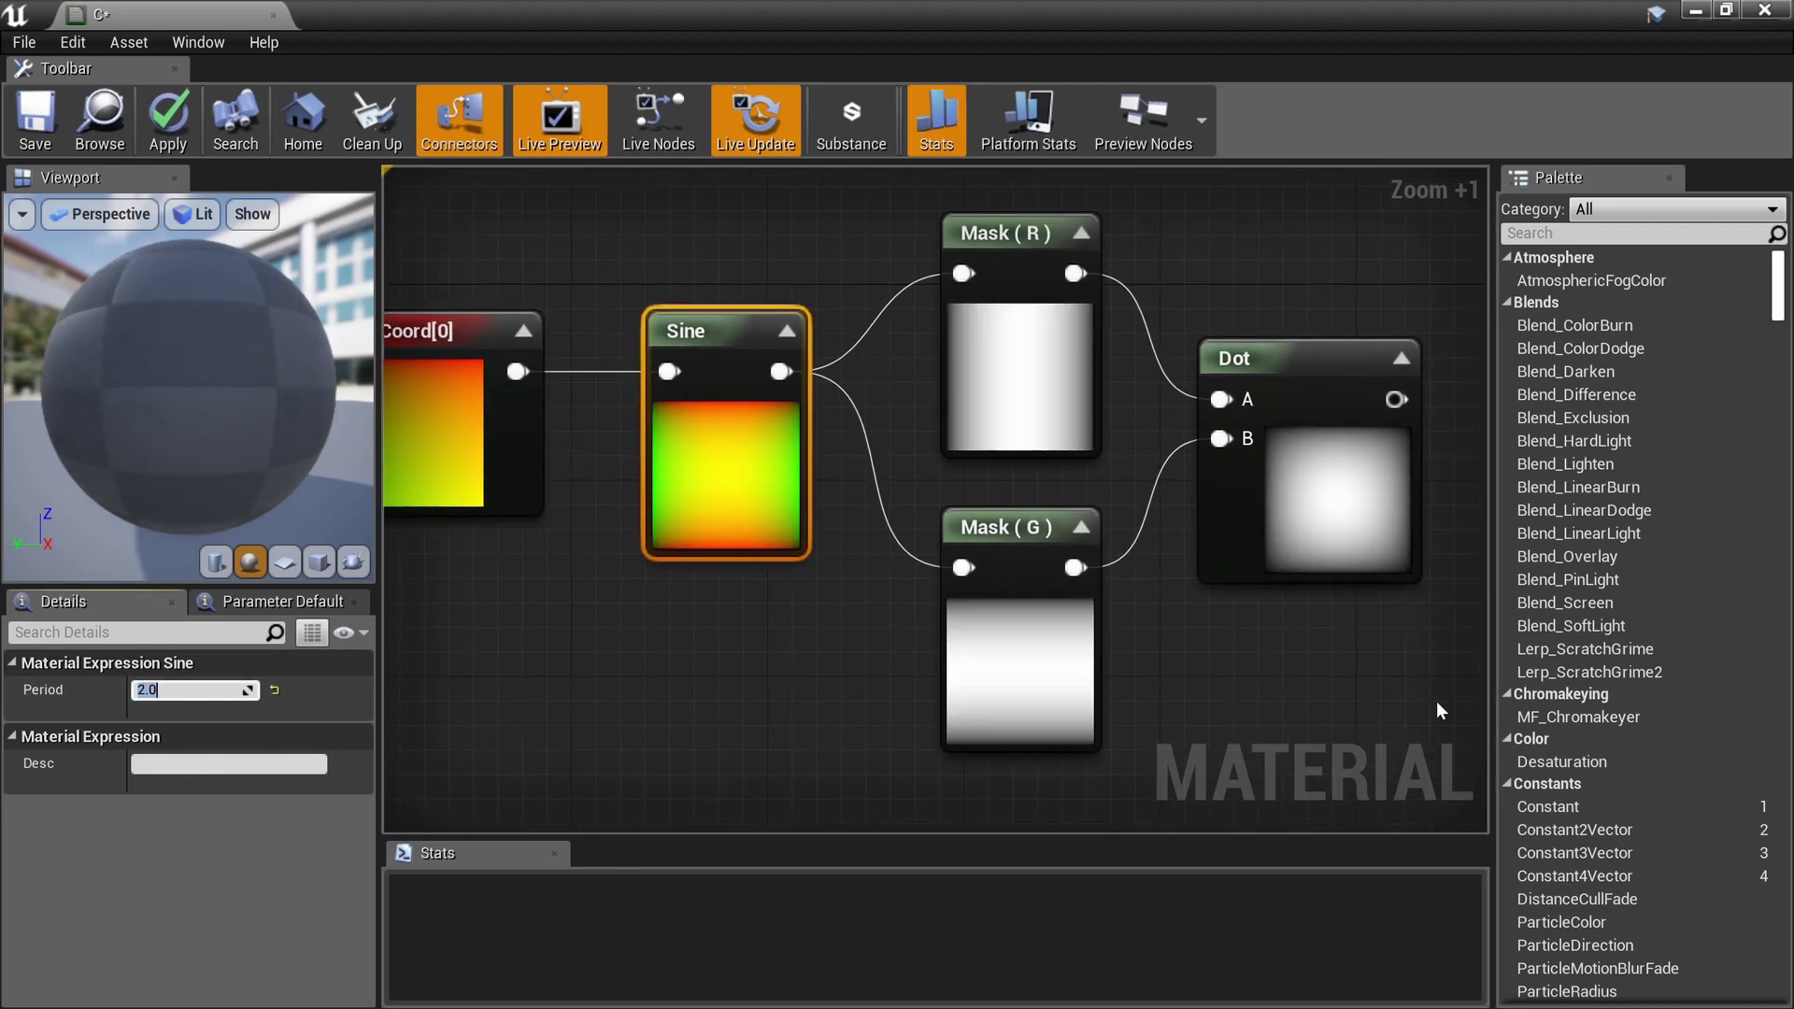
right_drag(1279, 601, 1209, 592)
scroll(1159, 444, up, 4)
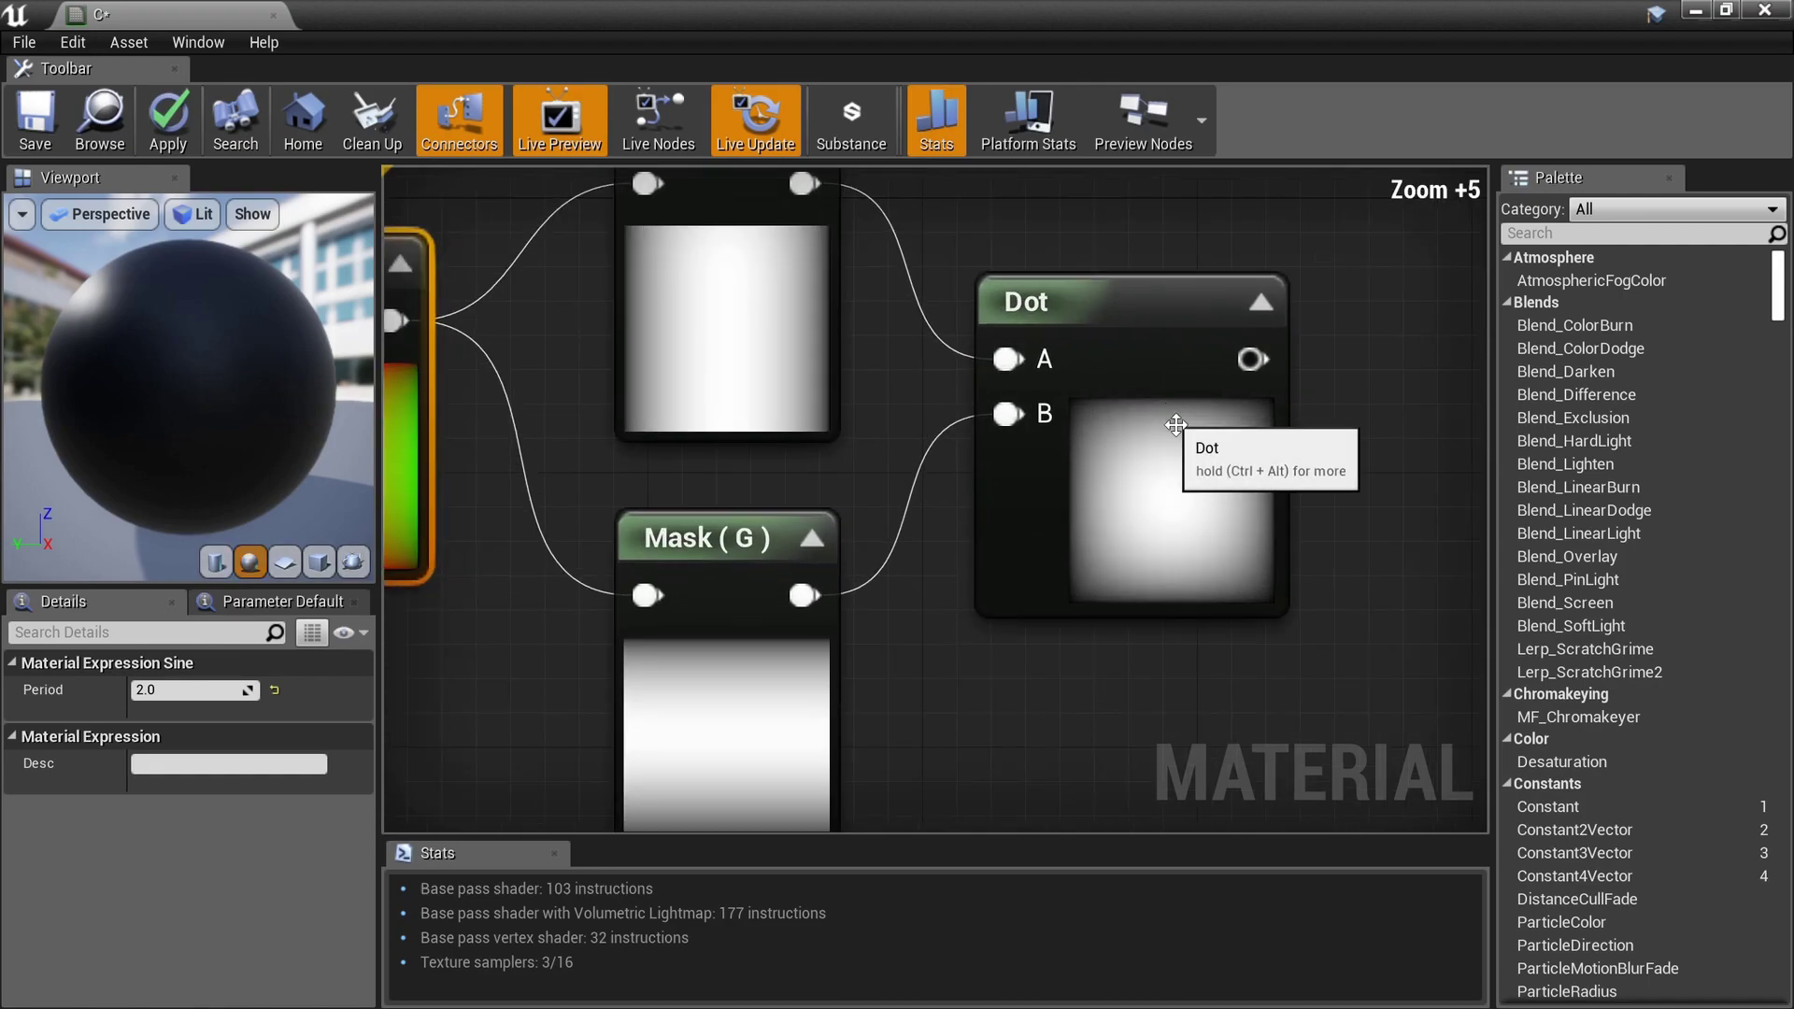
scroll(827, 340, down, 2)
right_drag(827, 340, 1073, 367)
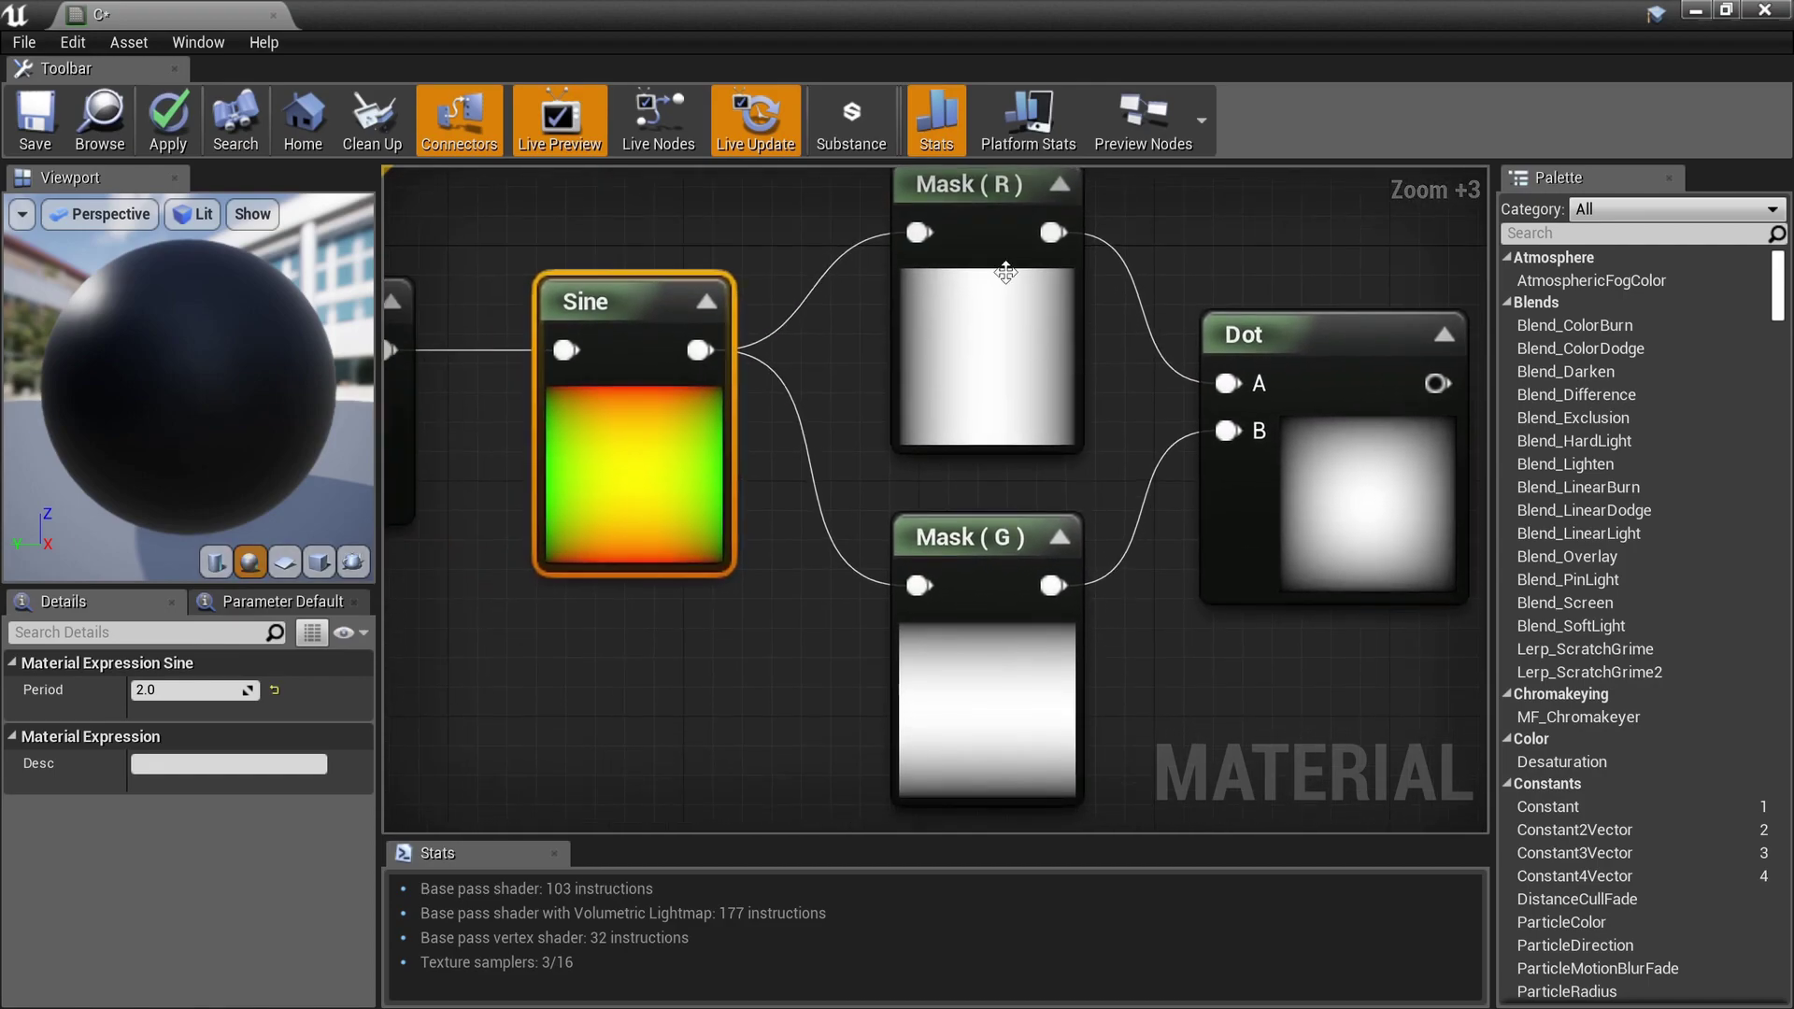
right_drag(1121, 690, 1019, 666)
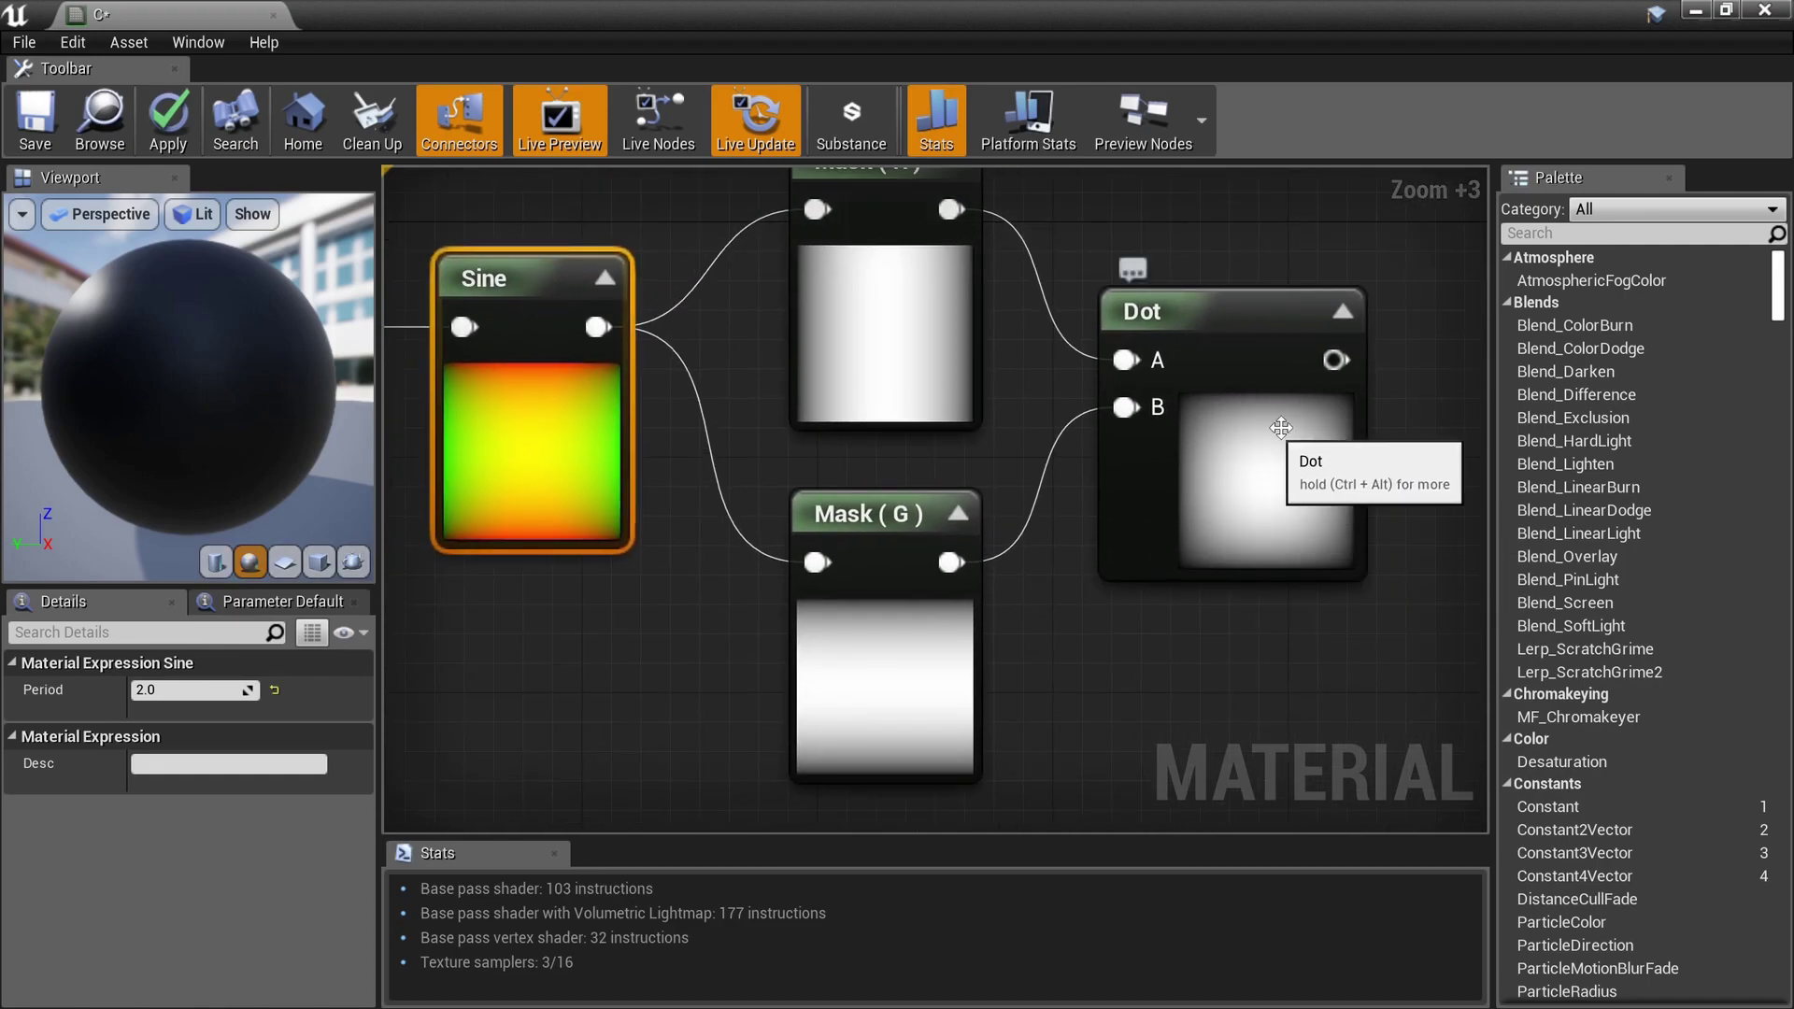
right_drag(695, 521, 807, 533)
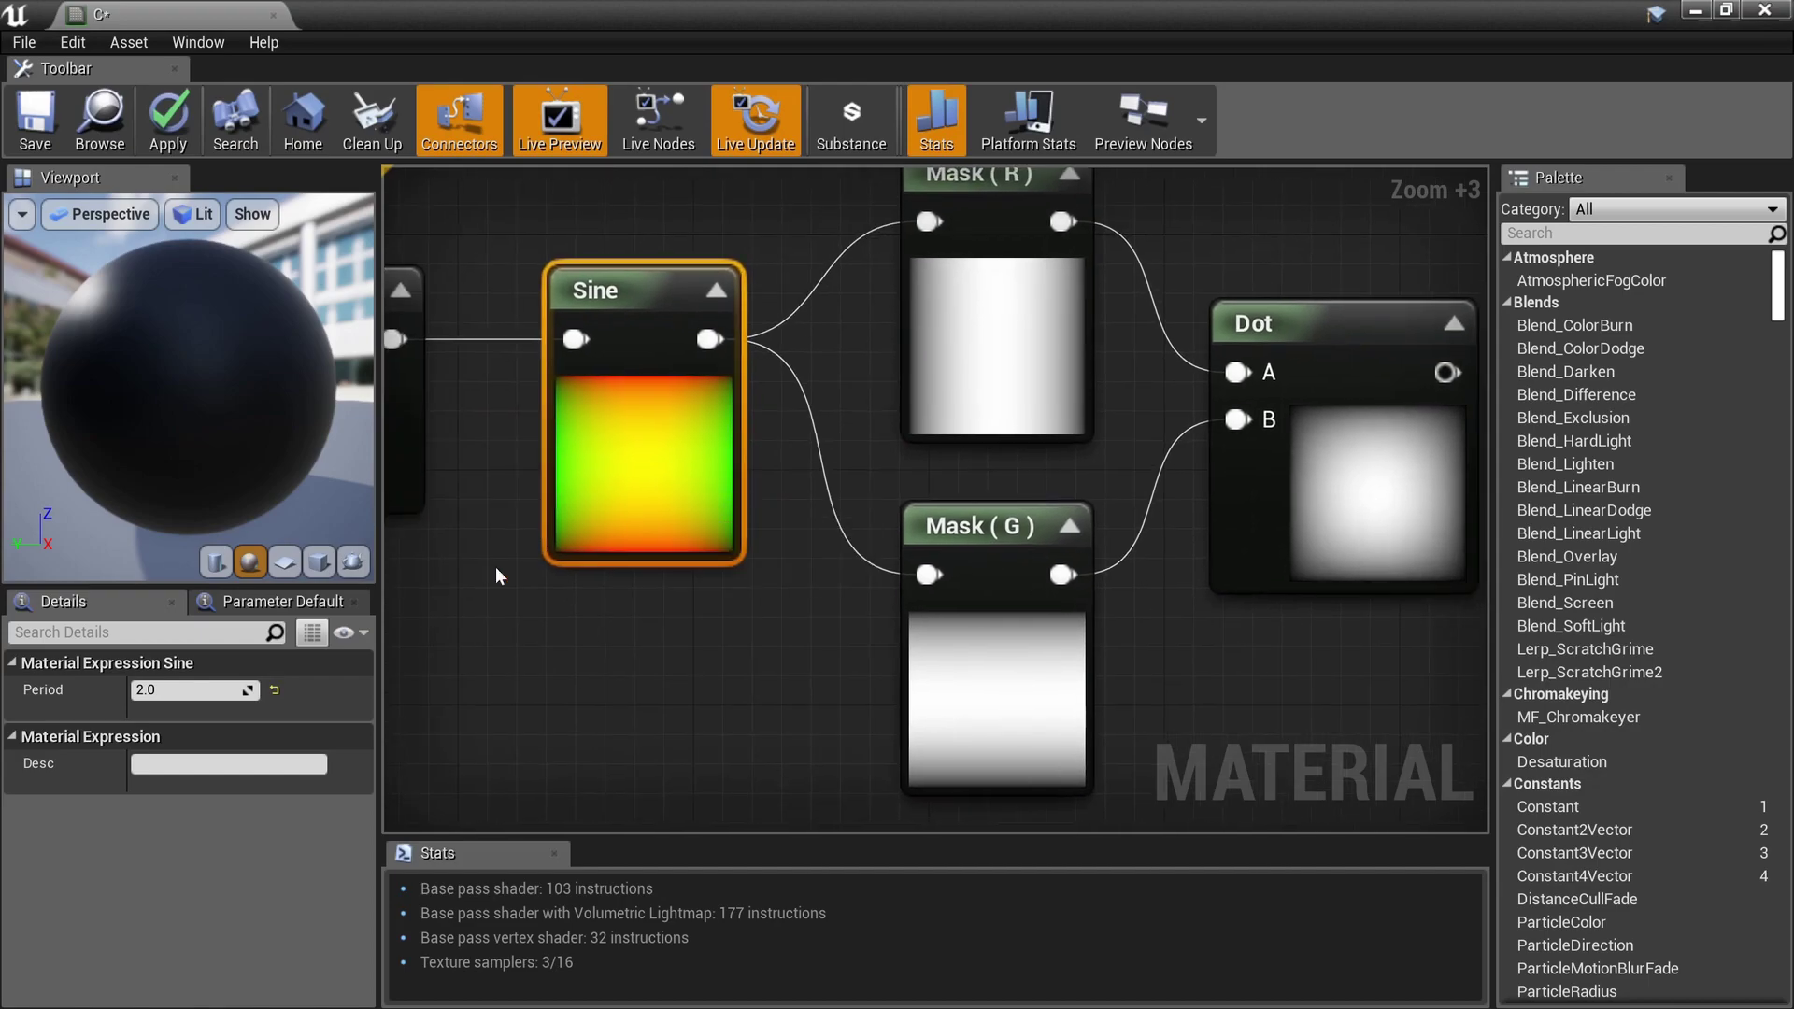
Step: Try Sine Period values of 1, 0.5, 0.25 and 0.125 in turn to compare the pattern previews
click(219, 689)
text(1)
key(Return)
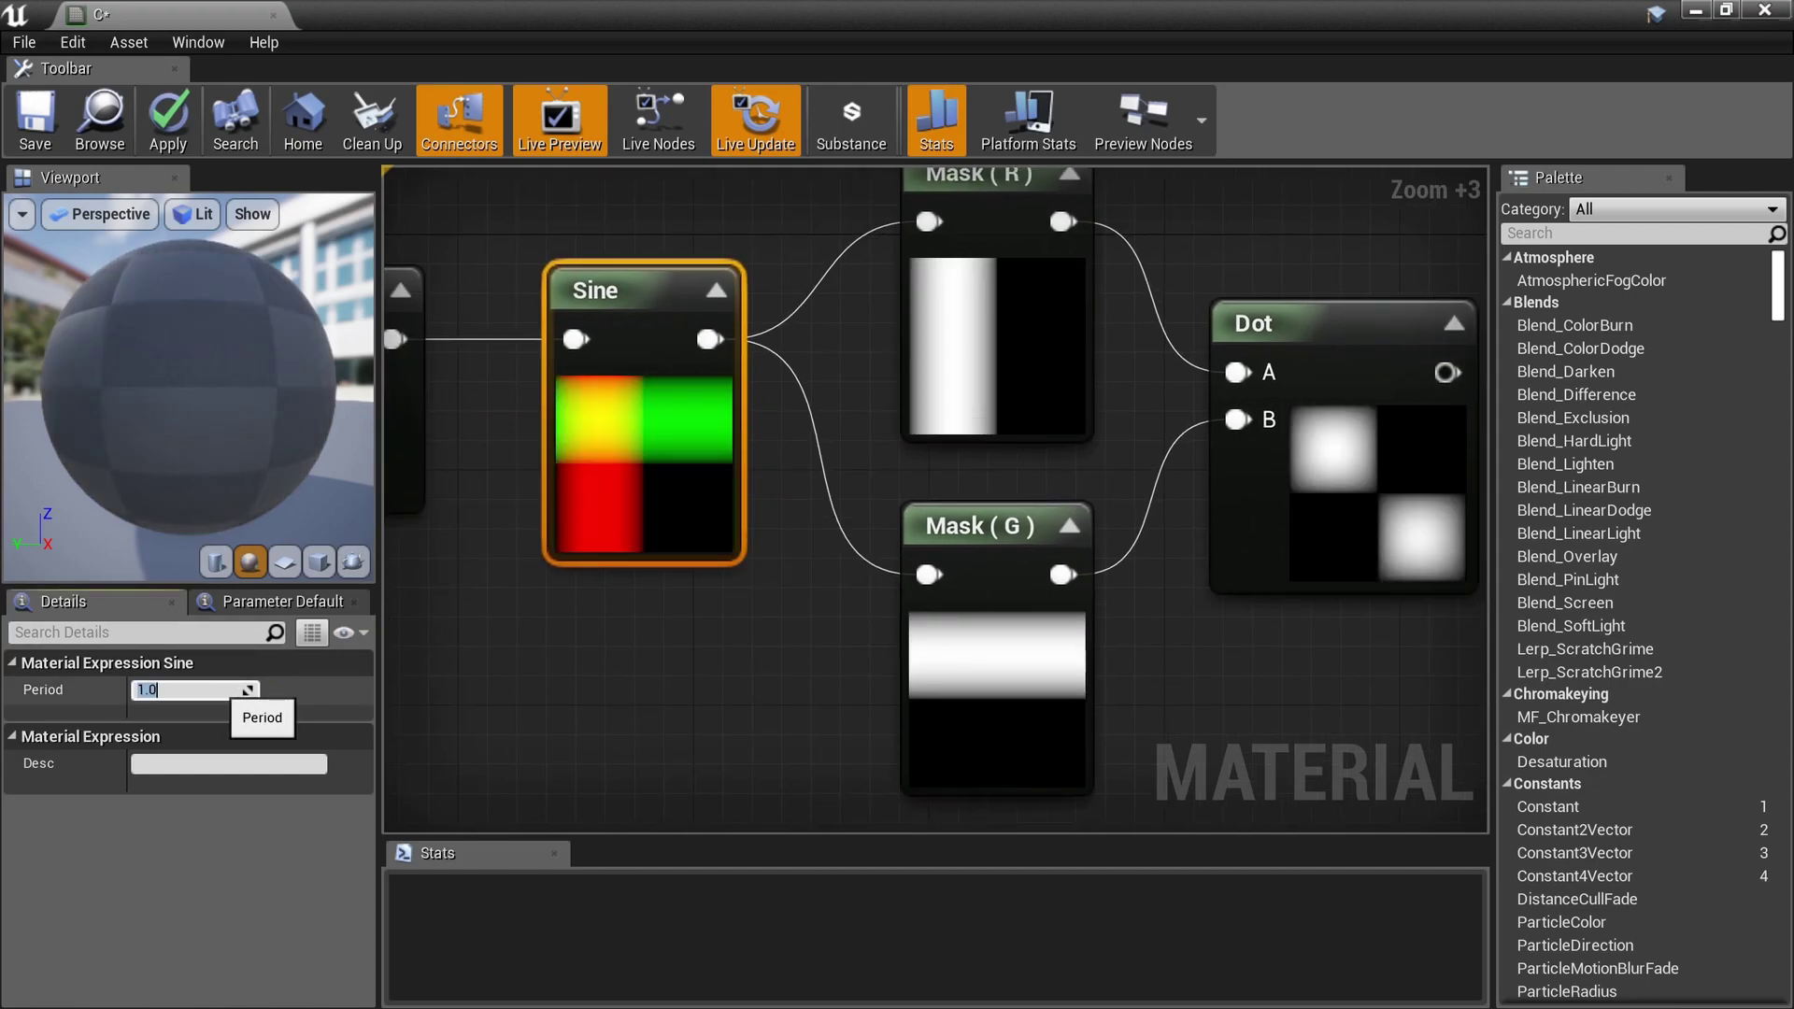
text(0.5)
key(Return)
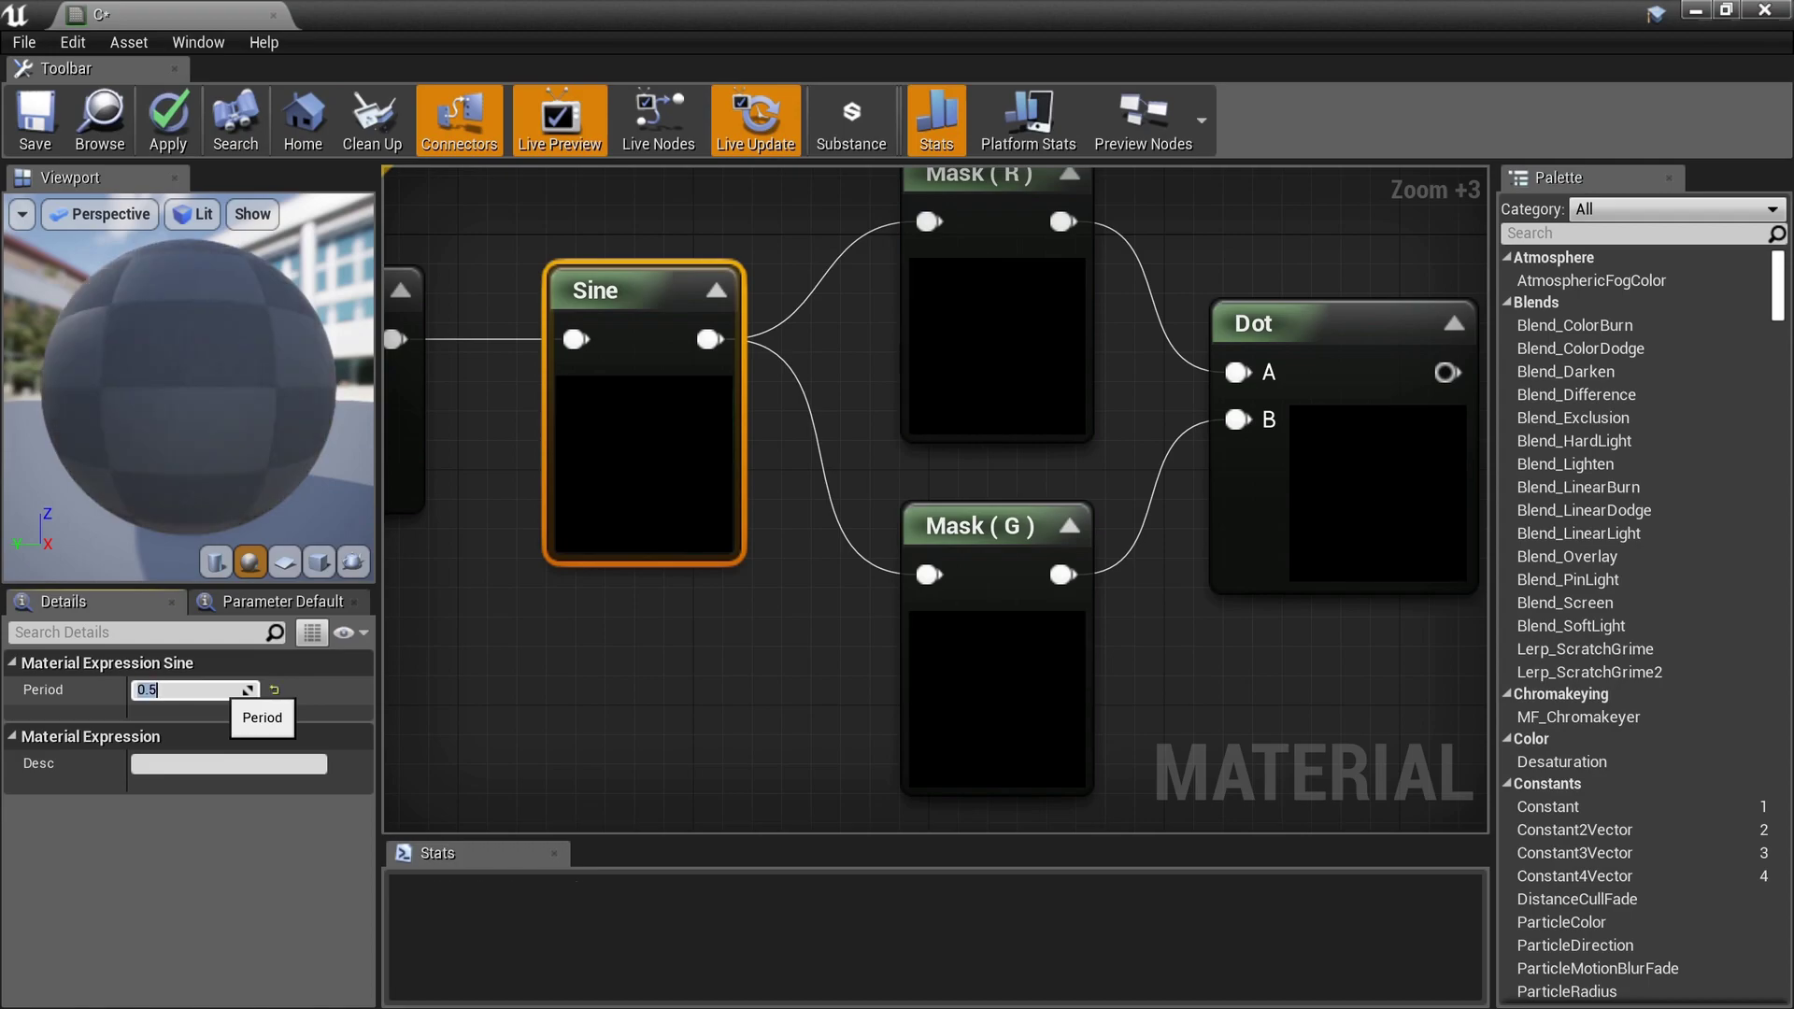
text(0.25)
key(Return)
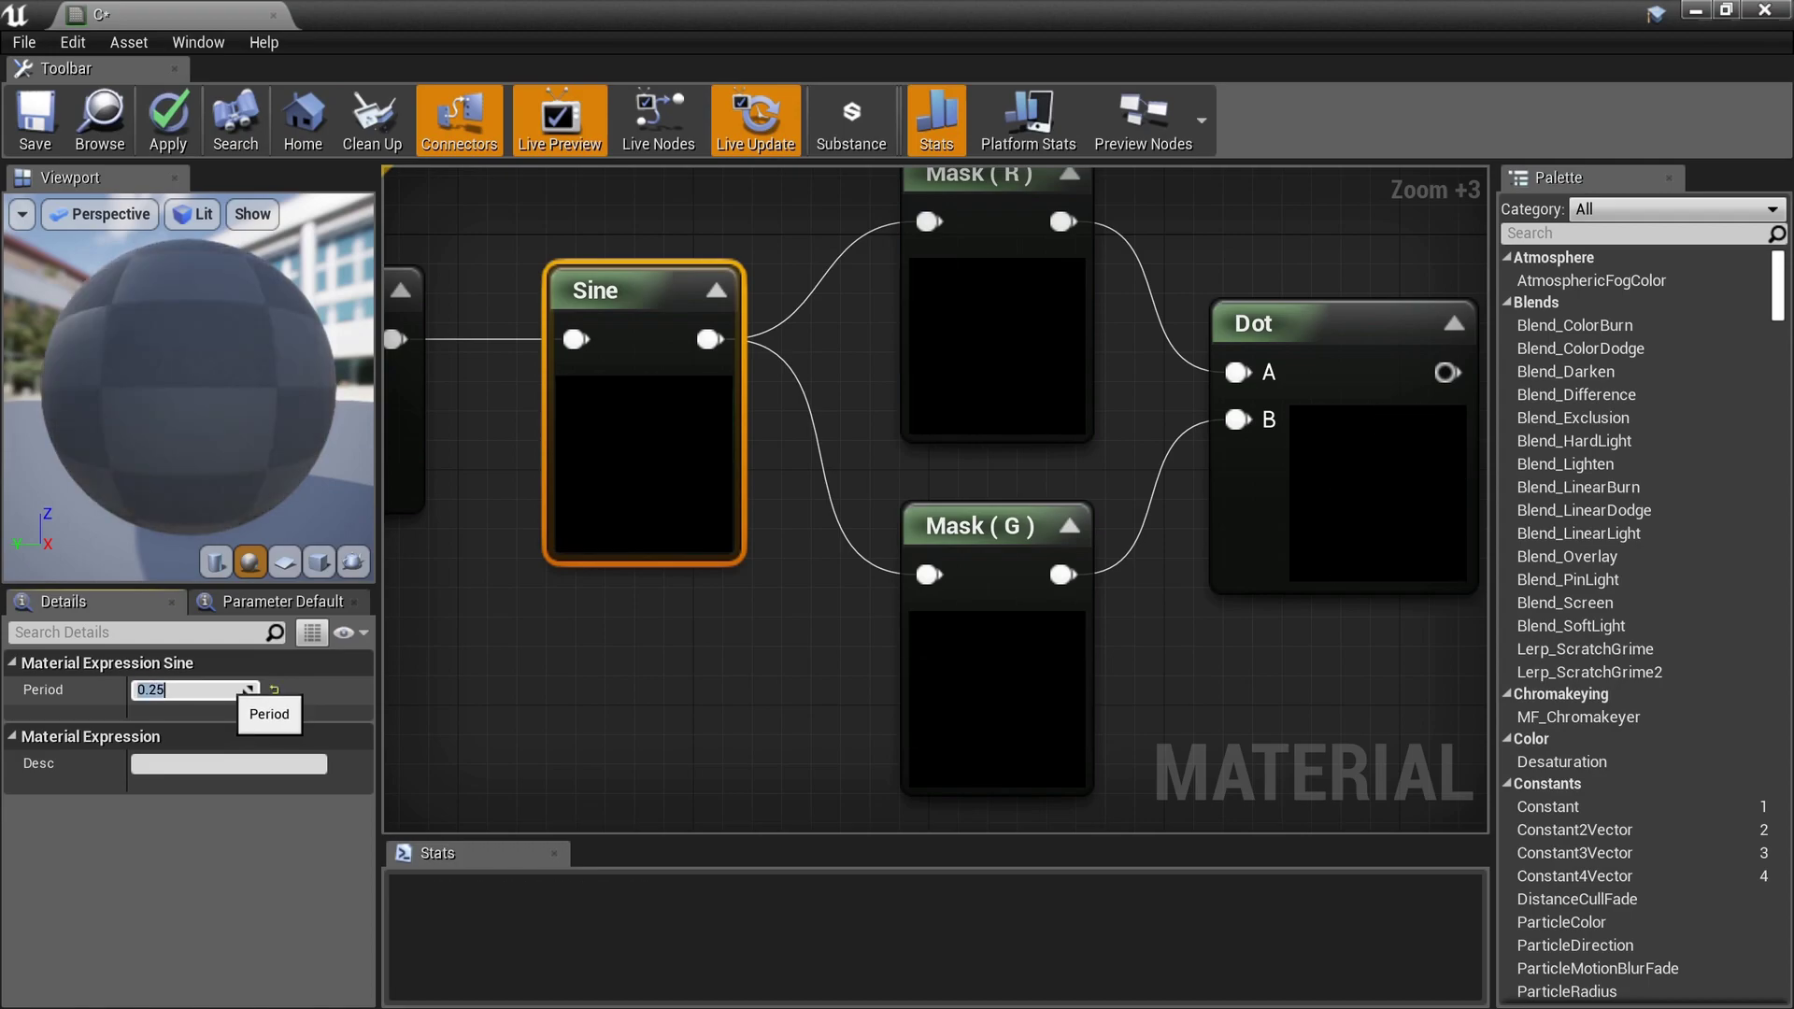
text(0.125)
key(Return)
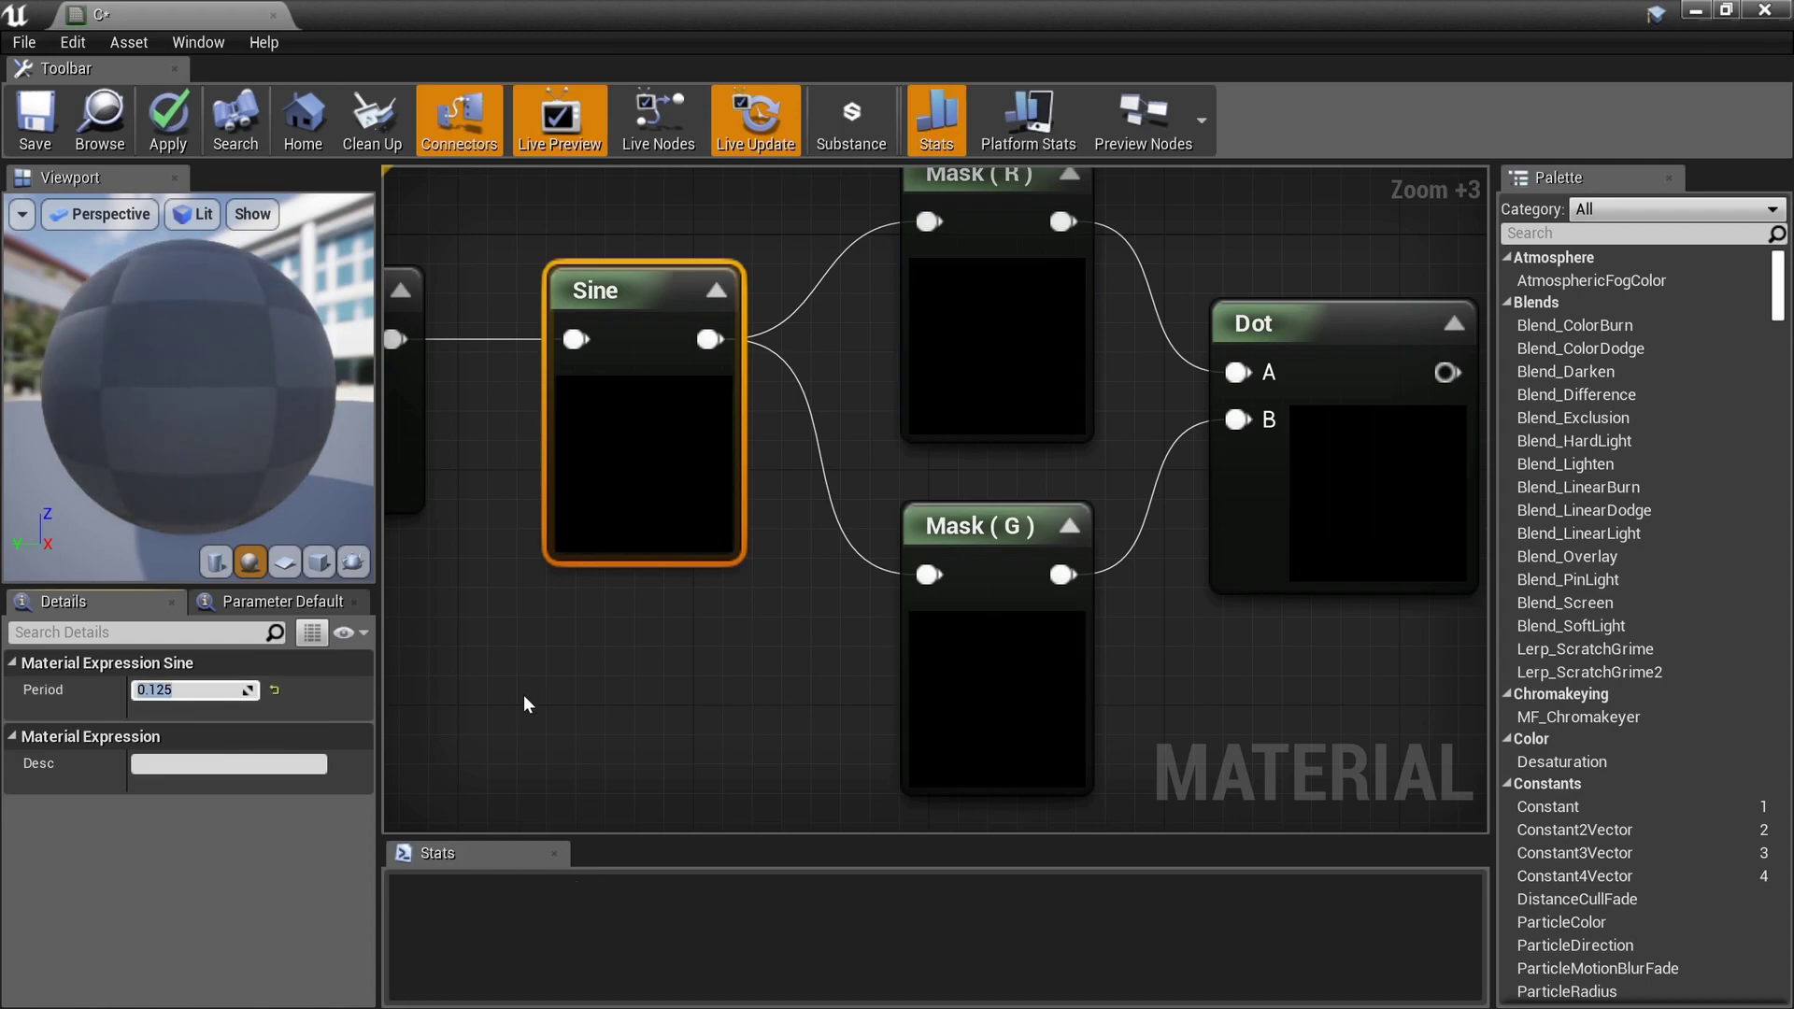
Step: Set the Sine node's Period to 0.0625 and inspect the Dot preview up close
text(0.0625)
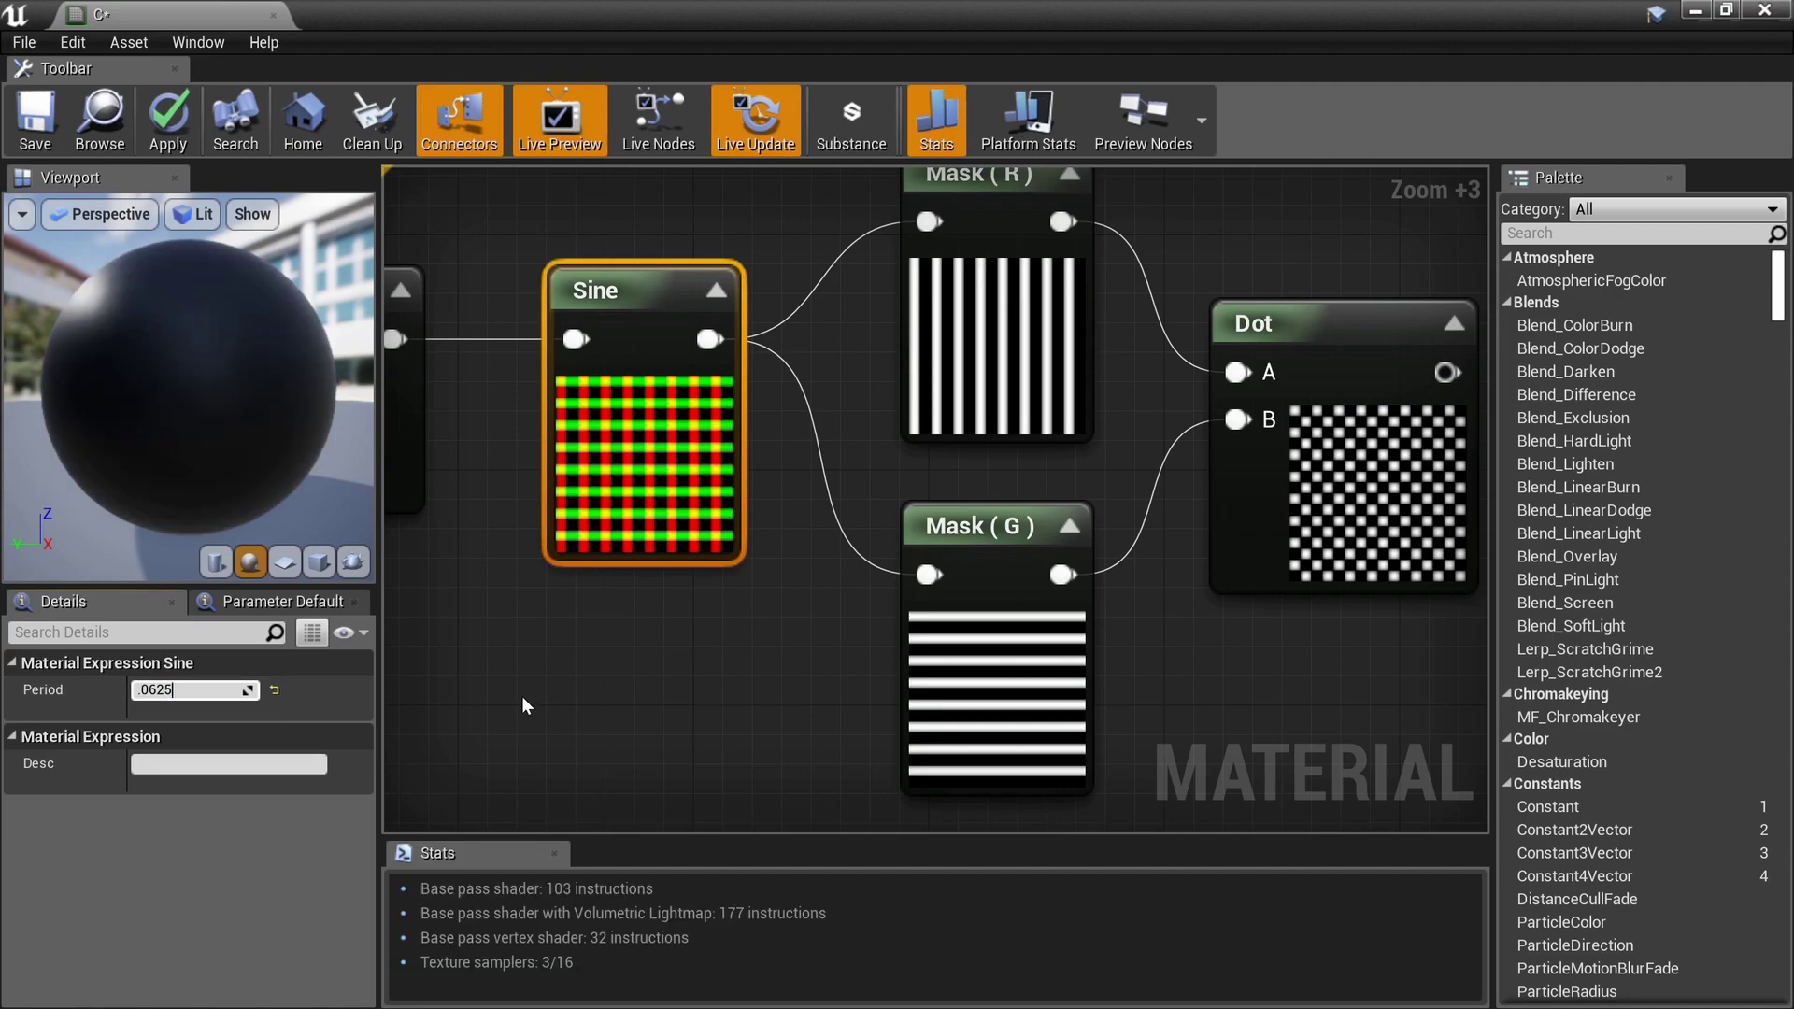
key(Return)
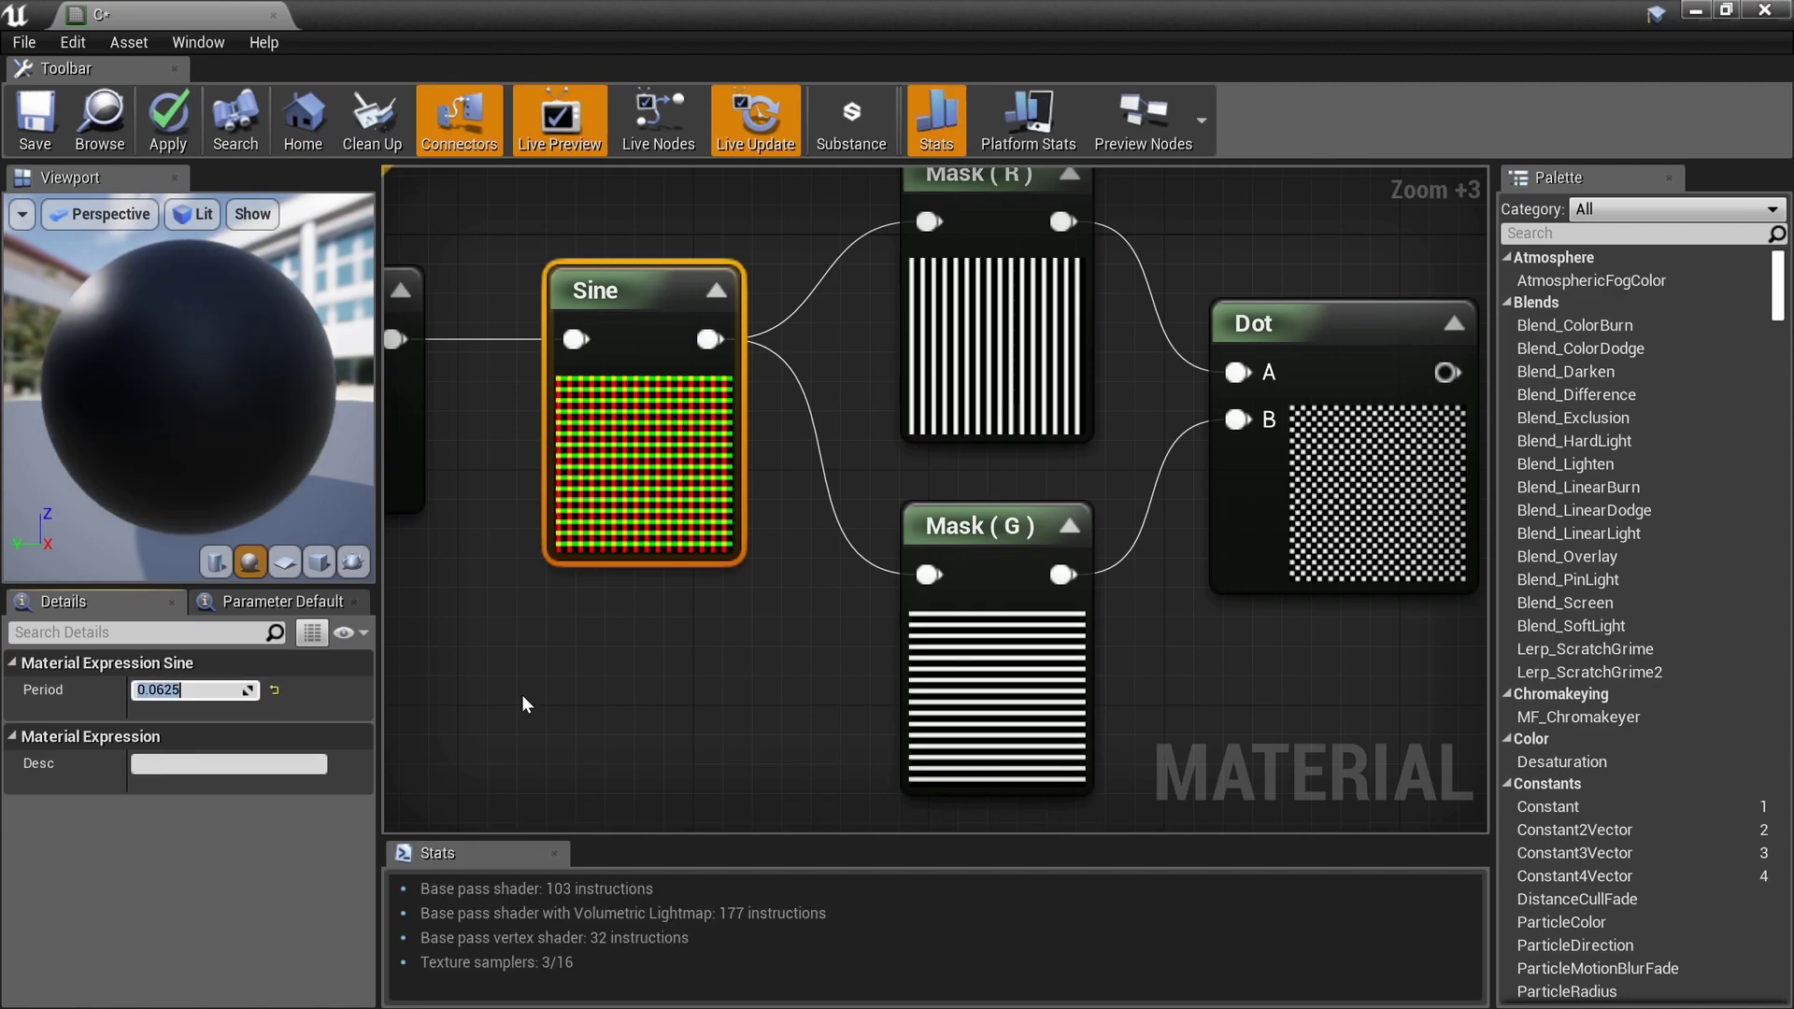
right_drag(1301, 540, 1172, 534)
scroll(1239, 581, up, 4)
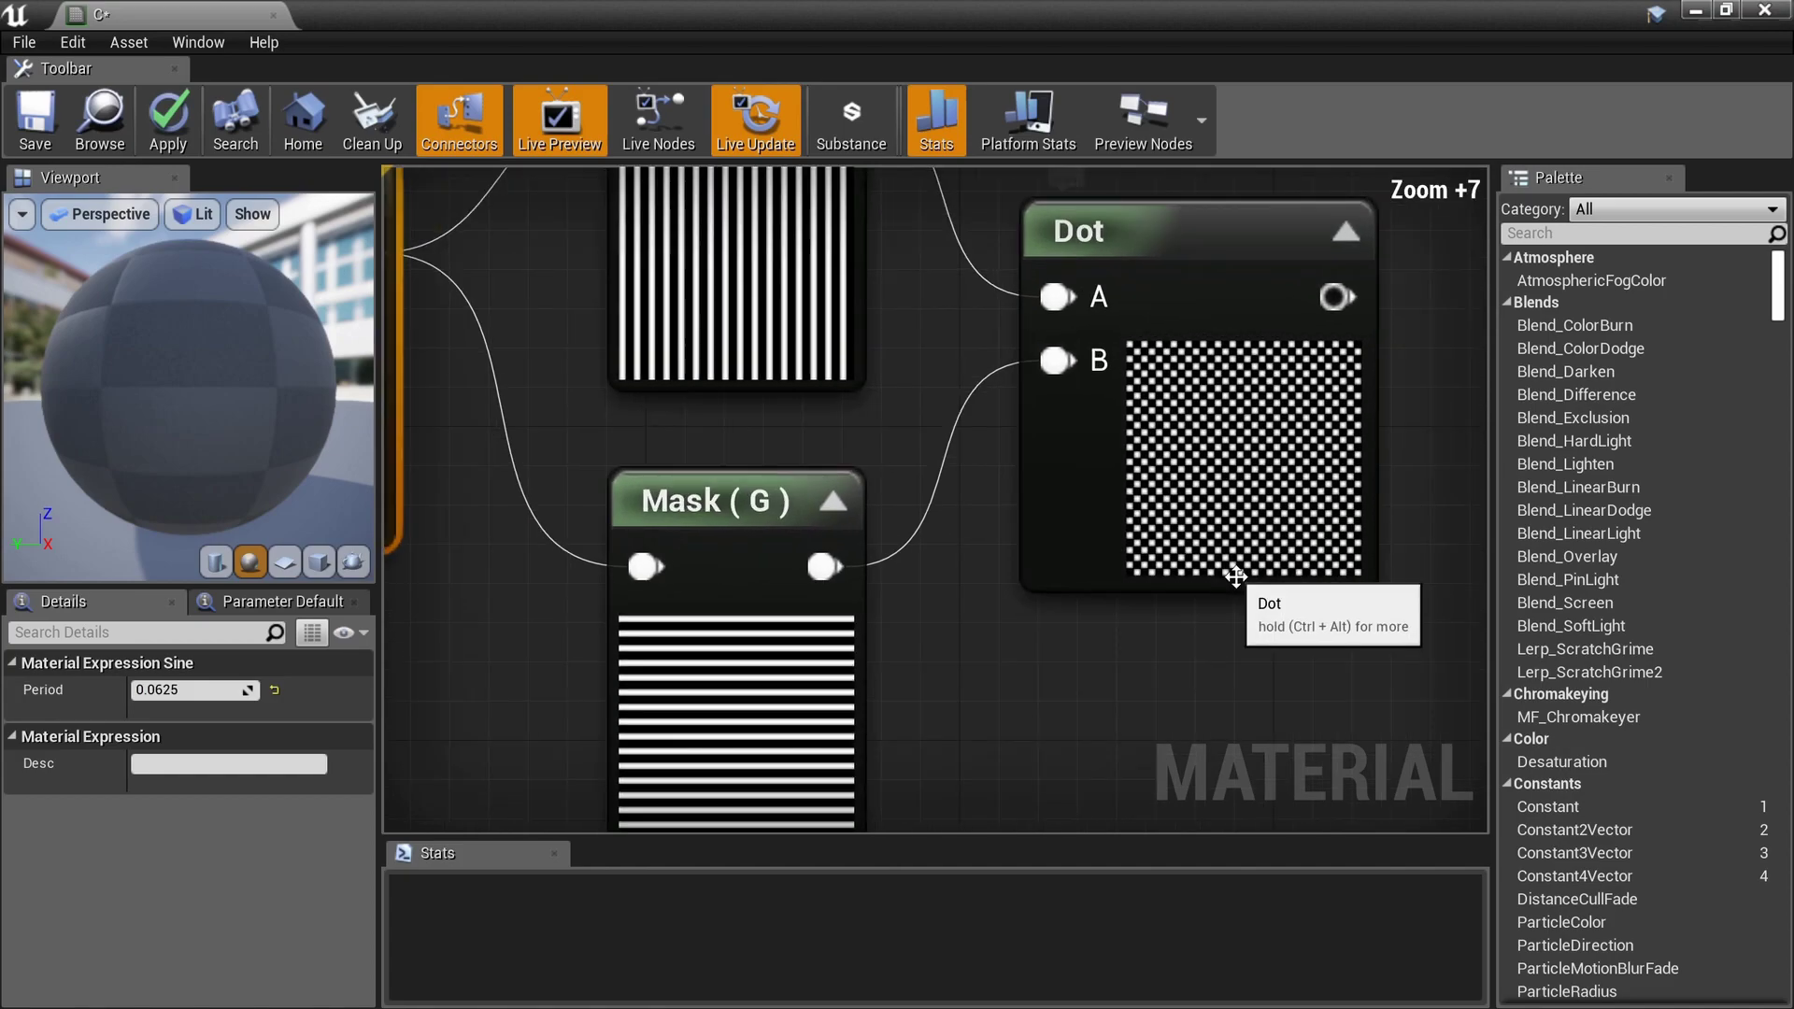
scroll(953, 579, down, 1)
Step: Try a Sine Period of 0.25, settle on 0.5, and inspect the Dot preview
text(.25)
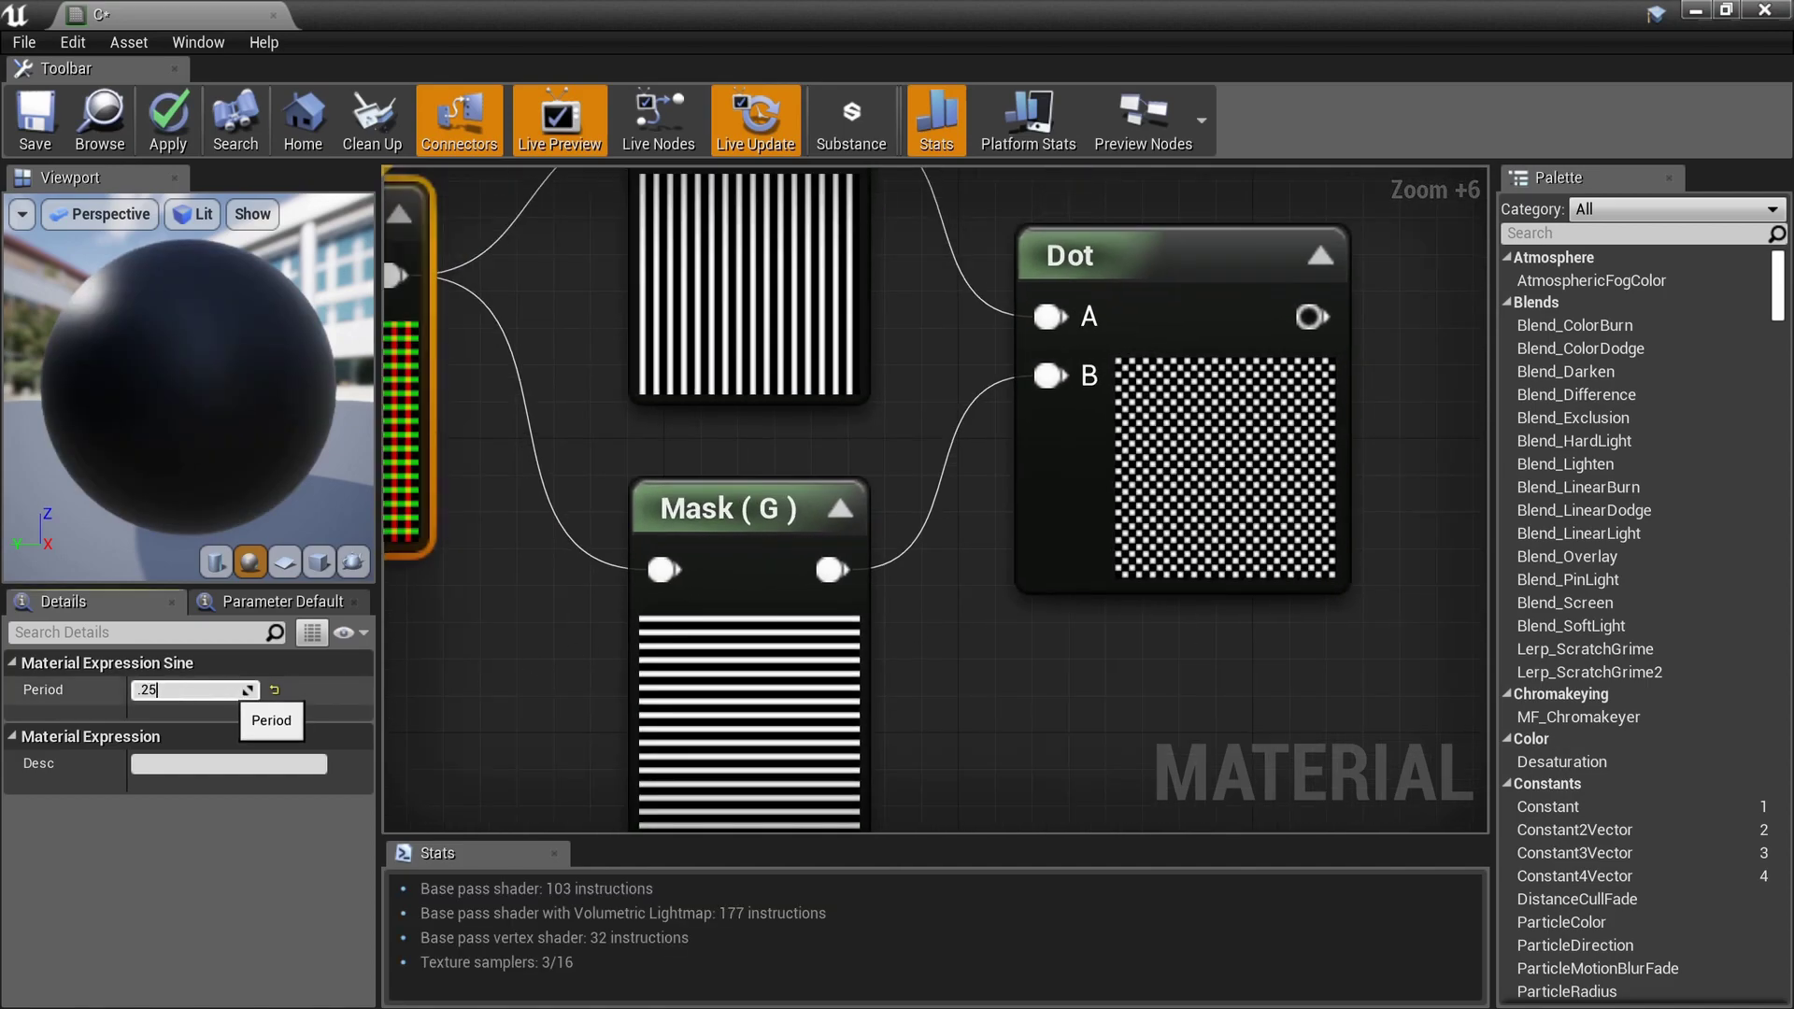
key(Return)
text(0.5)
key(Return)
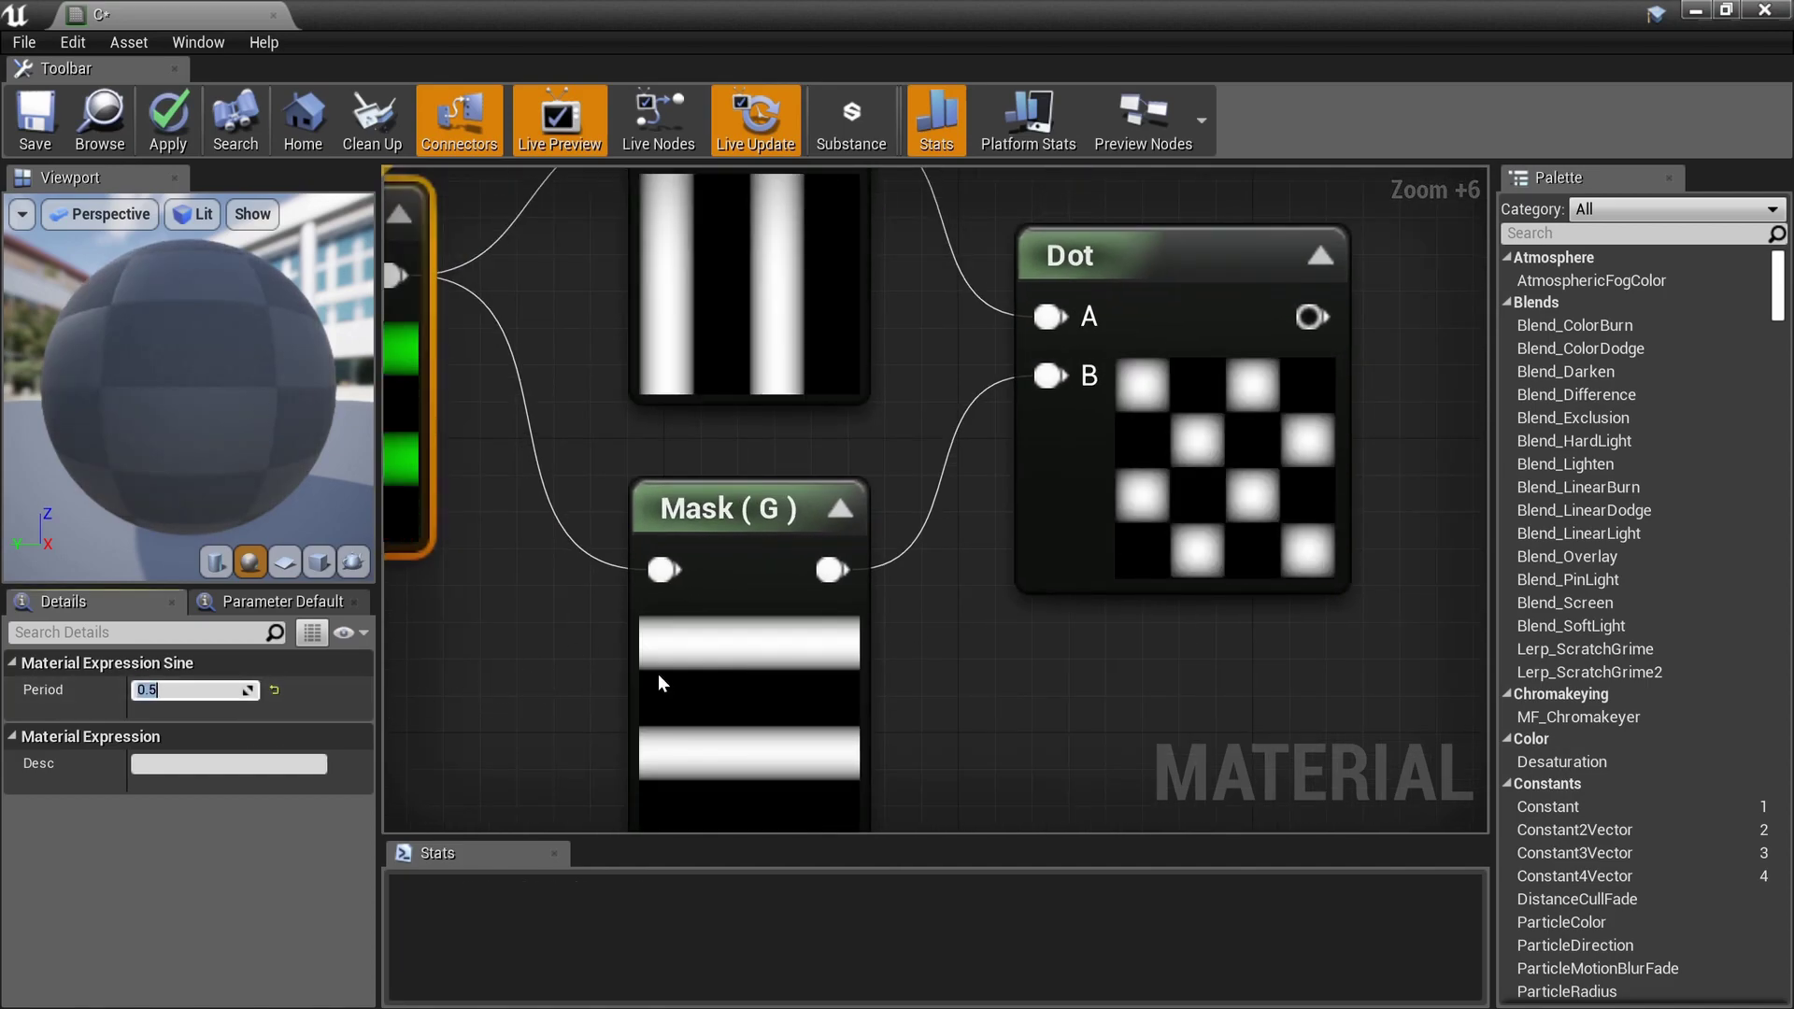
scroll(1074, 692, down, 7)
right_drag(1089, 681, 1068, 626)
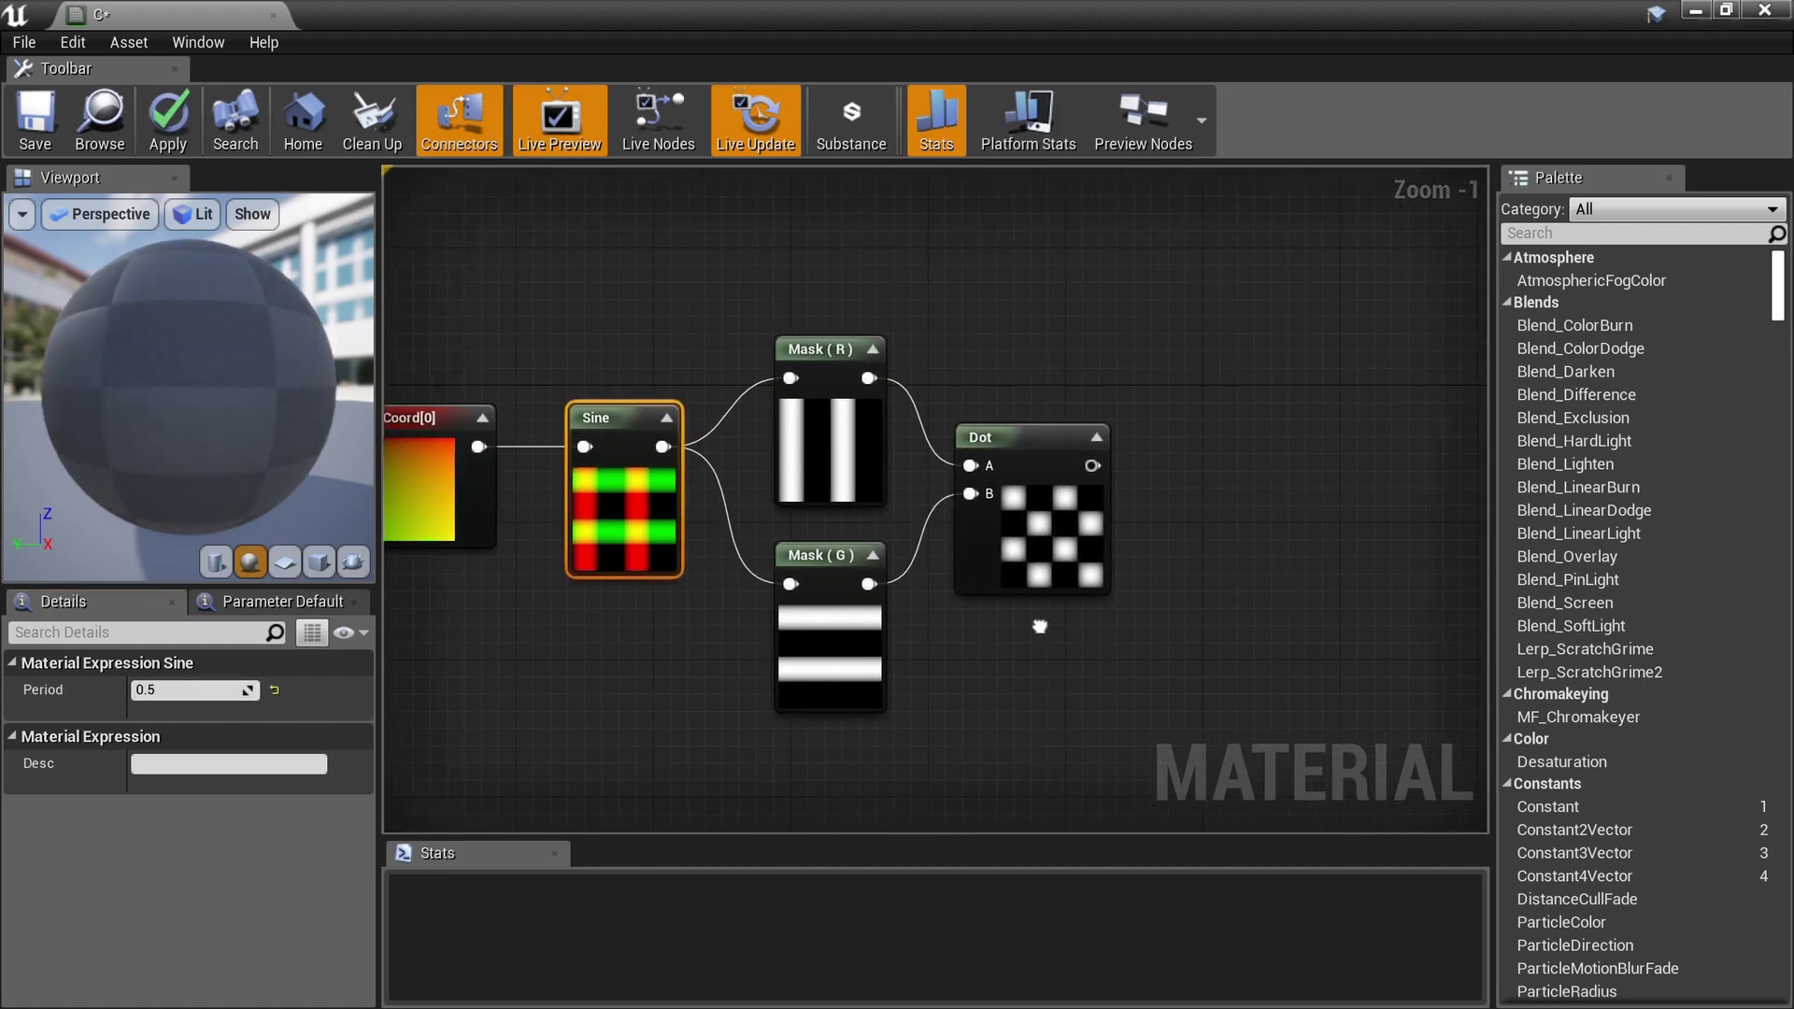
scroll(977, 489, up, 8)
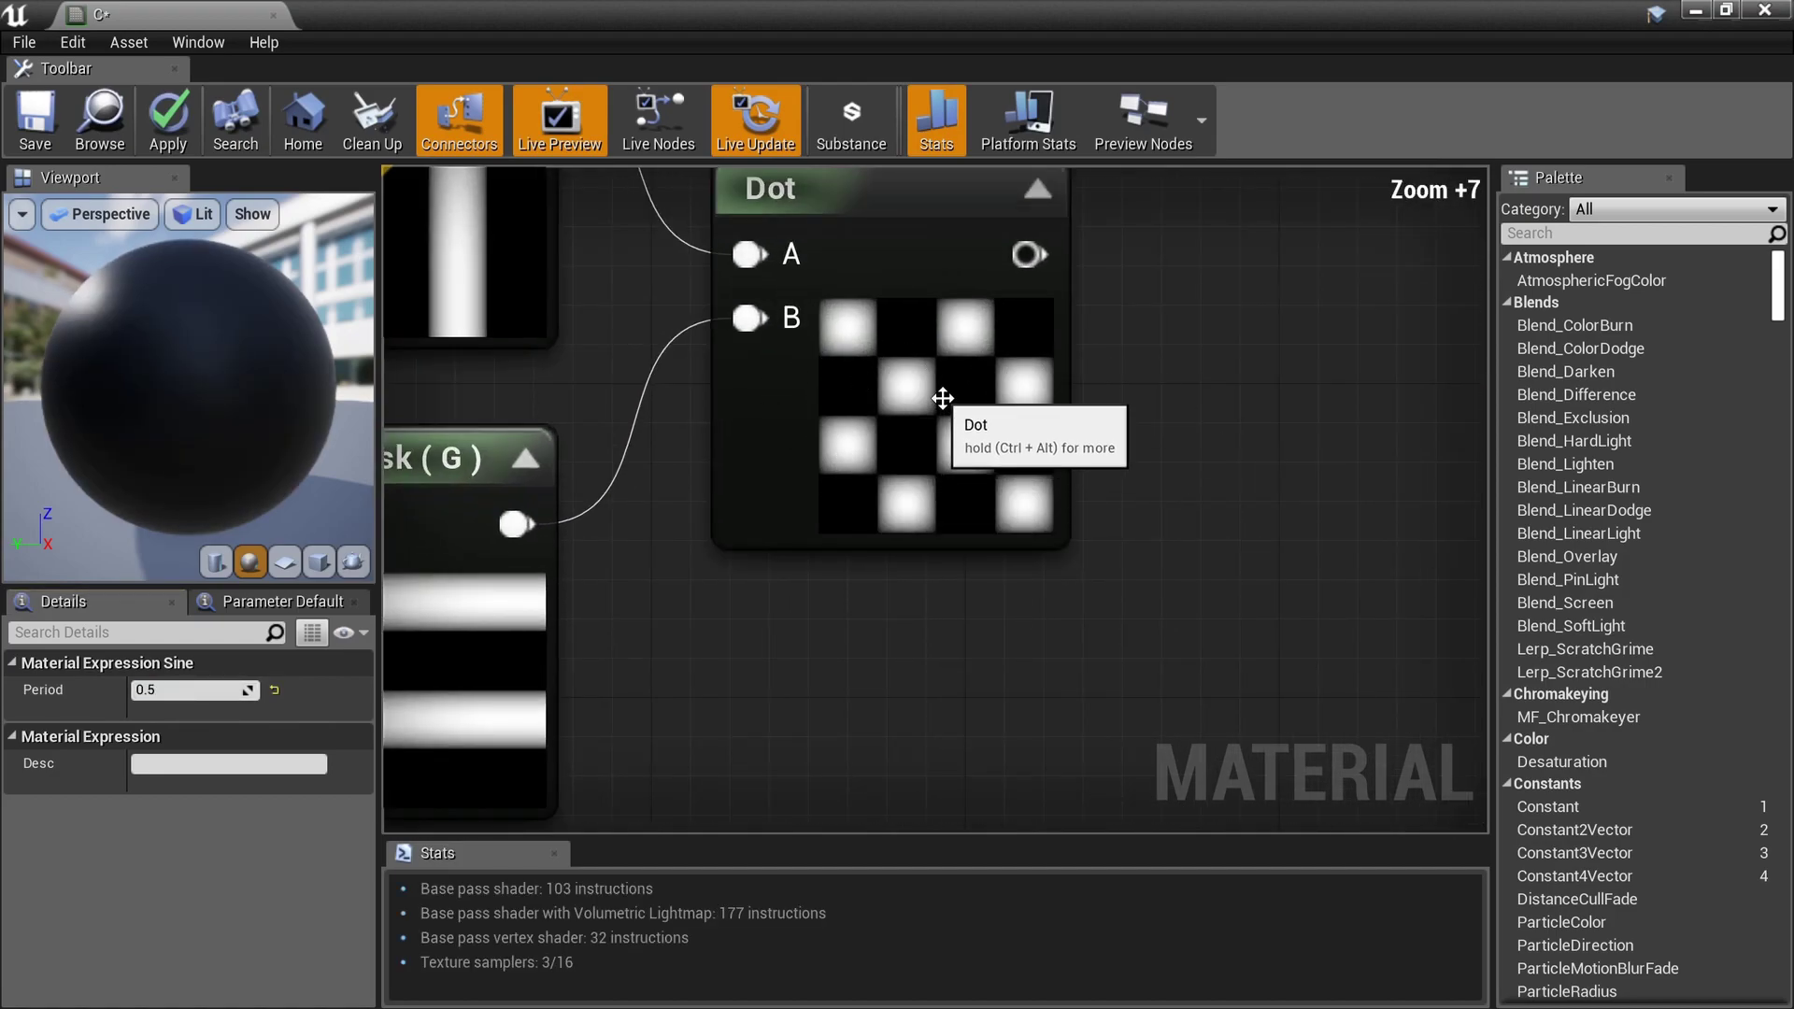
Step: Shift the node chain ending in Dot as a group to free space between Dot and the material node
scroll(940, 397, down, 9)
drag(1086, 551, 567, 387)
drag(947, 398, 829, 400)
Step: Add a Ceil node fed by the Dot output, expand its preview and compare it with Dot's
scroll(968, 451, up, 5)
right_drag(968, 452, 943, 521)
drag(1126, 425, 1230, 432)
text(ceil)
key(Return)
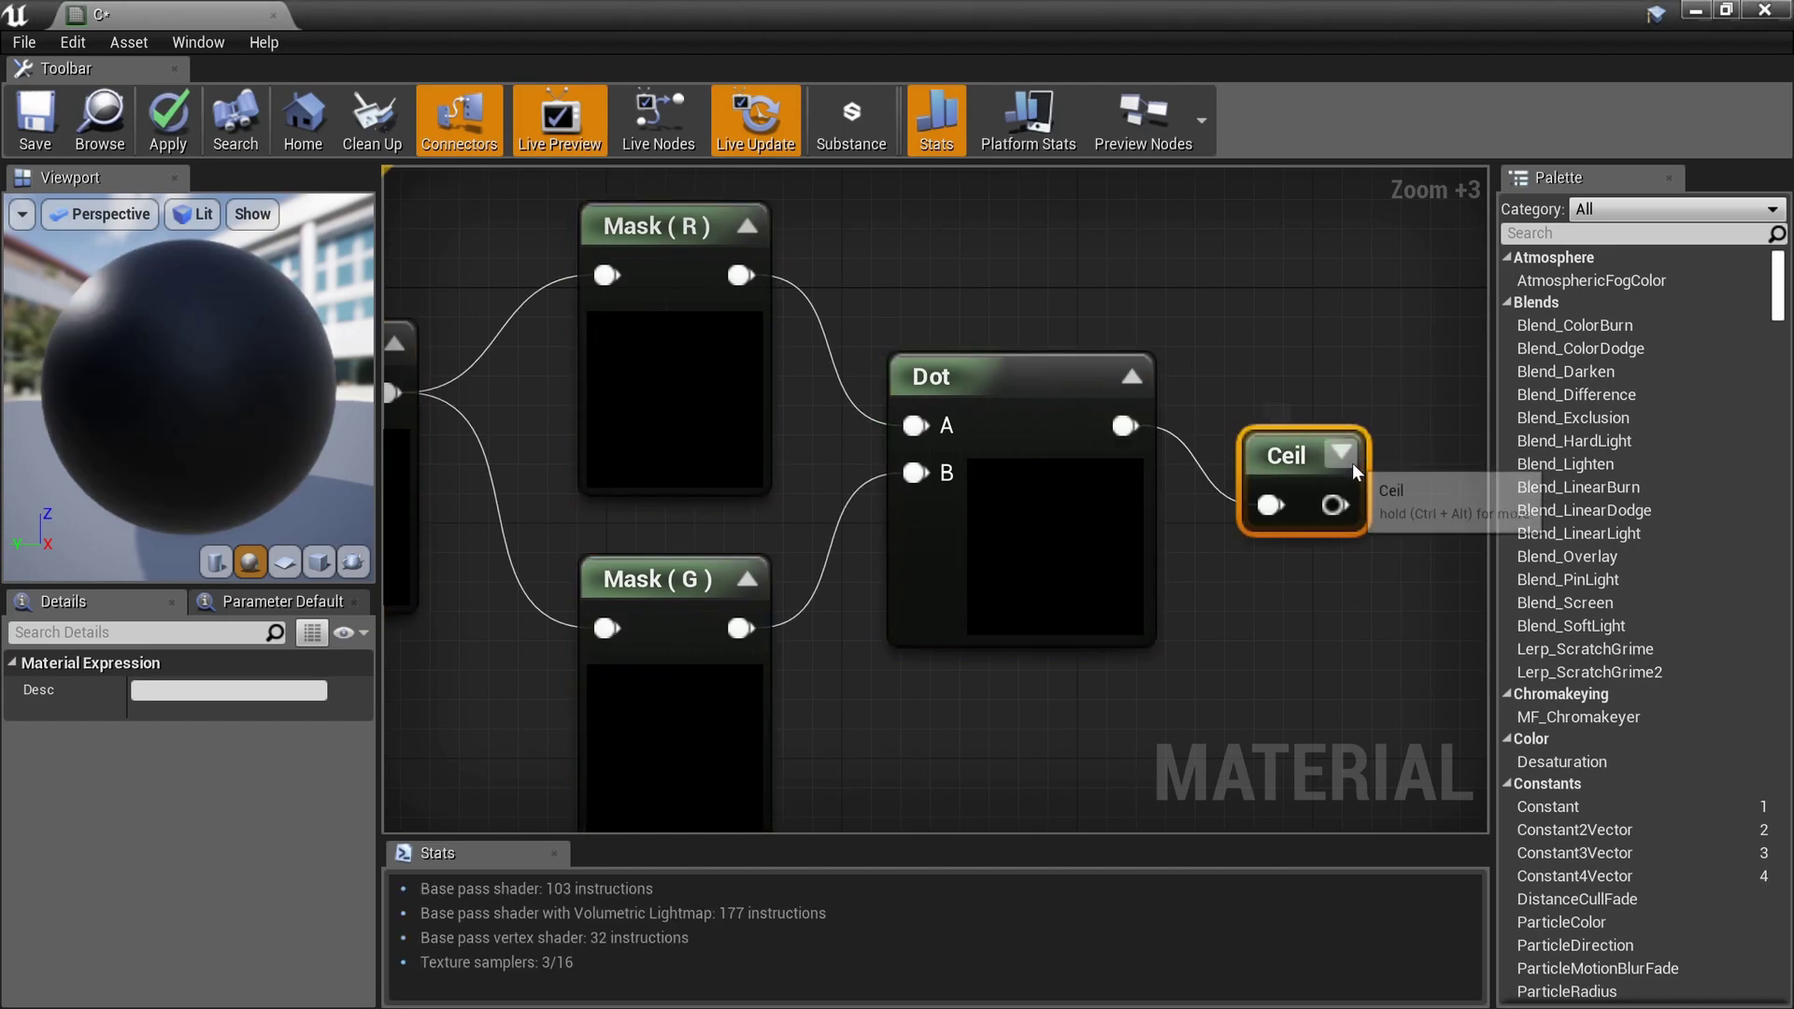
scroll(1075, 505, up, 4)
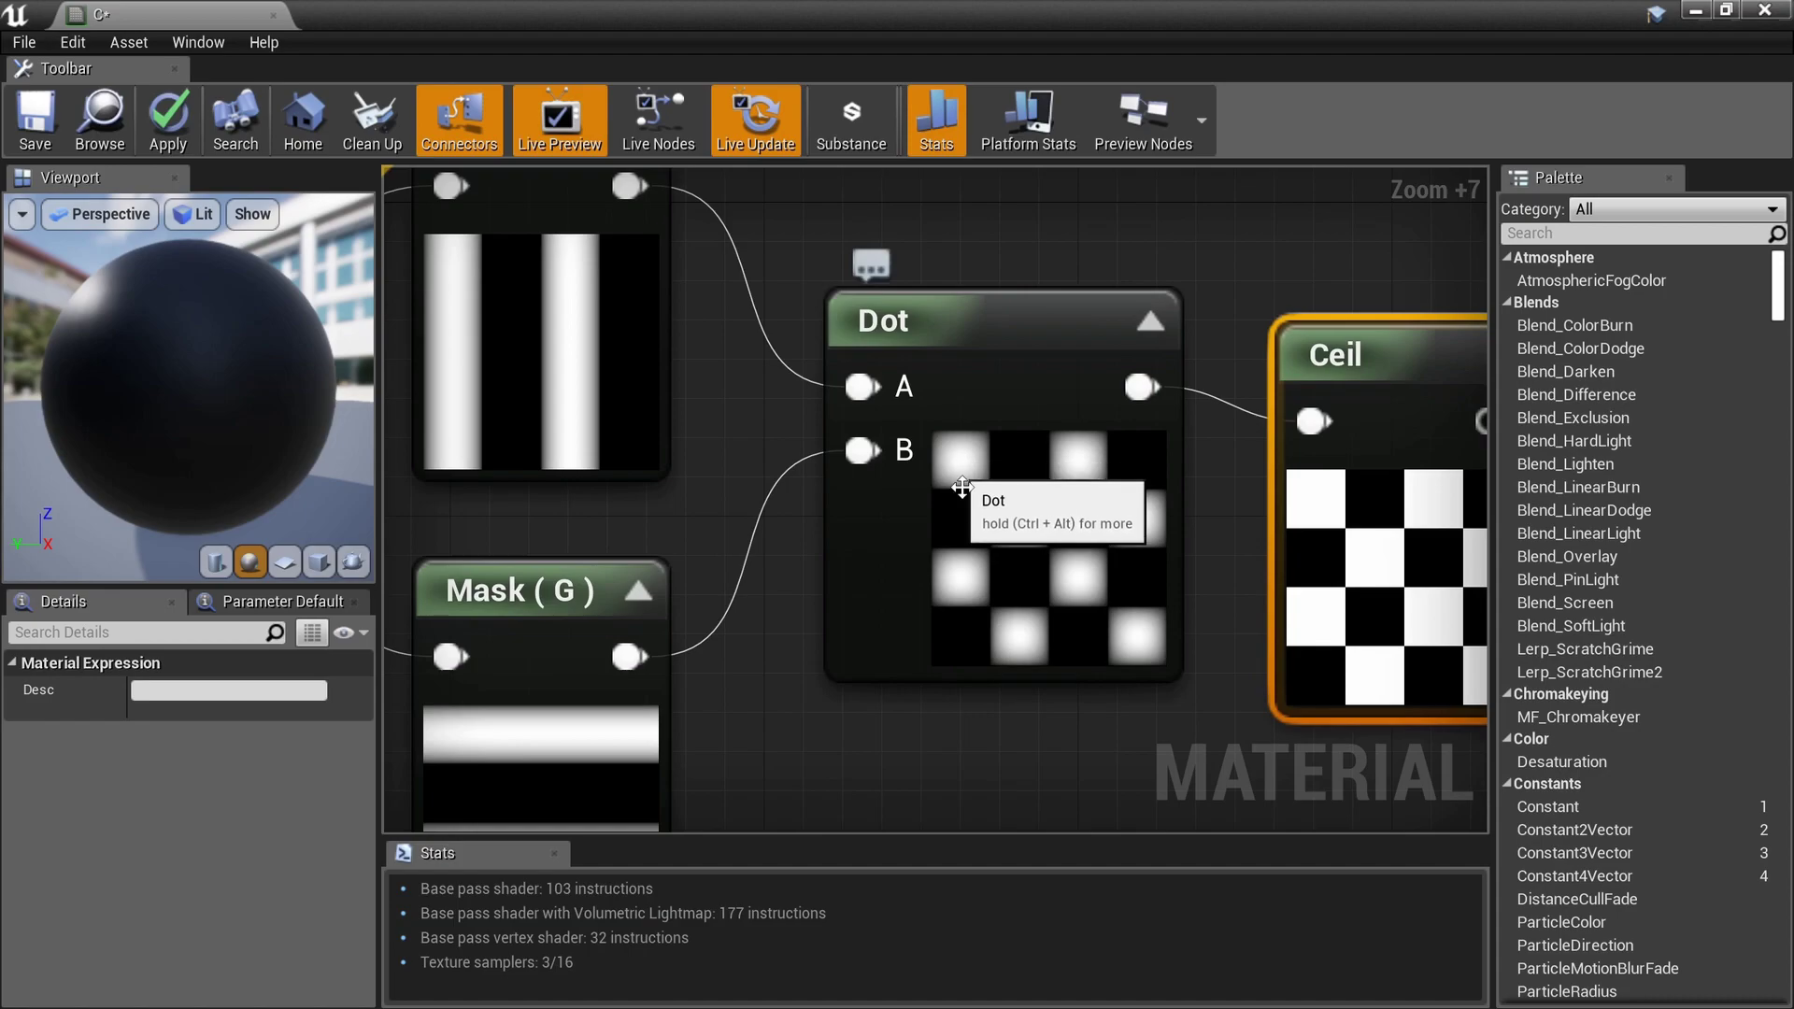
Step: Shift the node chain, including Dot and Ceil, as a group to free space beyond the Ceil node
scroll(1187, 570, down, 4)
scroll(1220, 617, down, 4)
drag(1032, 379, 665, 329)
scroll(920, 383, up, 3)
scroll(1134, 525, up, 3)
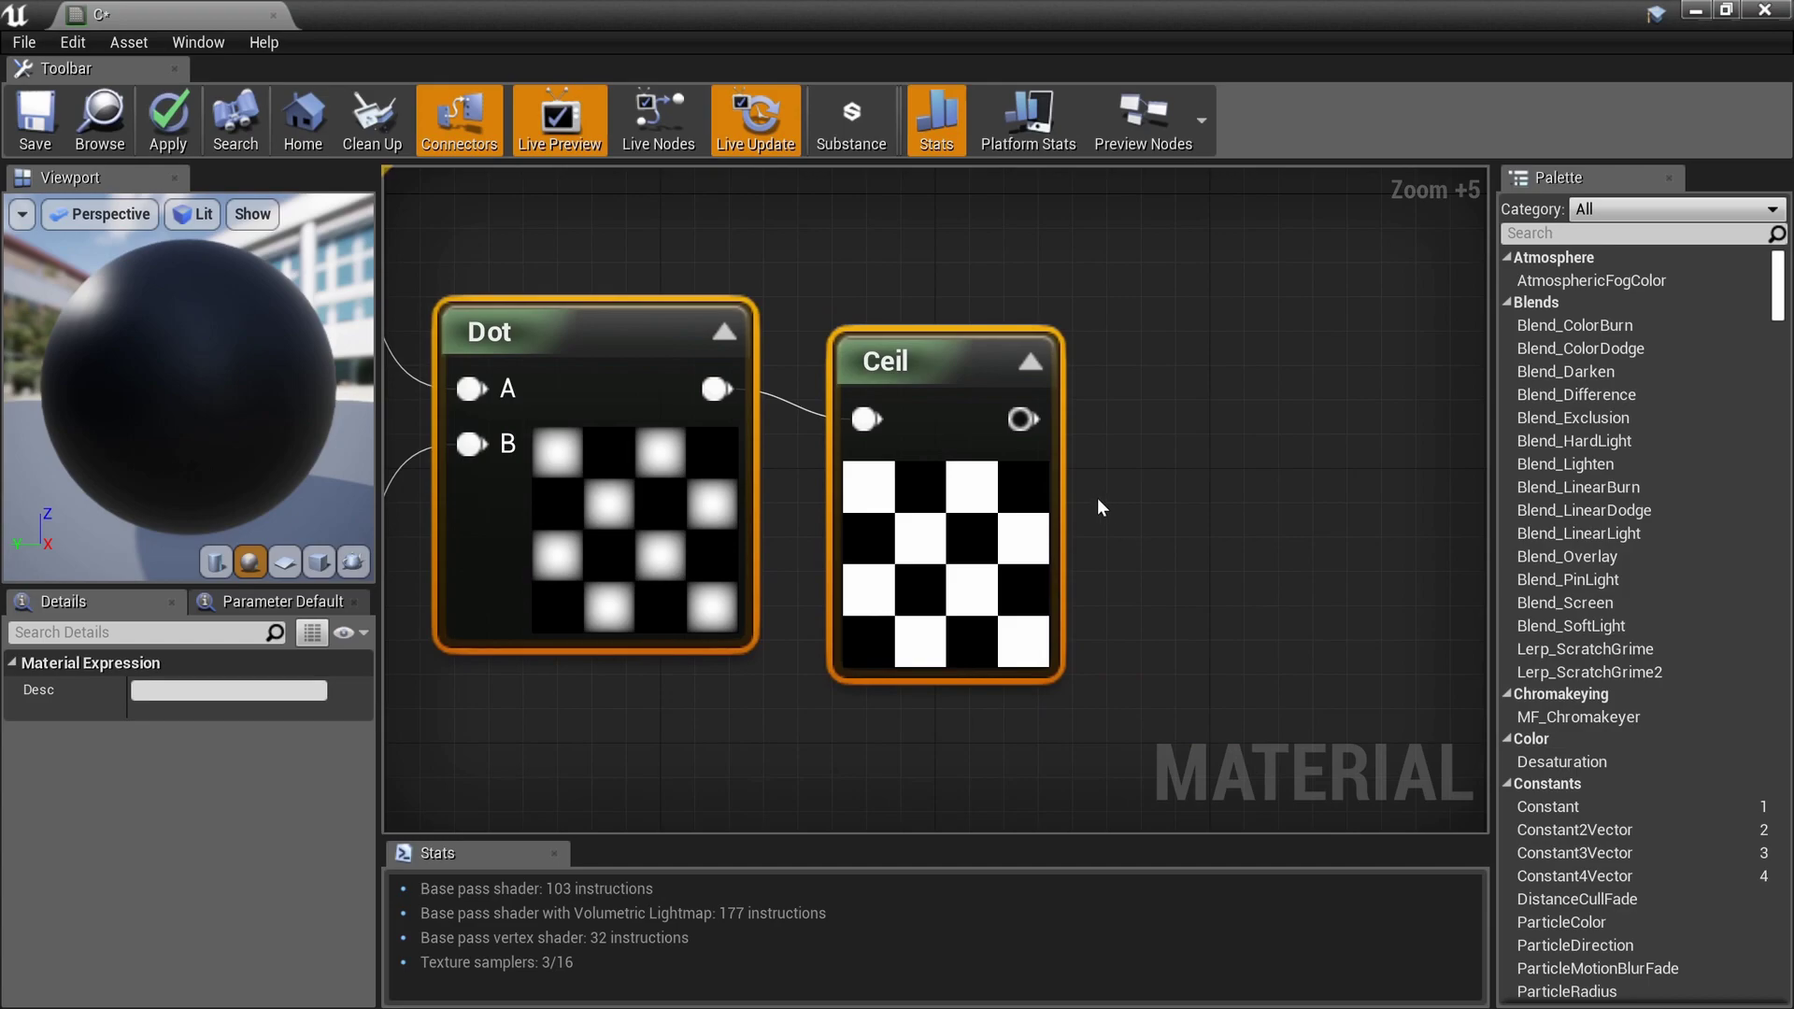
scroll(1120, 435, down, 2)
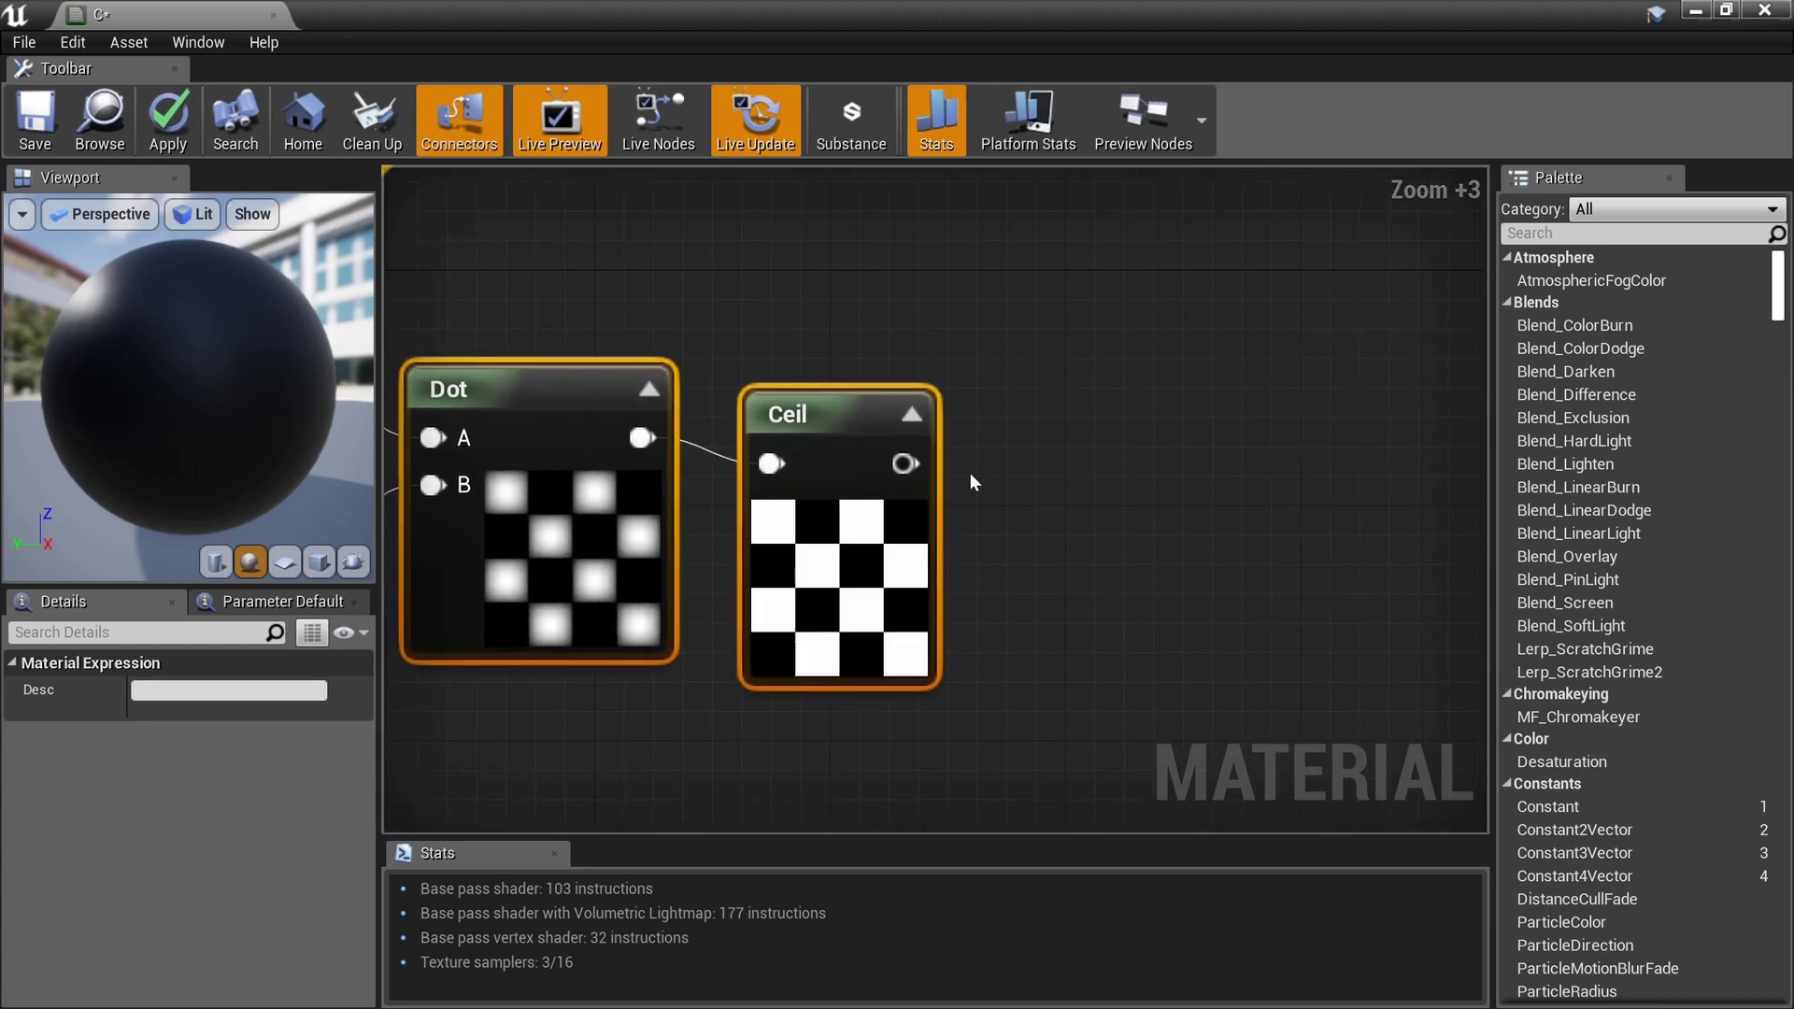
Step: Add a Lerp node with the Ceil output as its Alpha, and expand the Lerp preview
click(1053, 413)
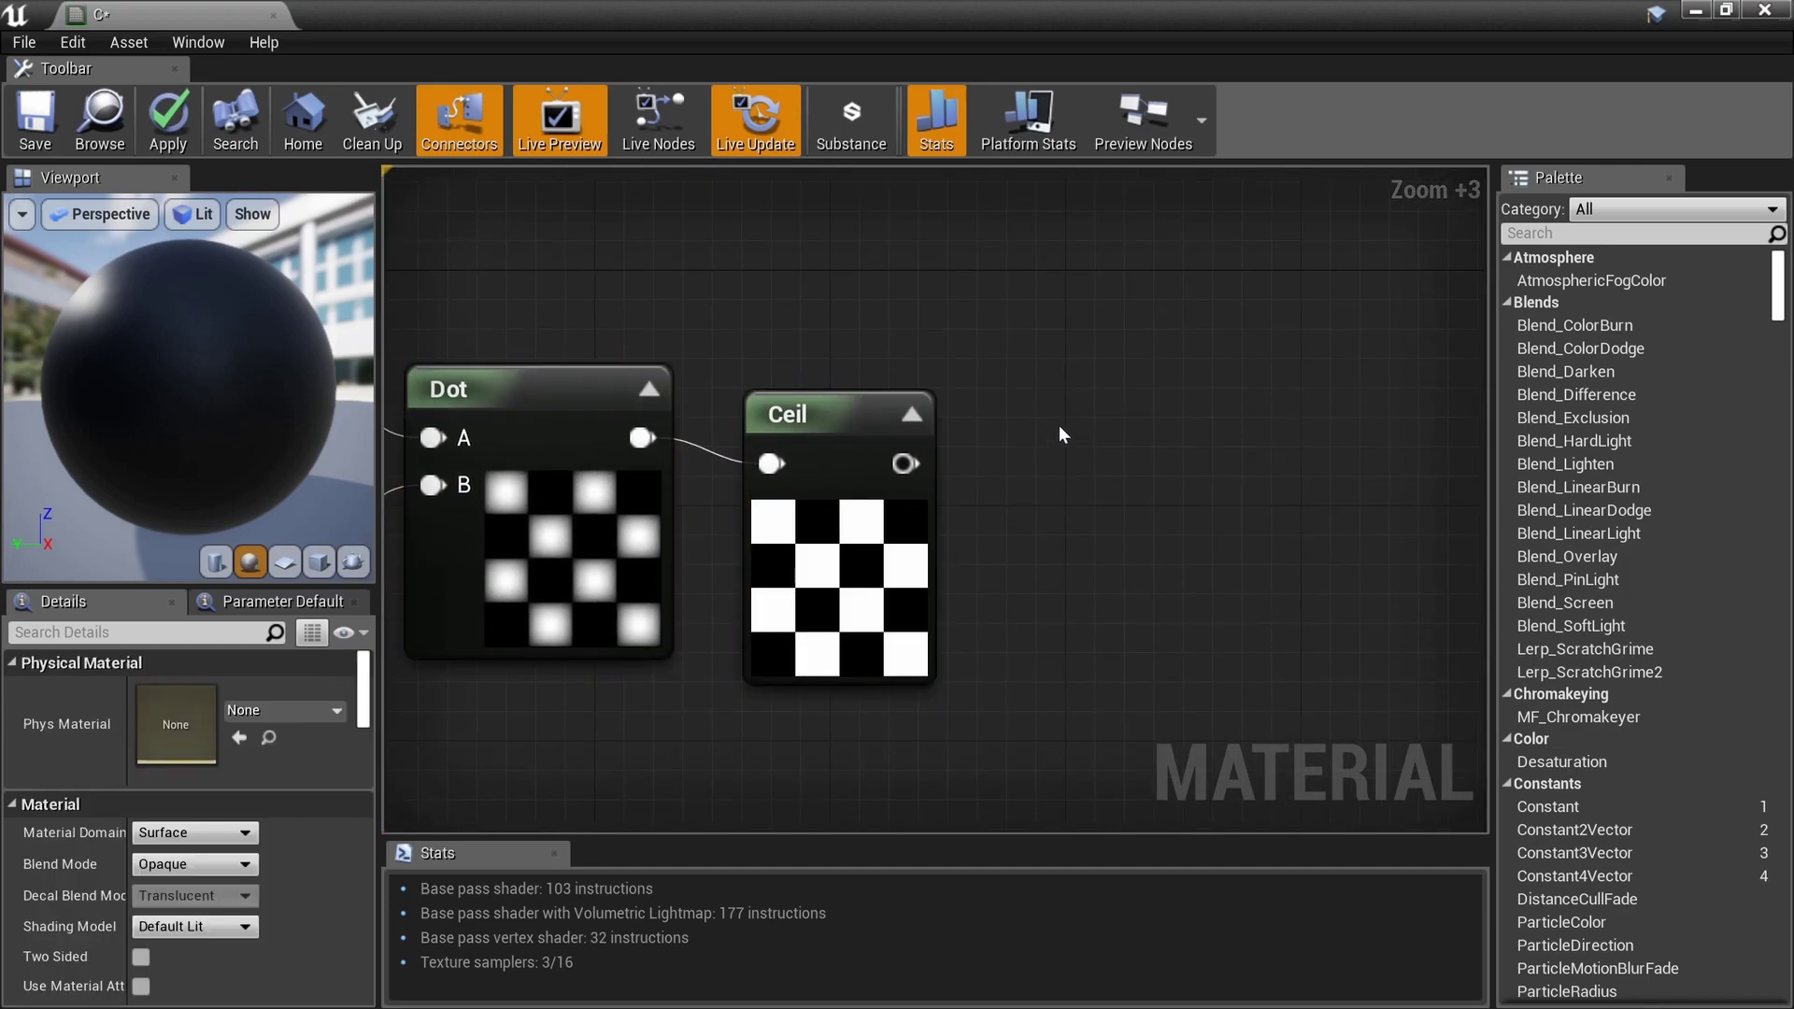
click(1144, 425)
drag(904, 464, 1009, 504)
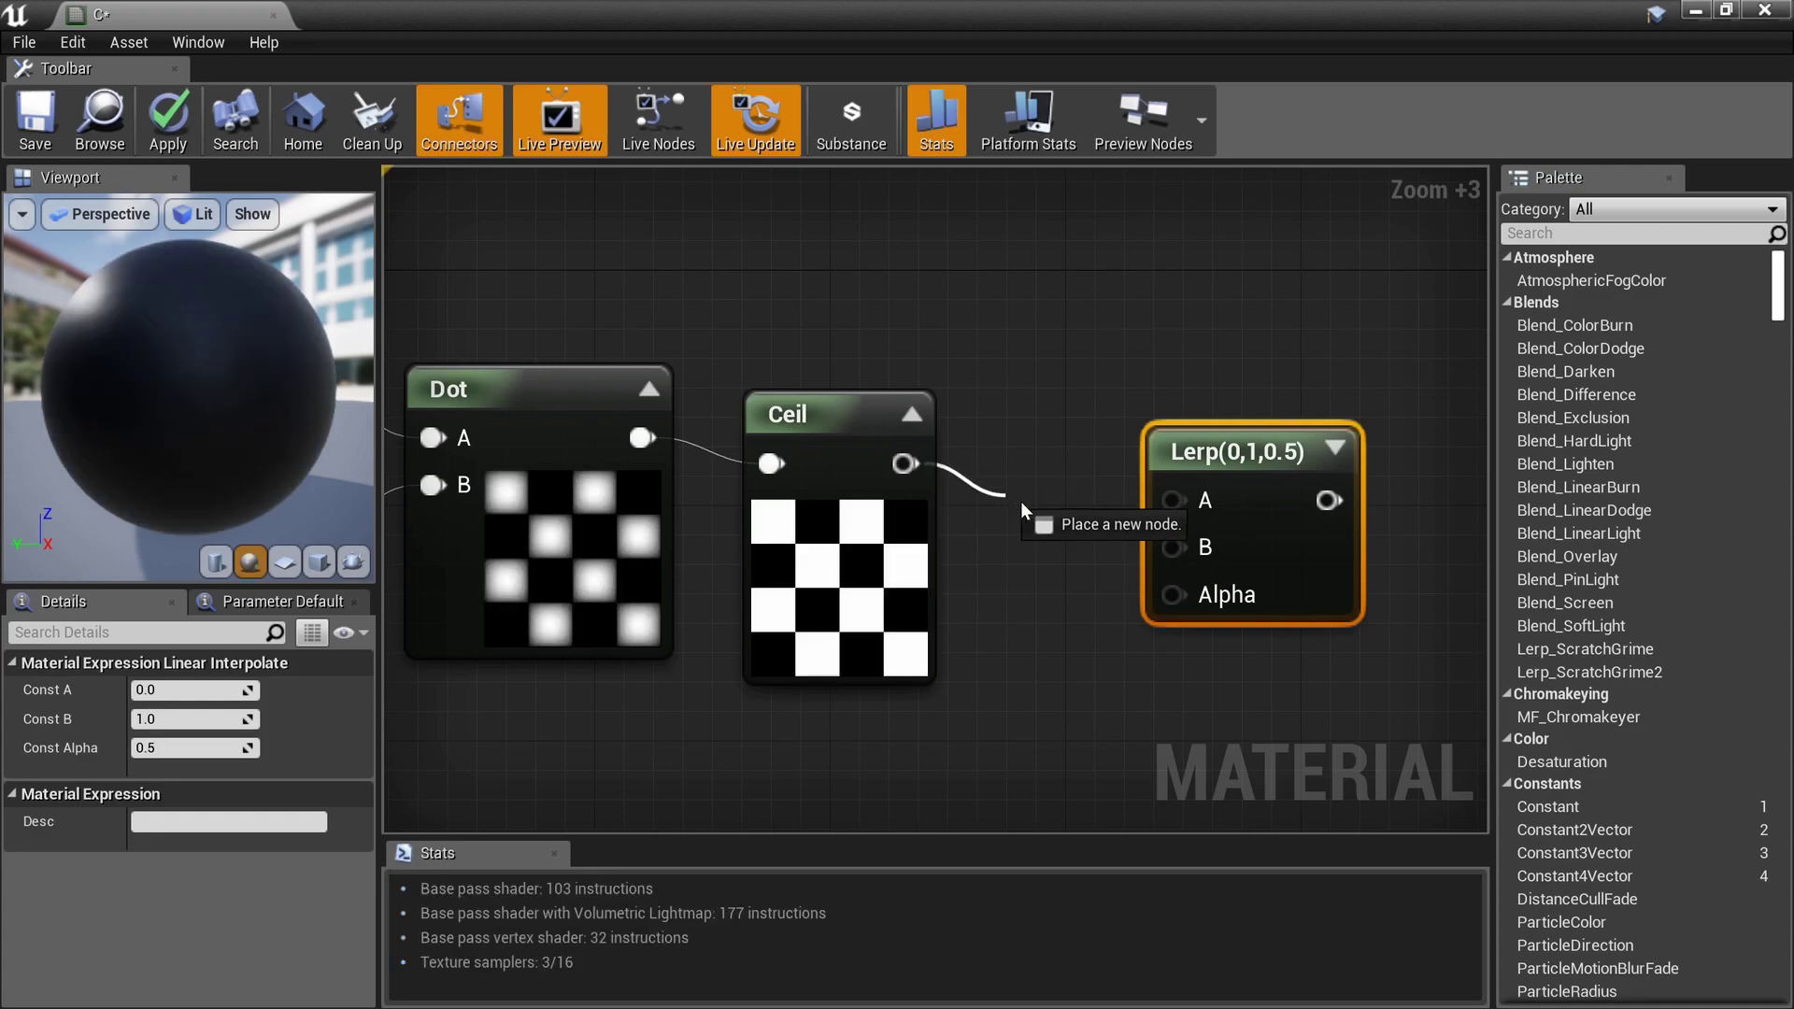
drag(1168, 604, 1237, 500)
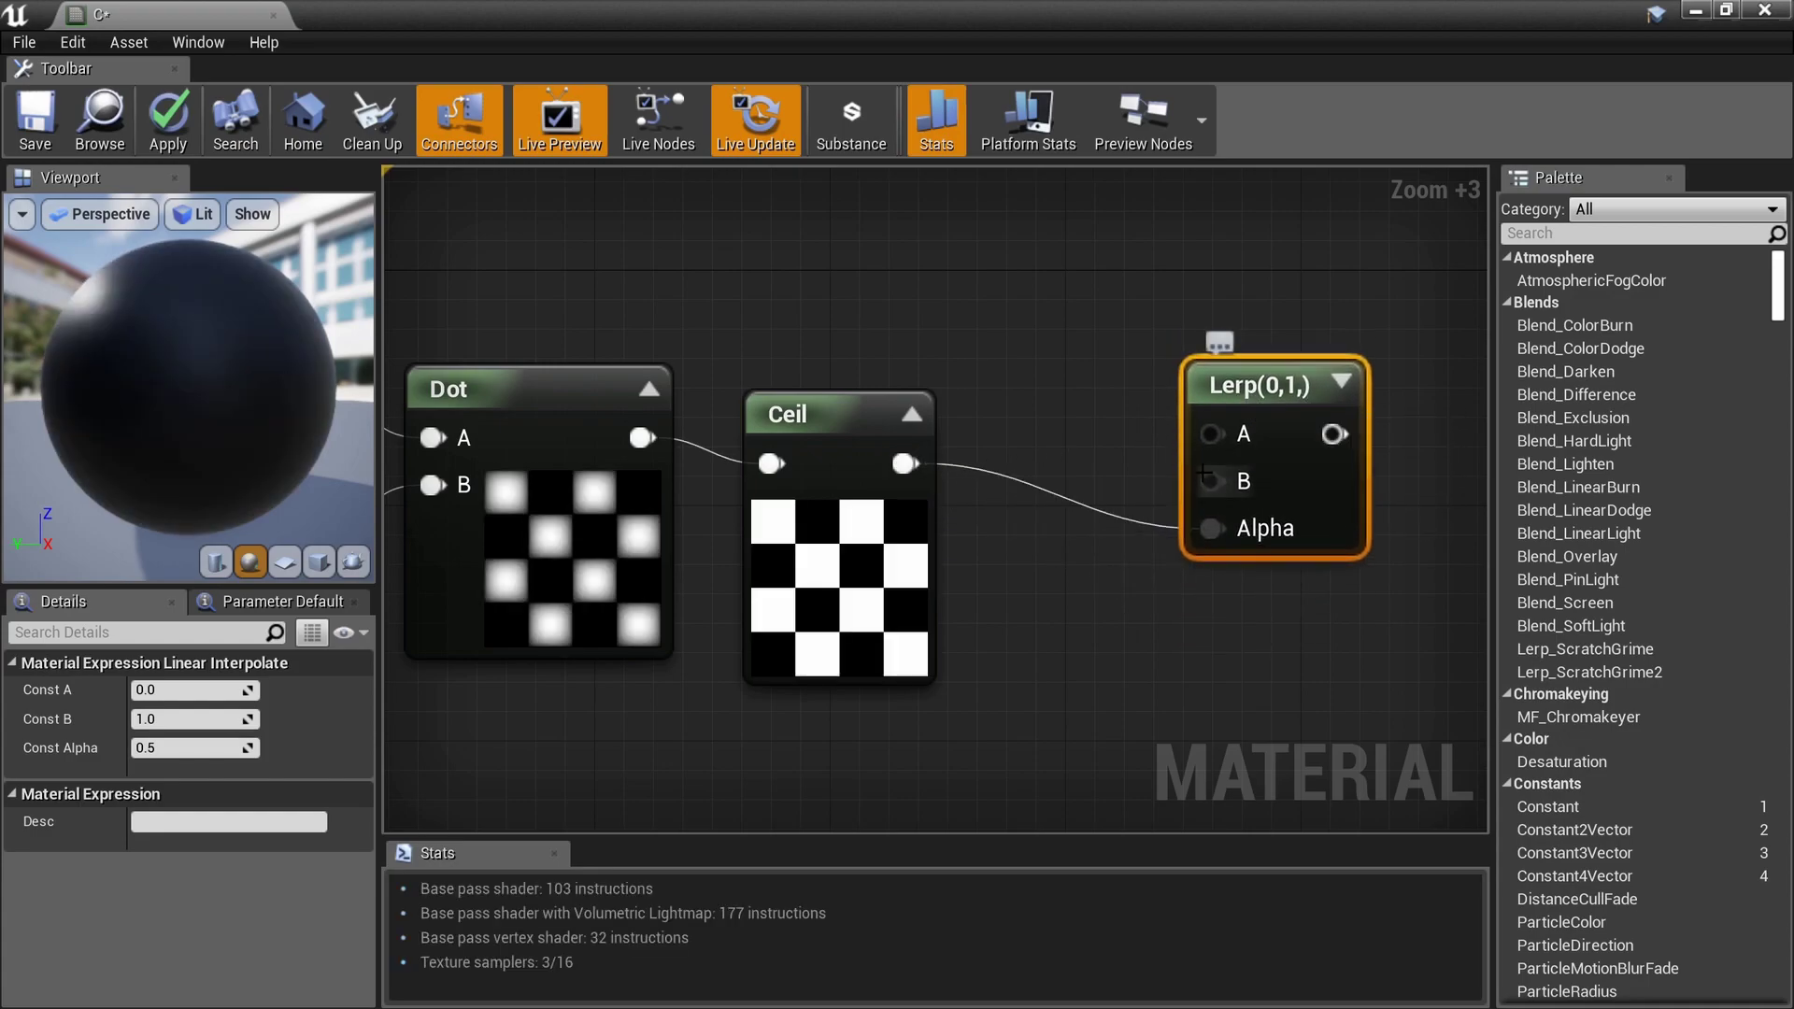
click(1340, 386)
Step: Connect the Lerp output to the material's Base Color and rotate the preview sphere to inspect the checker pattern
scroll(1338, 396, down, 2)
right_drag(1337, 396, 1088, 490)
scroll(1262, 412, up, 3)
scroll(785, 556, down, 3)
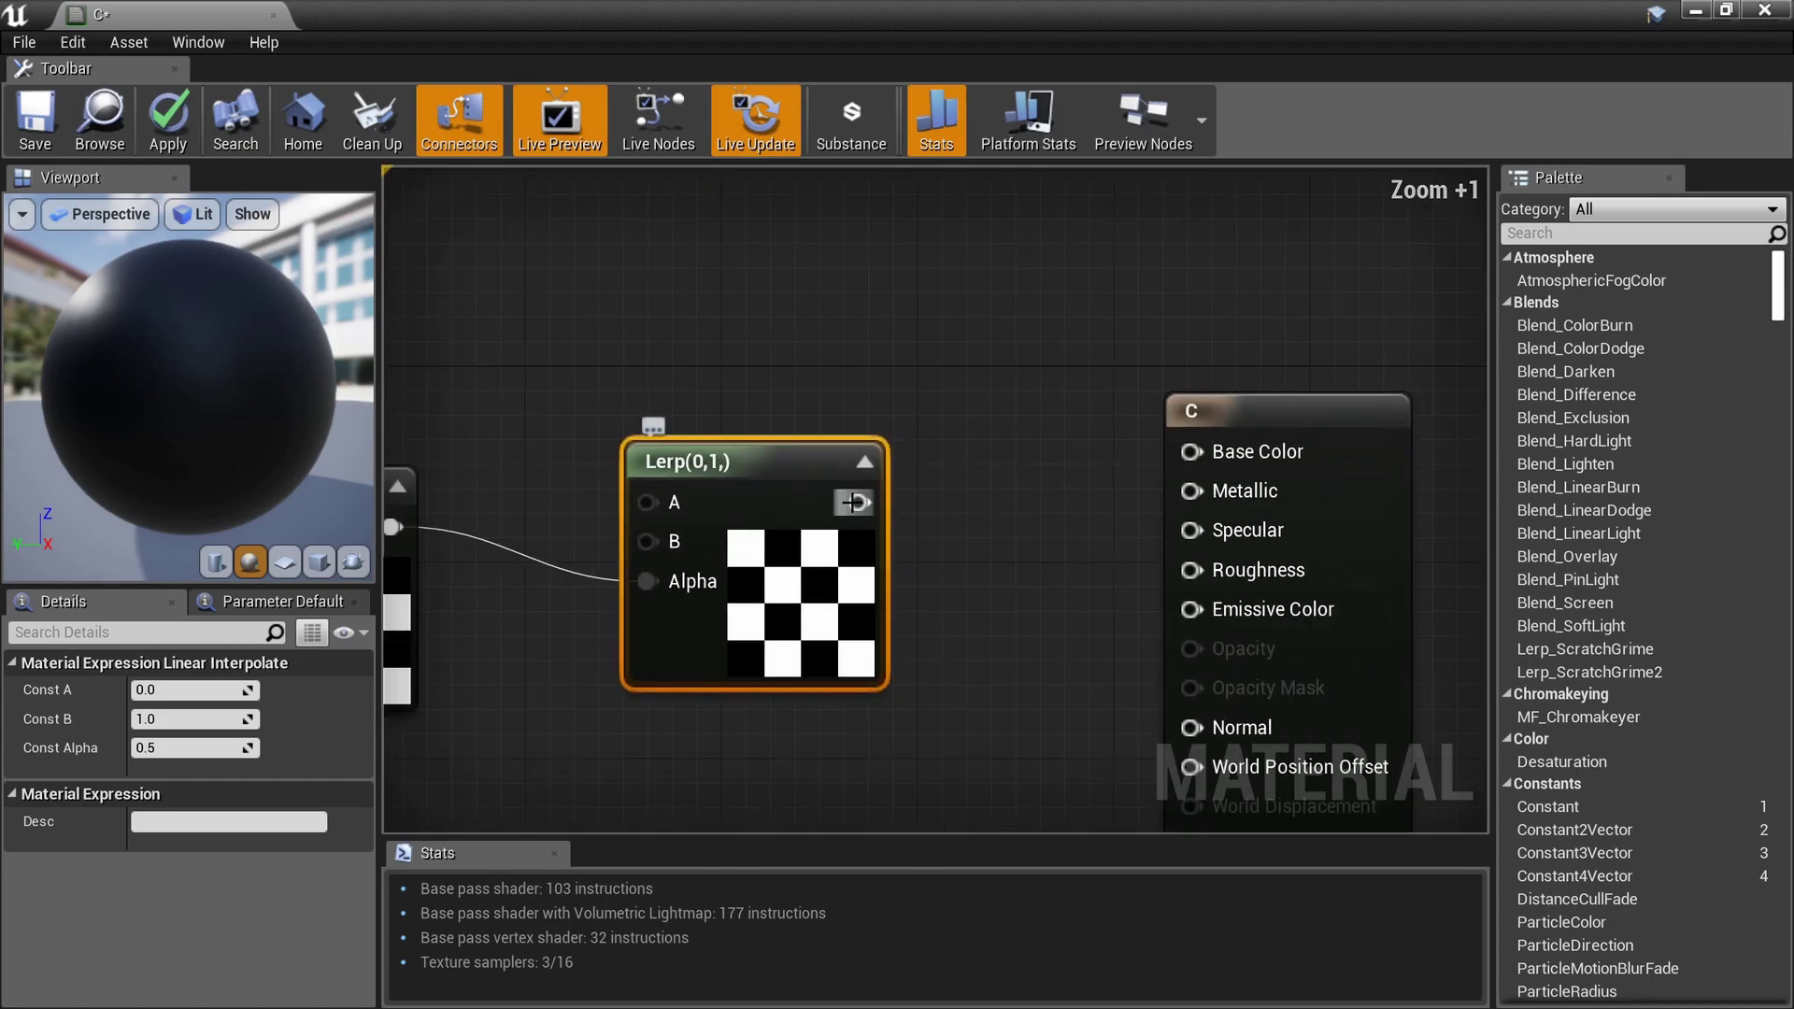
drag(1158, 454, 1160, 454)
right_drag(948, 509, 1048, 487)
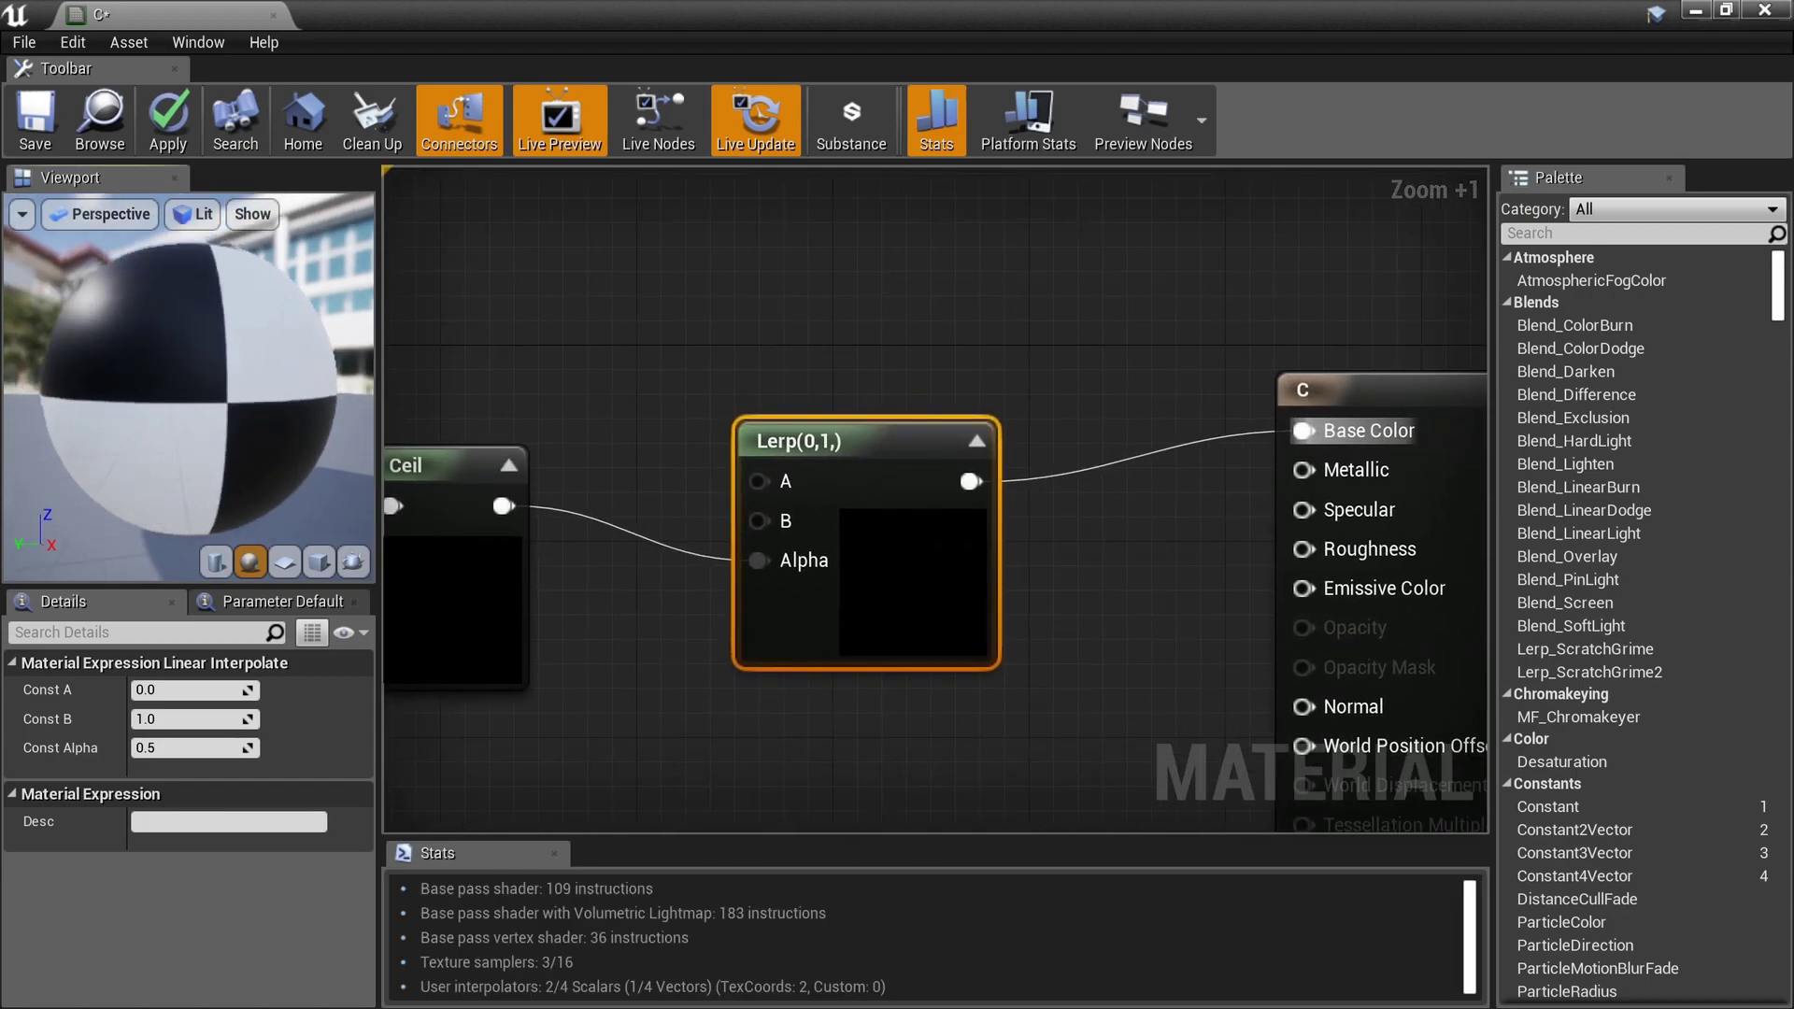
drag(187, 347, 342, 346)
right_drag(695, 530, 923, 596)
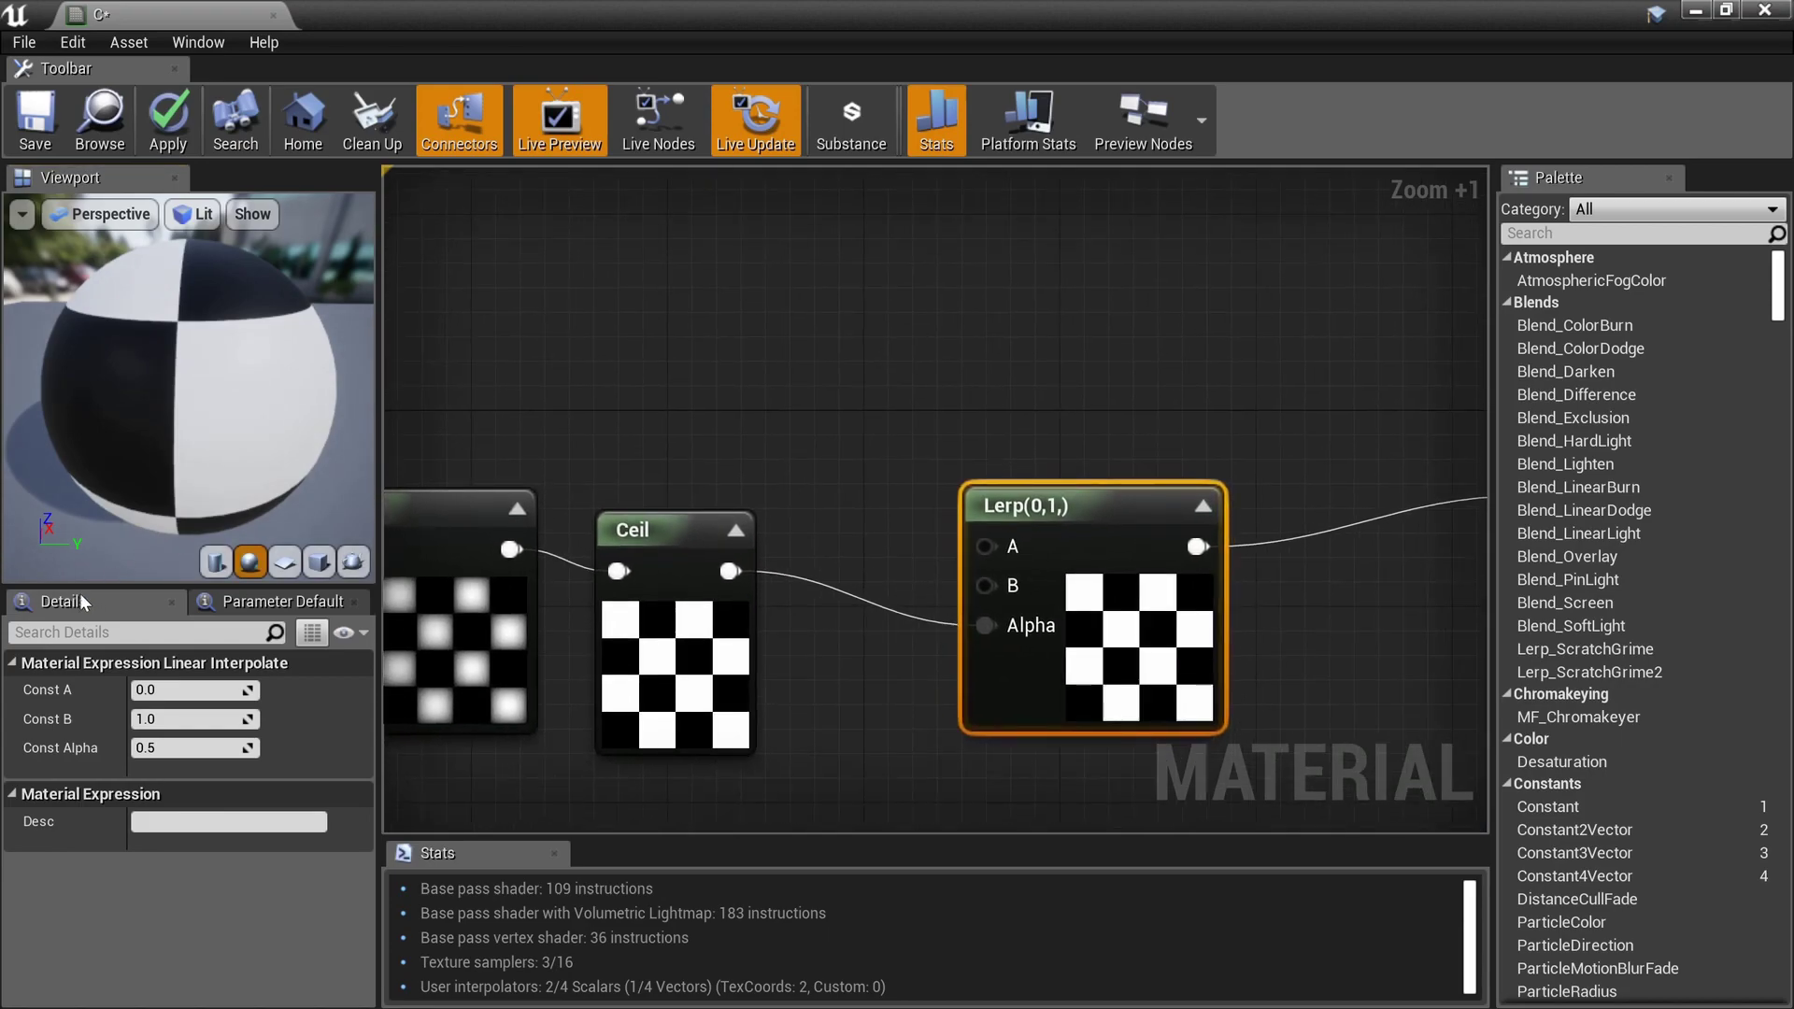
Step: Raise the Lerp node above Ceil's level and connect a new Constant3Vector node to its B input
drag(1029, 505, 1029, 260)
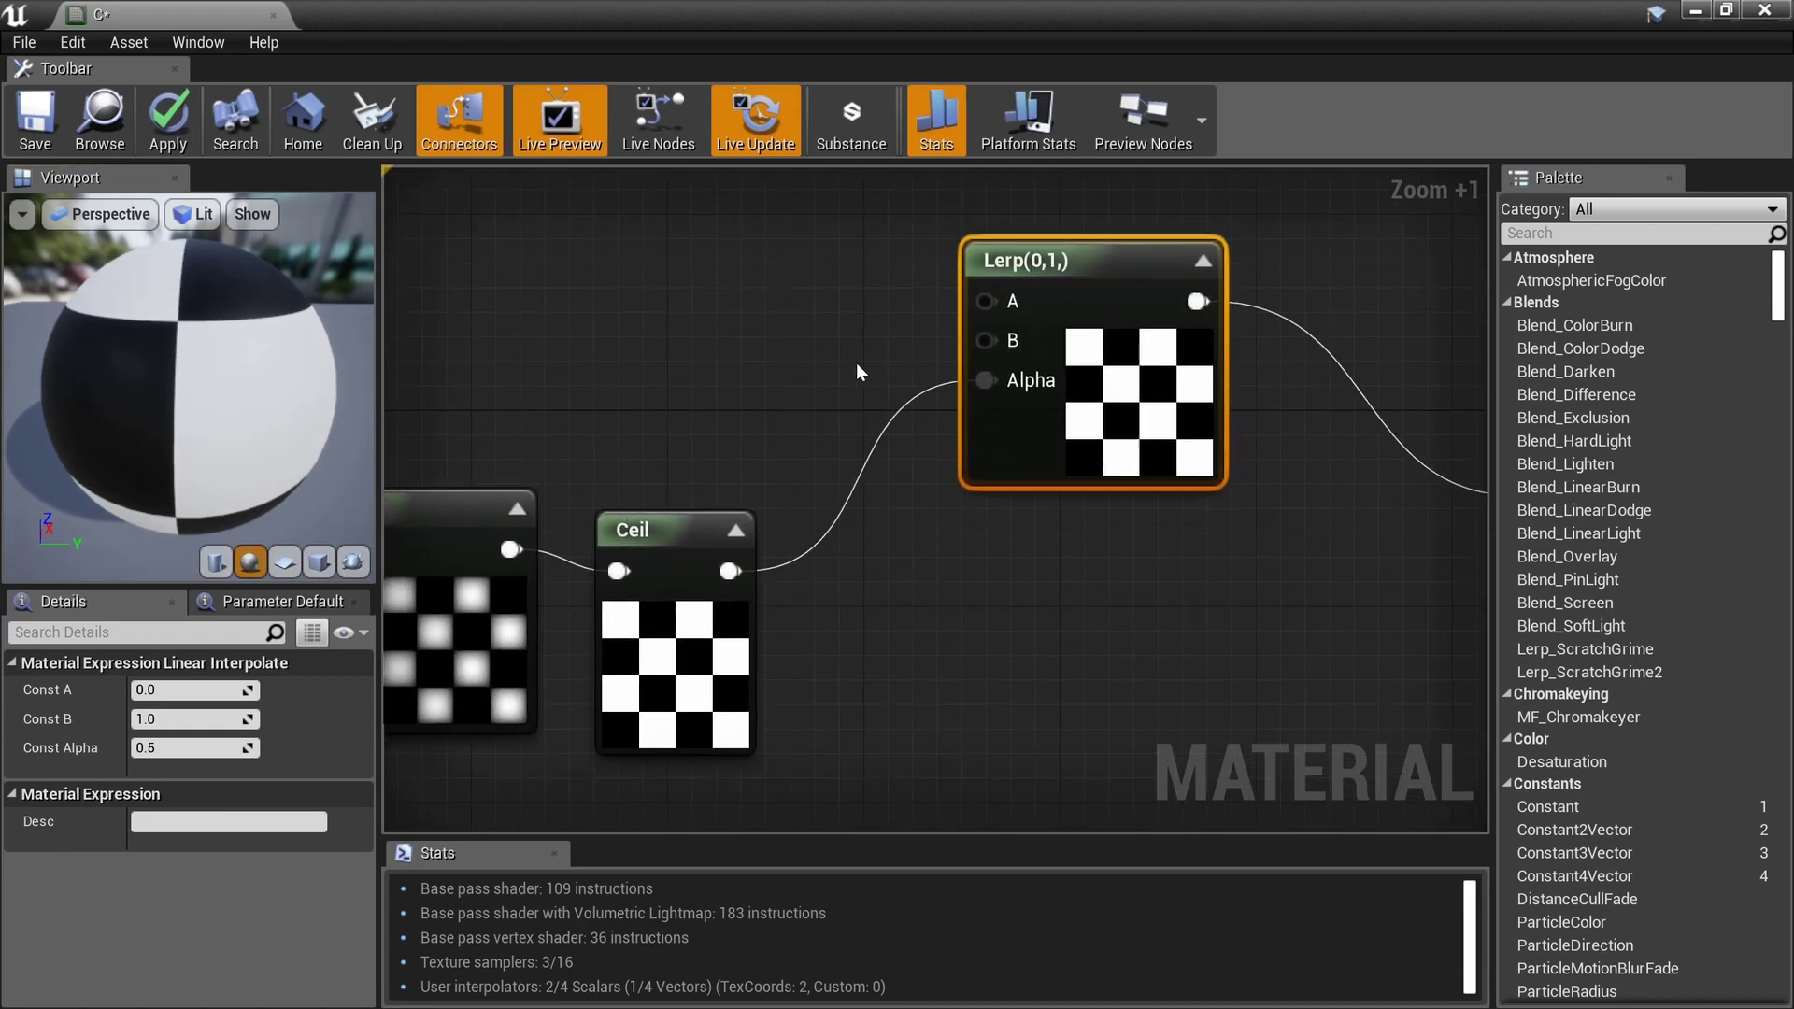
right_drag(856, 362, 935, 406)
scroll(1086, 383, up, 5)
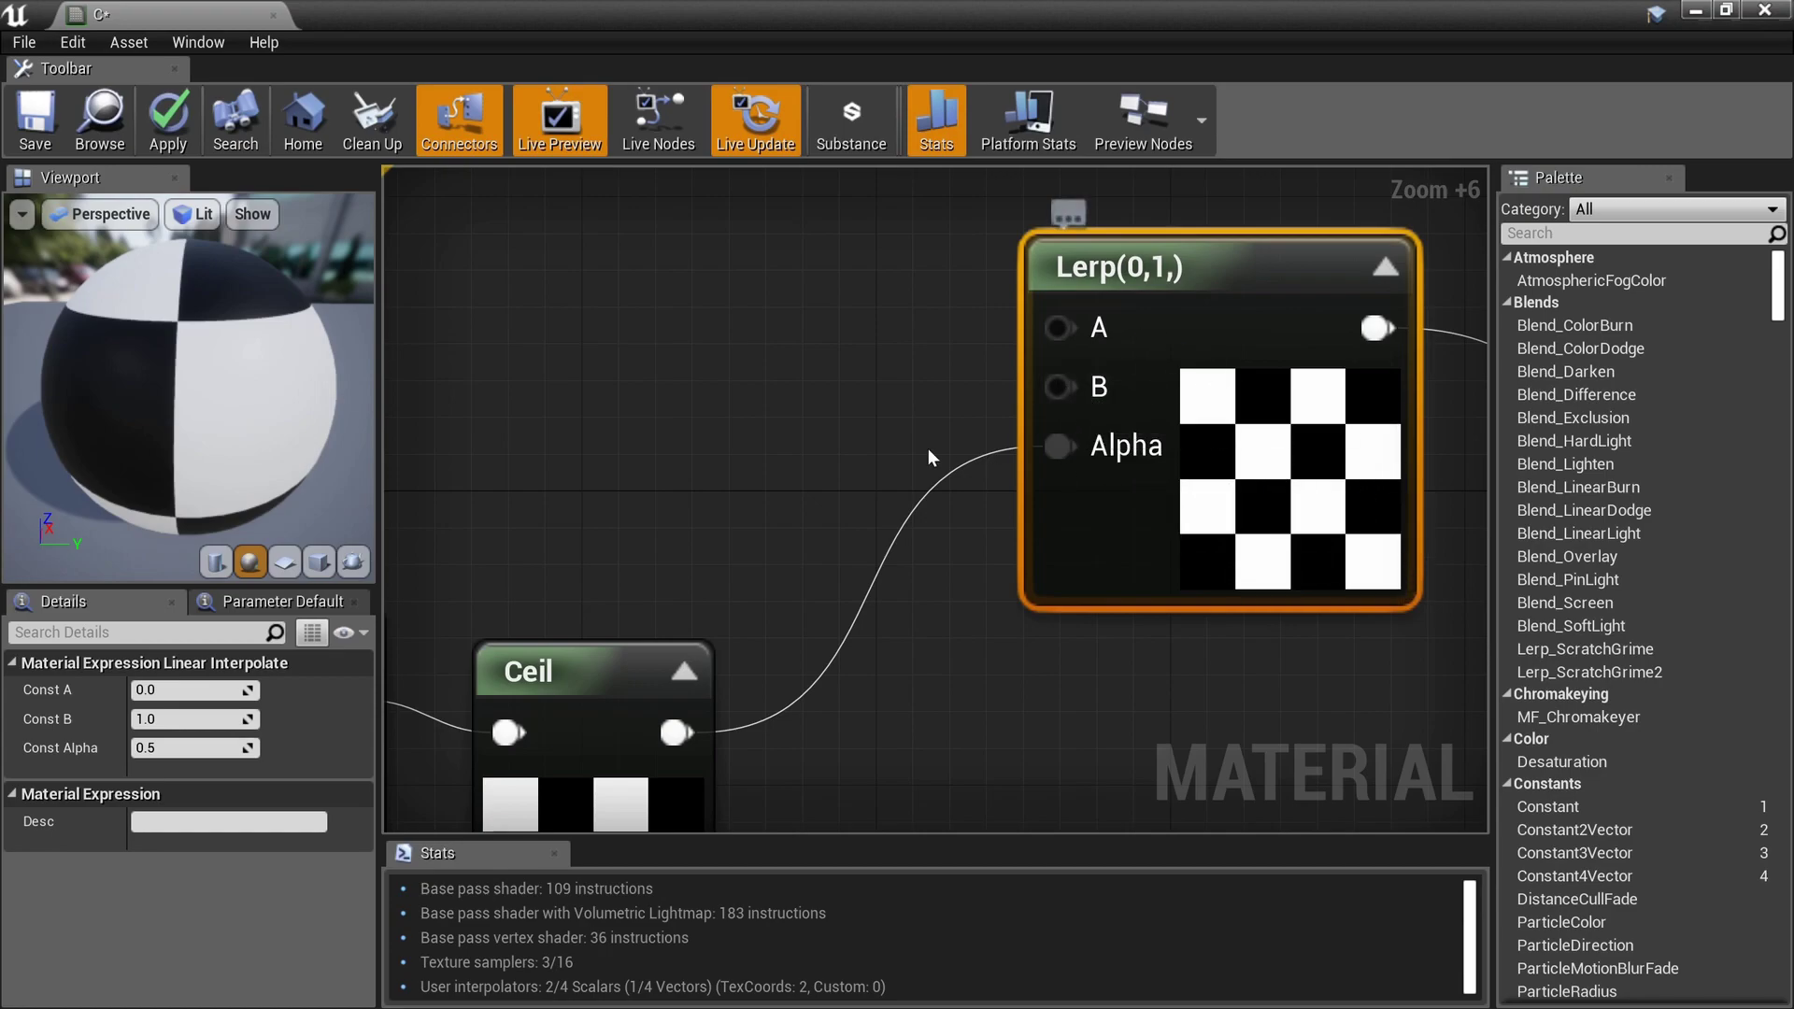
right_drag(928, 449, 928, 377)
click(662, 351)
drag(899, 429, 1265, 508)
Step: Set the Constant3Vector colour to pure red (1,0,0)
double_click(765, 526)
click(1036, 558)
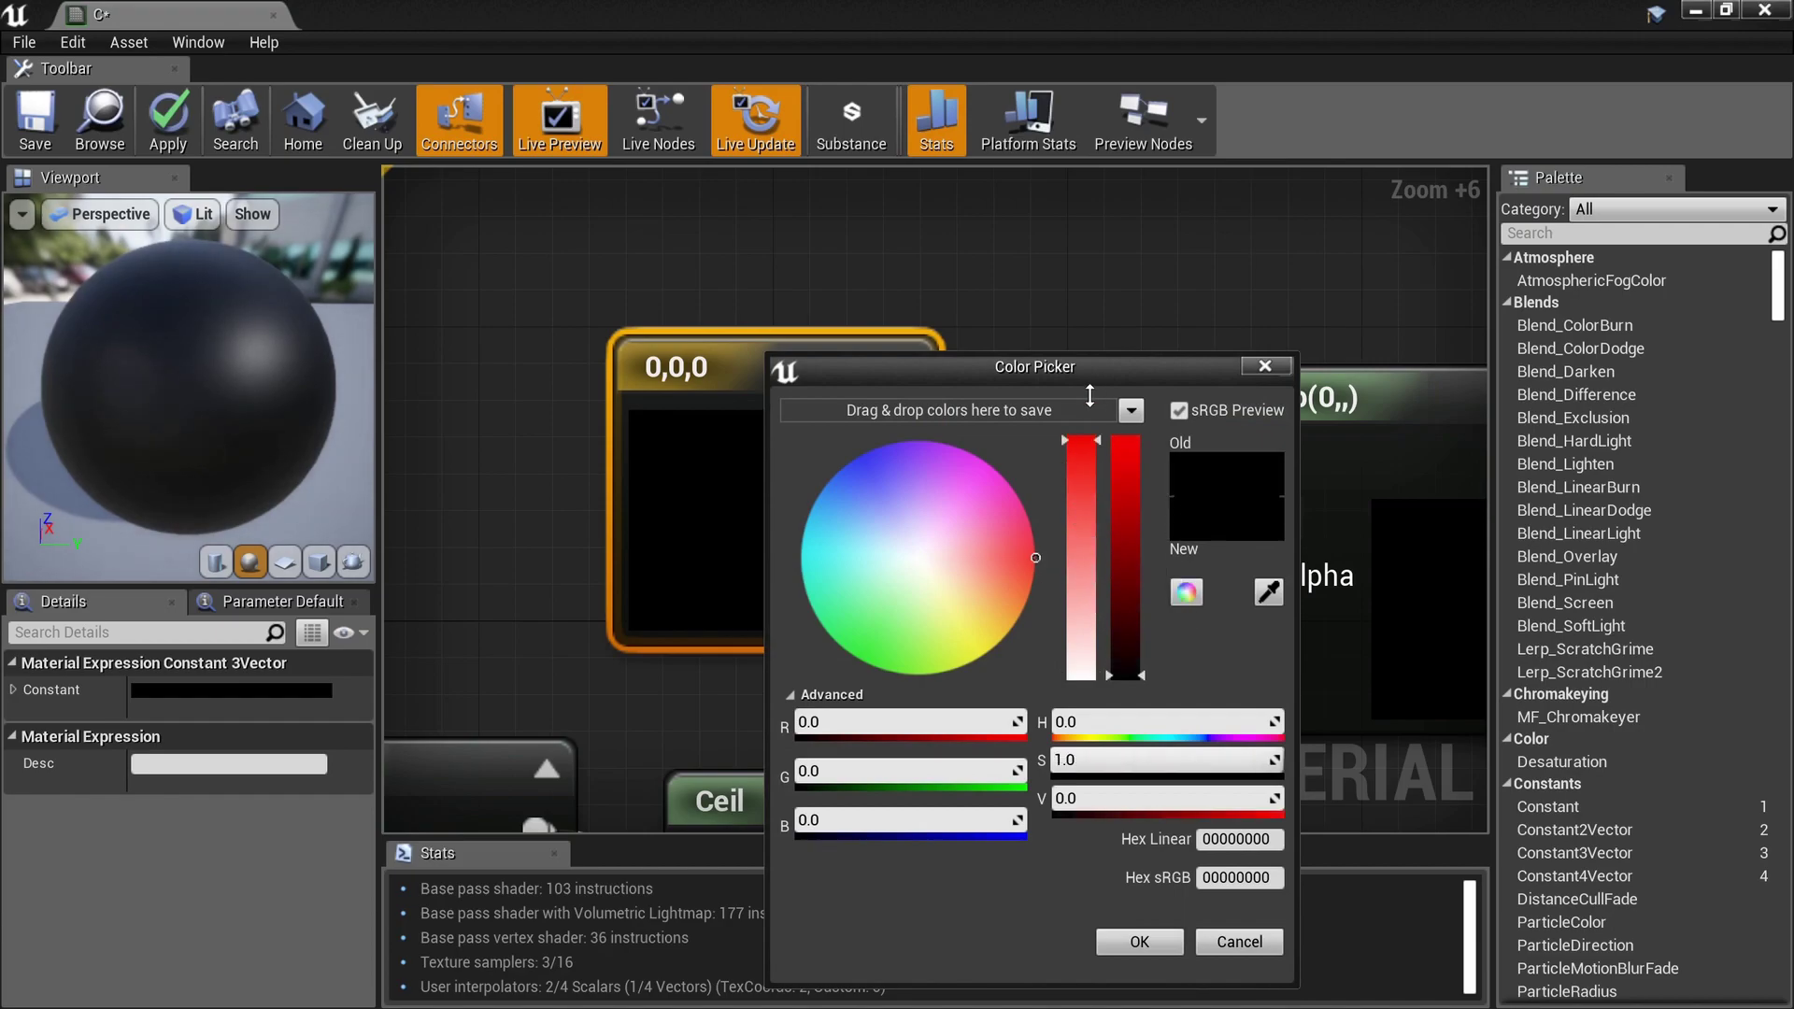
drag(1129, 467, 1135, 366)
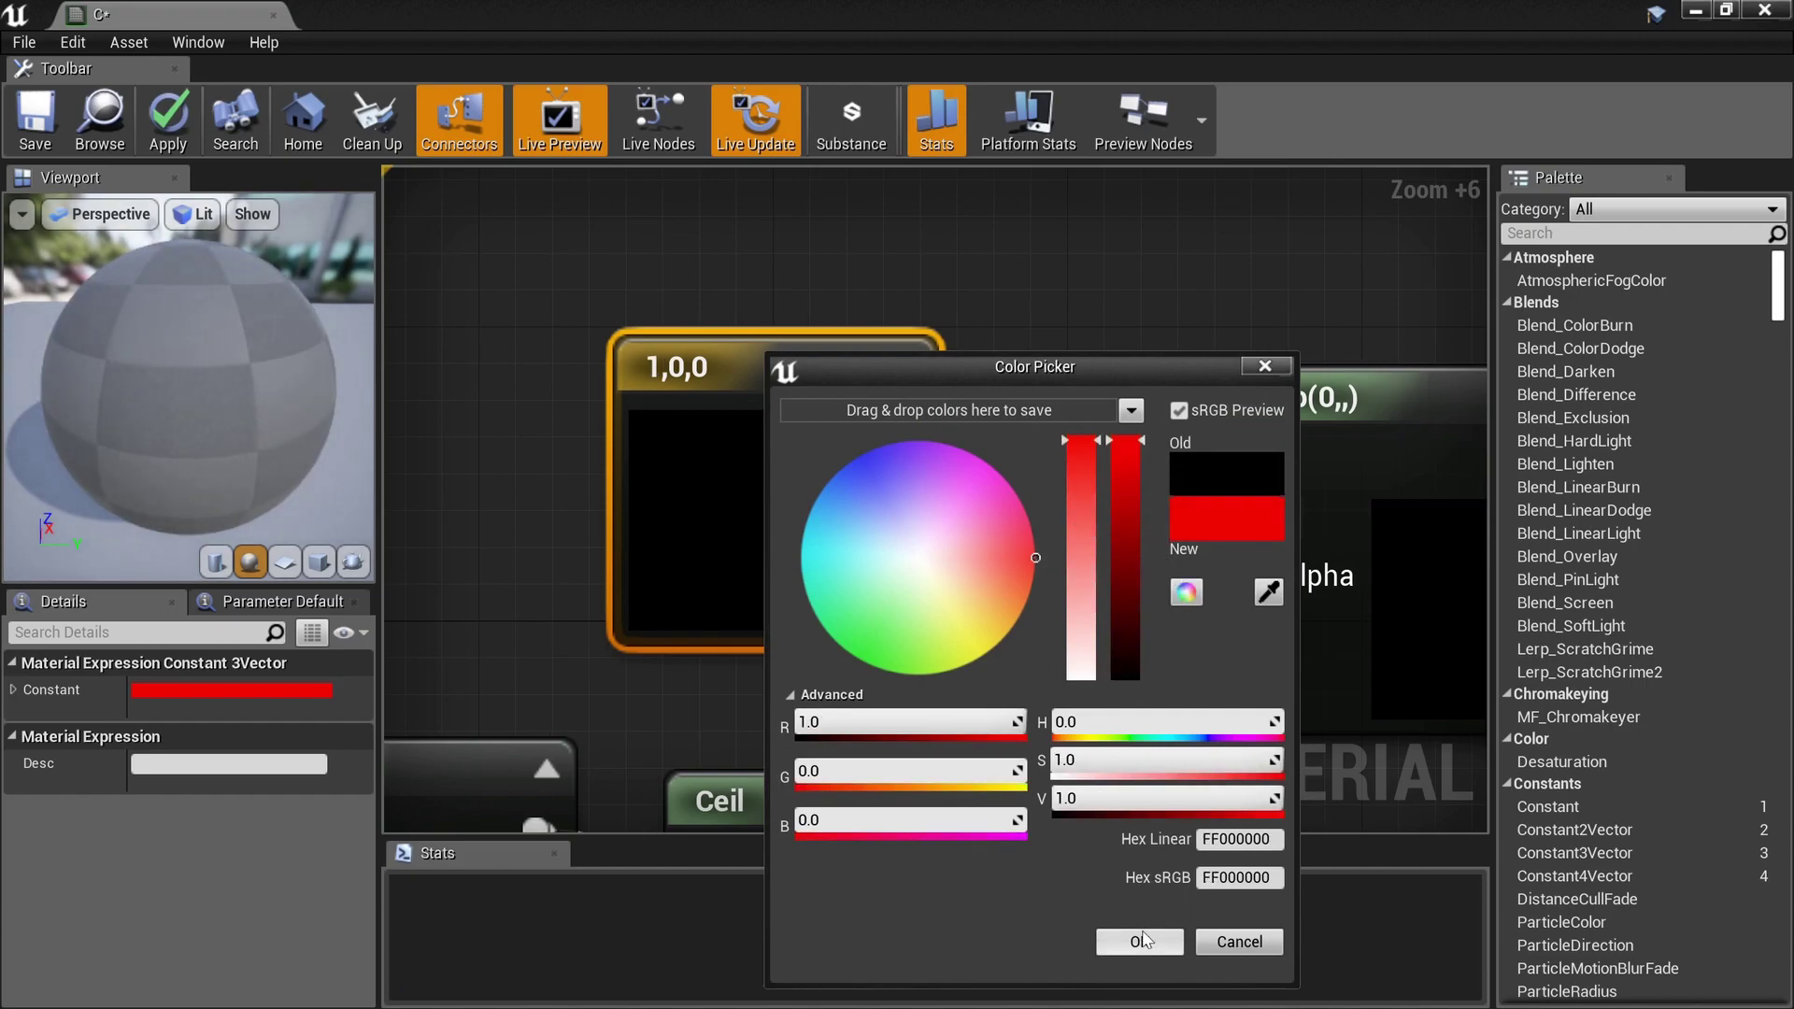
click(1140, 942)
Step: Save material C with the red checker pattern
scroll(1103, 524, down, 5)
scroll(835, 439, down, 2)
click(36, 140)
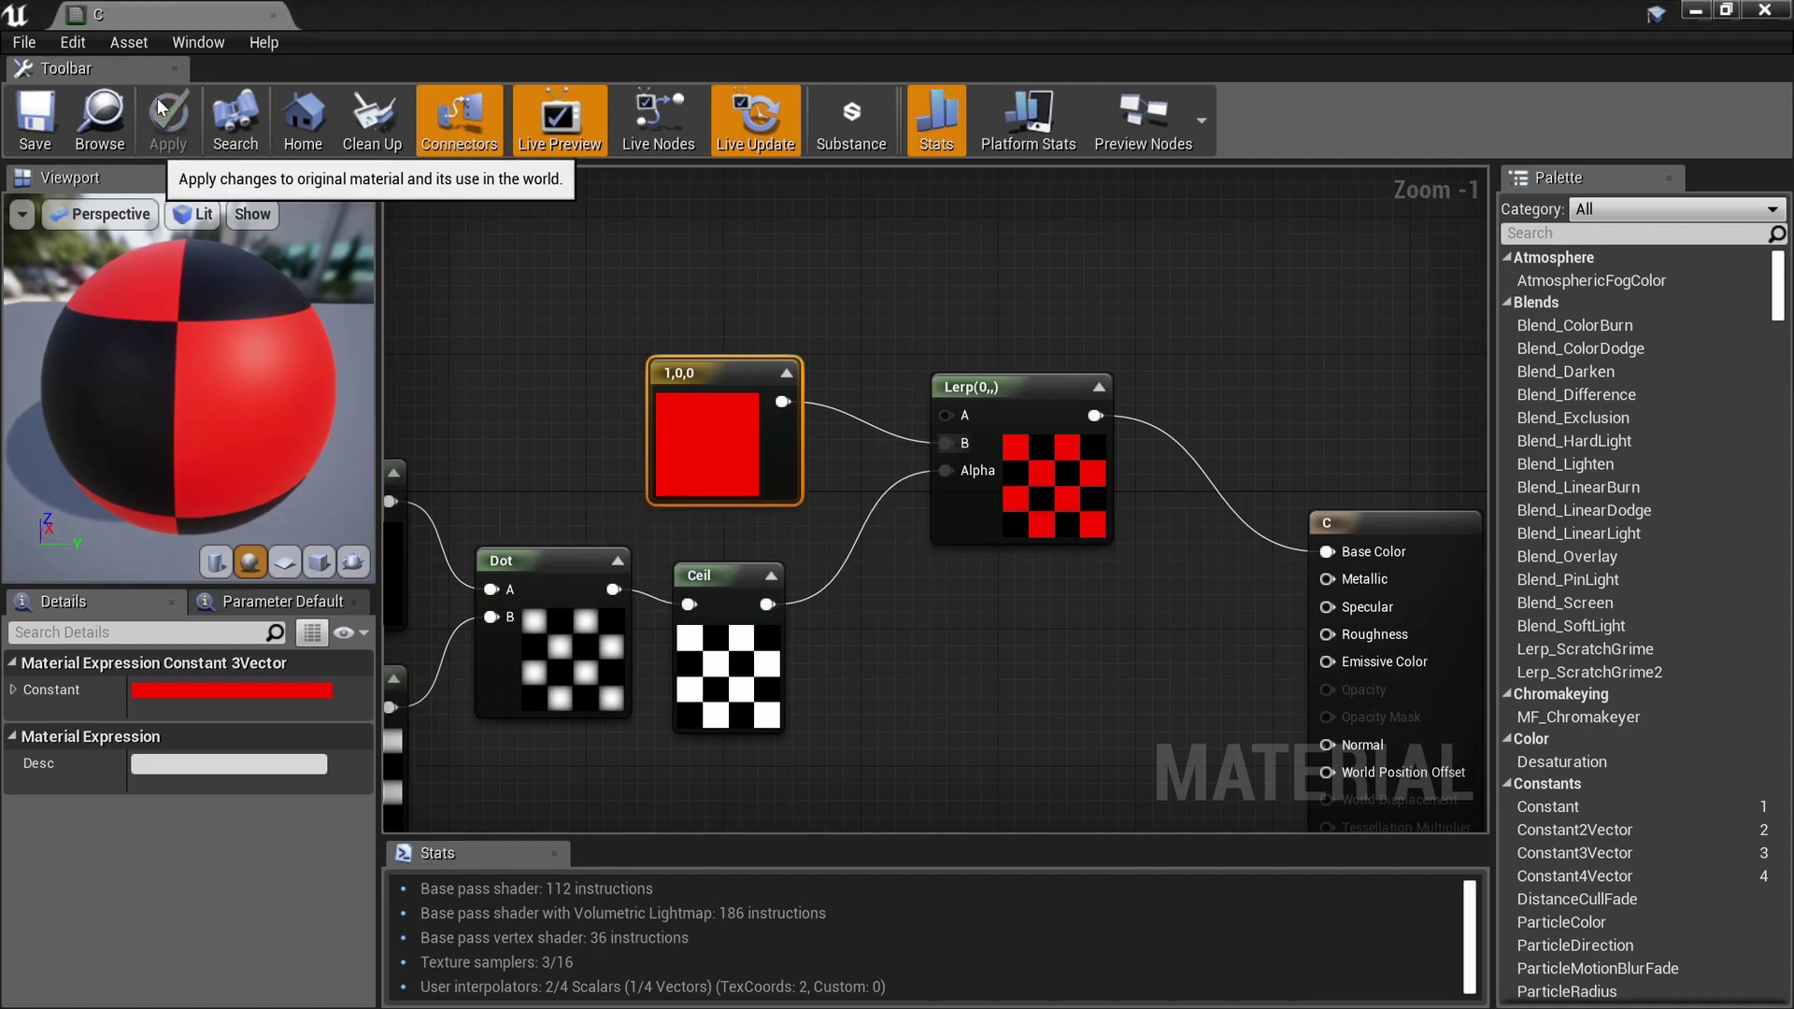
Step: View the level in ThirdPersonExampleMap and return to the graph of material C
drag(183, 19, 475, 9)
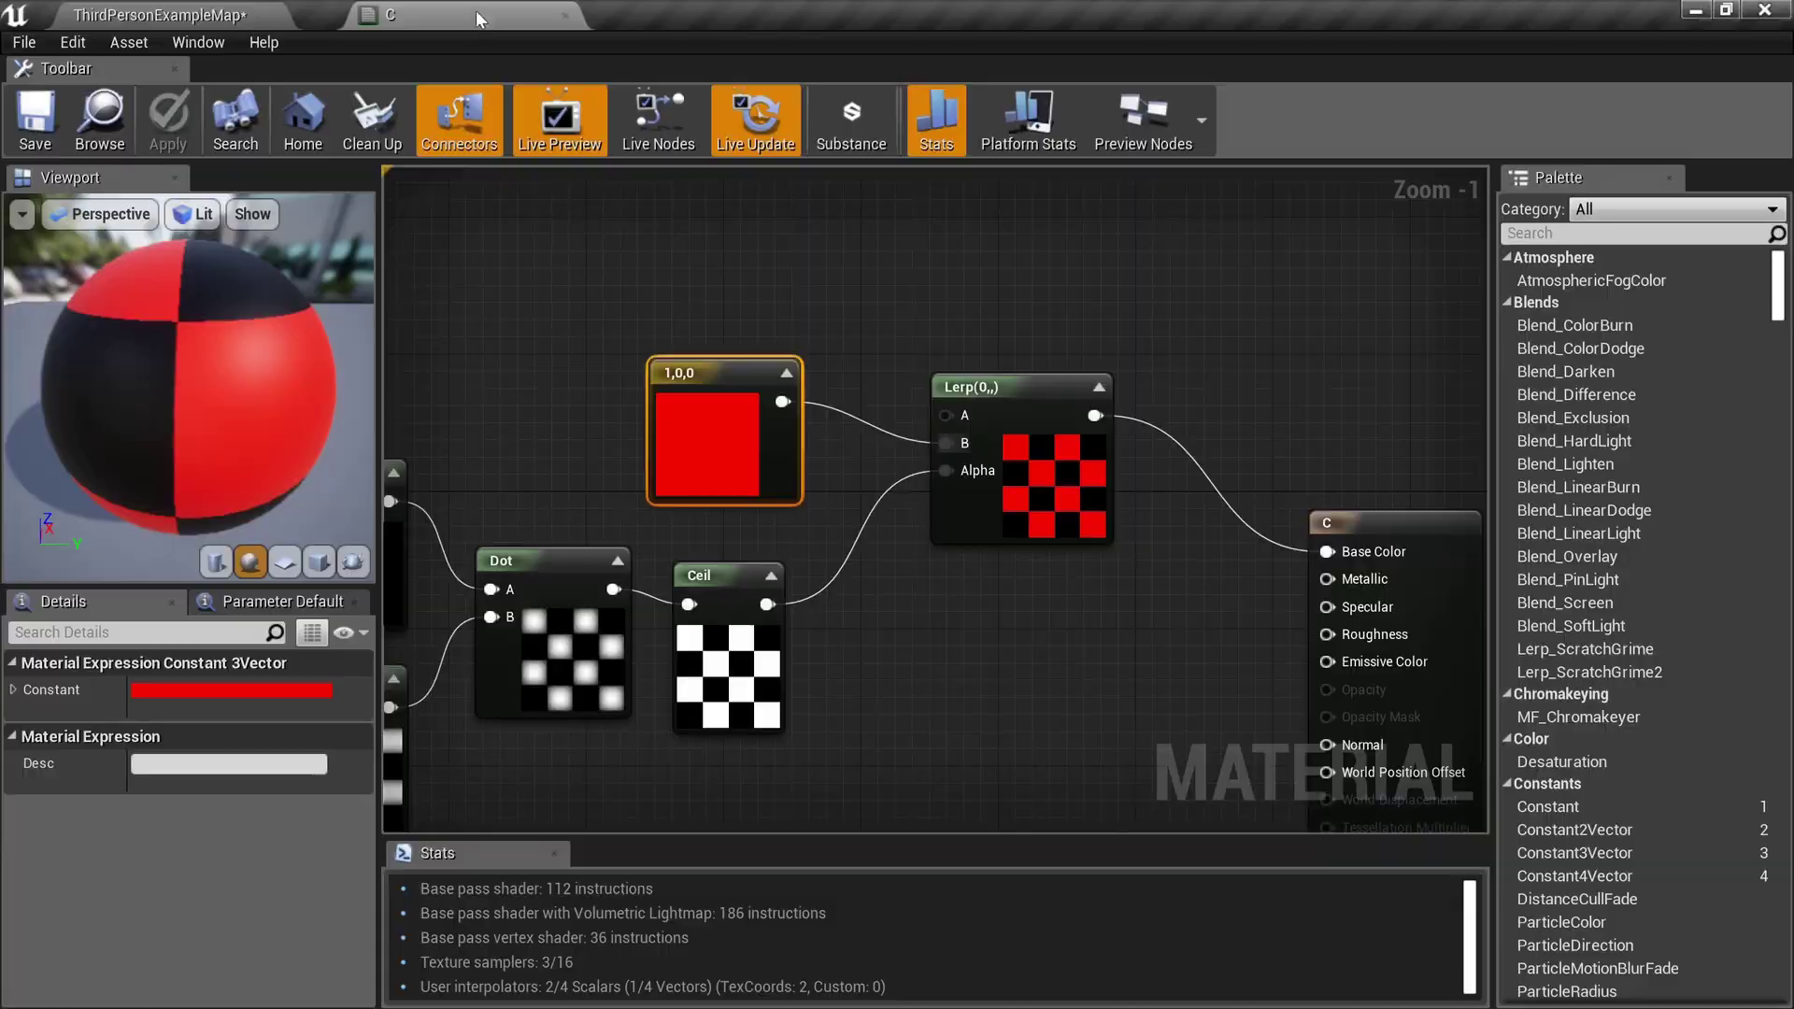
click(161, 14)
mouse_move(739, 462)
right_down()
mouse_move(748, 496)
mouse_move(822, 533)
mouse_move(747, 520)
mouse_move(751, 537)
mouse_move(1064, 510)
right_up()
click(435, 19)
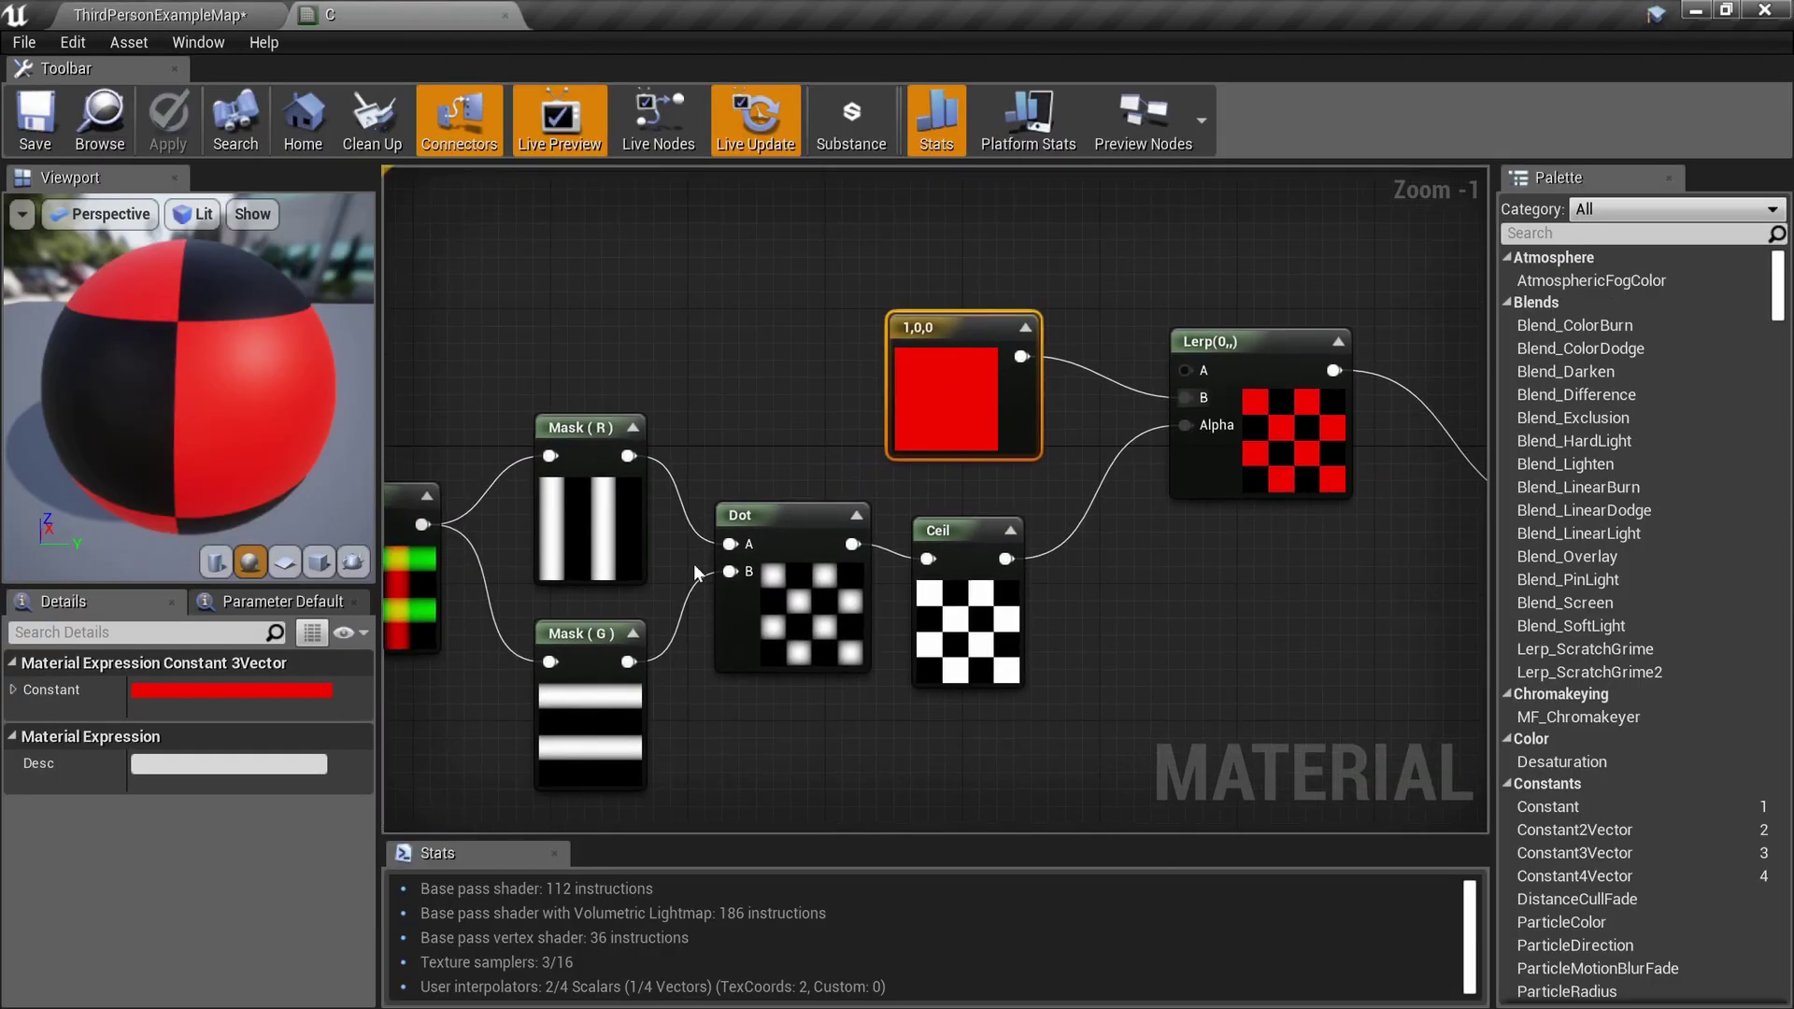
Step: Set the Sine node's period to 0.25 and save material C
right_drag(654, 570, 927, 514)
right_drag(576, 566, 687, 561)
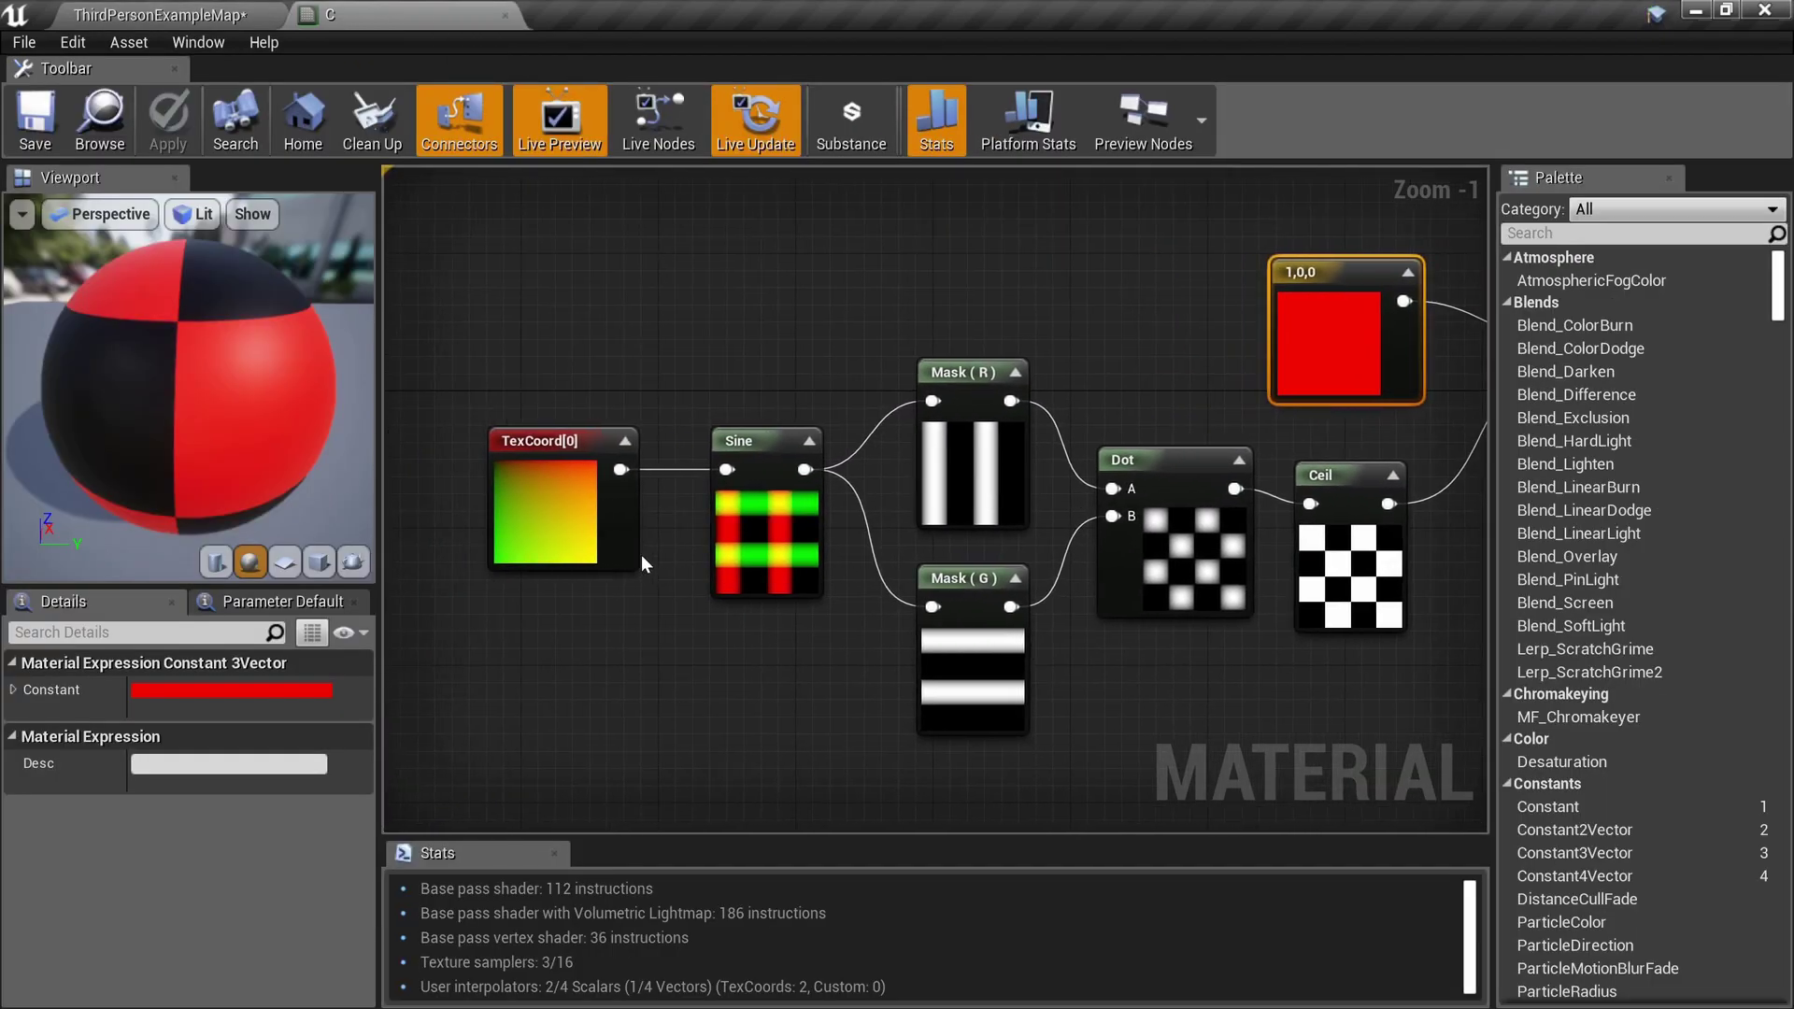
click(790, 552)
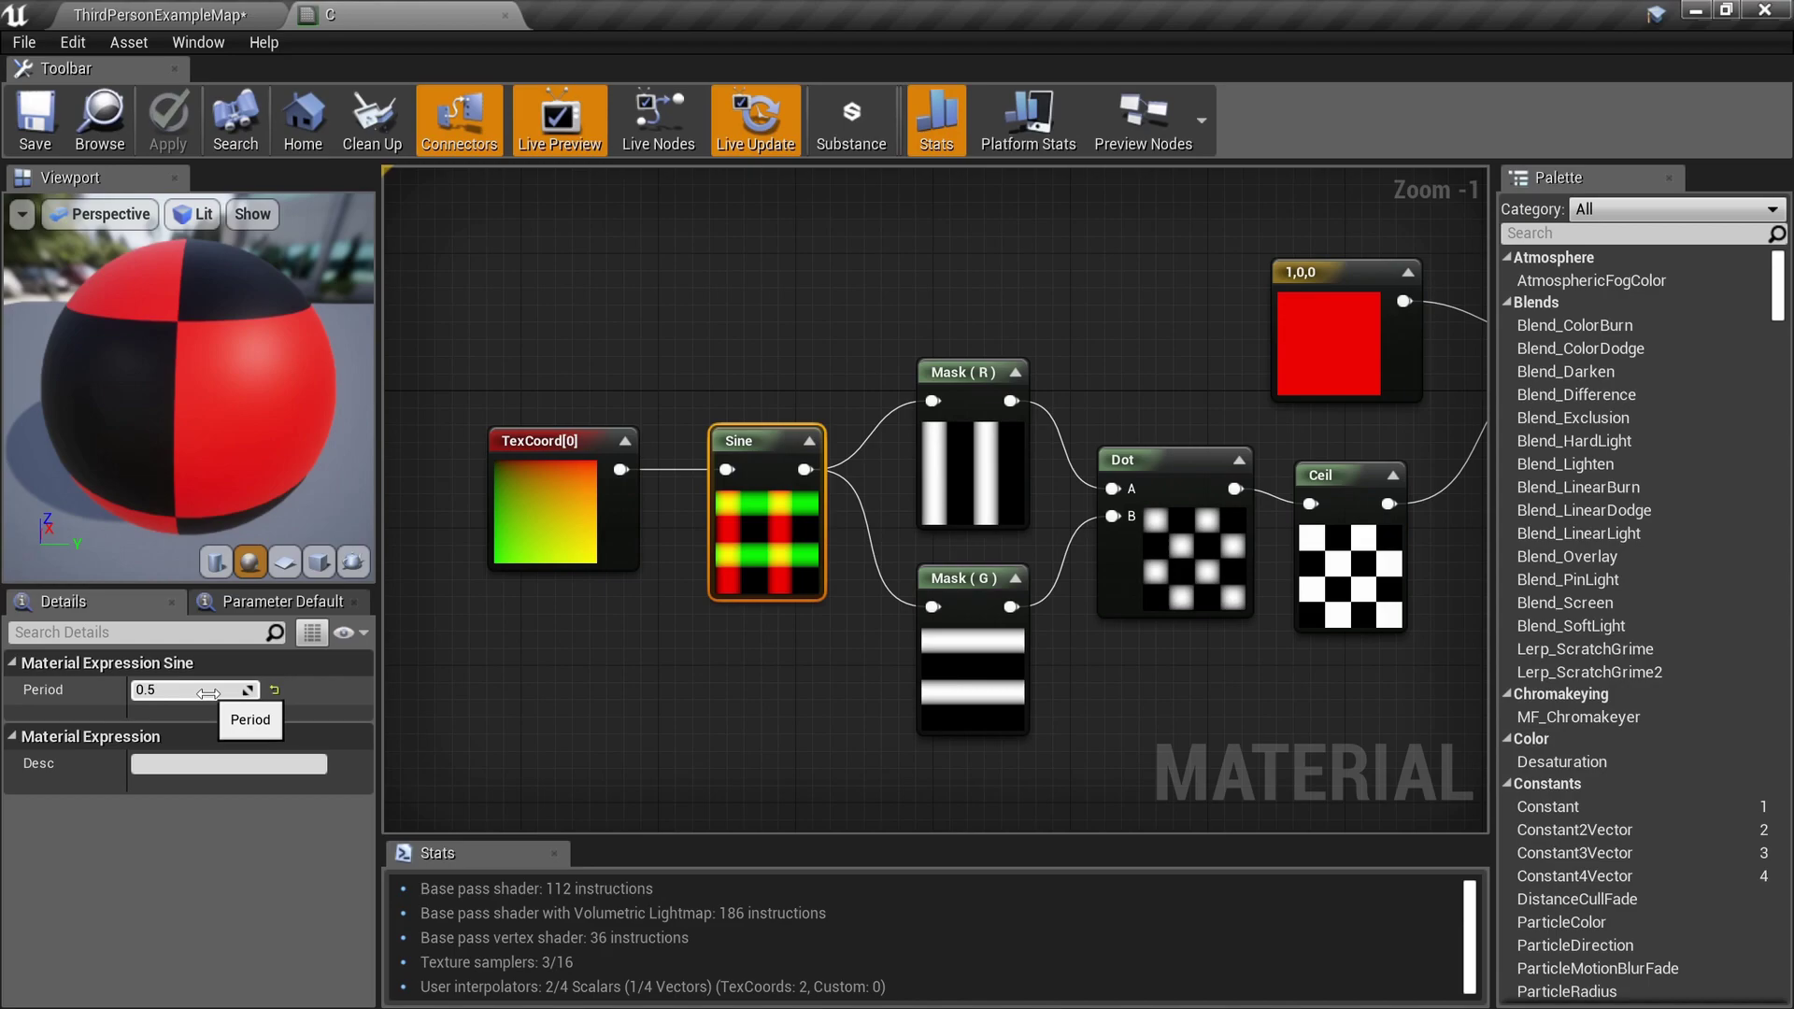
text(0.25)
key(Return)
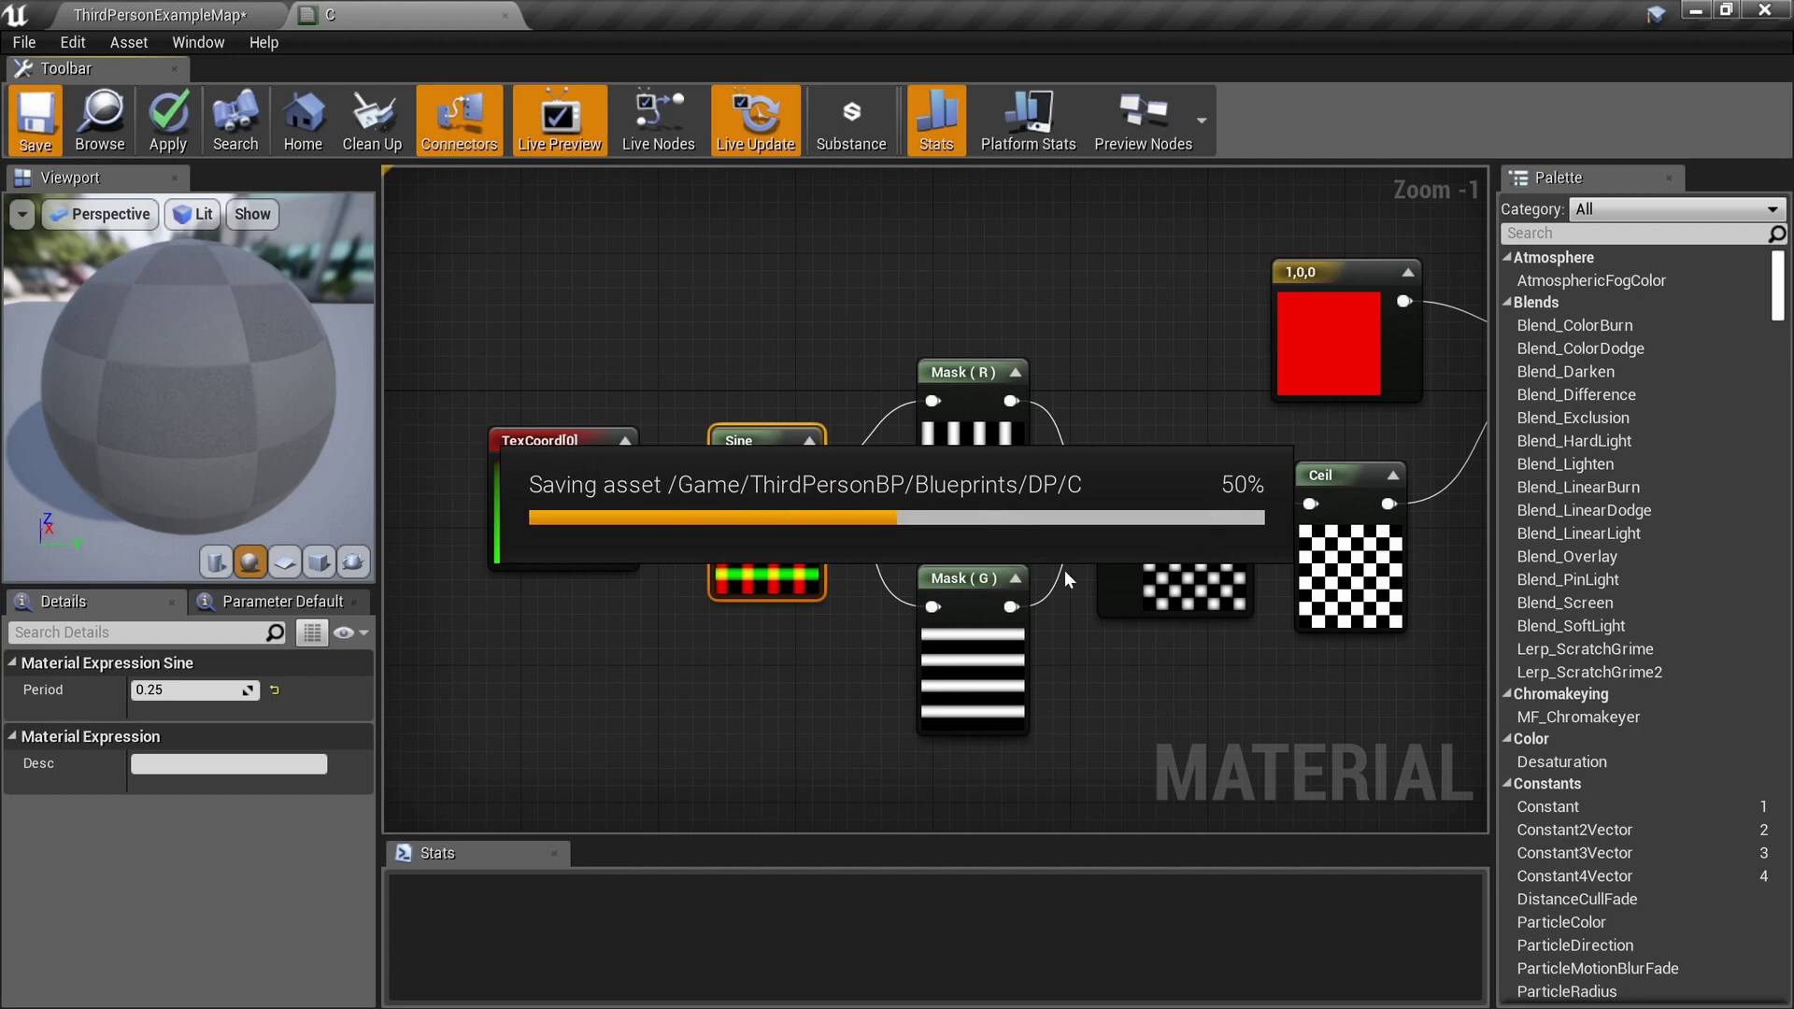
Step: Play ThirdPersonExampleMap and run the character around the red and black checker floor
click(183, 17)
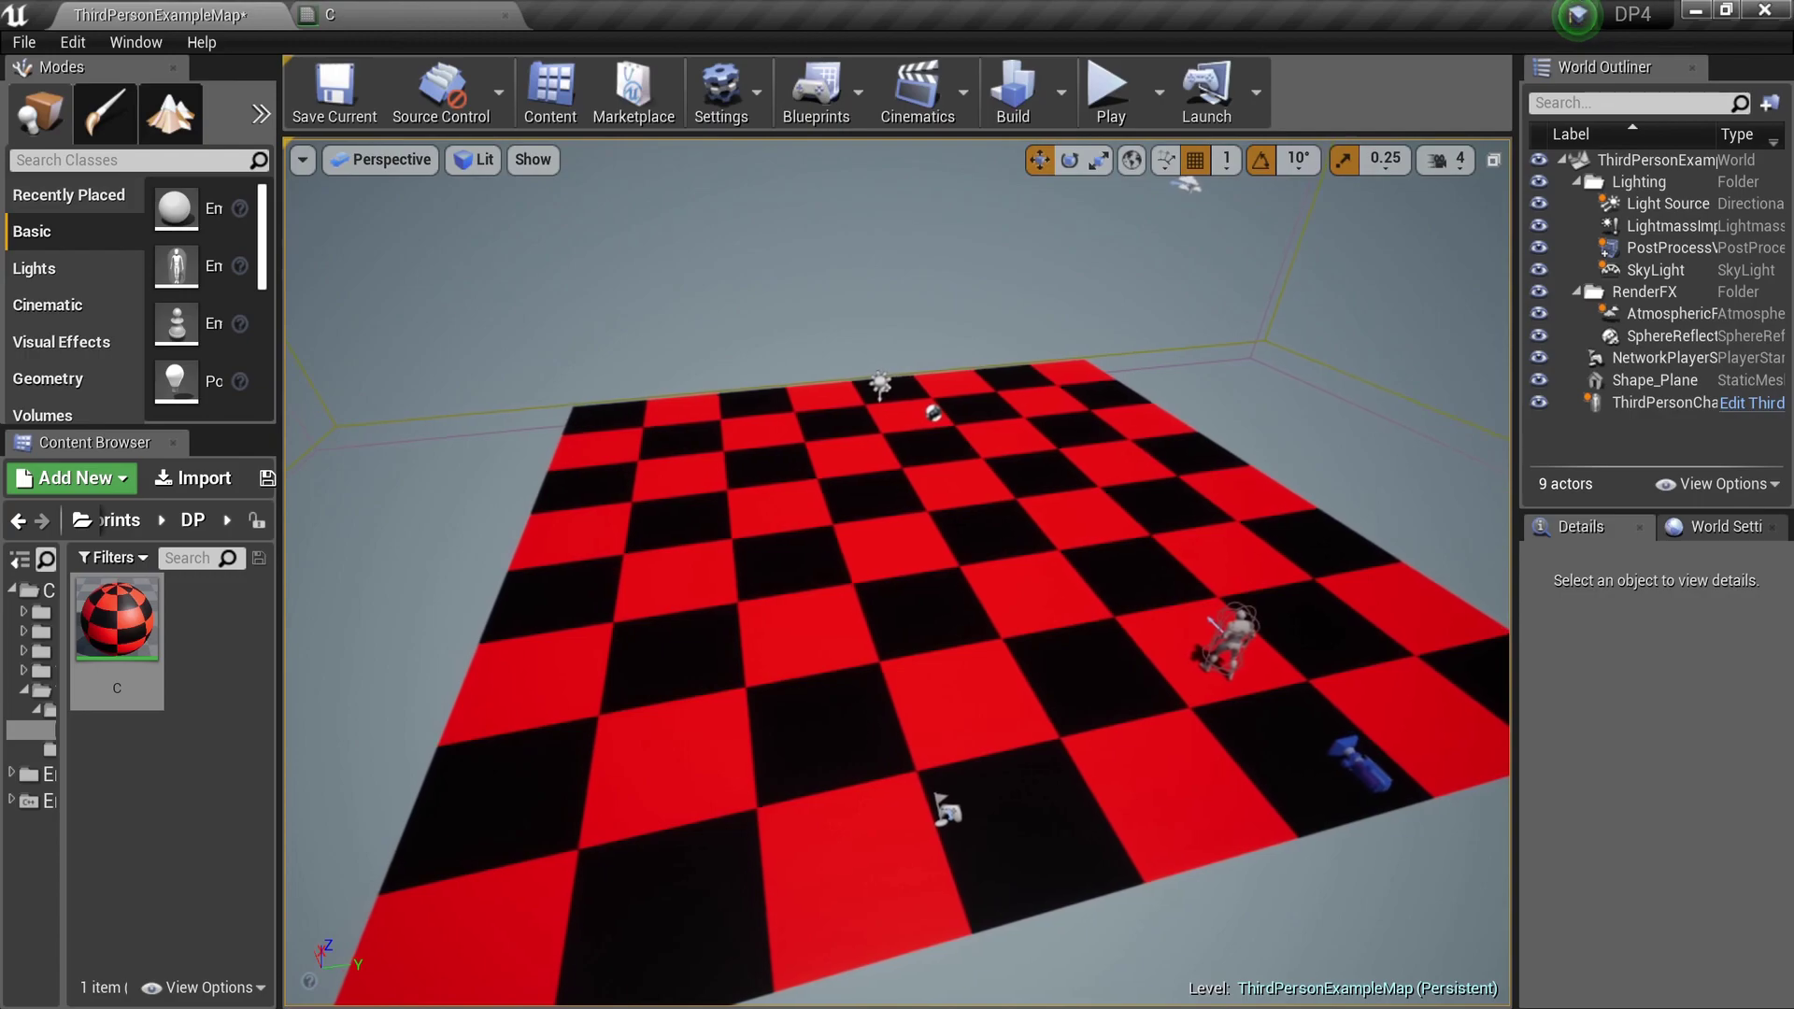
key(alt+p)
key(w)
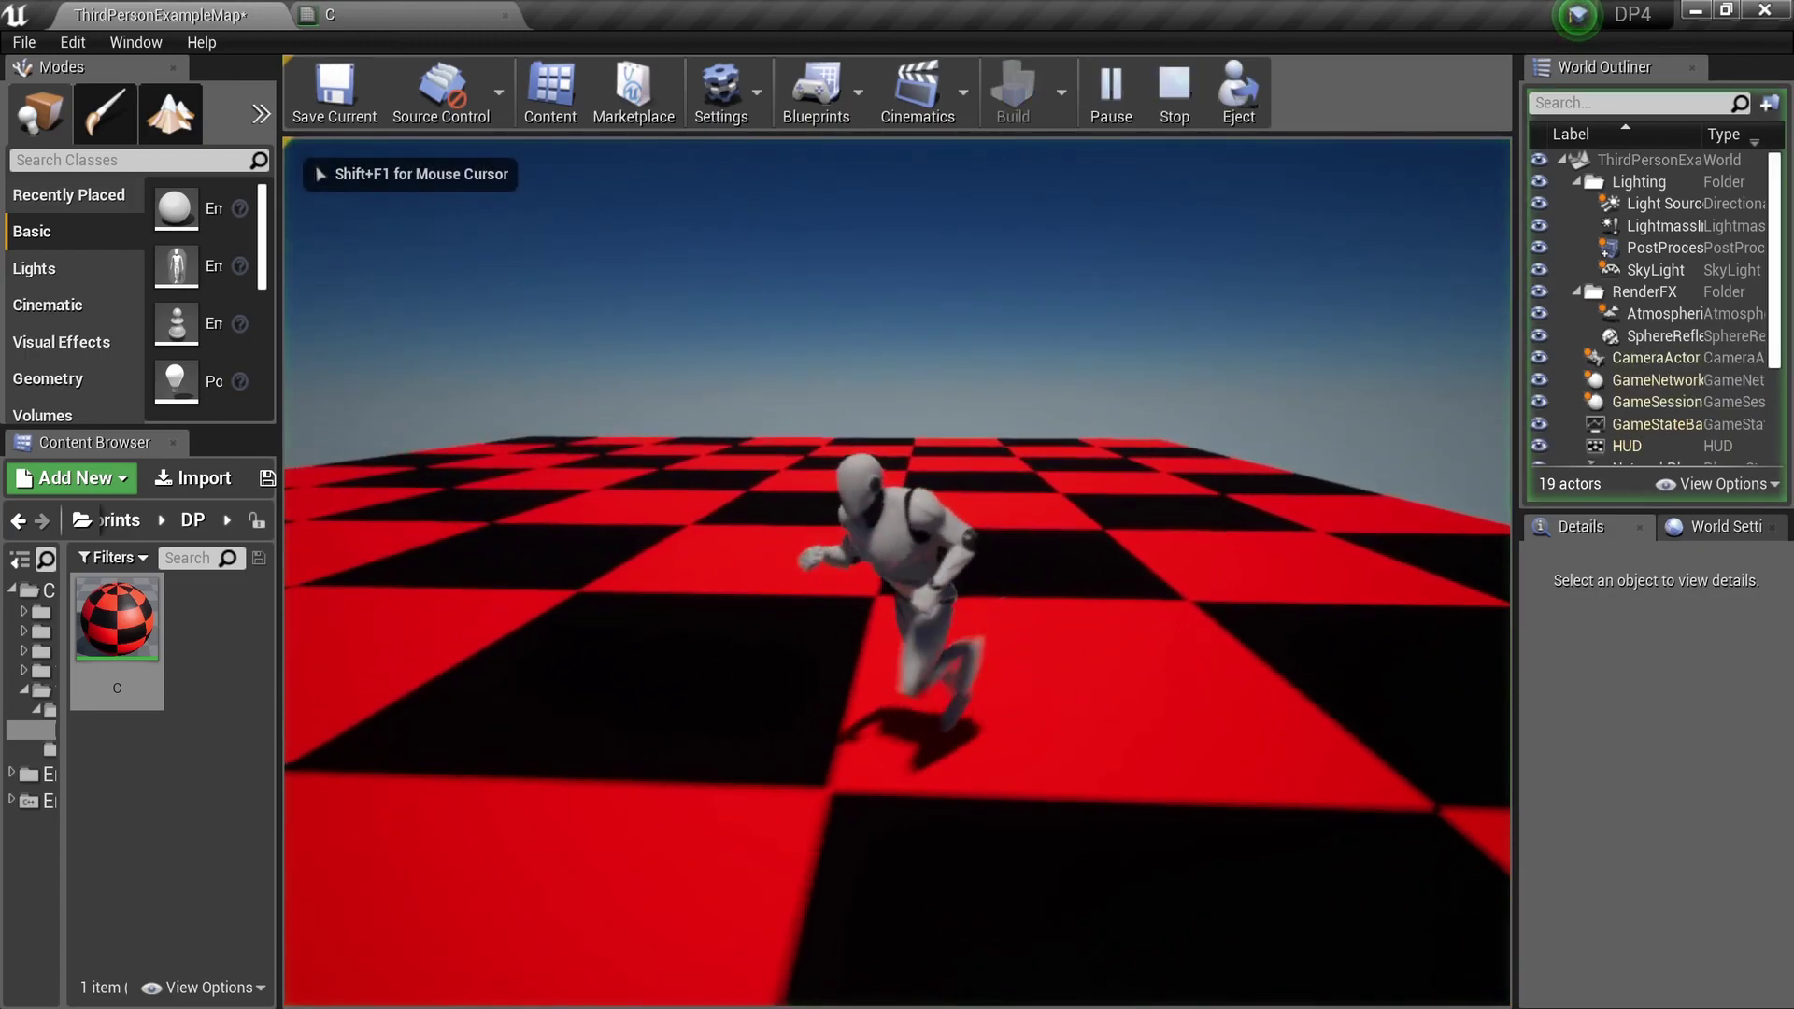
key(a)
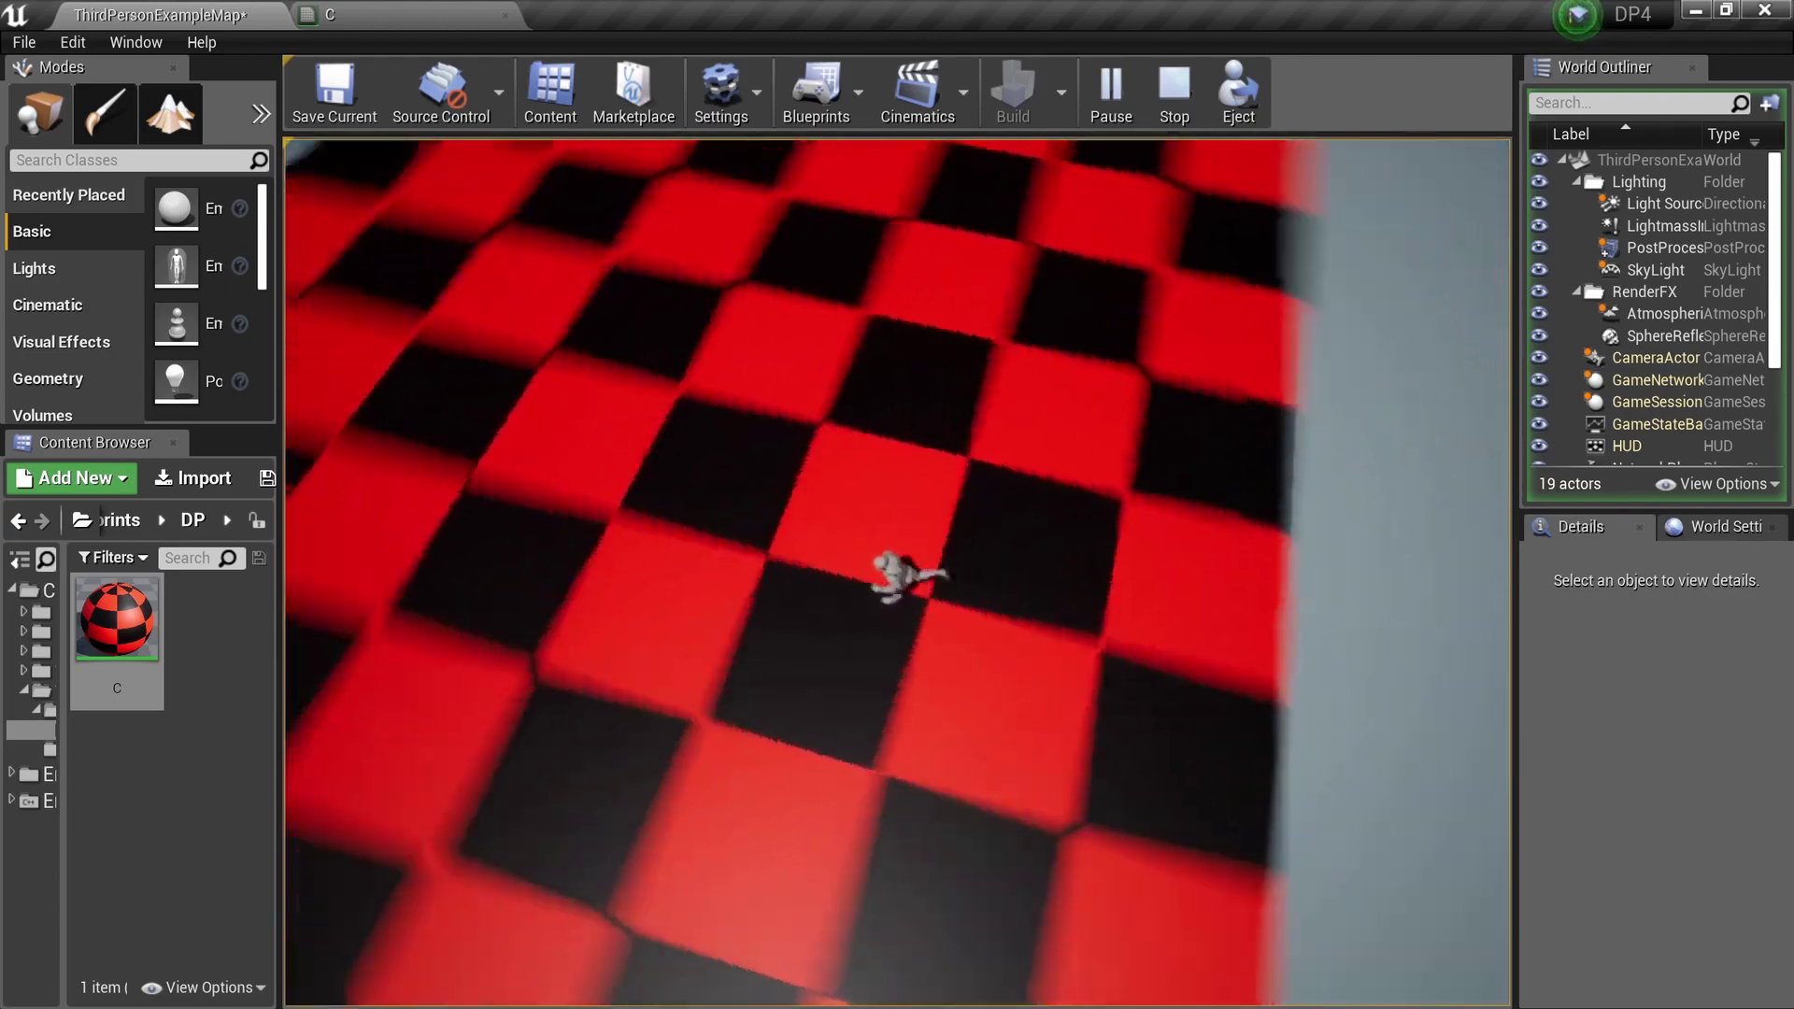
key(s)
key(d)
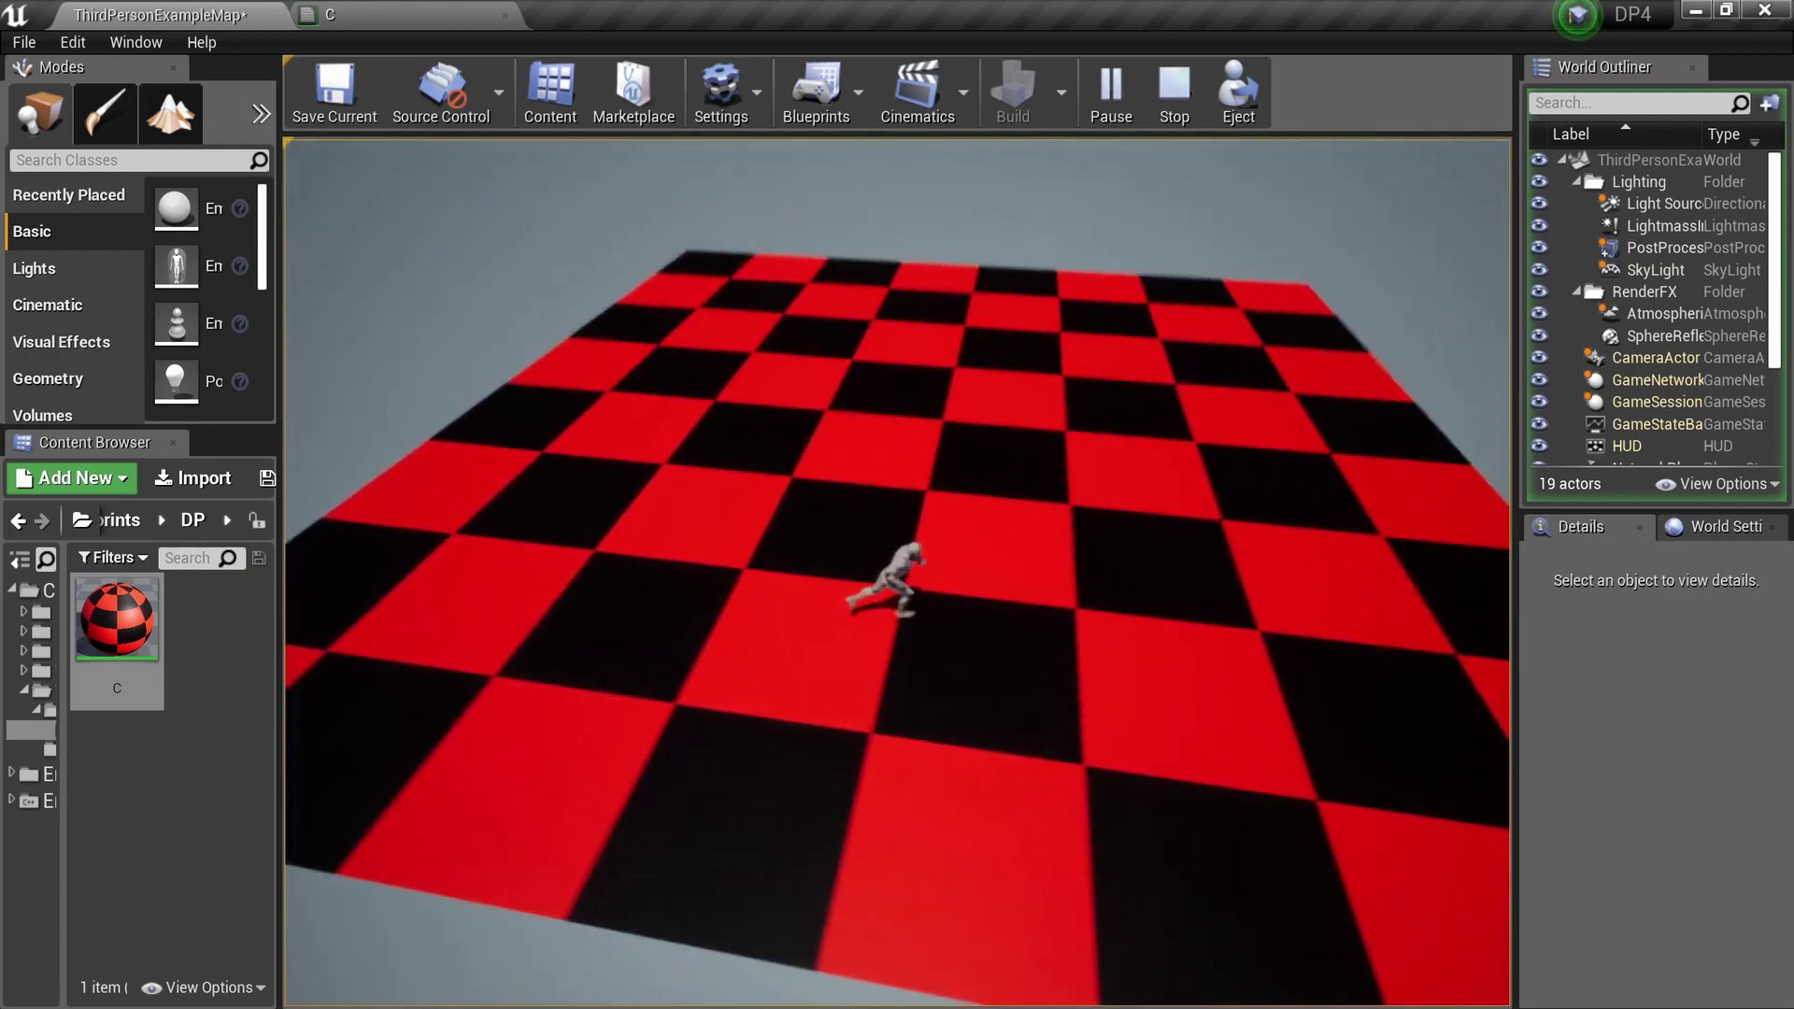
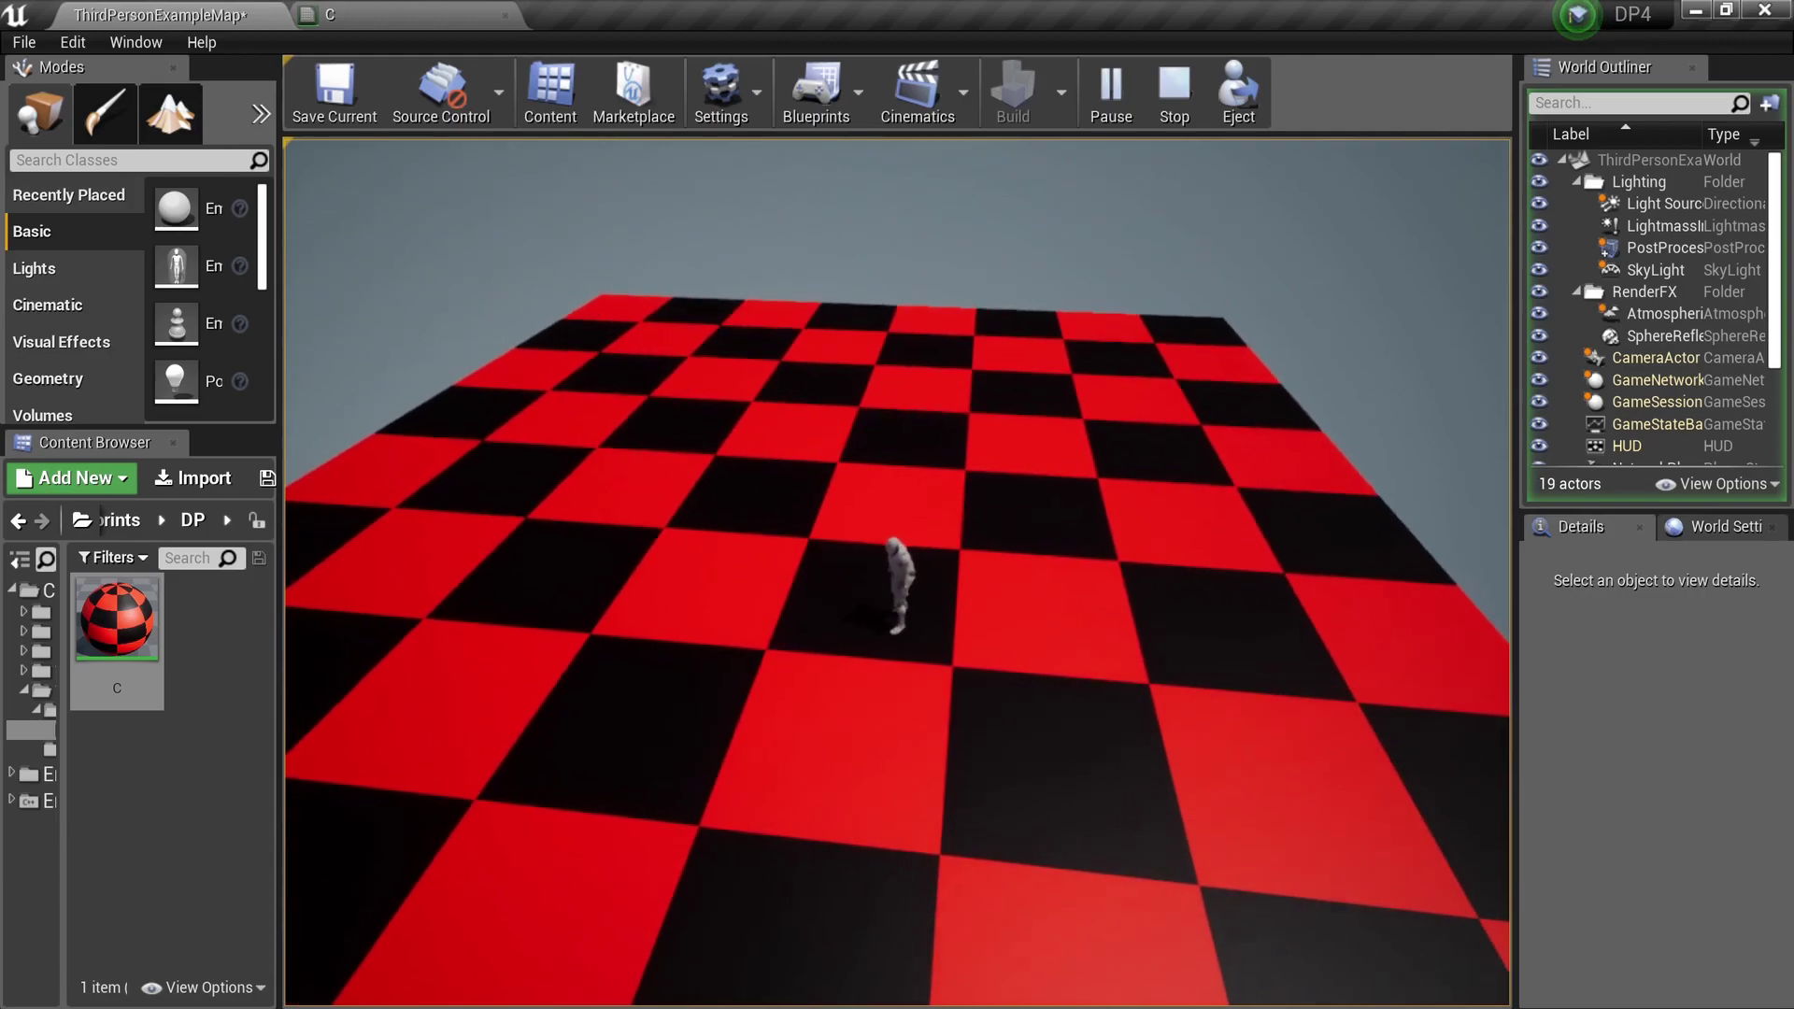
Step: Switch the running game to full screen, run the character to the floor's edge and end the play session
key(F11)
key(d)
click(1253, 296)
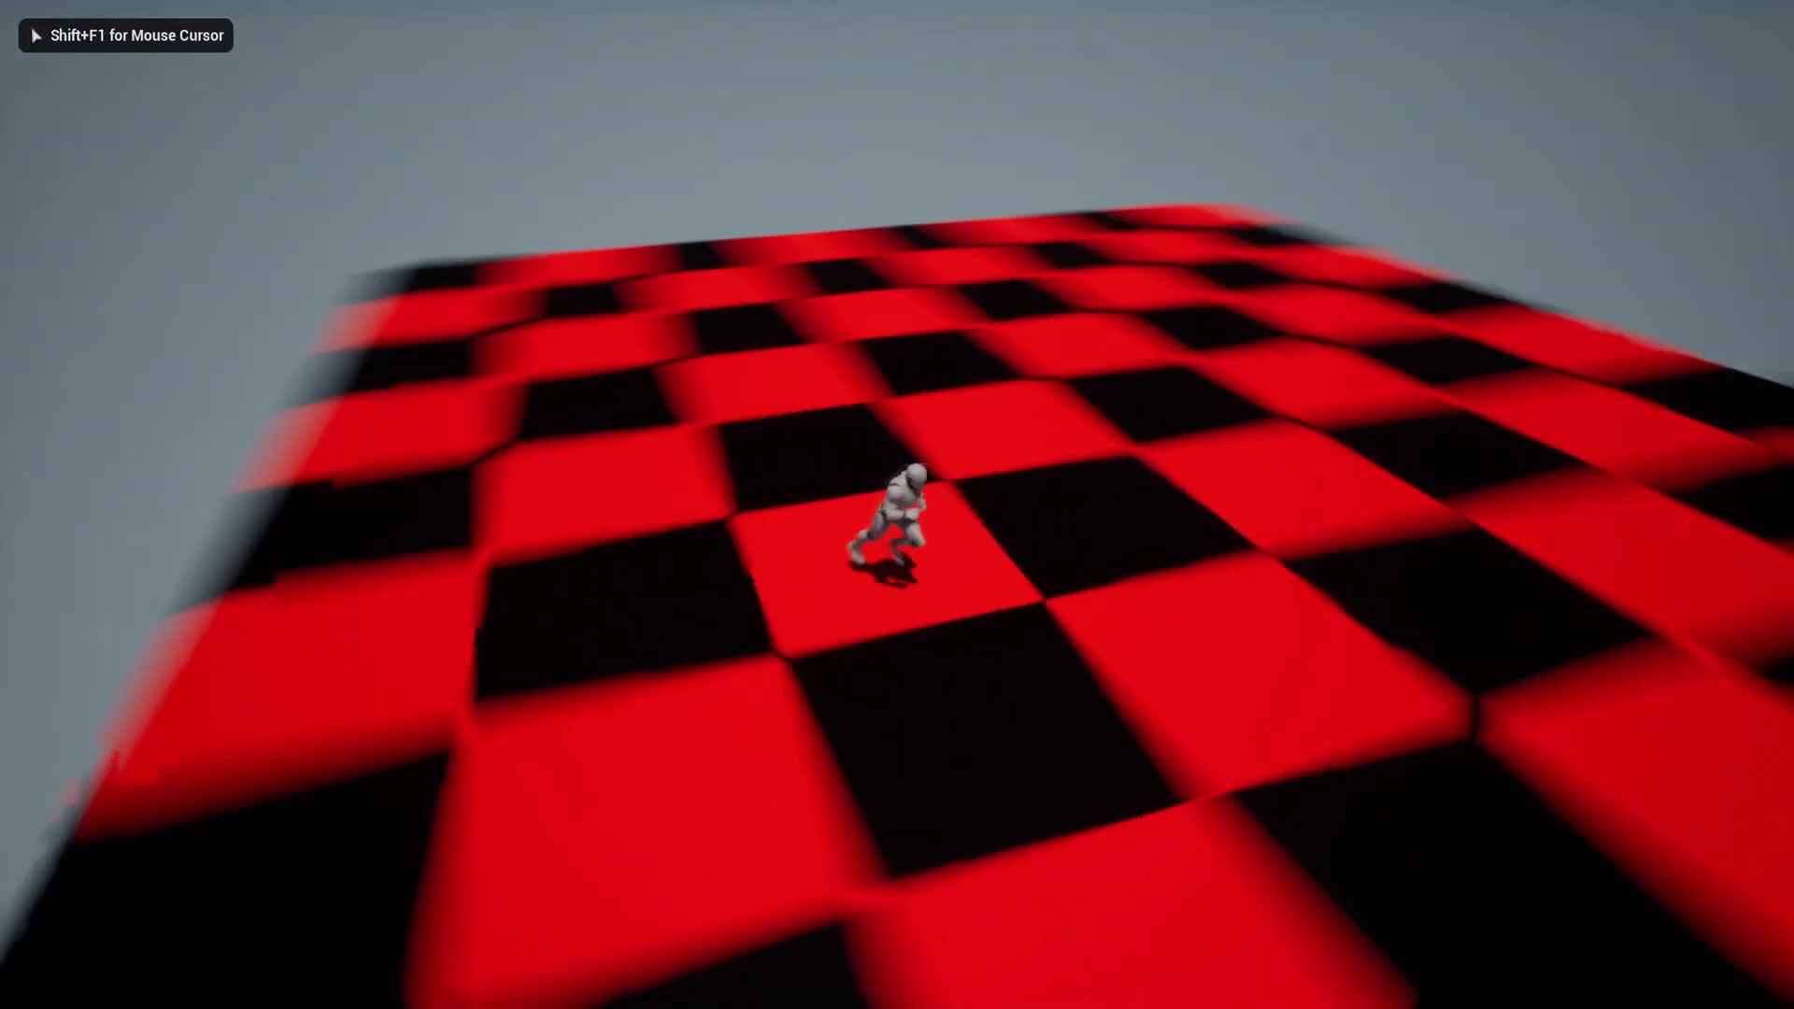
key(d)
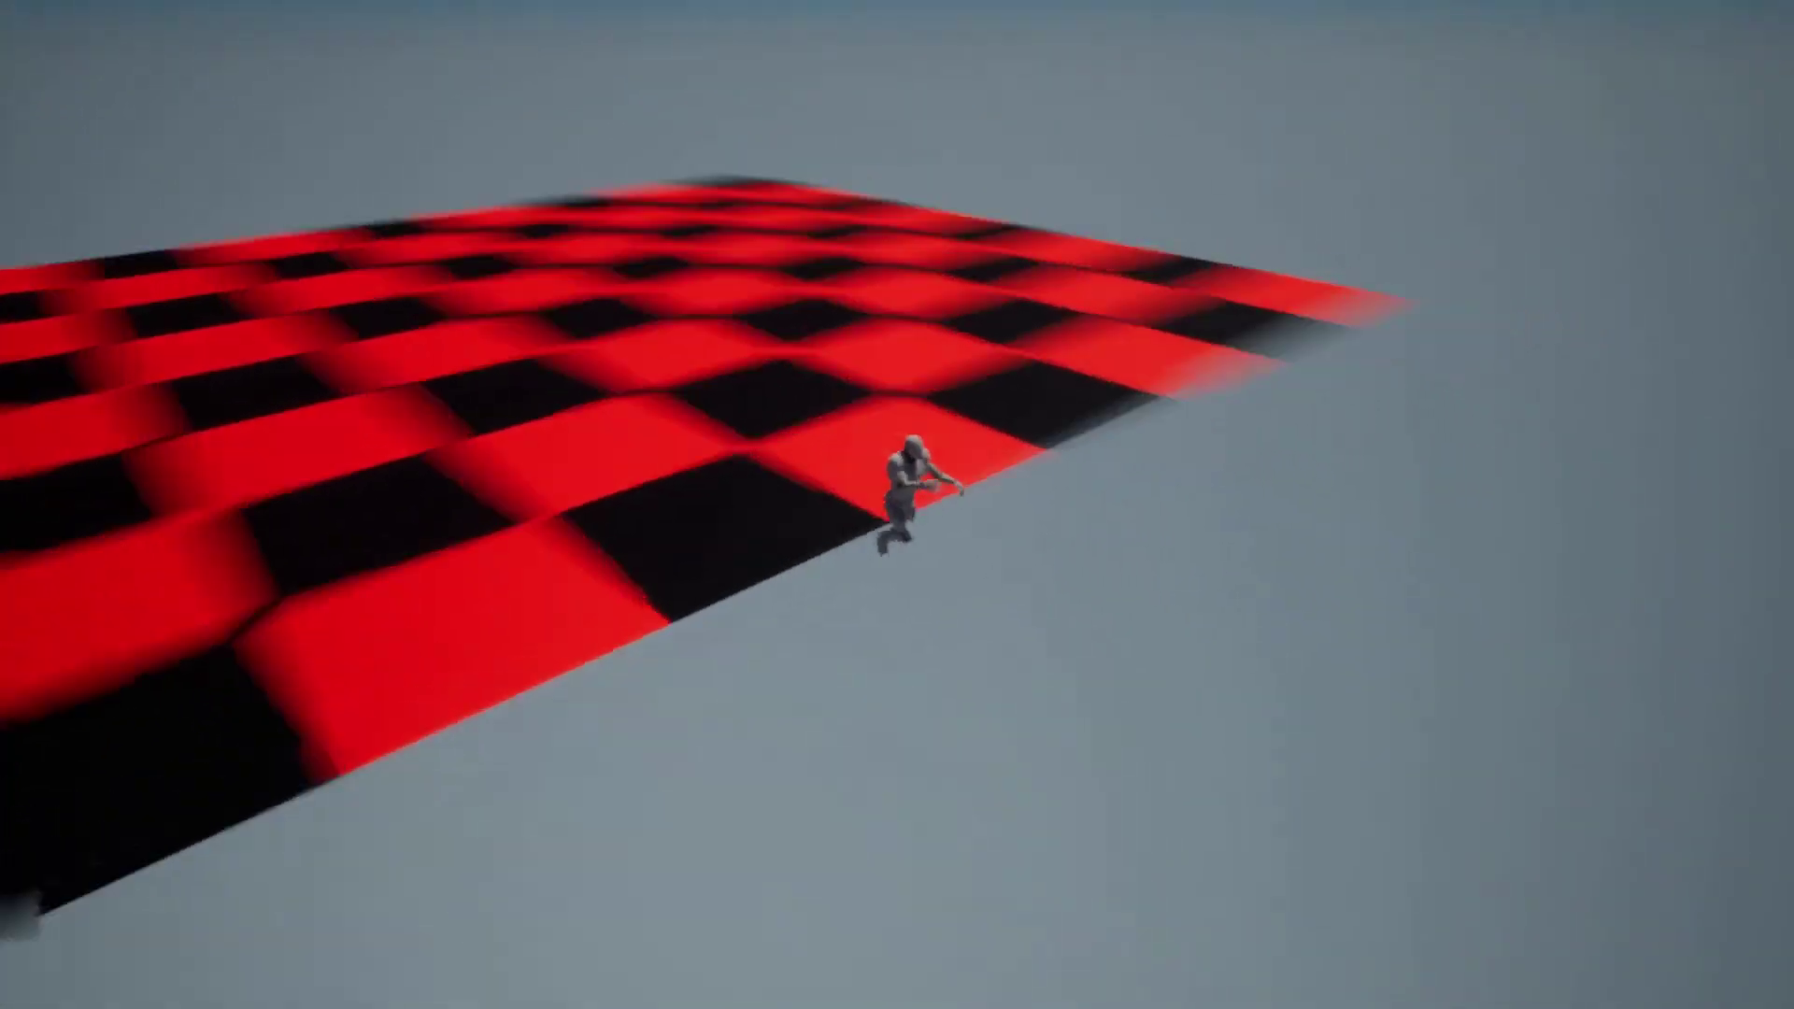
key(Escape)
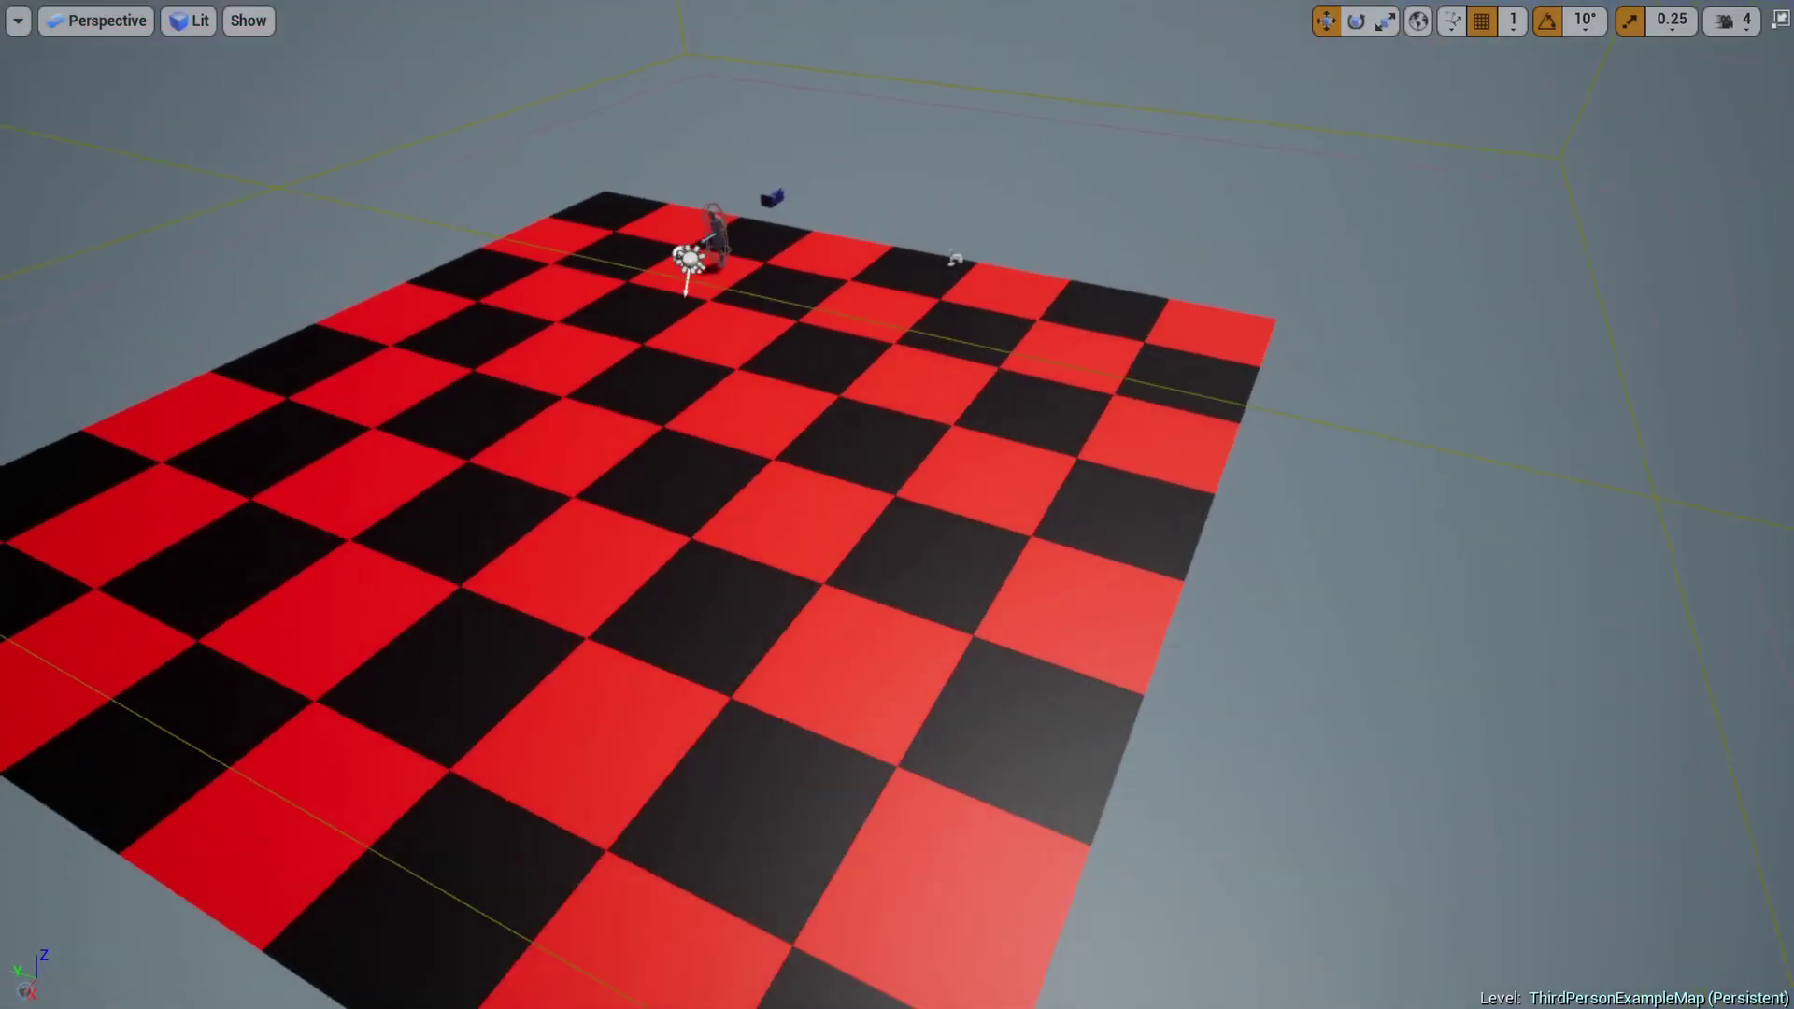
Step: Examine the checker floor from several sides in the full-screen level view and restore the normal editor layout
right_drag(1011, 186, 1224, 186)
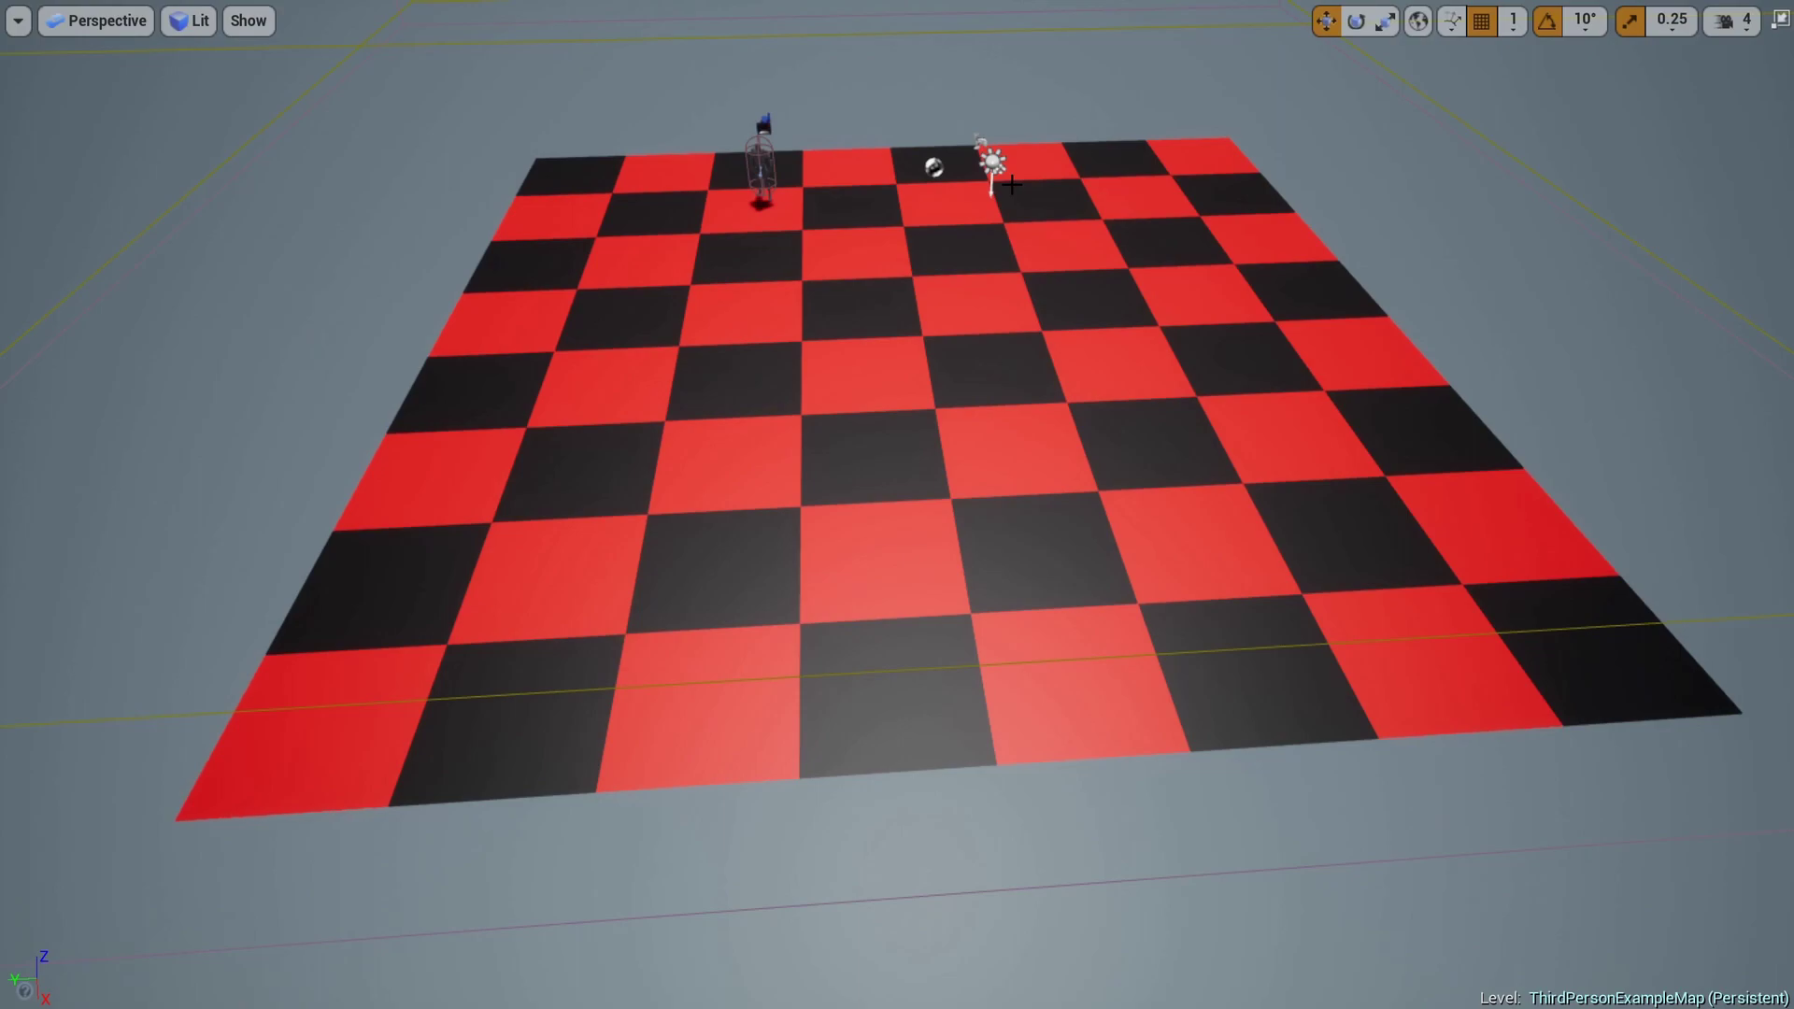
mouse_move(1011, 185)
right_down()
mouse_move(1383, 185)
mouse_move(1327, 185)
mouse_move(1458, 252)
mouse_move(1365, 345)
mouse_move(1365, 280)
mouse_move(1295, 346)
mouse_move(1010, 187)
mouse_move(1022, 180)
right_up()
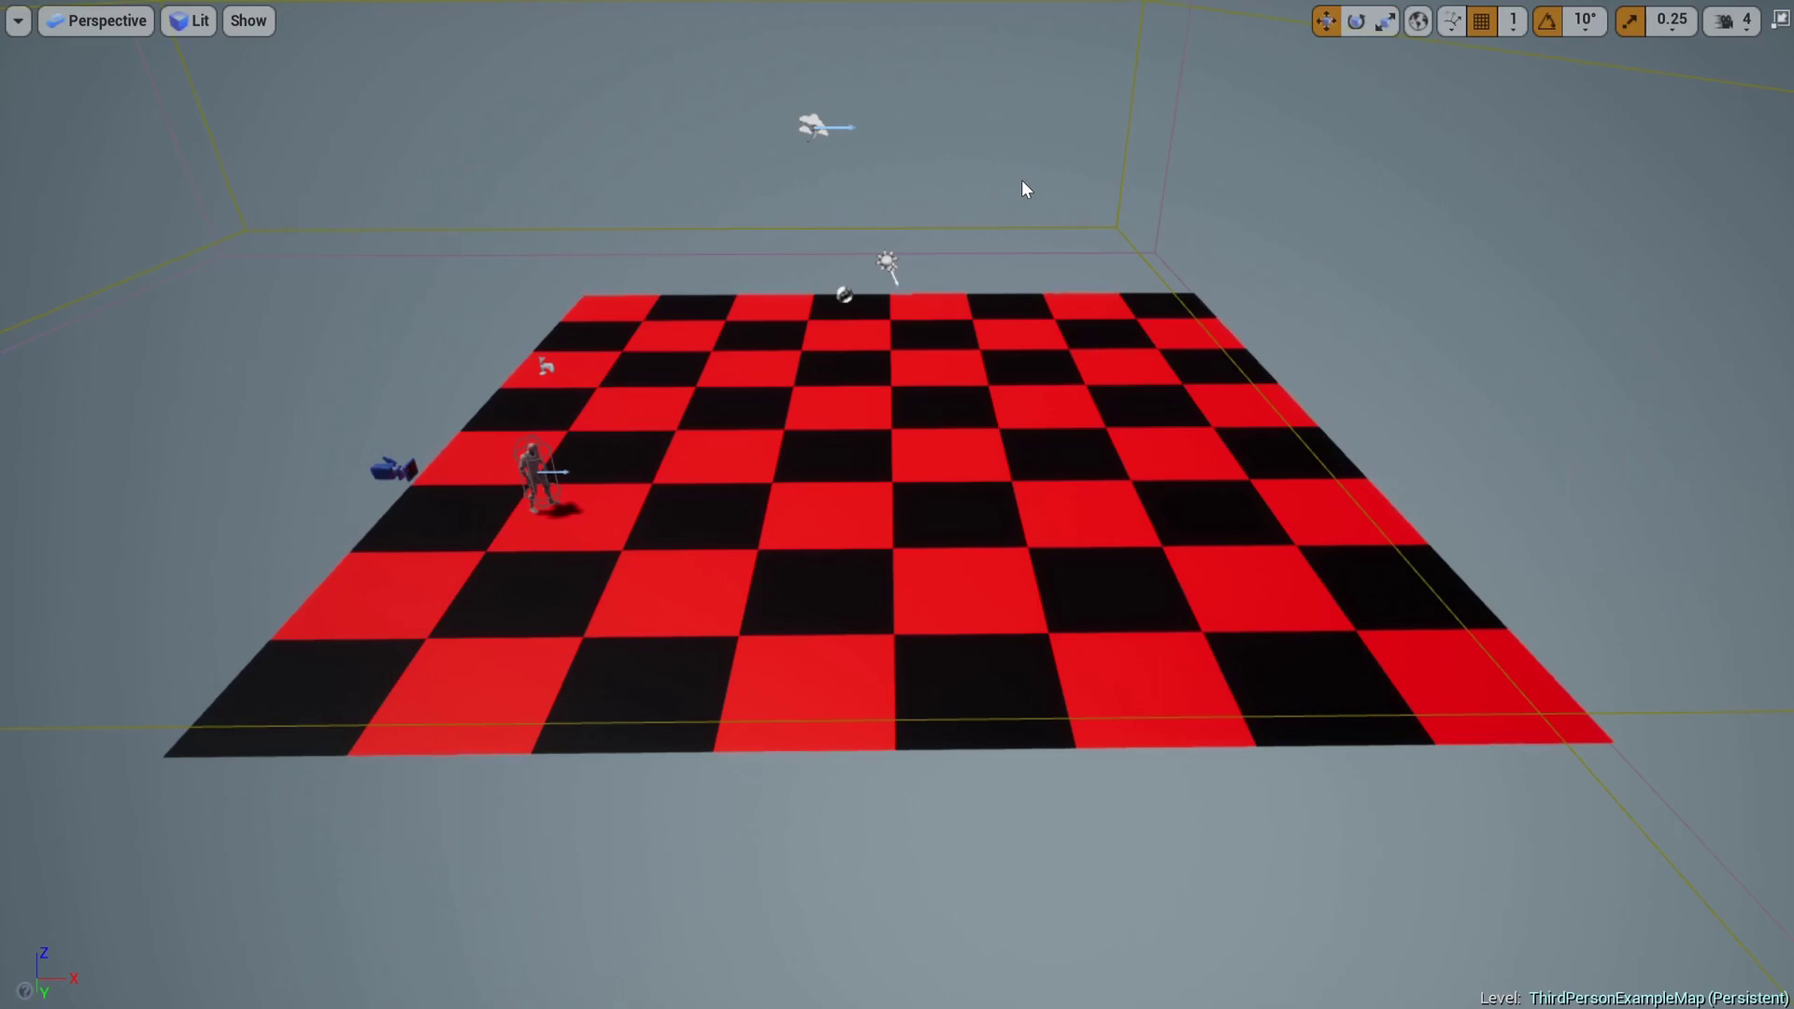
right_drag(1022, 180, 1383, 290)
right_drag(1145, 304, 1021, 185)
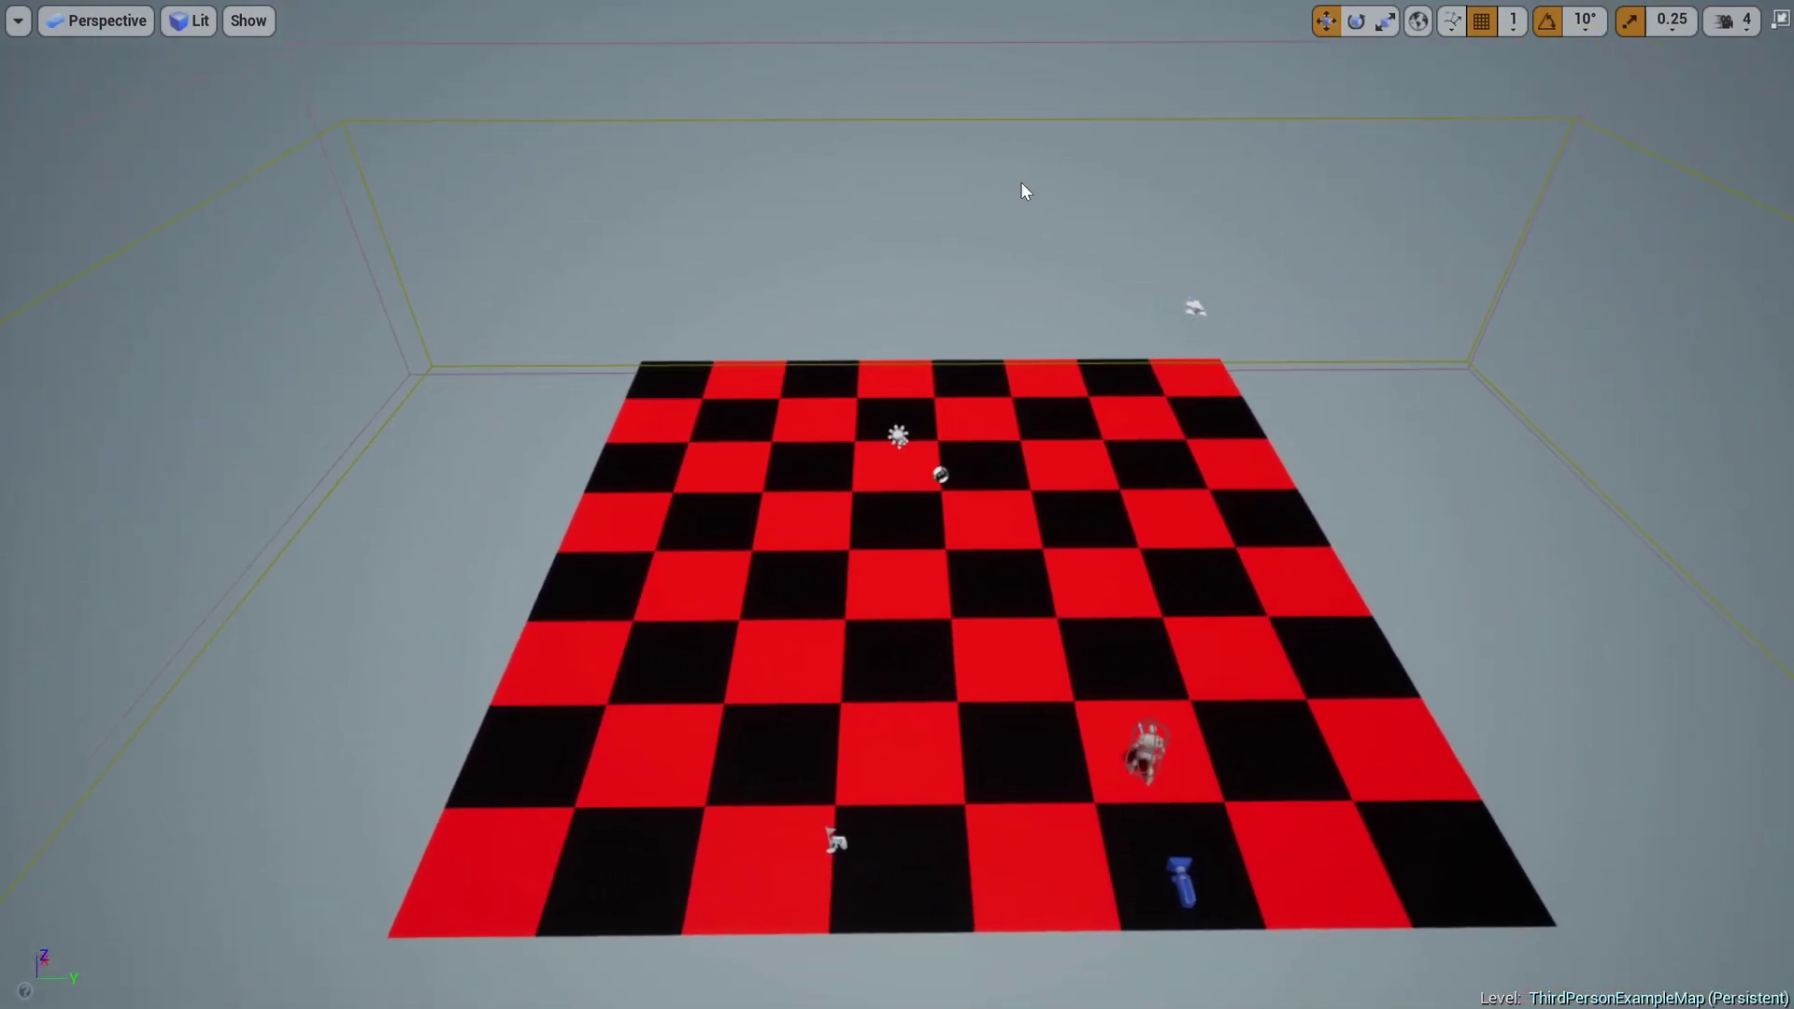
key(F11)
right_drag(898, 572, 1018, 561)
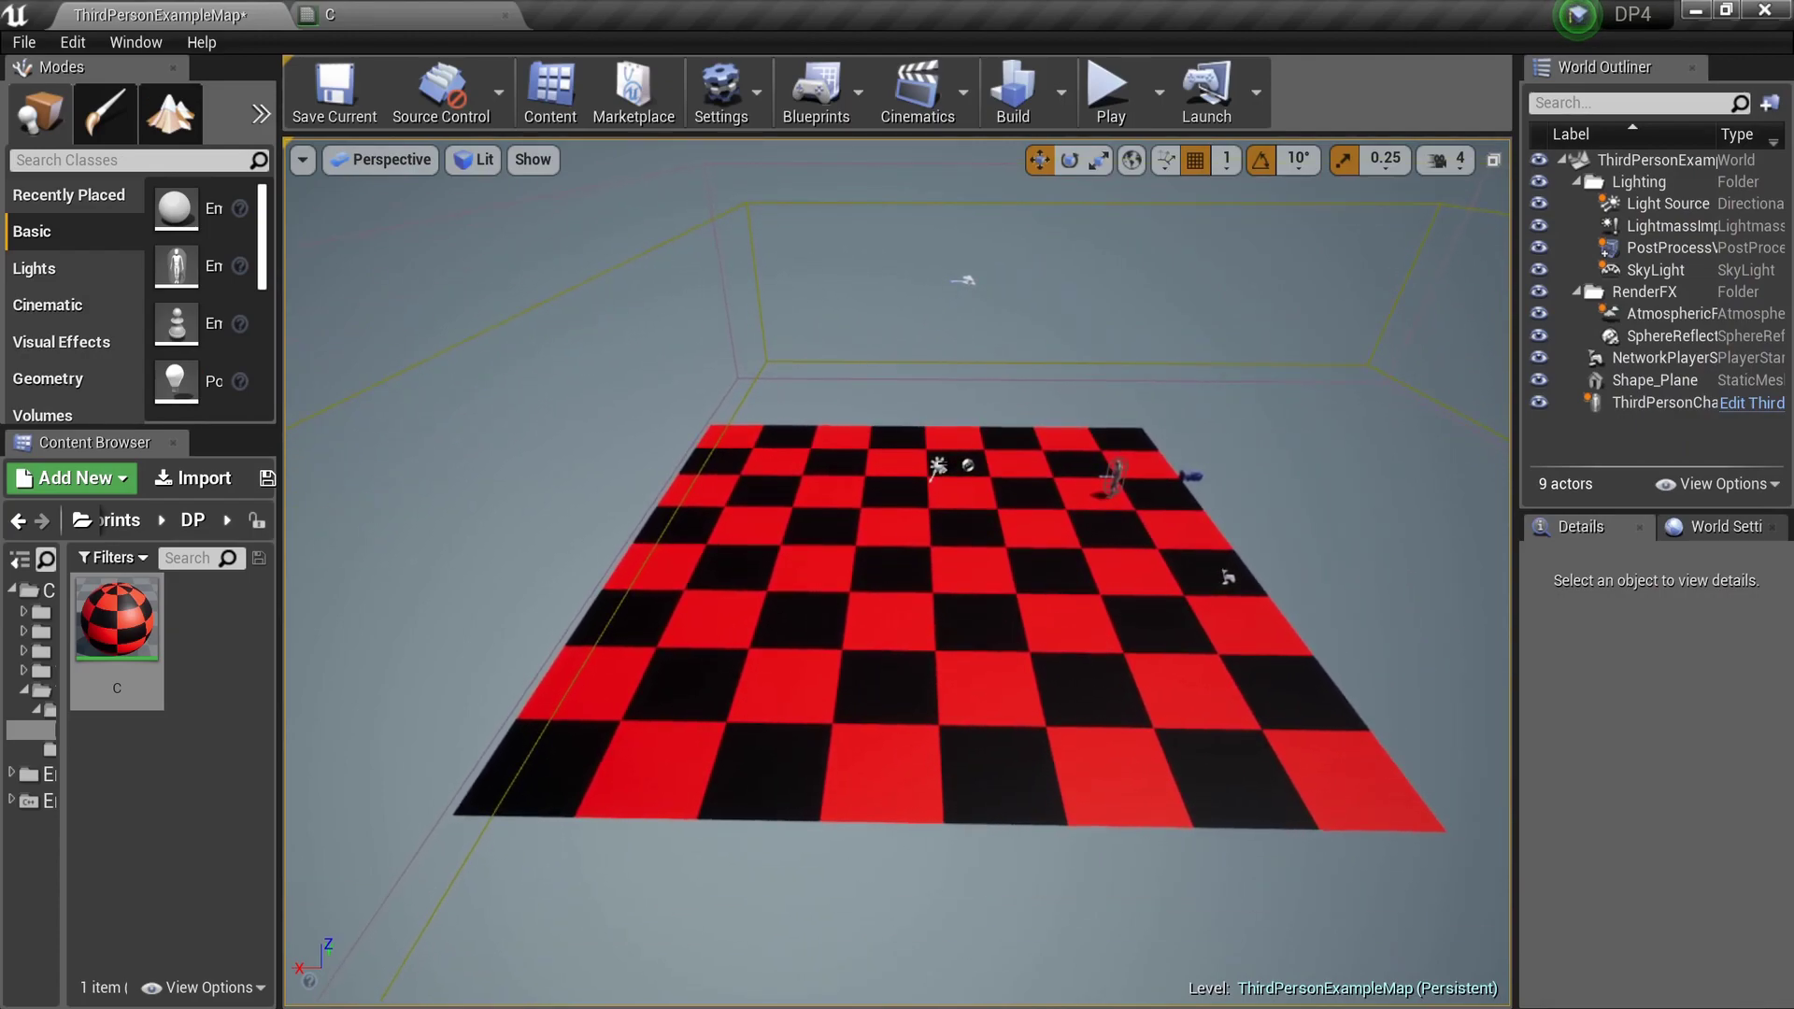
right_drag(897, 572, 982, 616)
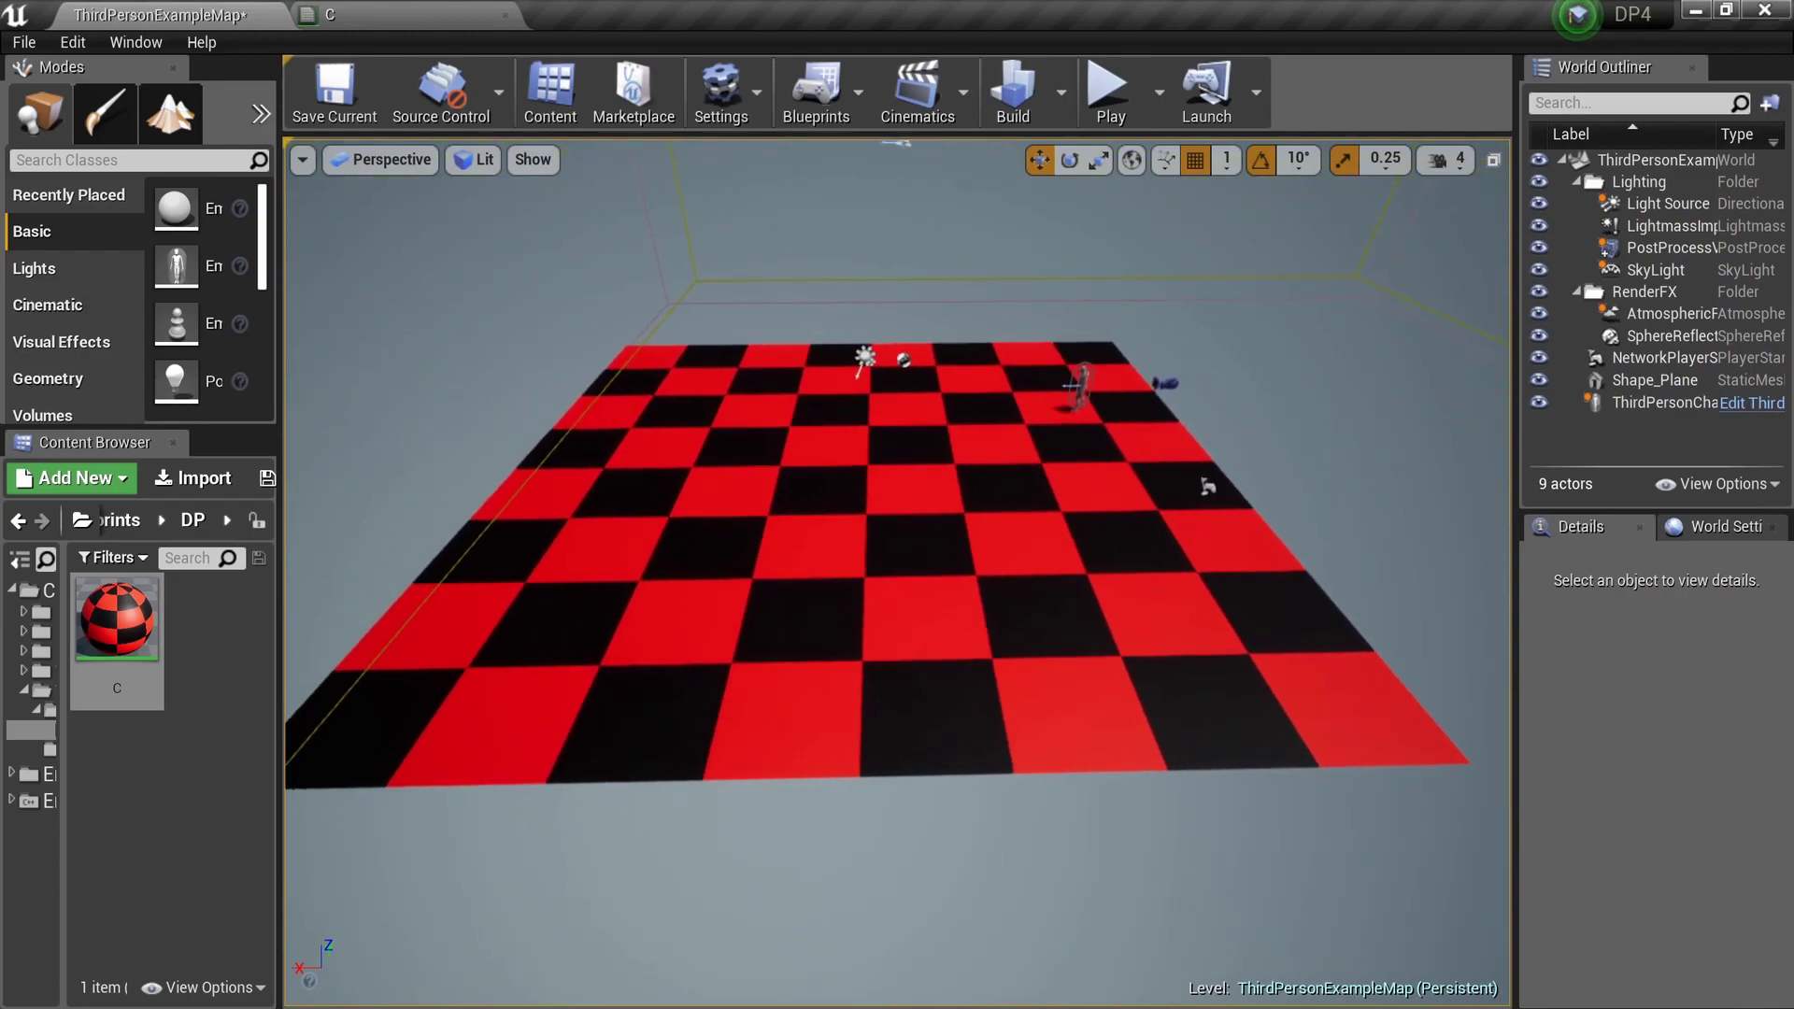